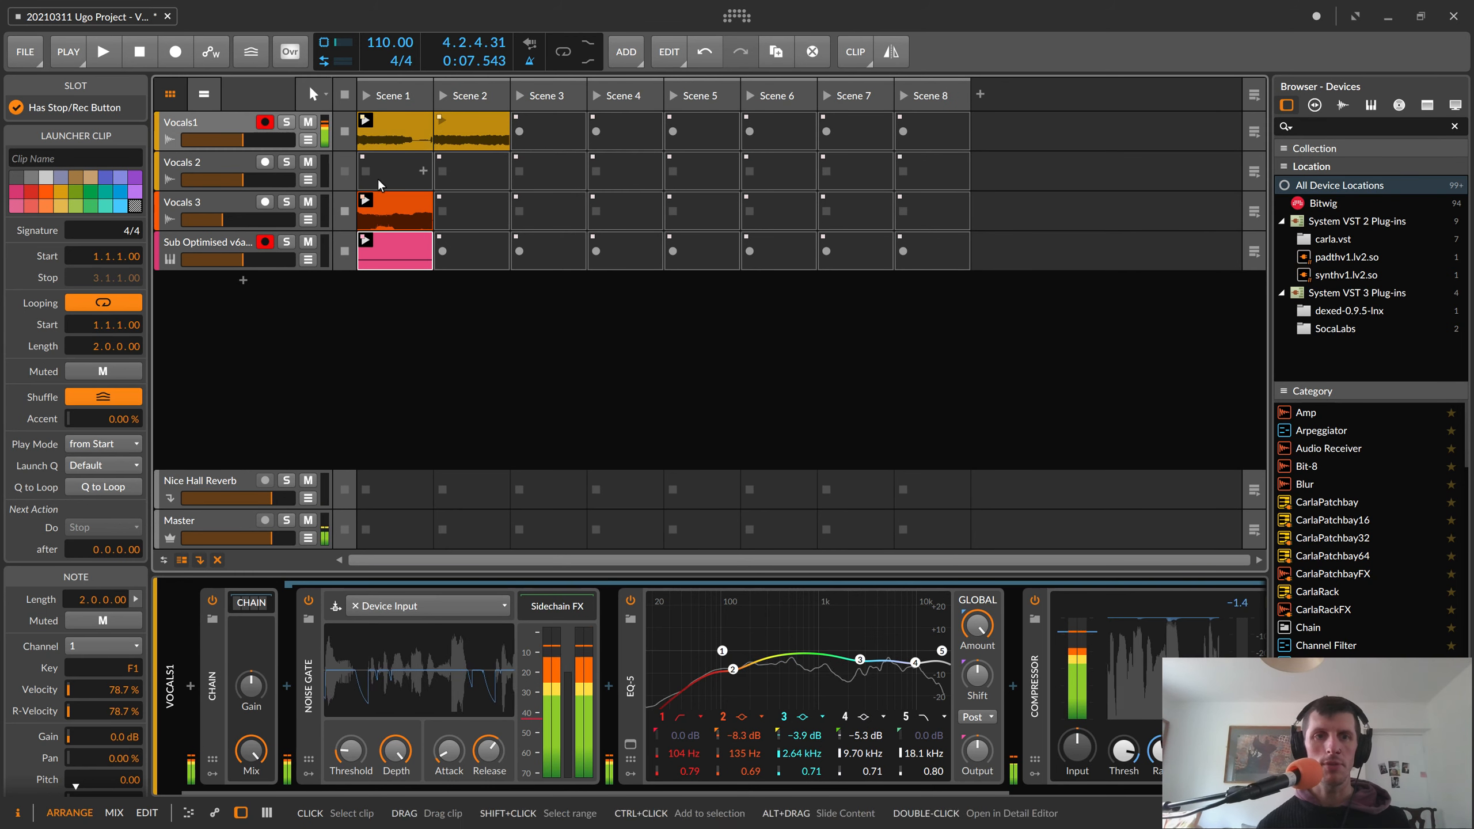
left_click(401, 129)
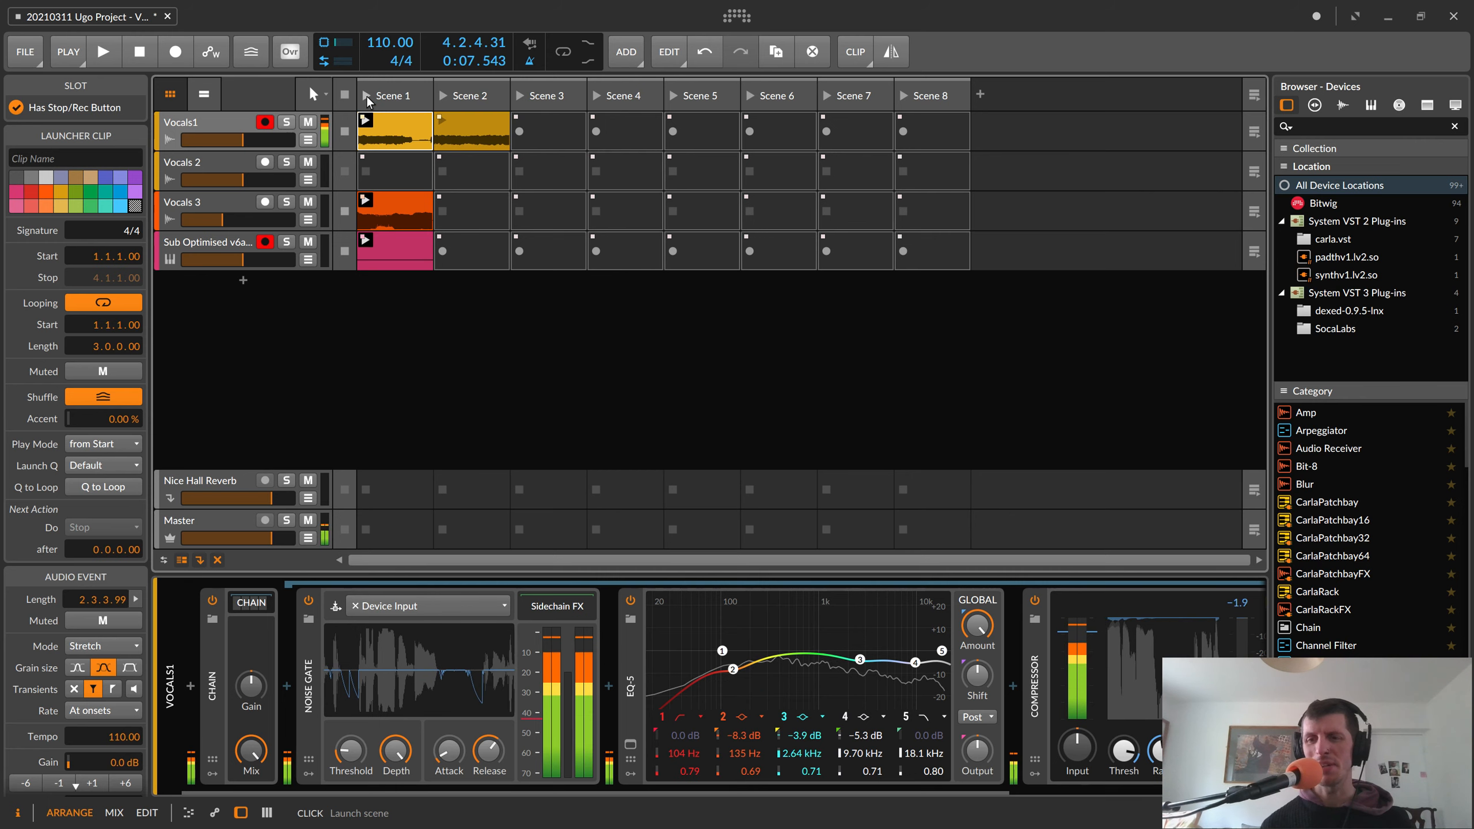
left_click(212, 119)
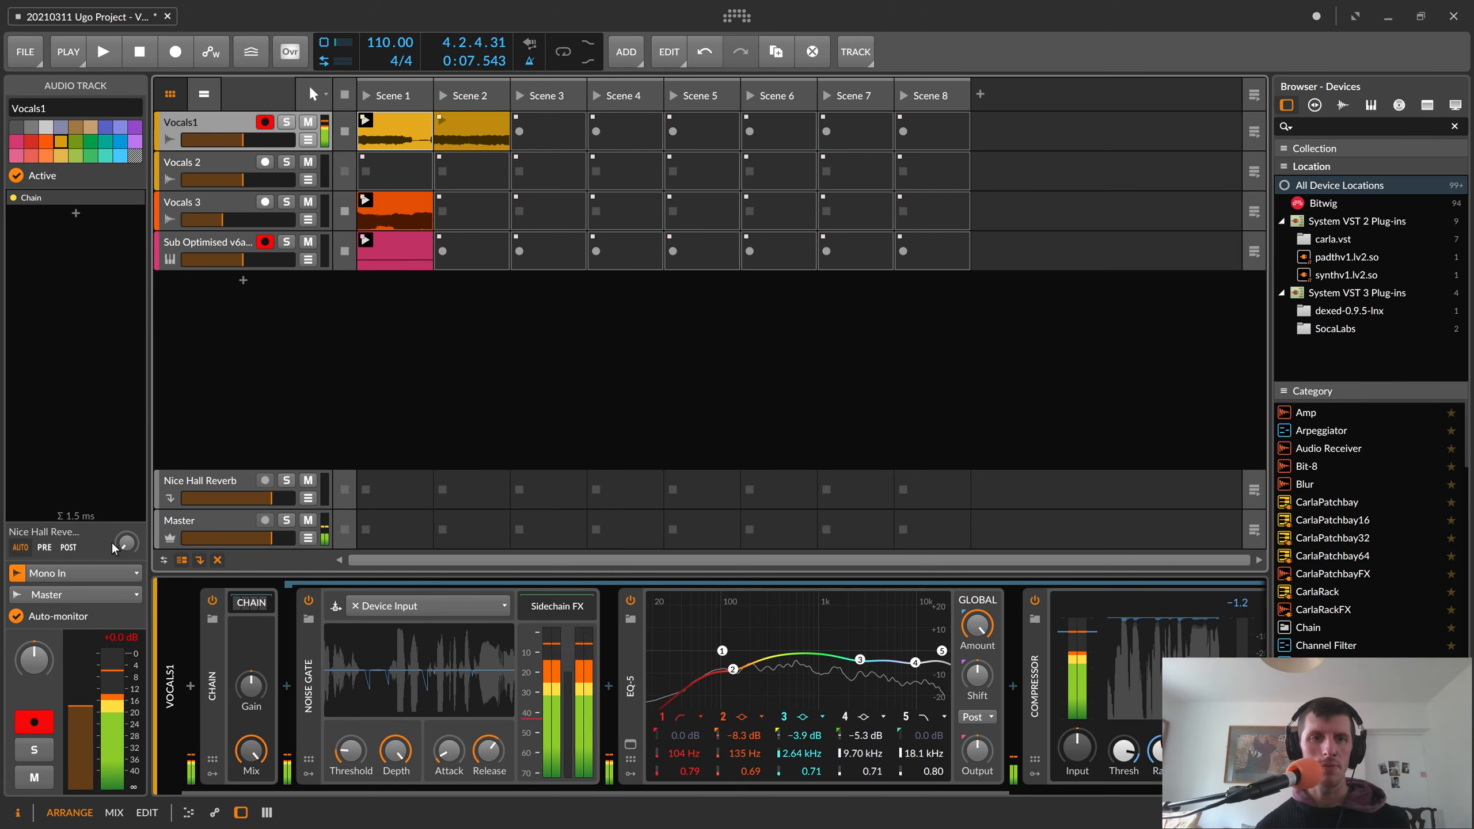
left_click(242, 281)
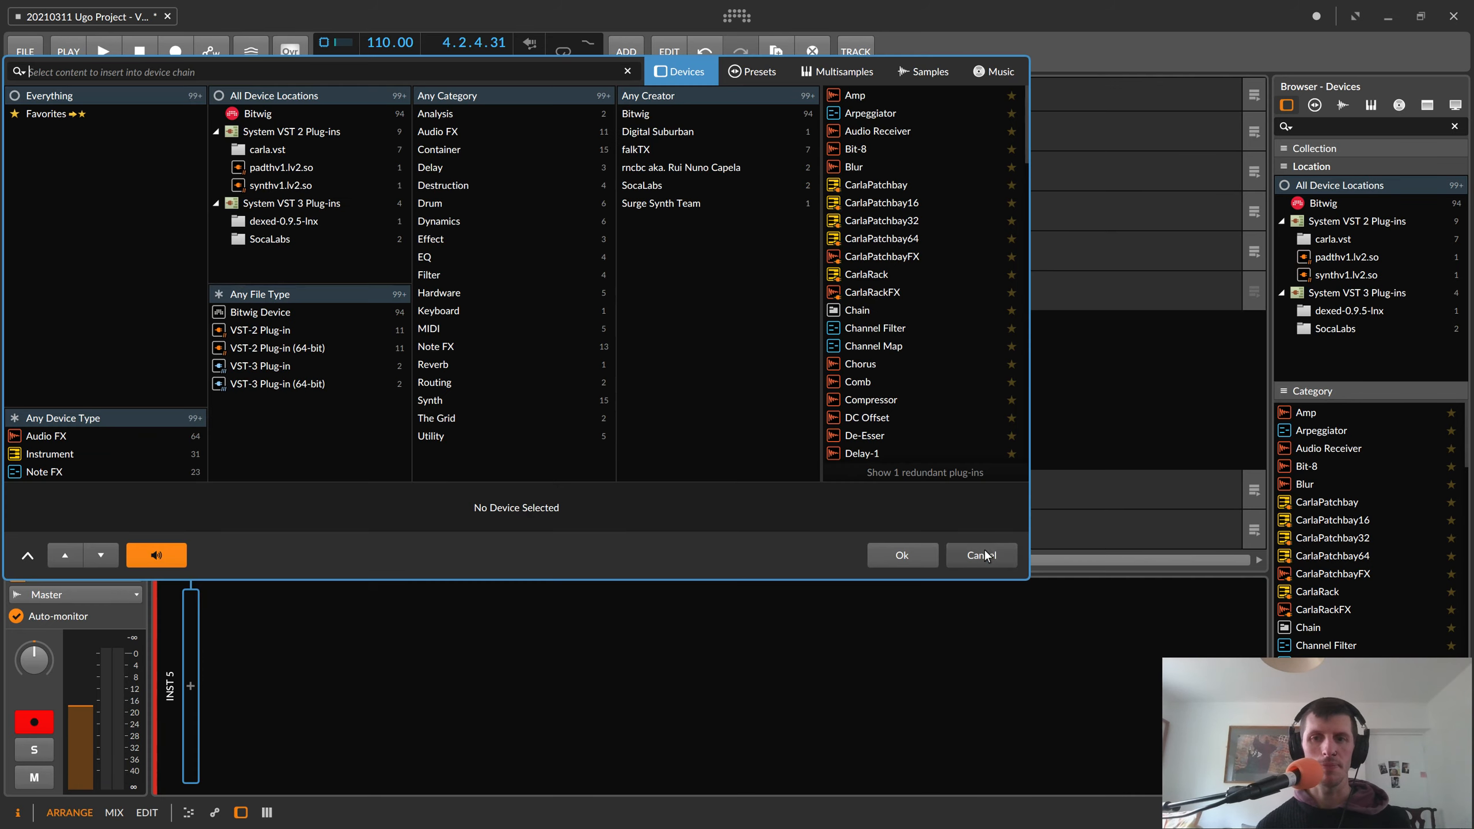
left_click(980, 555)
- Add an audio track below the existing tracks and set its input to Mono In
right_click(205, 277)
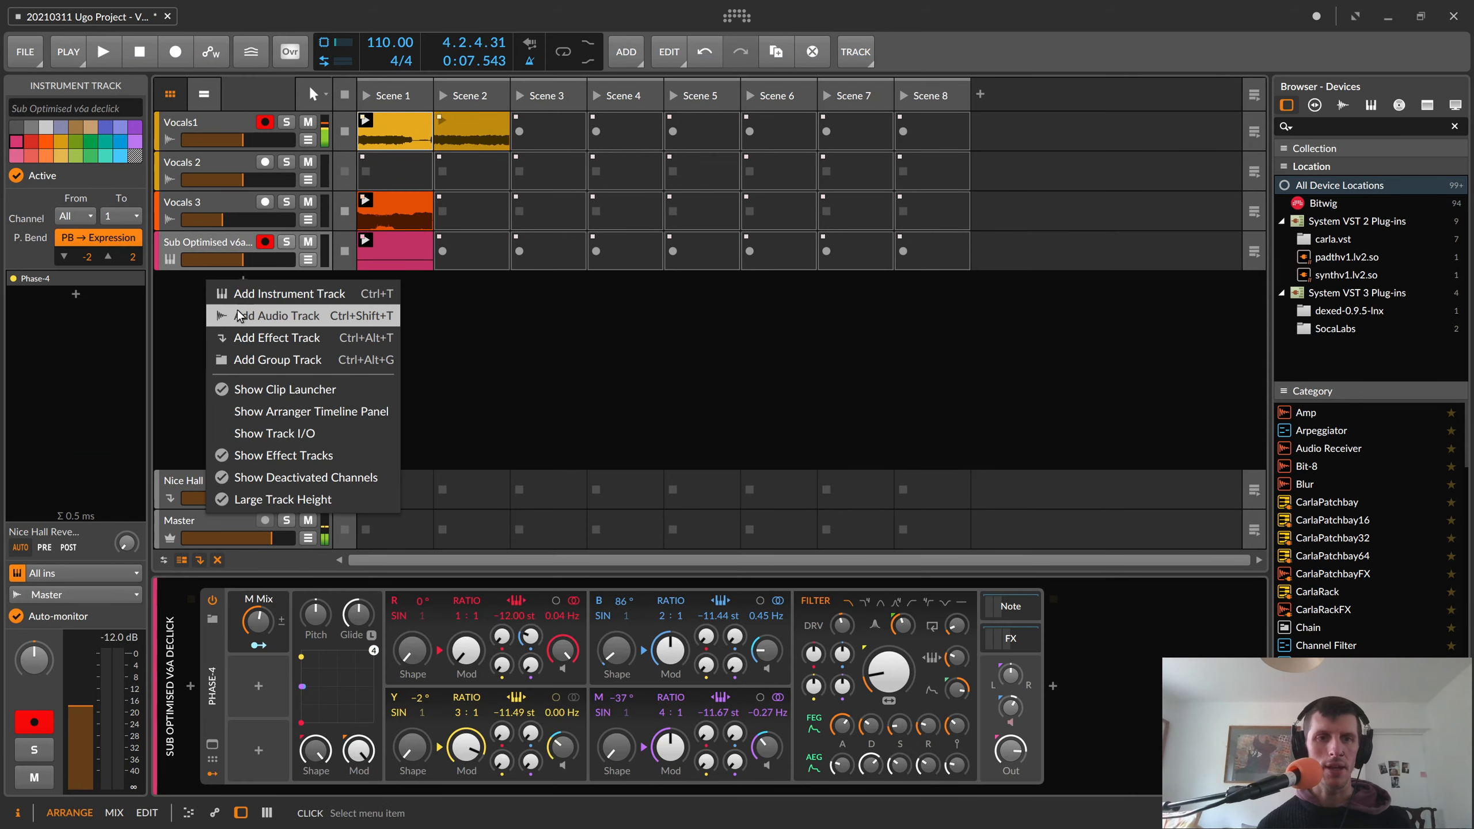
left_click(239, 314)
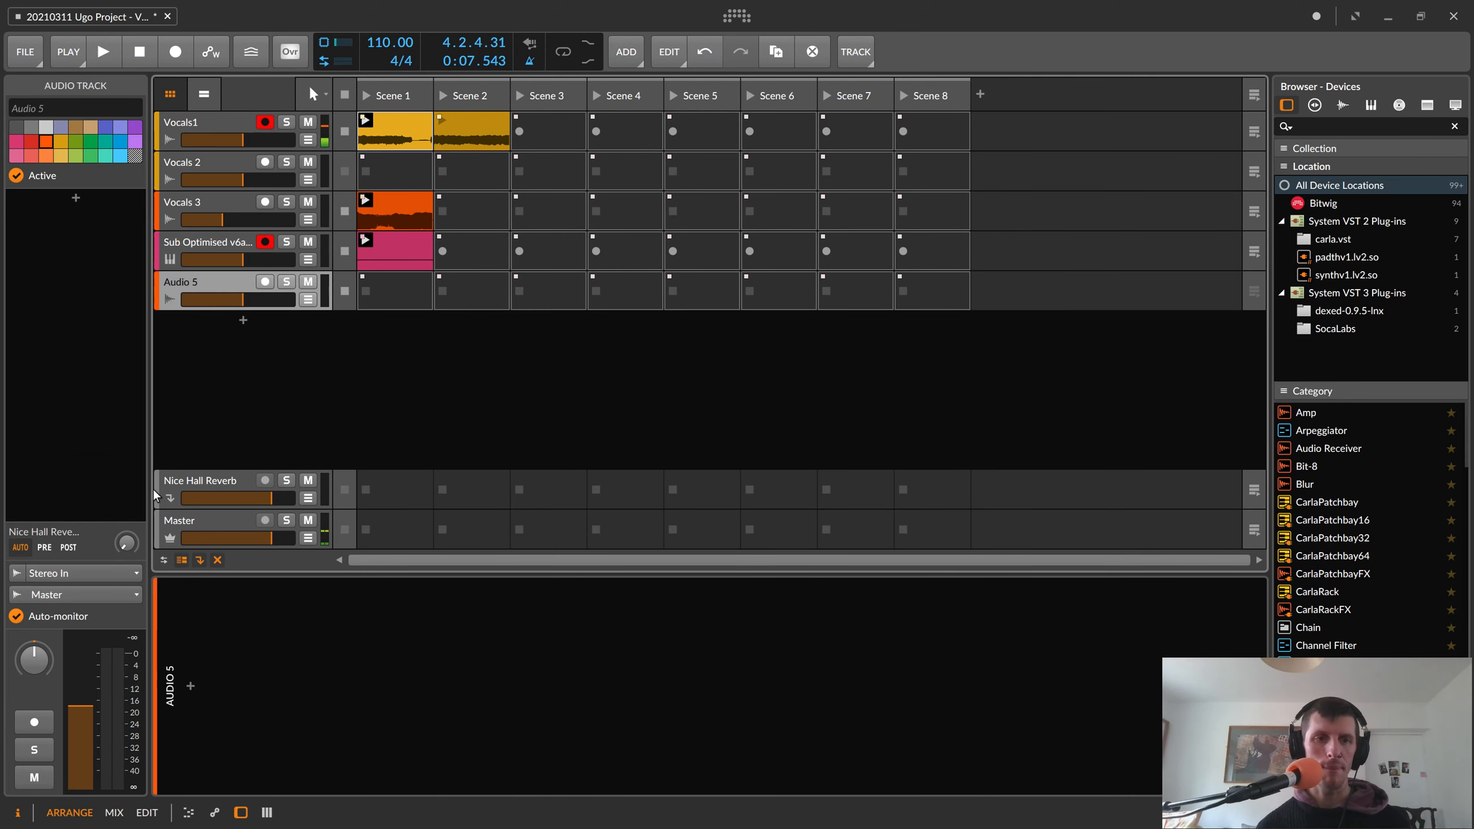
left_click(100, 573)
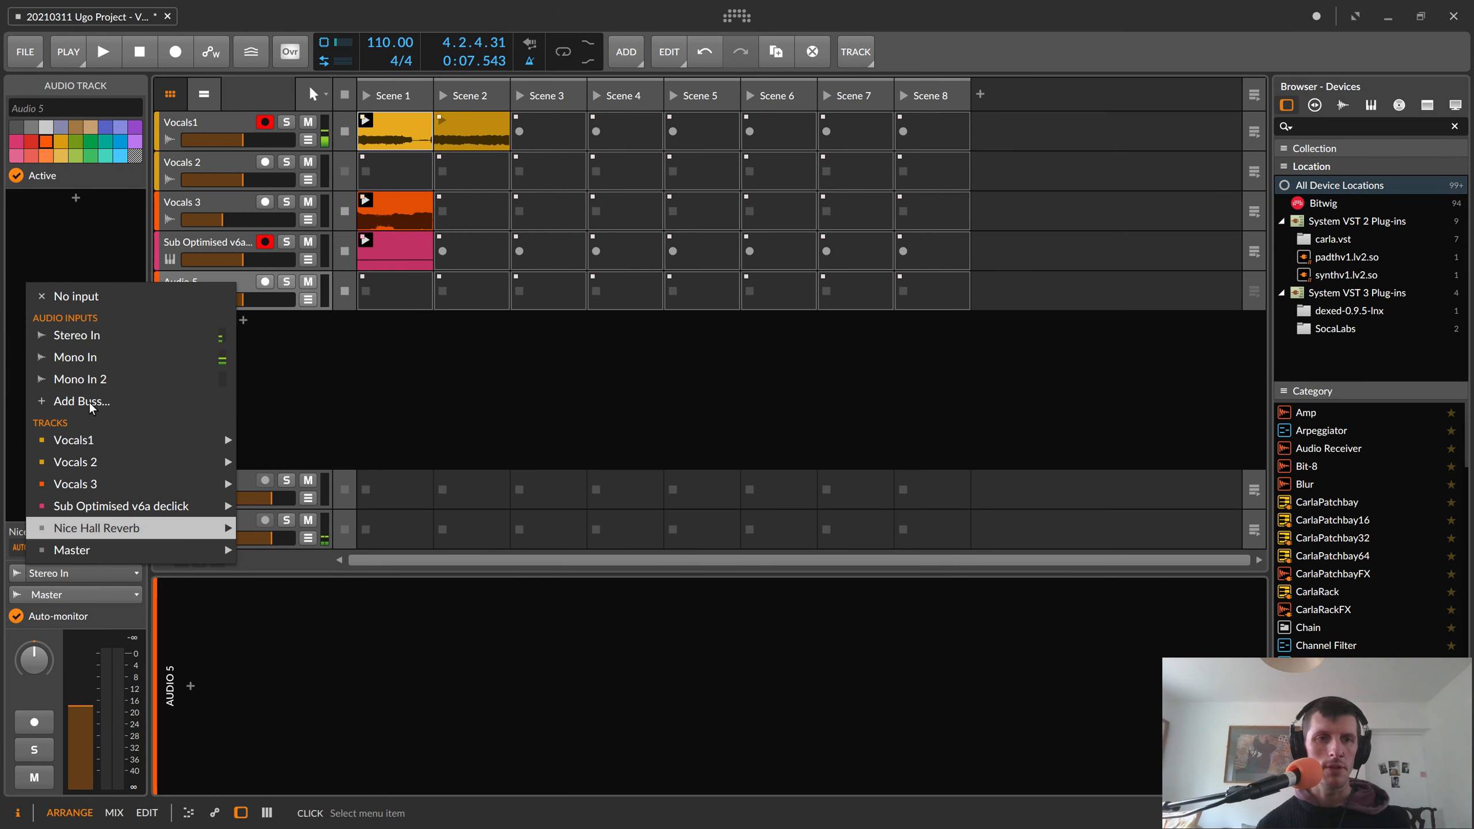
left_click(115, 357)
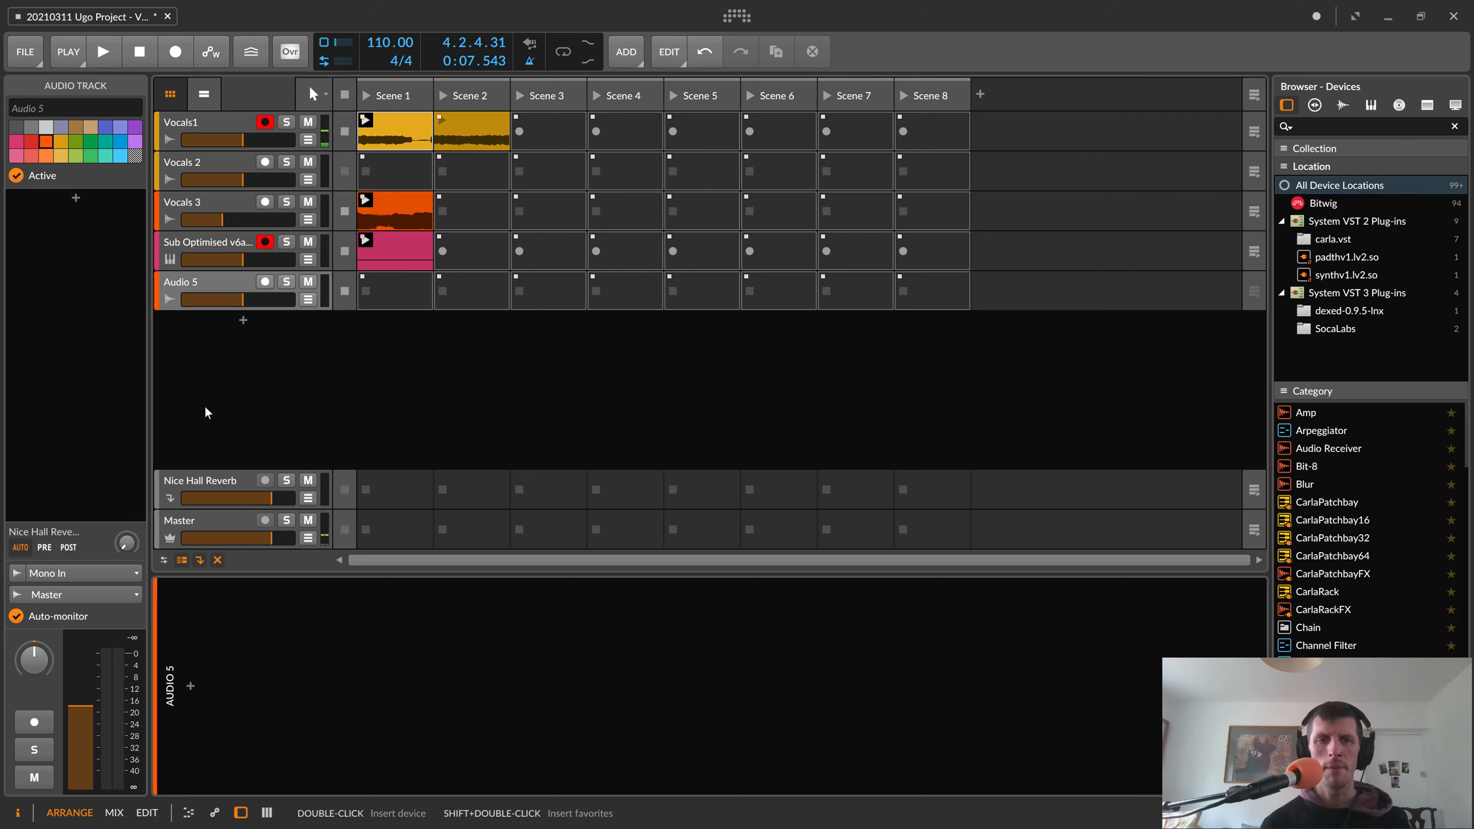
- Arm the new Audio 5 track in place of Vocals1 to monitor the unprocessed microphone, and switch recording back to Vocals1
left_click(219, 282)
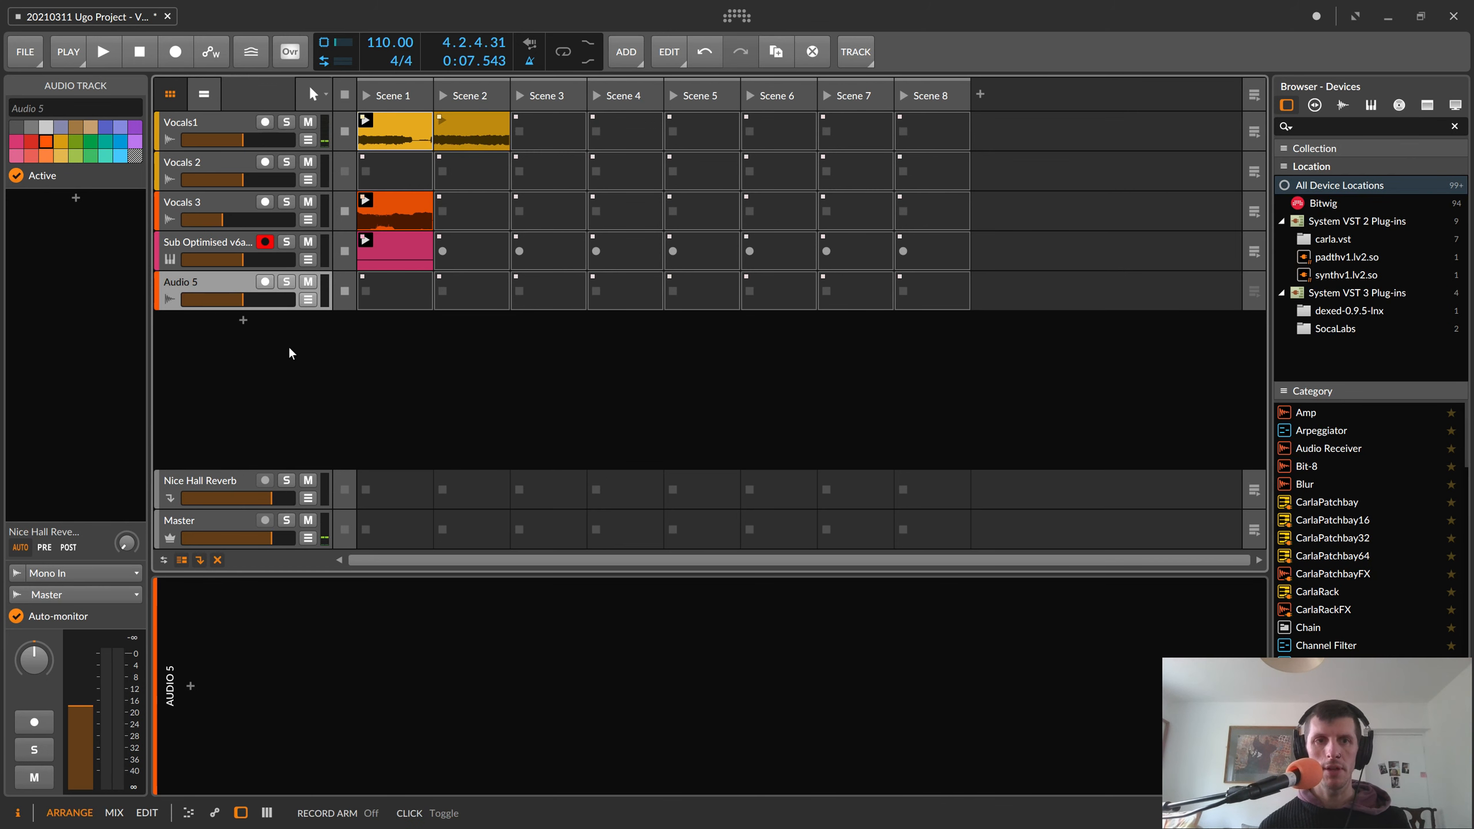
left_click(265, 282)
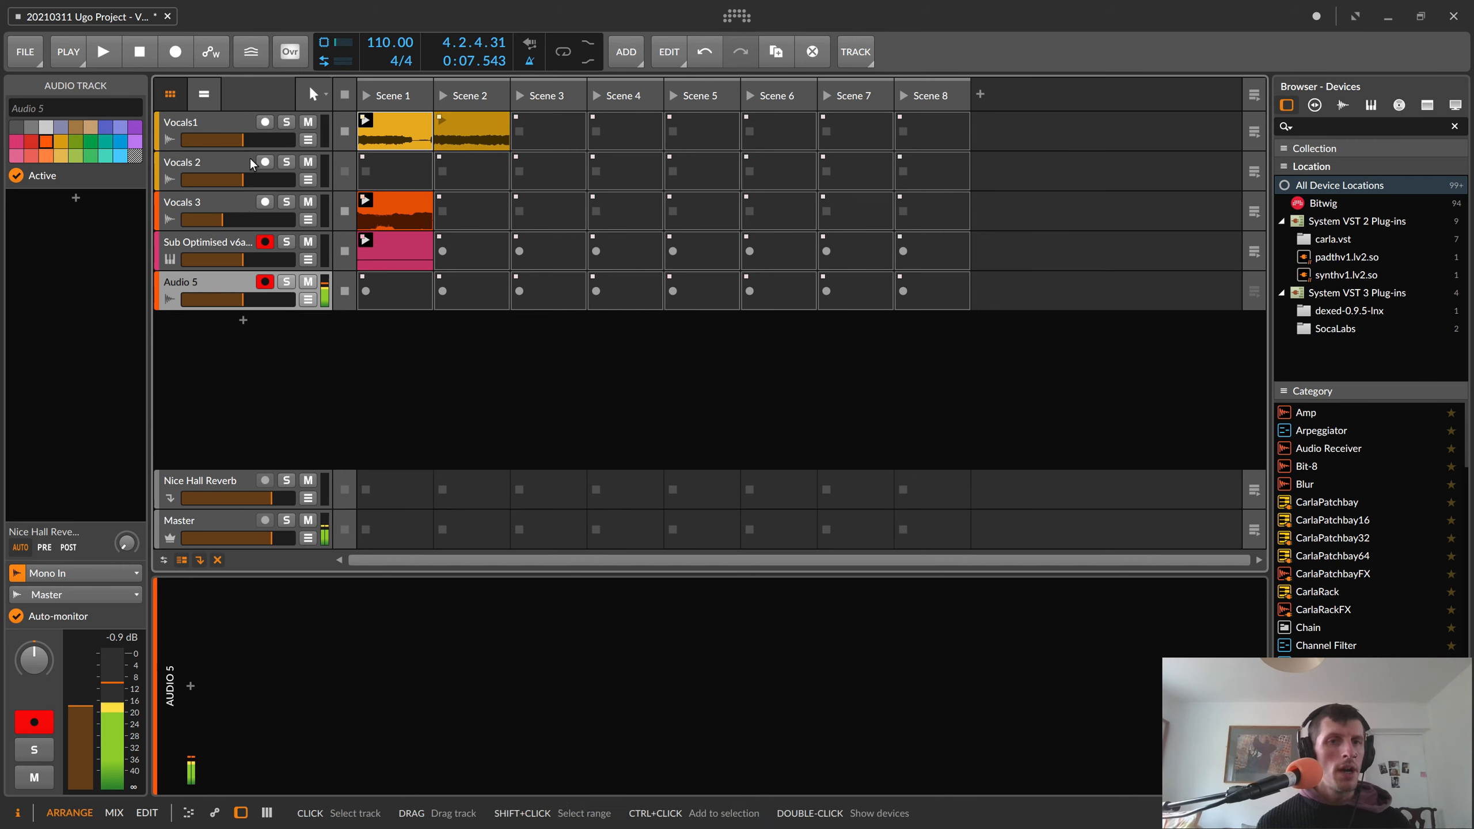
left_click(258, 123)
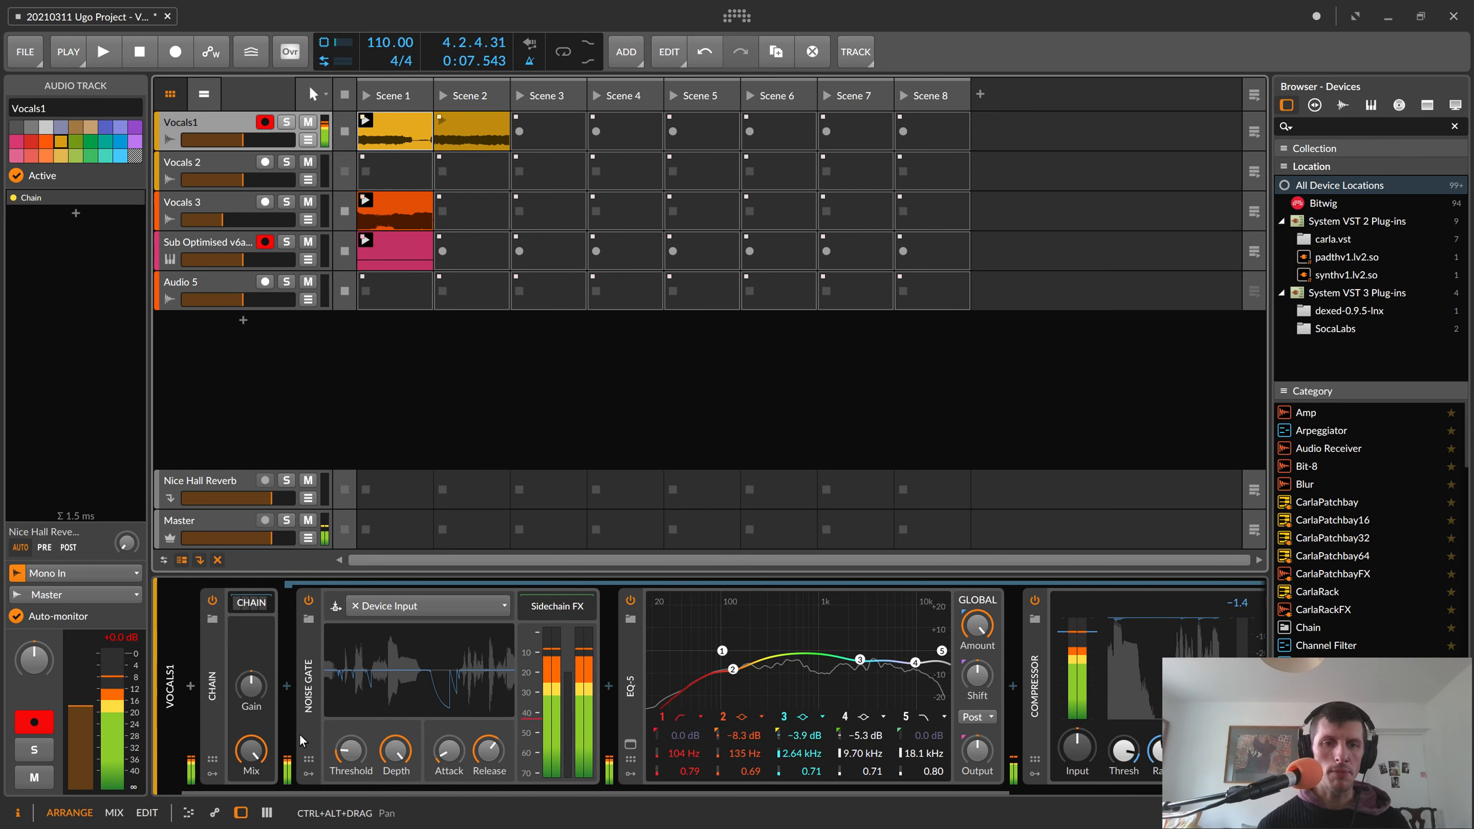
- Bypass and re-enable the Noise Gate on Vocals1 to compare the sound, and reset the track's peak hold level
left_click(307, 600)
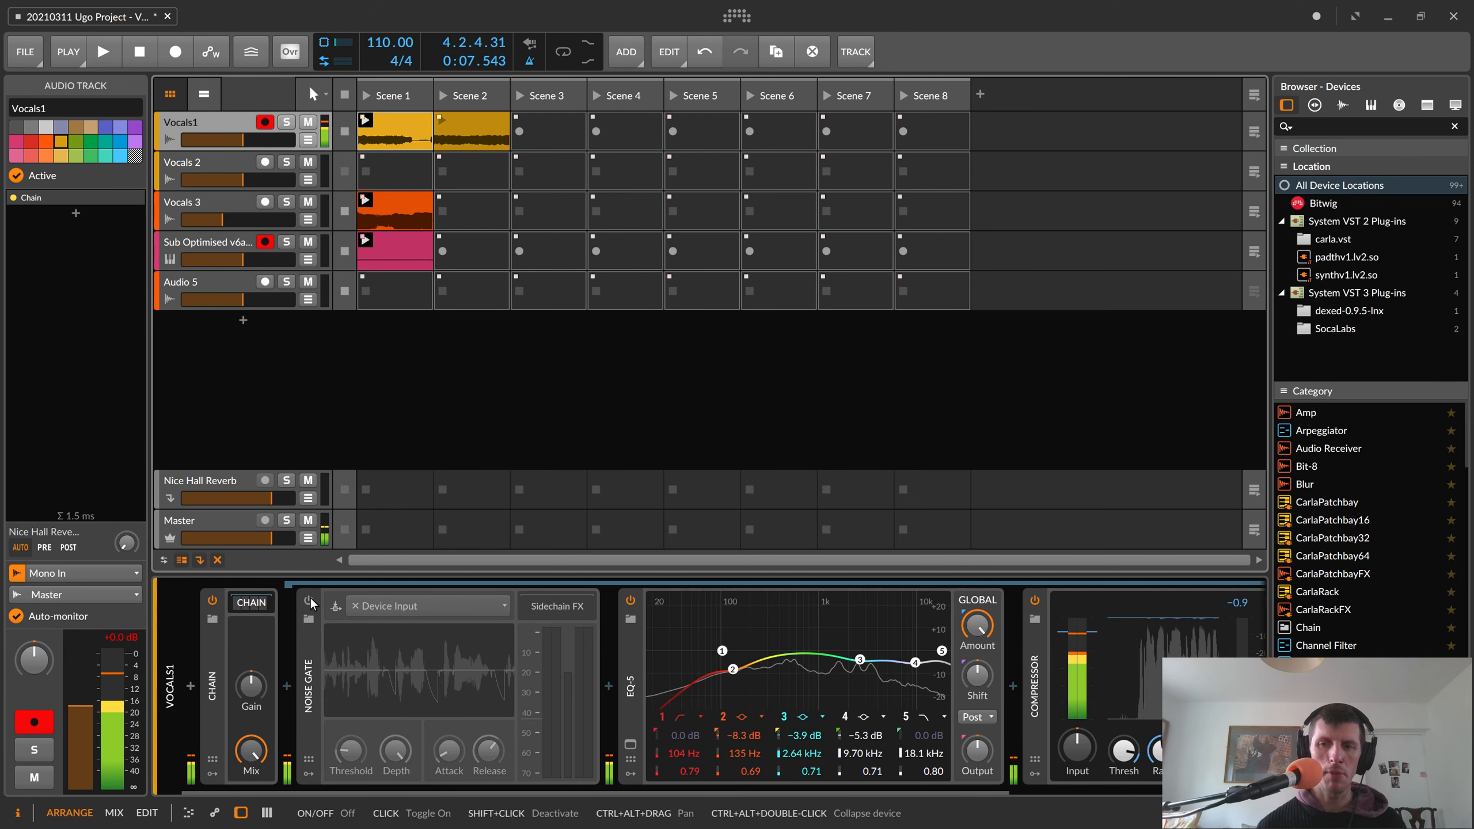
left_click(309, 600)
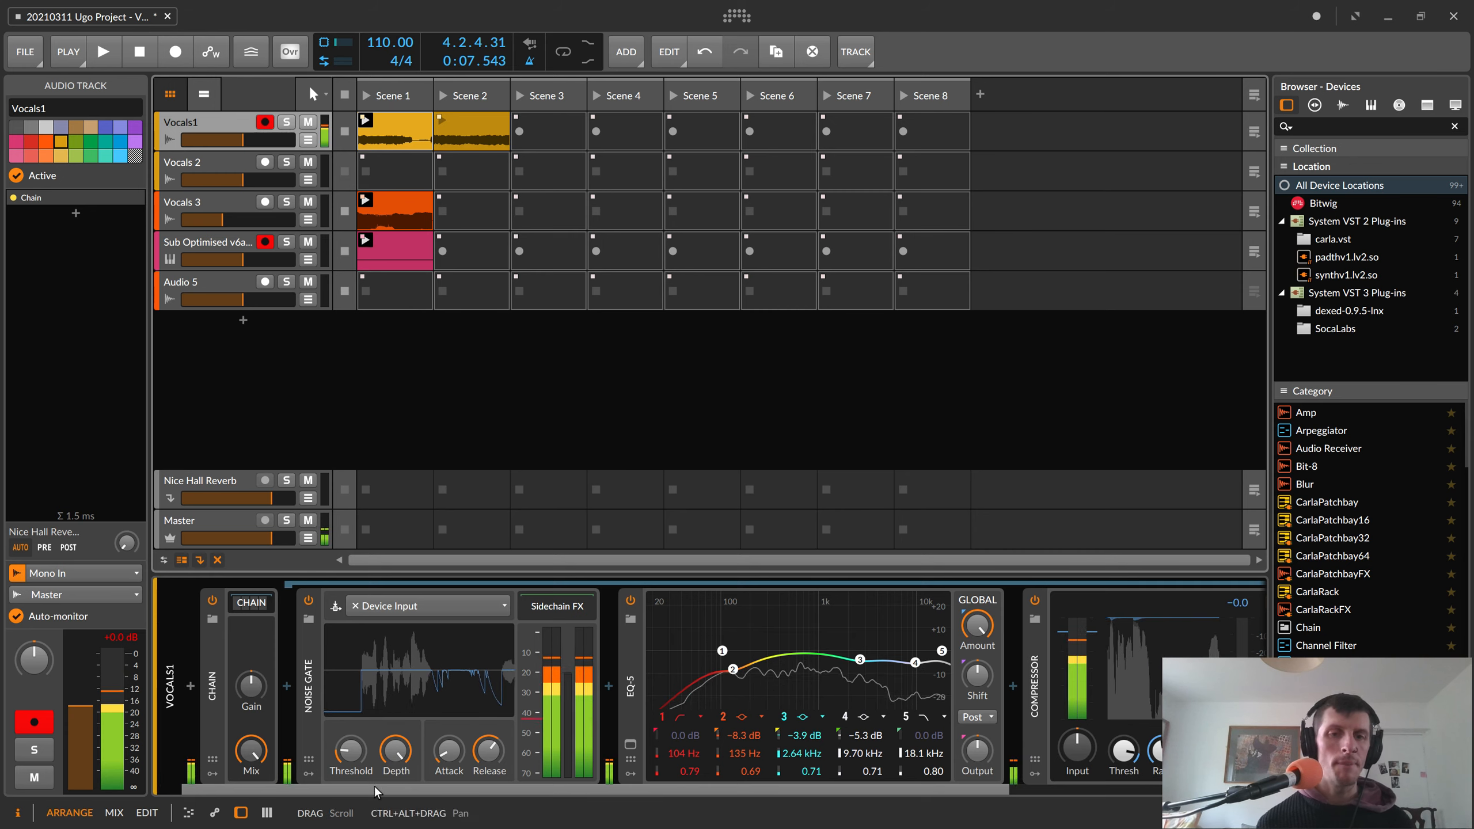
left_click_drag(374, 785, 493, 804)
left_click(116, 638)
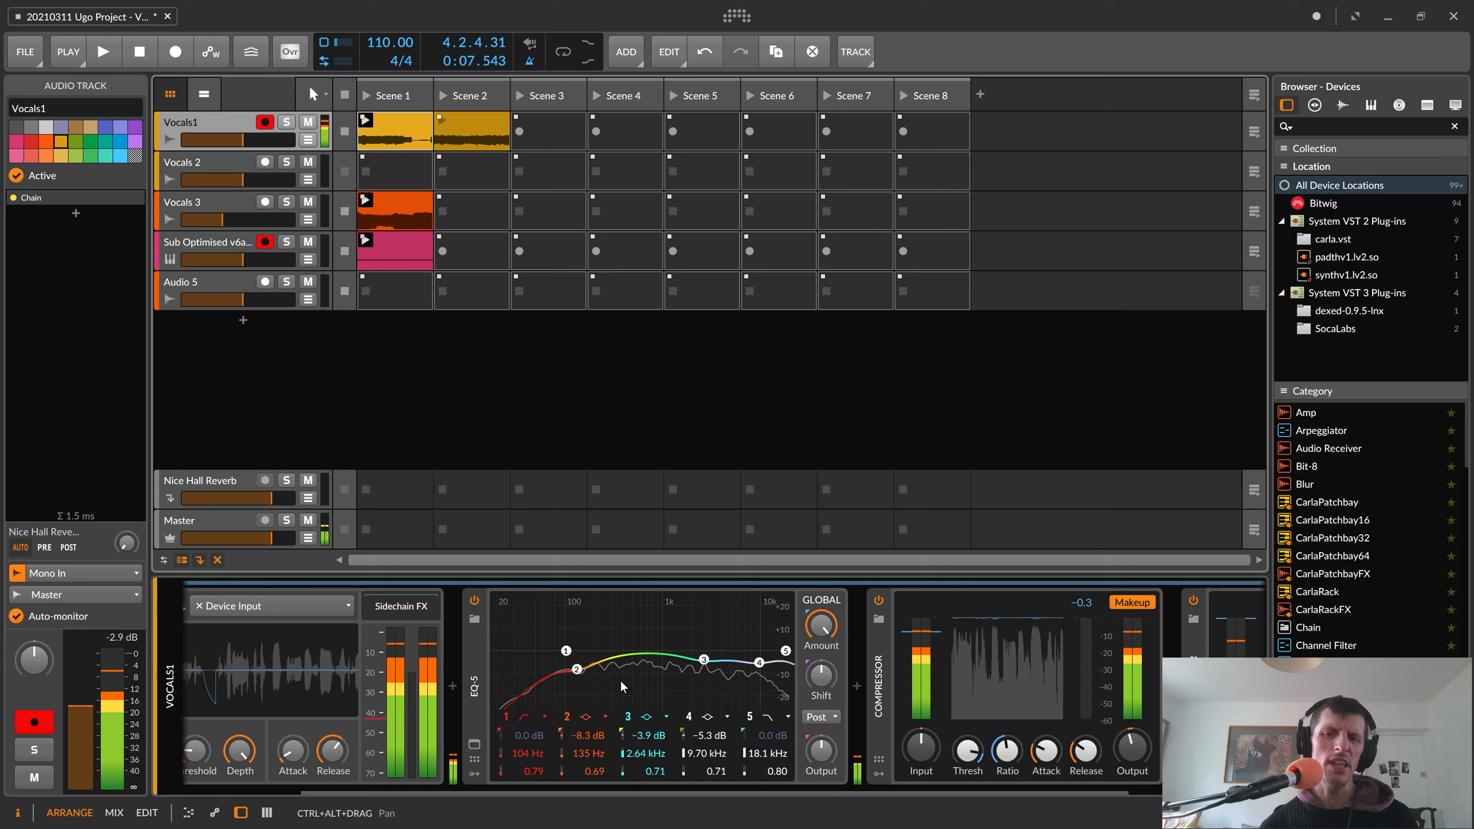
- Try raising EQ-5 band 4 on Vocals1 to +7.9 dB at 8.05 kHz and band 5's Q to 1.78, and undo these changes
left_click_drag(665, 788, 830, 792)
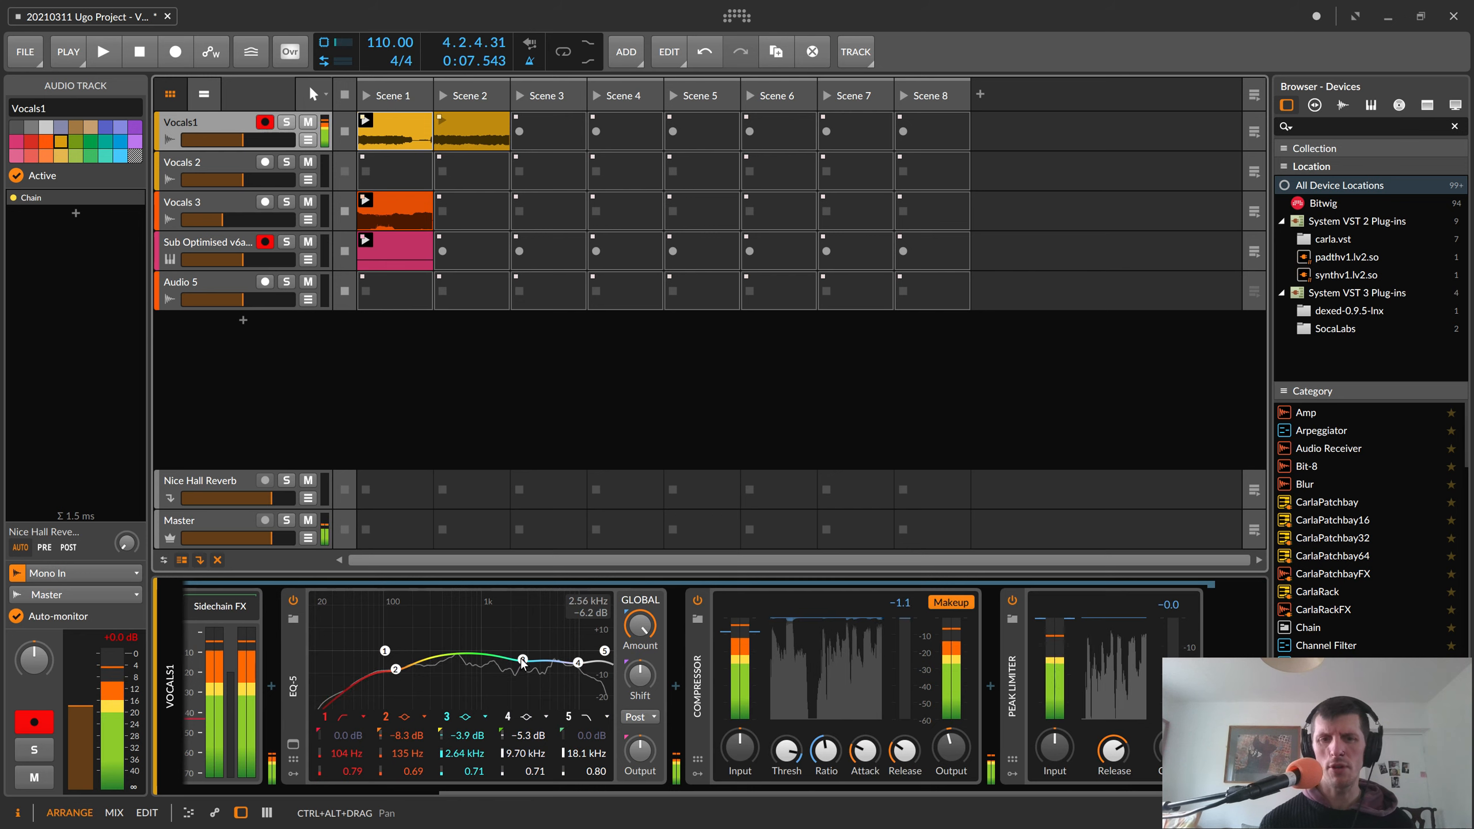
left_click_drag(606, 649, 605, 627)
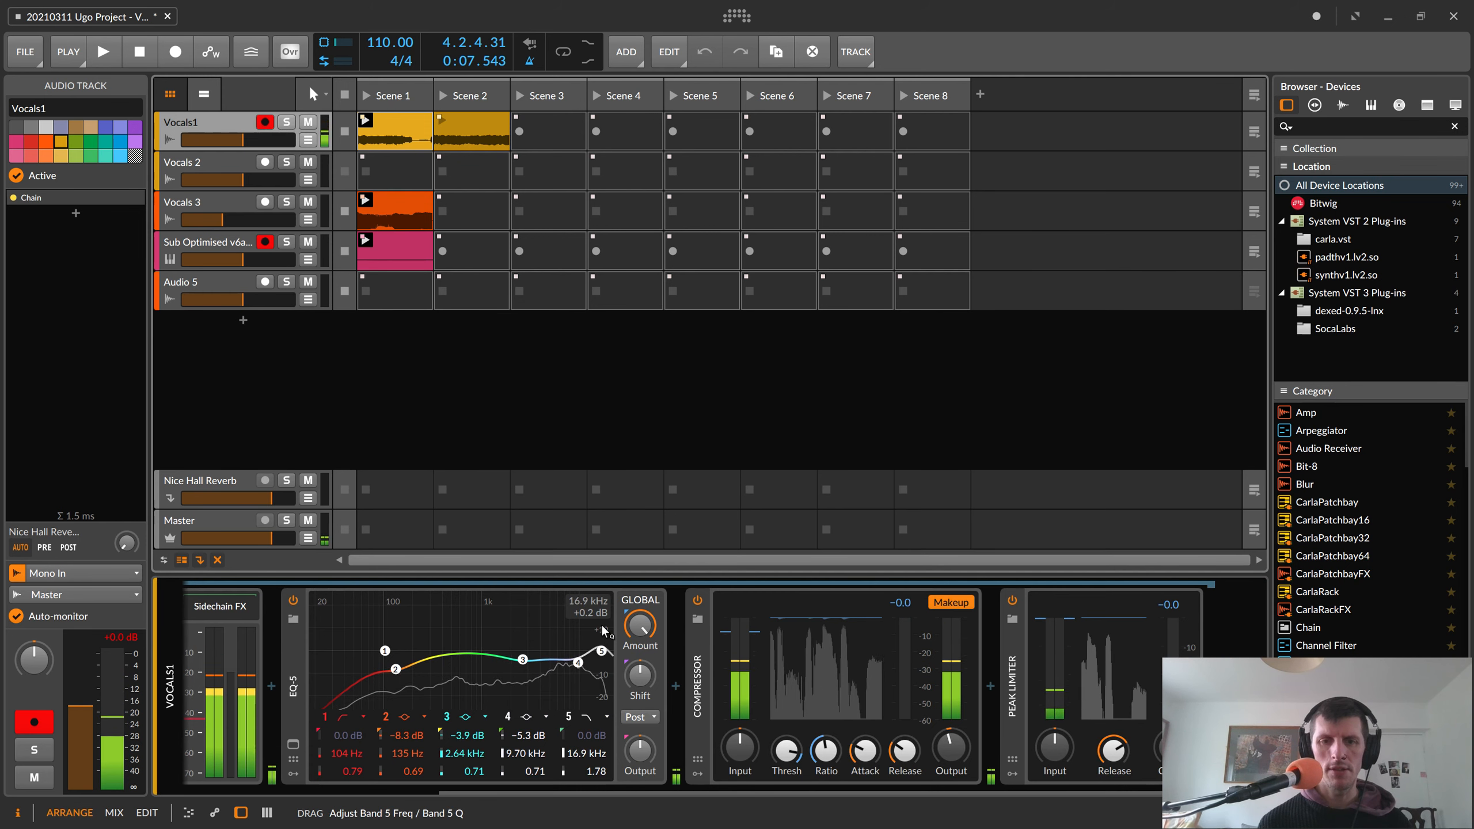
left_click_drag(578, 662, 575, 632)
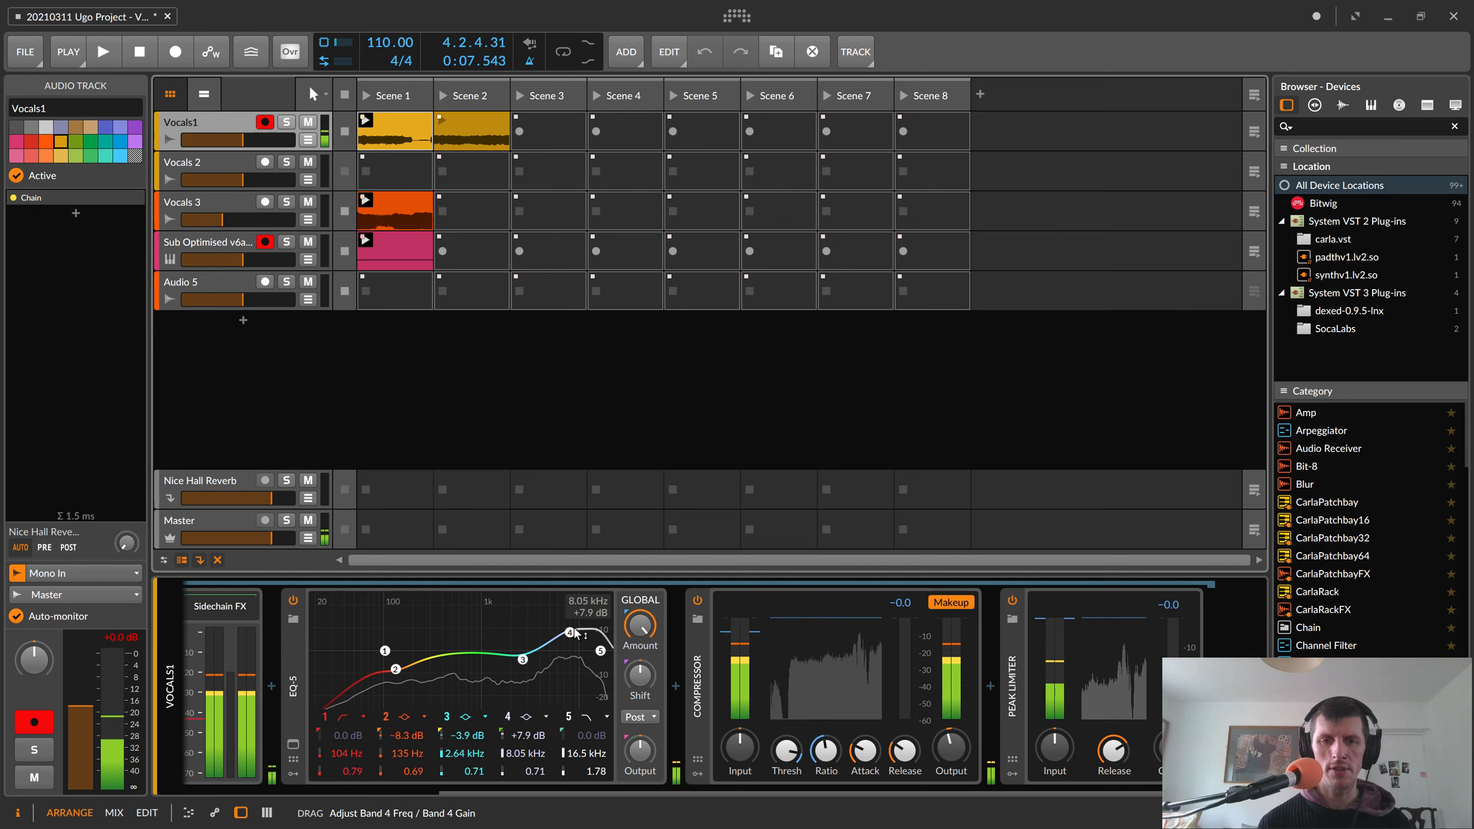
key("ctrl+z")
key("ctrl+z")
key("ctrl+z")
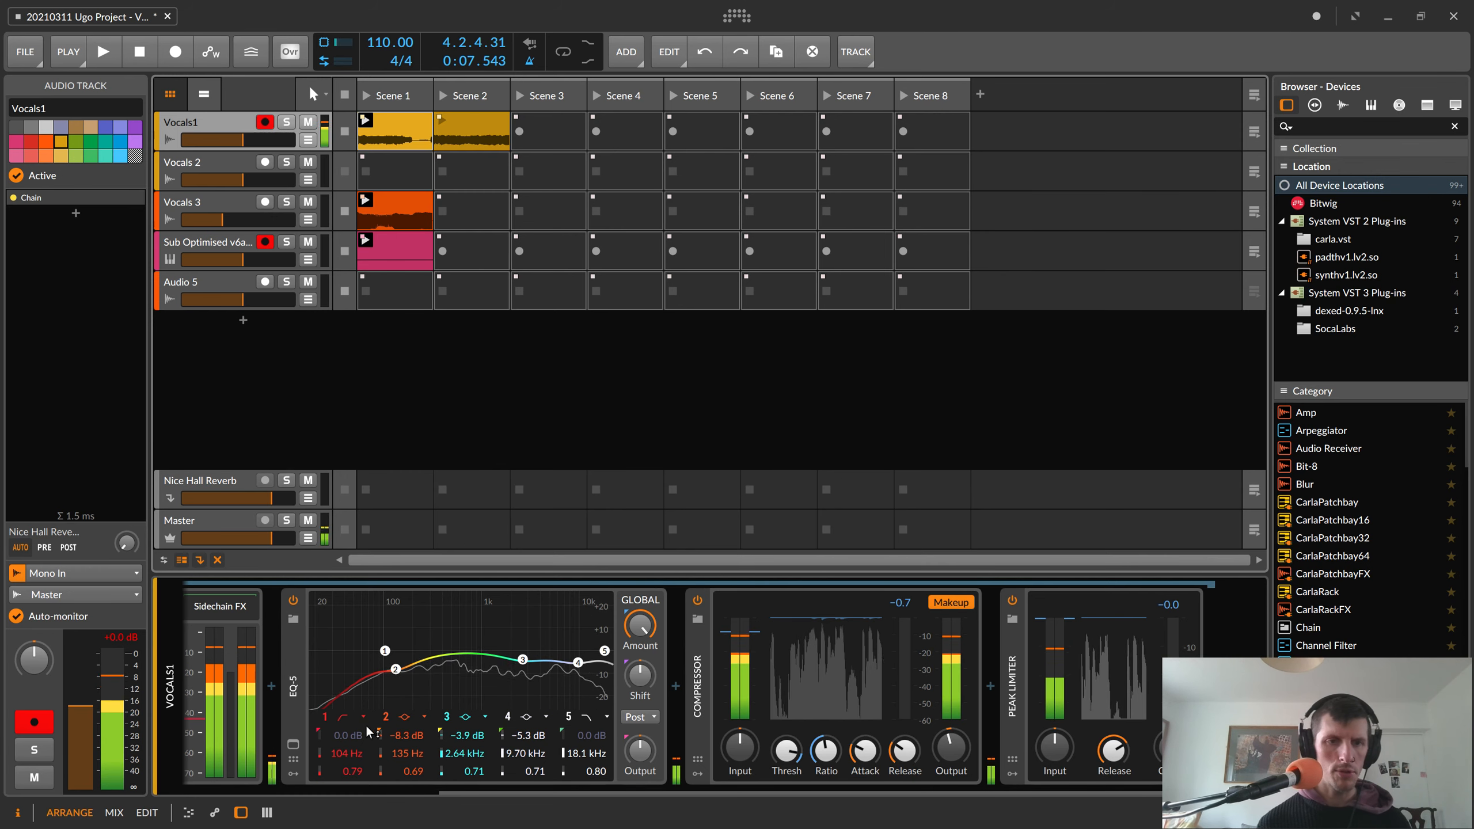
- Examine the Vocals1 device chain from the Noise Gate to the Peak Limiter and reset the track's peak hold level
left_click_drag(467, 792, 217, 792)
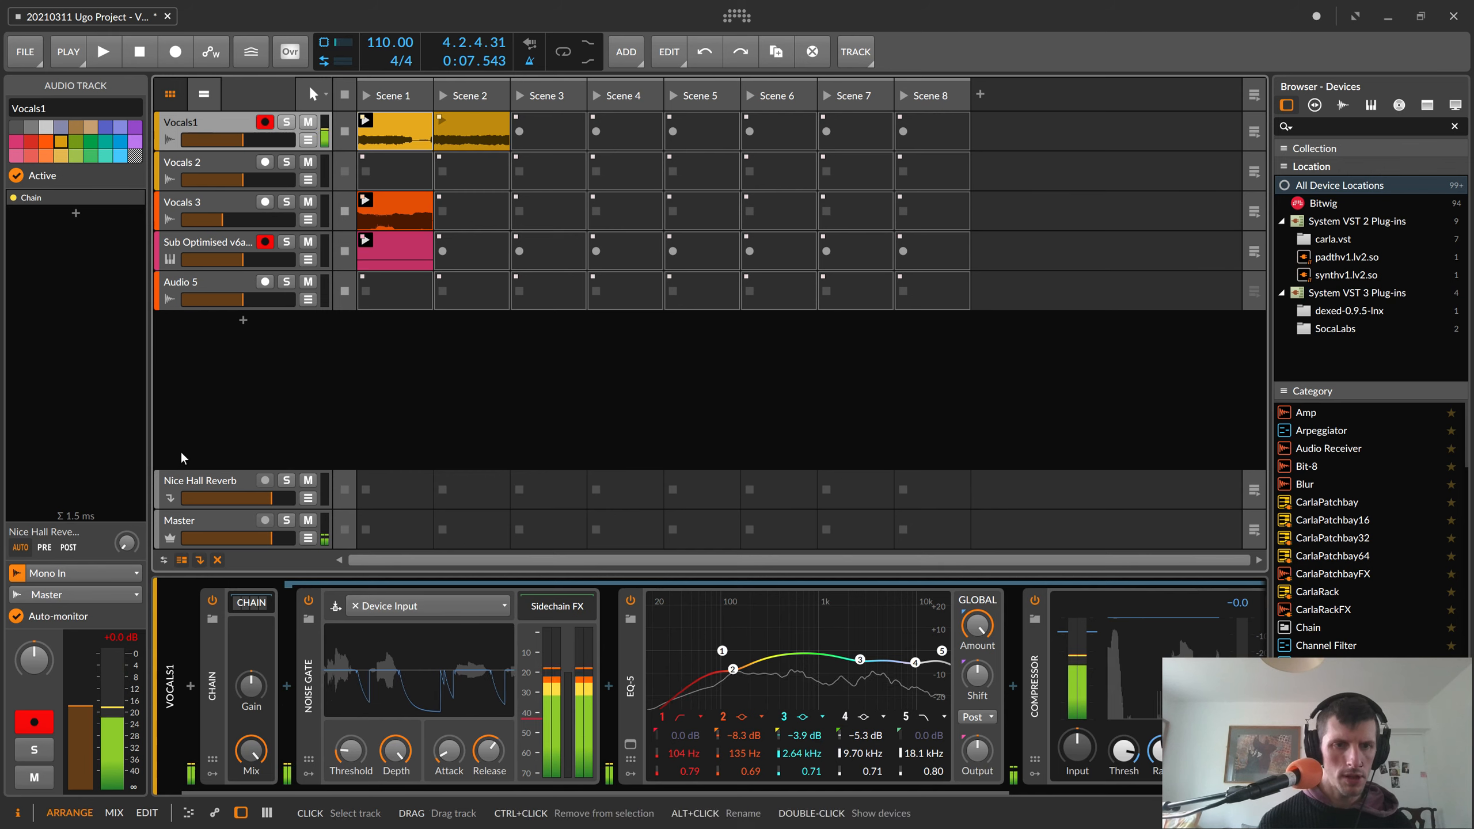
left_click_drag(498, 788, 759, 798)
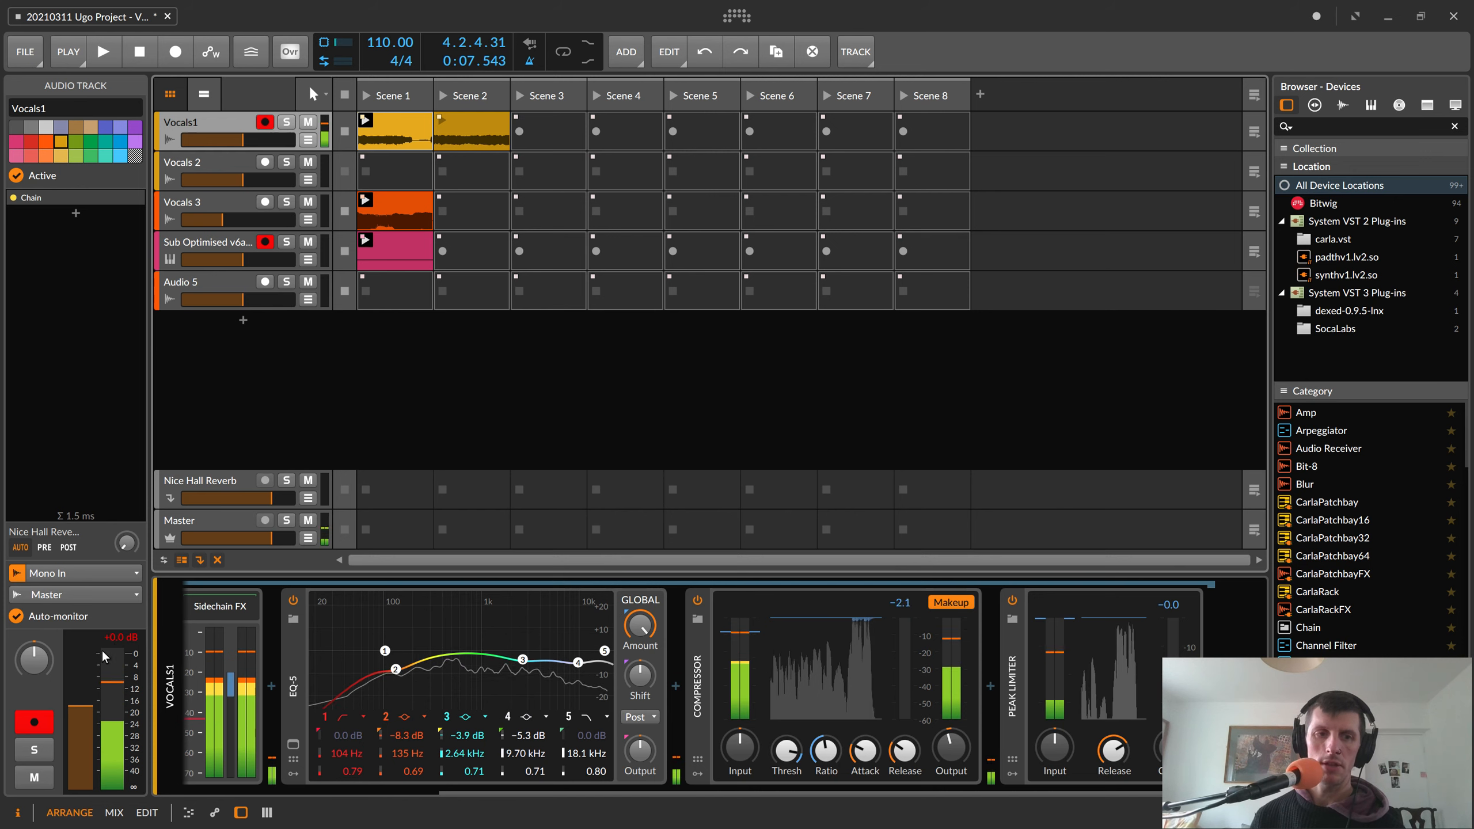
left_click(115, 636)
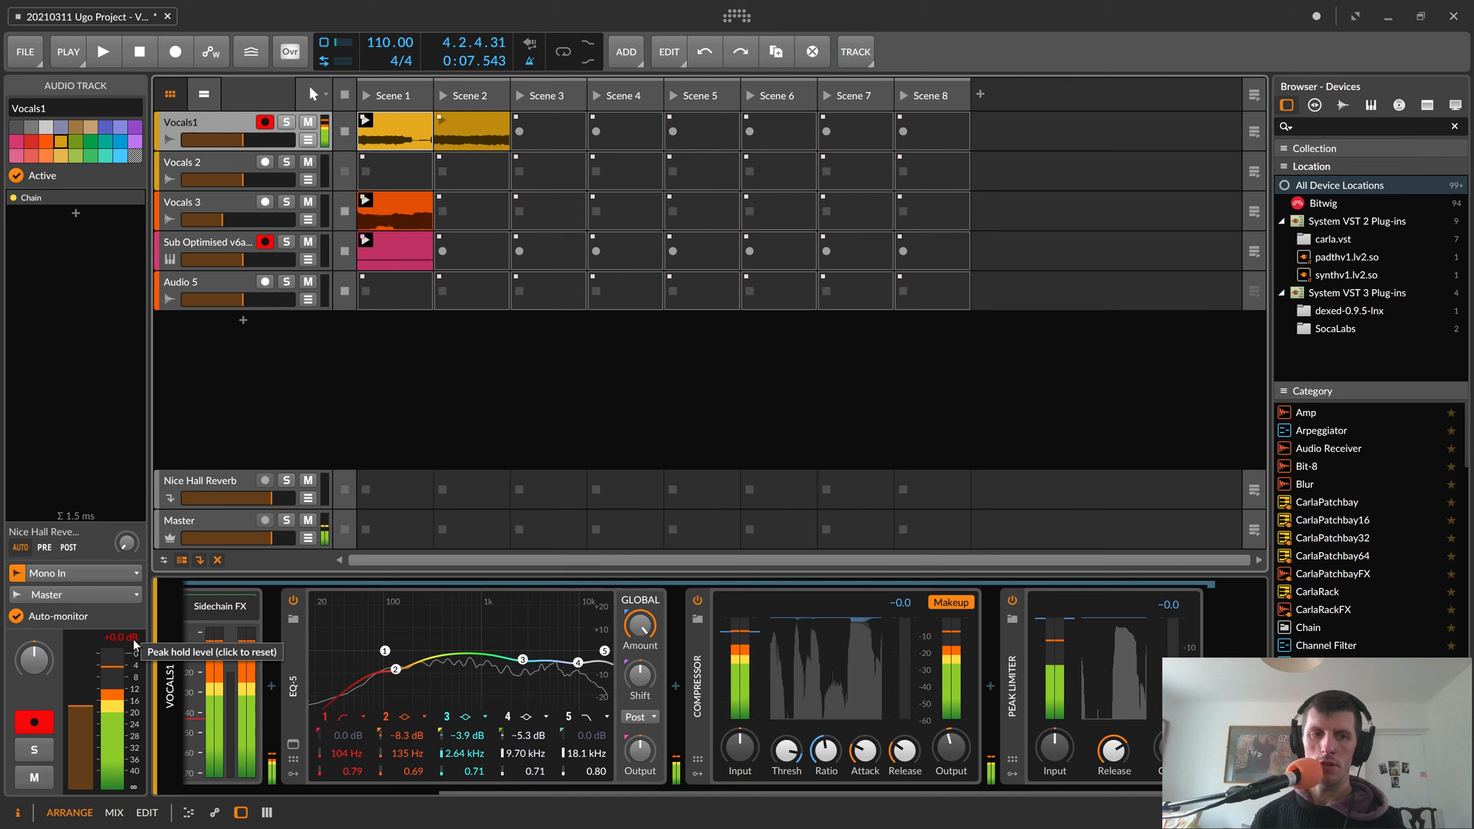
left_click(122, 636)
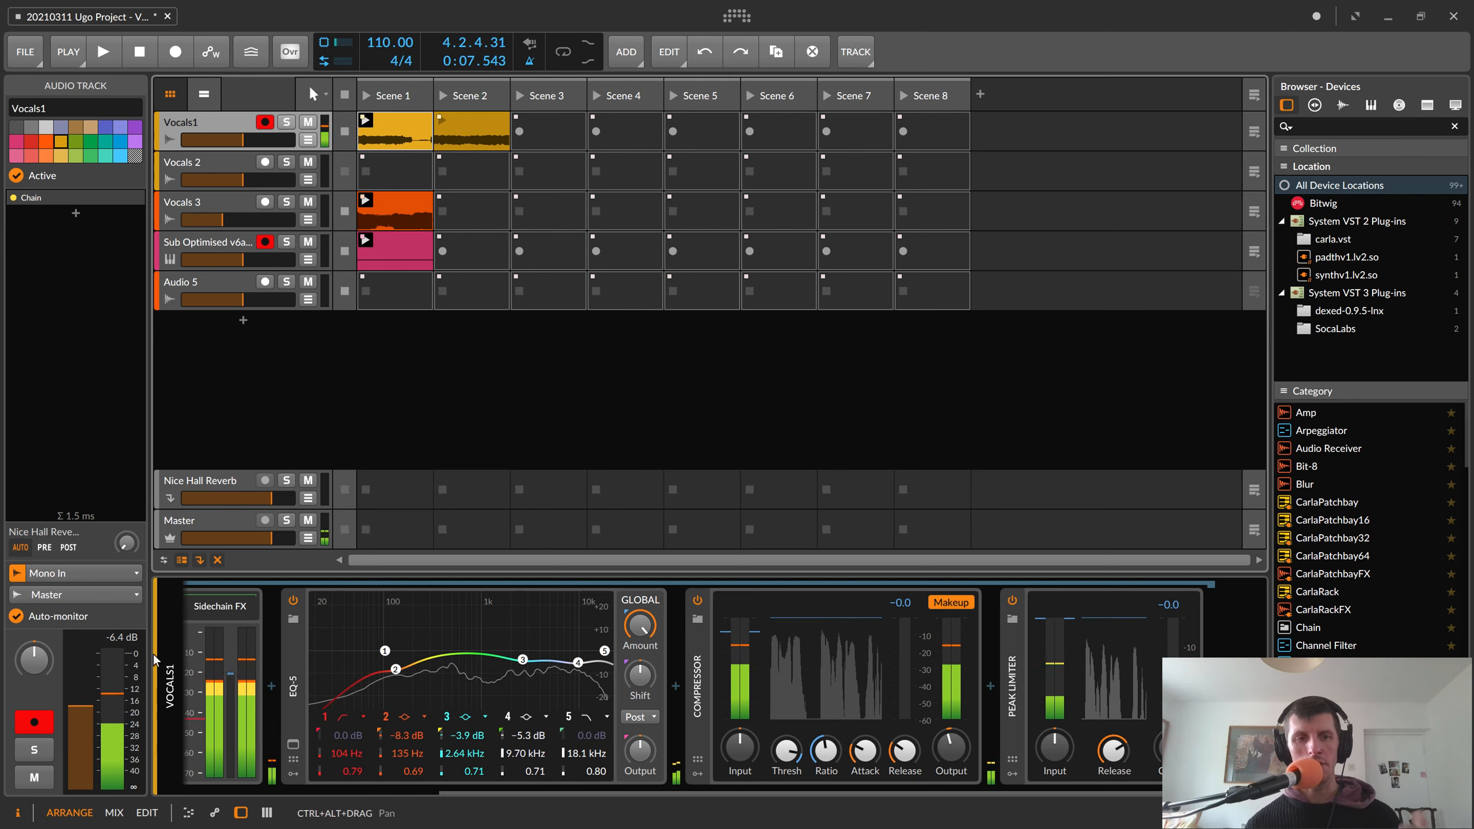
- Delete the Scene 1 and Scene 2 clips on Vocals1 and the Scene 1 clip on Vocals 3
left_click(490, 136)
key("Delete")
left_click(416, 134)
key("Delete")
left_click(409, 206)
key("Delete")
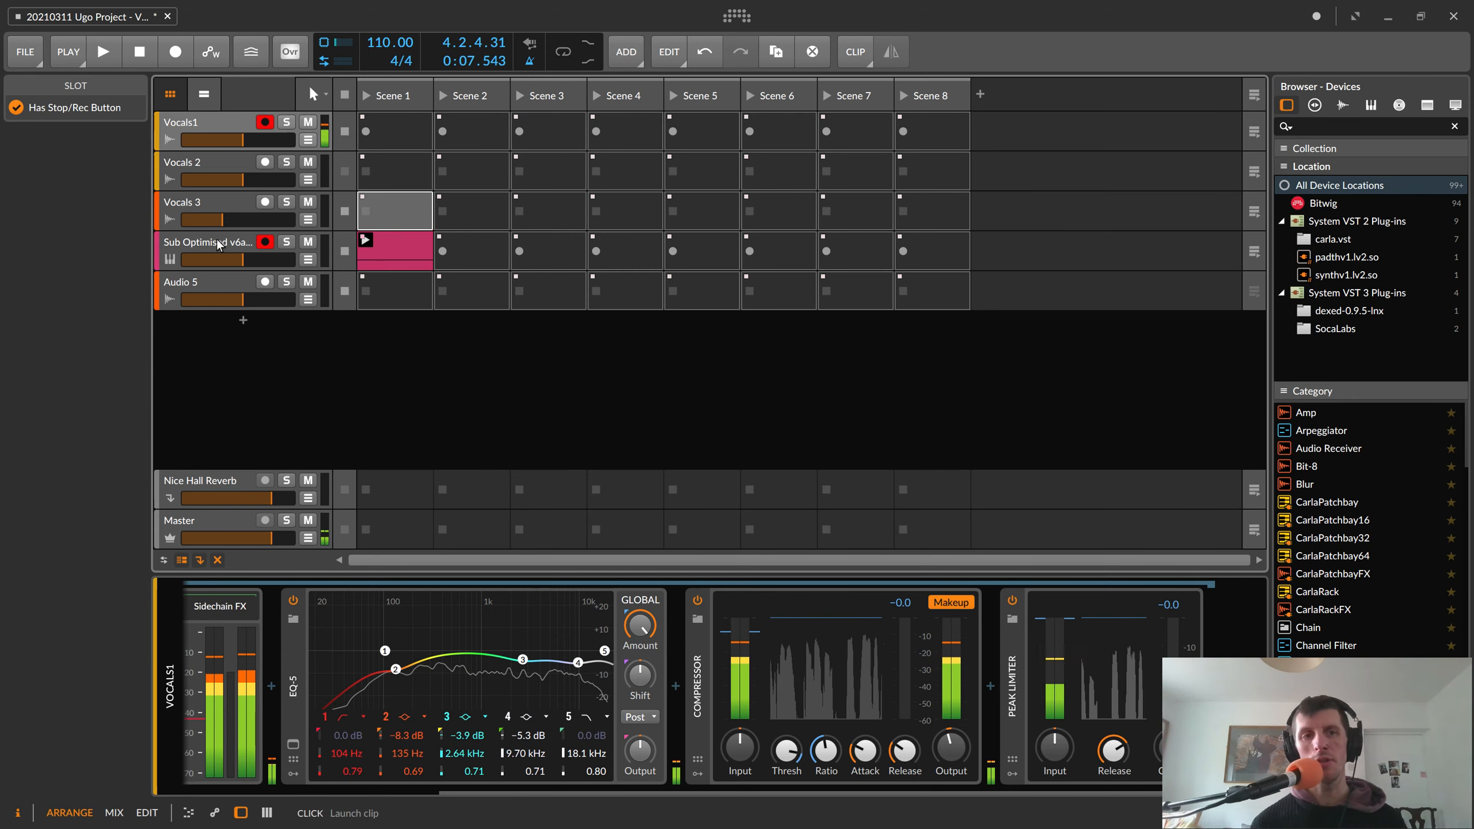
- Launch the Scene 1 clip on the Sub Optimised v6a declick track and lower that track's volume slightly
left_click(256, 261)
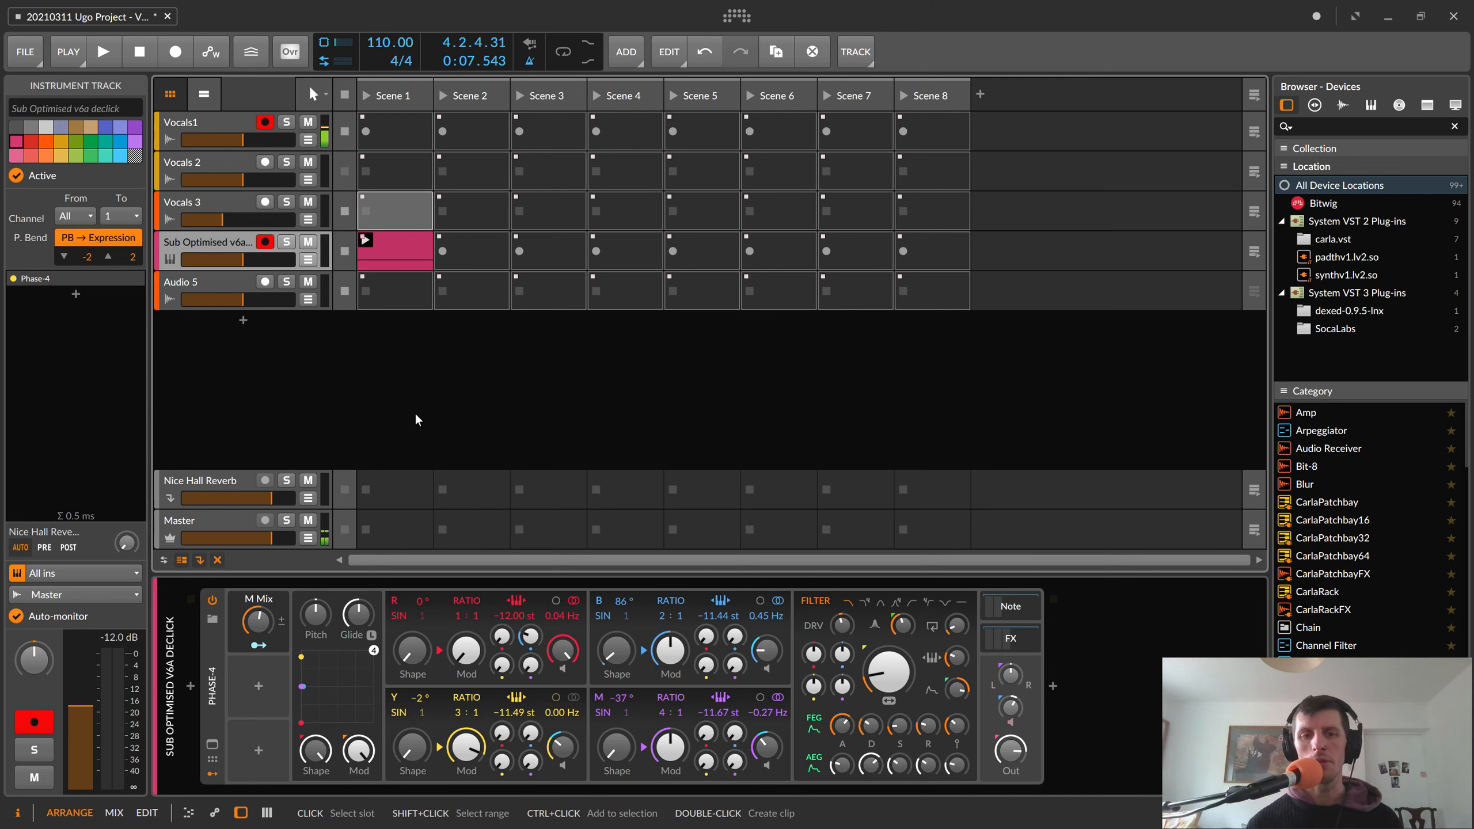
left_click(365, 240)
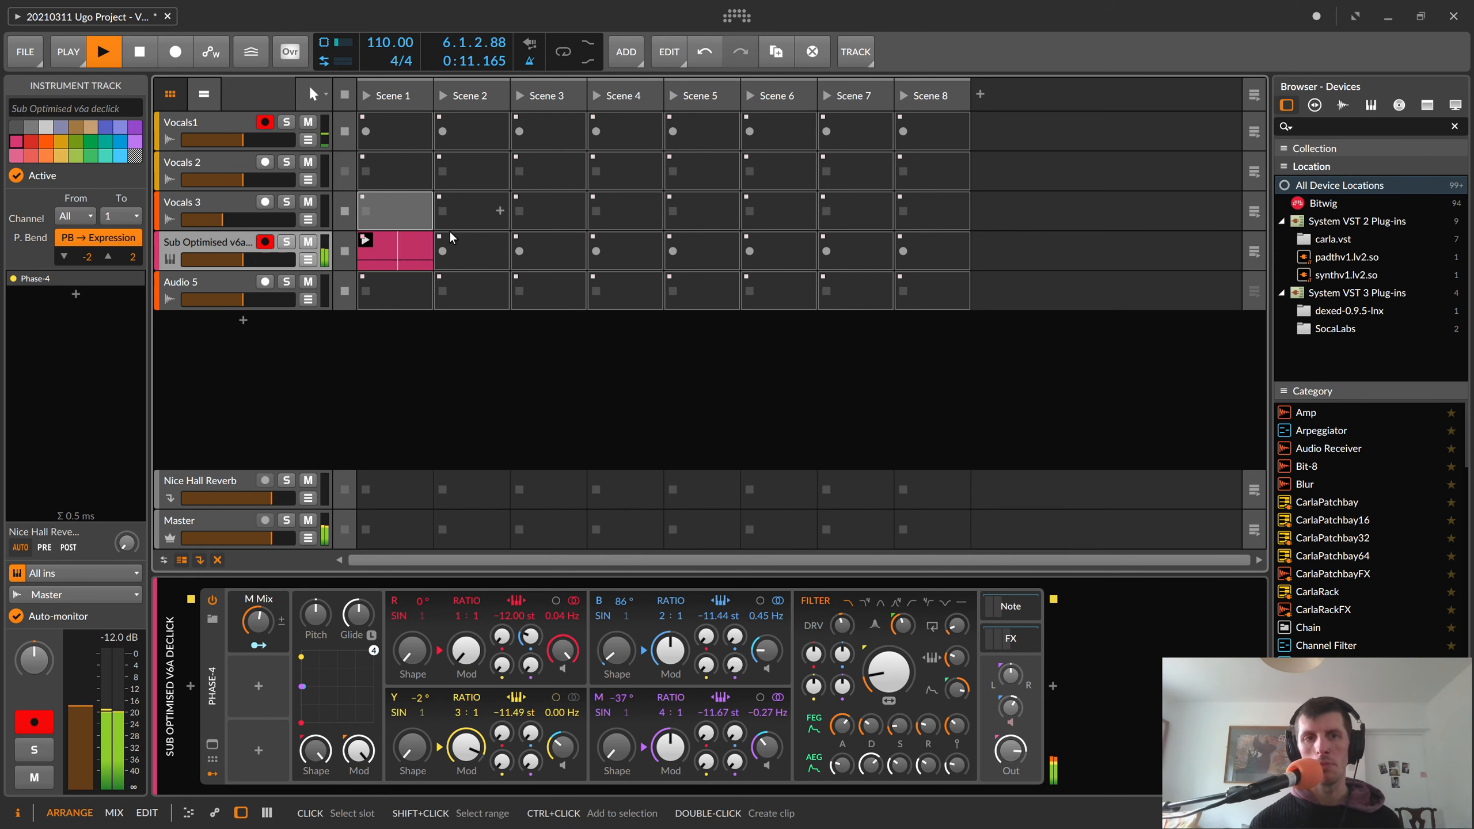
left_click(413, 247)
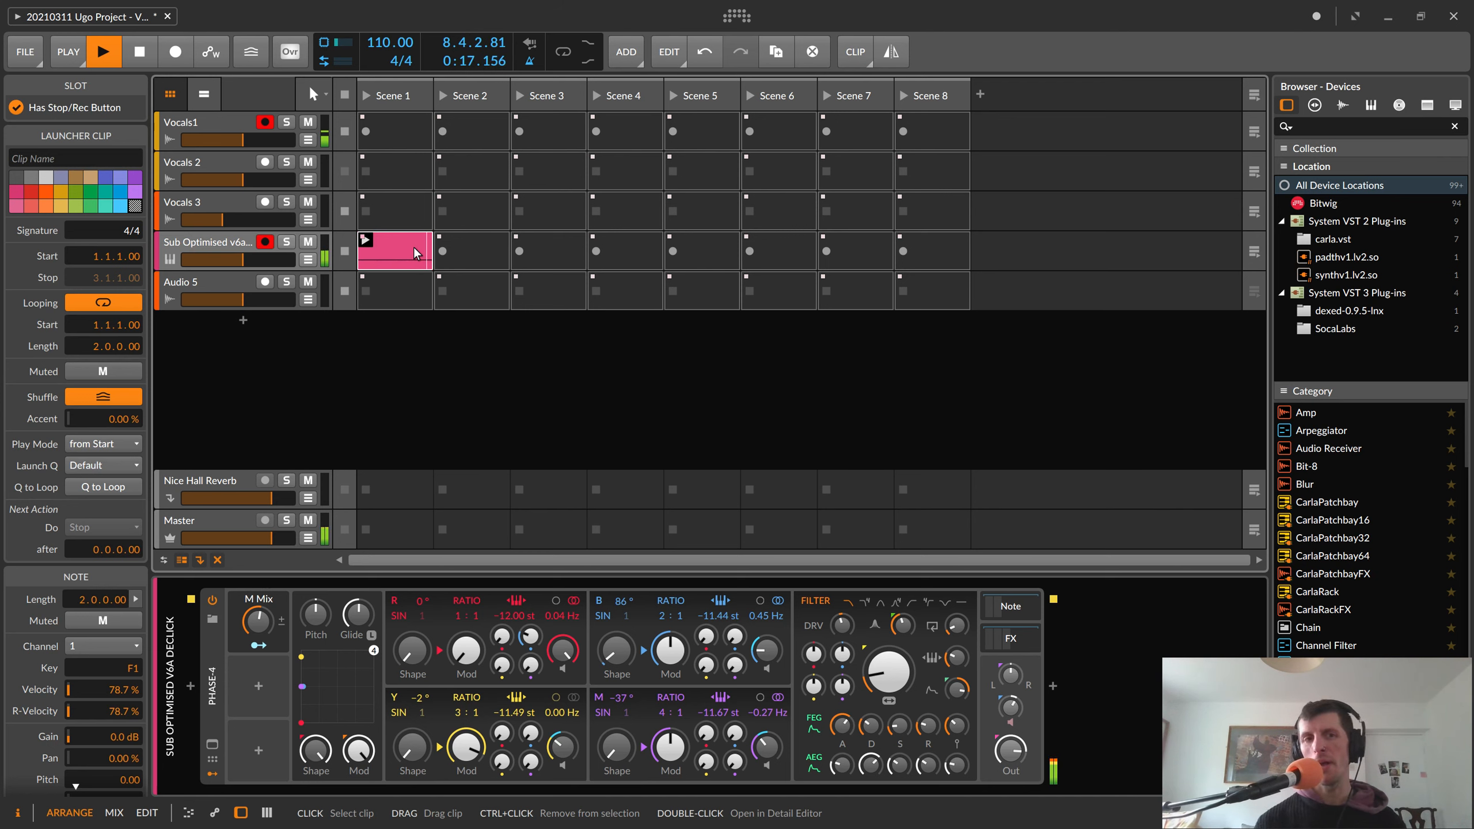
left_click(530, 63)
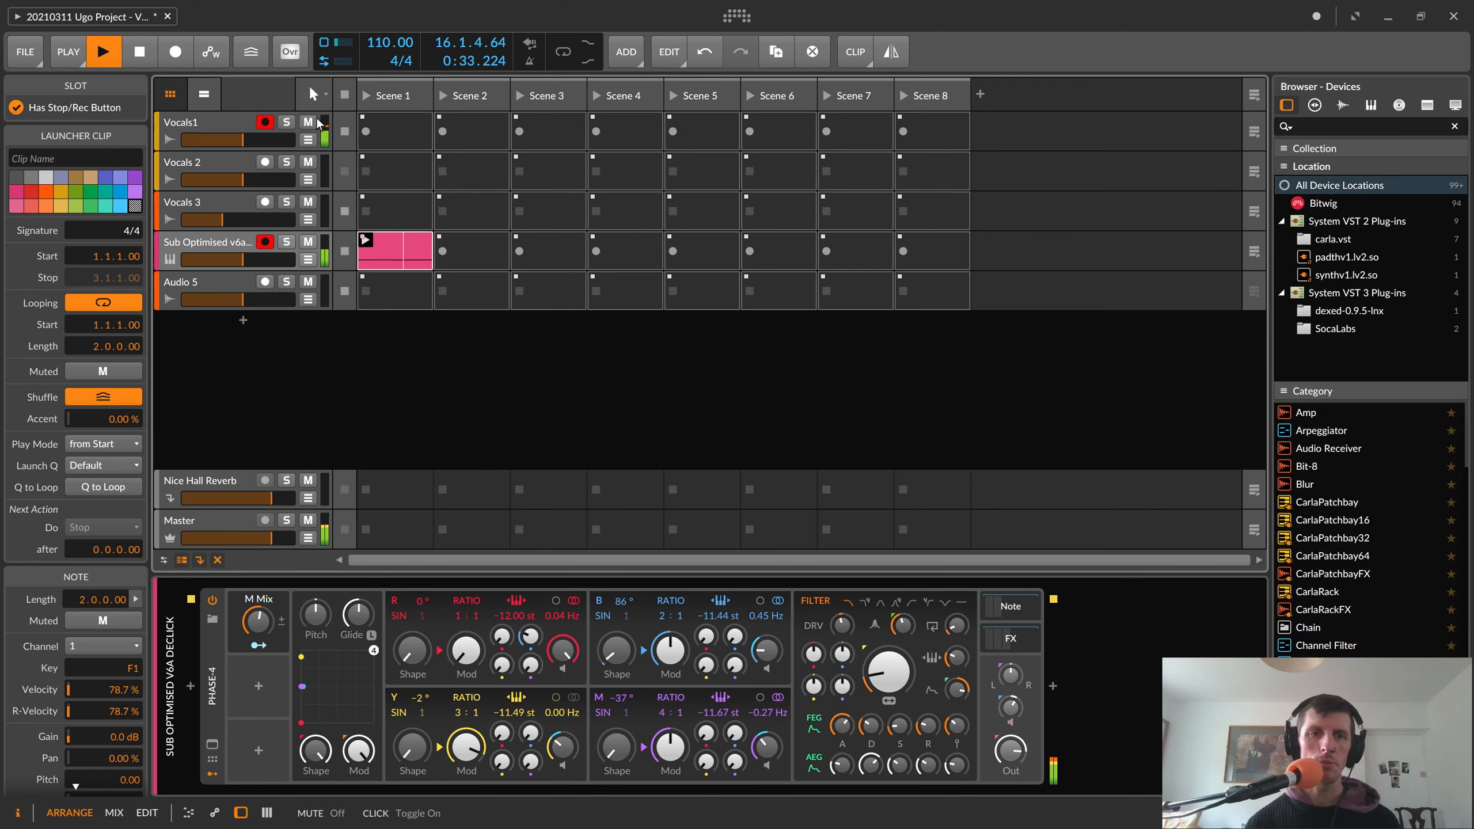
left_click_drag(284, 259, 231, 264)
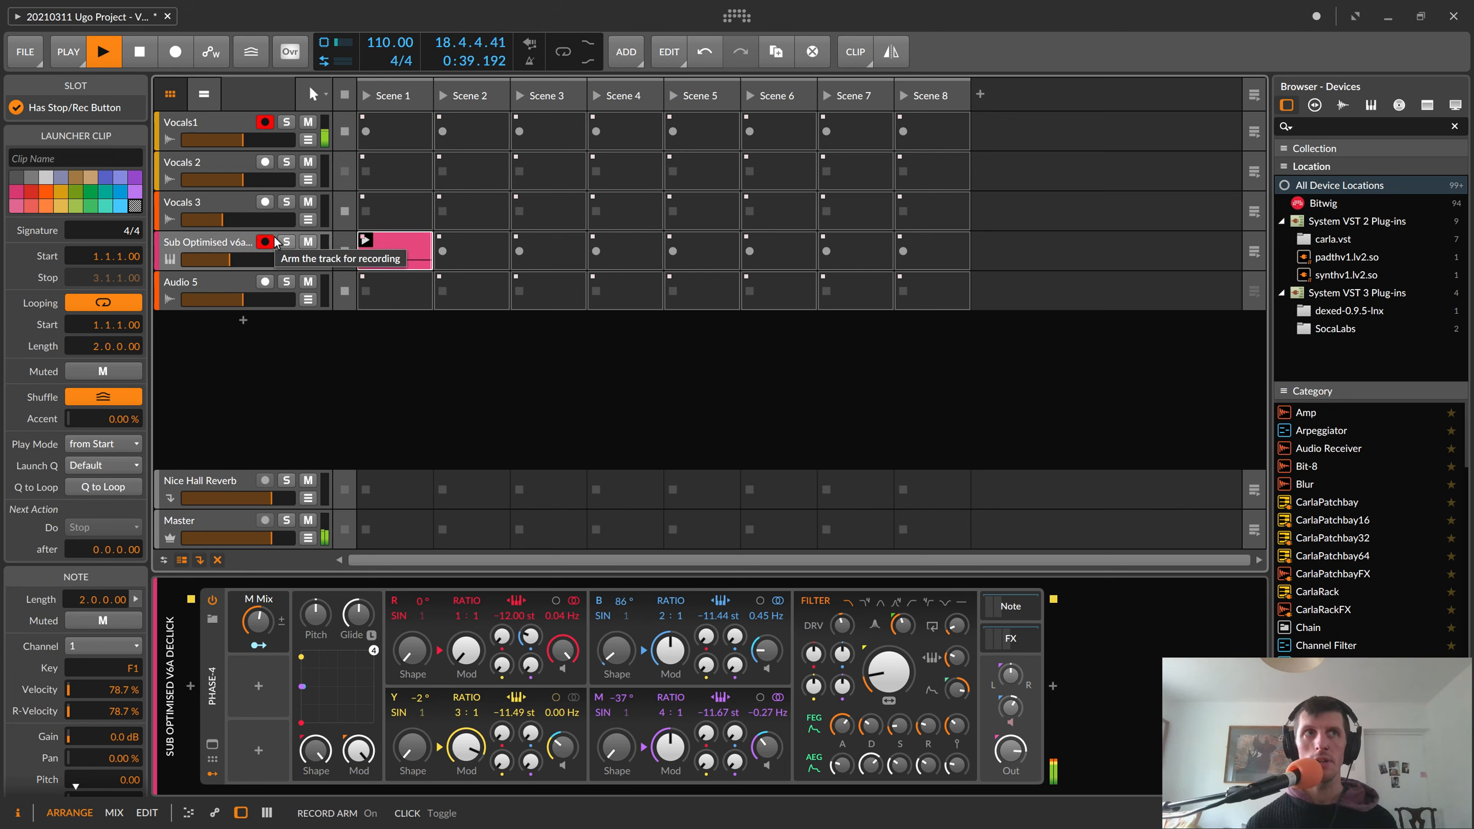
- Select Vocals1 and compare the arranger timeline and clip launcher views, returning to the clip launcher alone
left_click(220, 123)
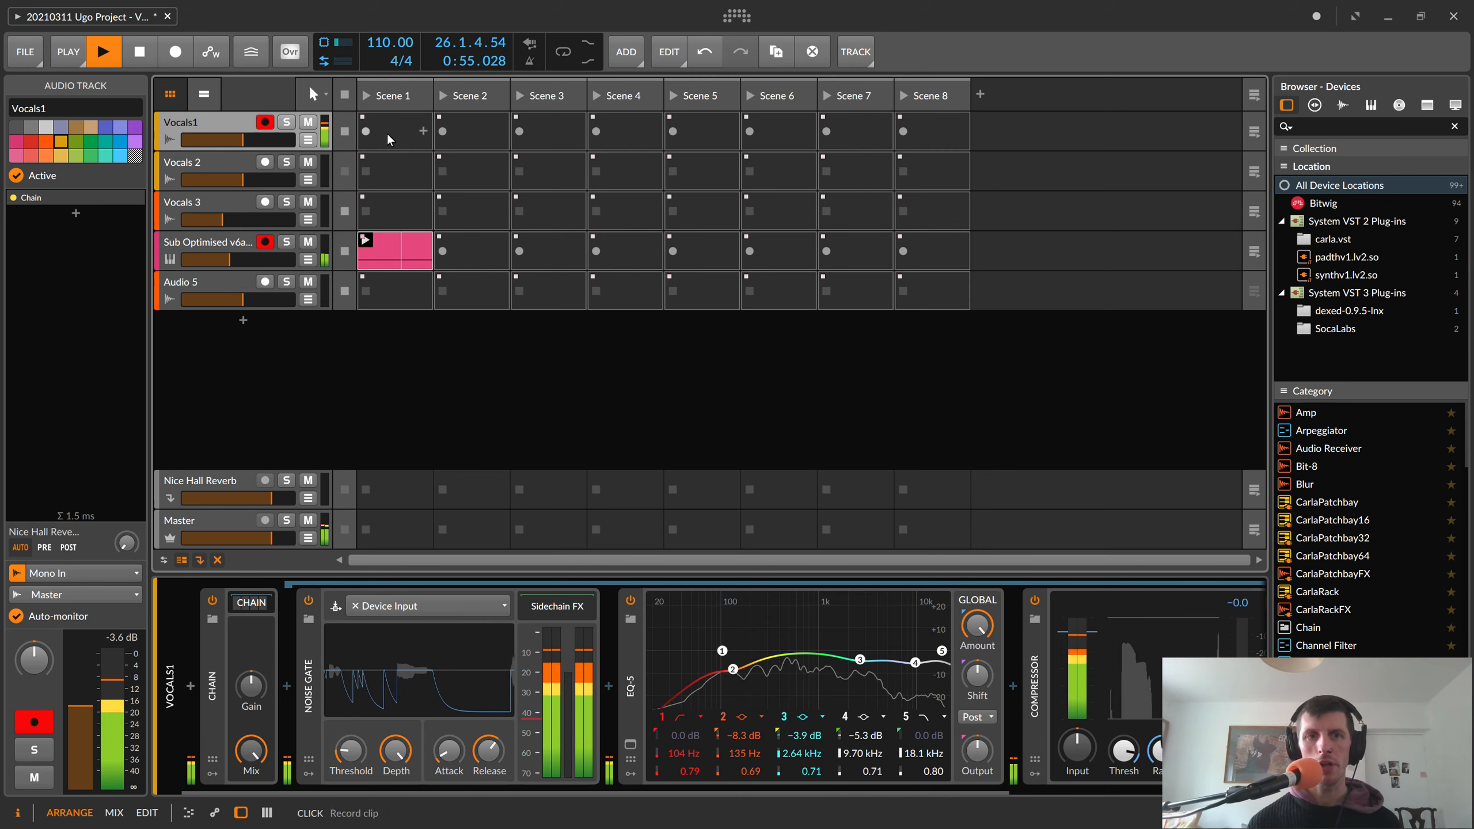
left_click(195, 92)
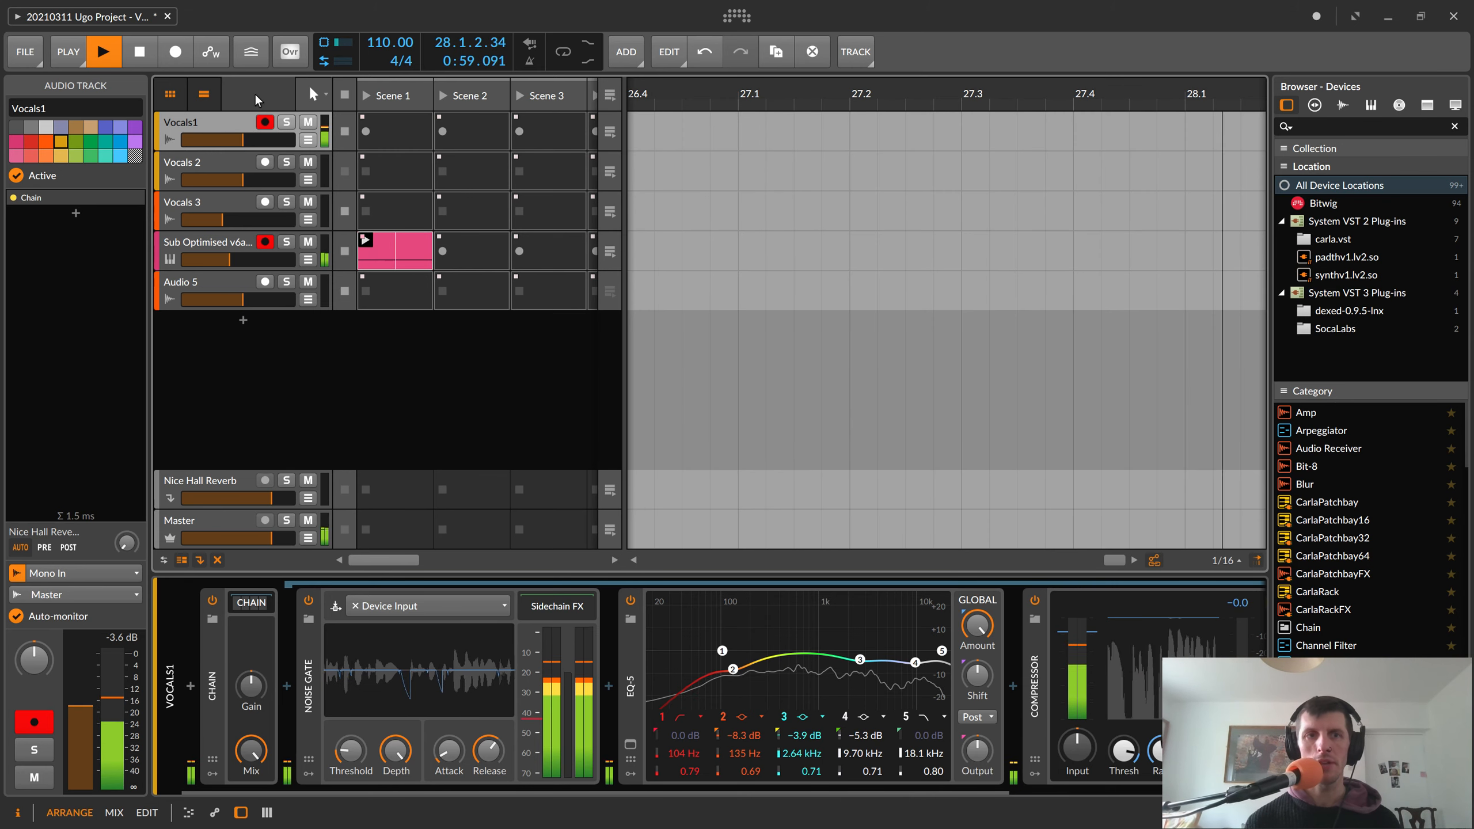
left_click(204, 94)
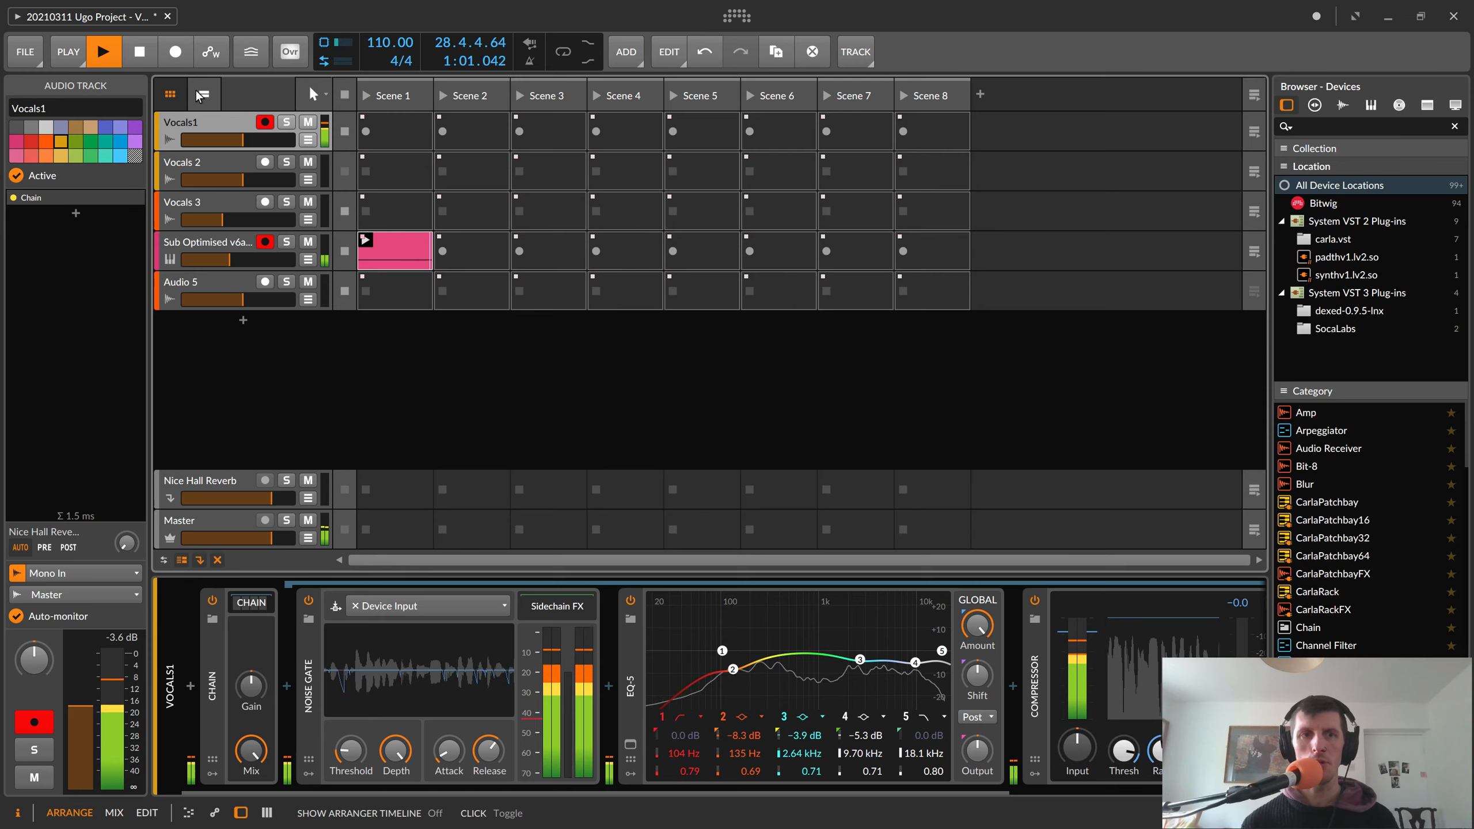
left_click(204, 94)
left_click(174, 94)
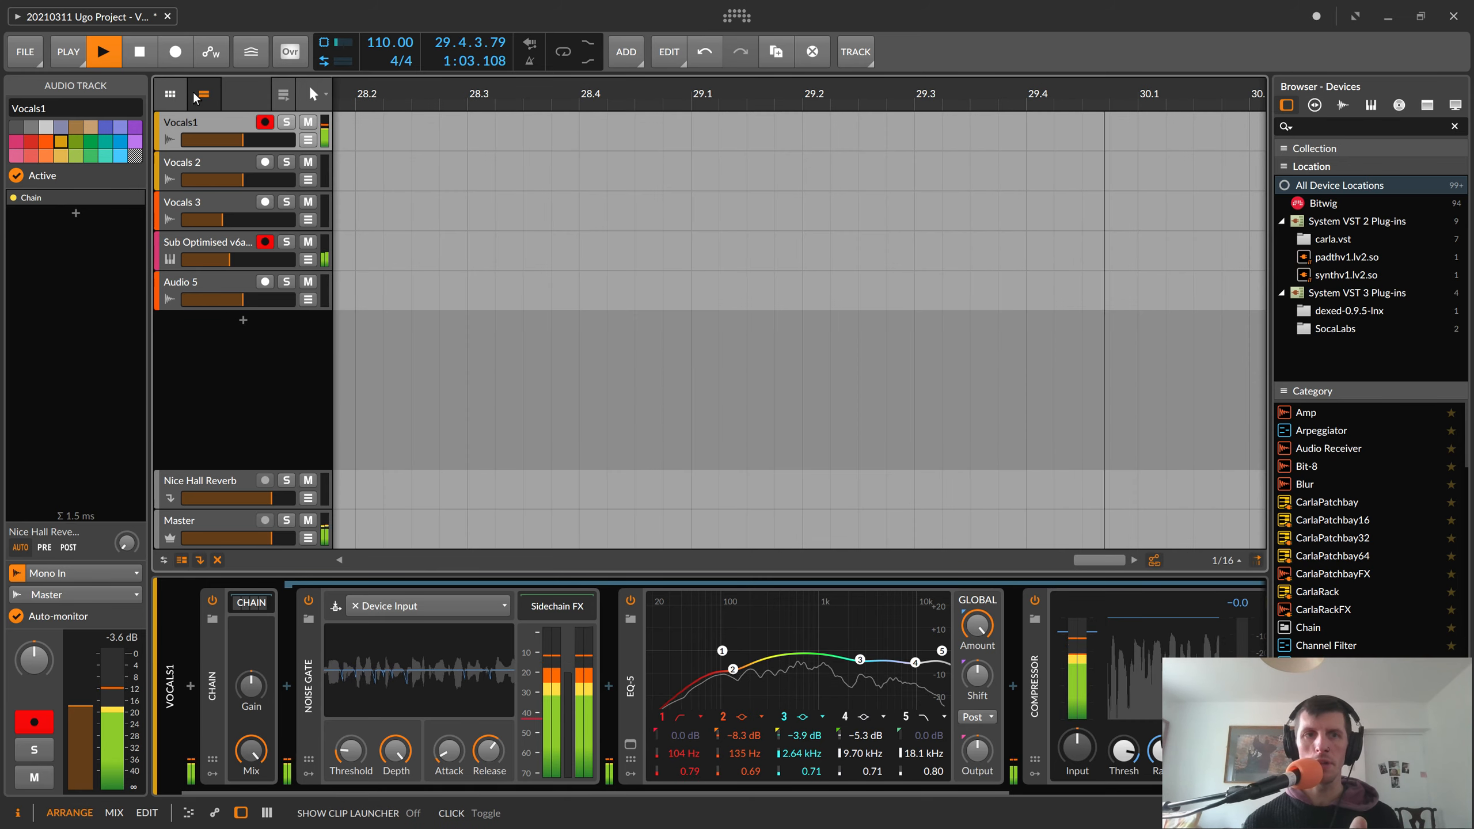
left_click(170, 93)
left_click(203, 94)
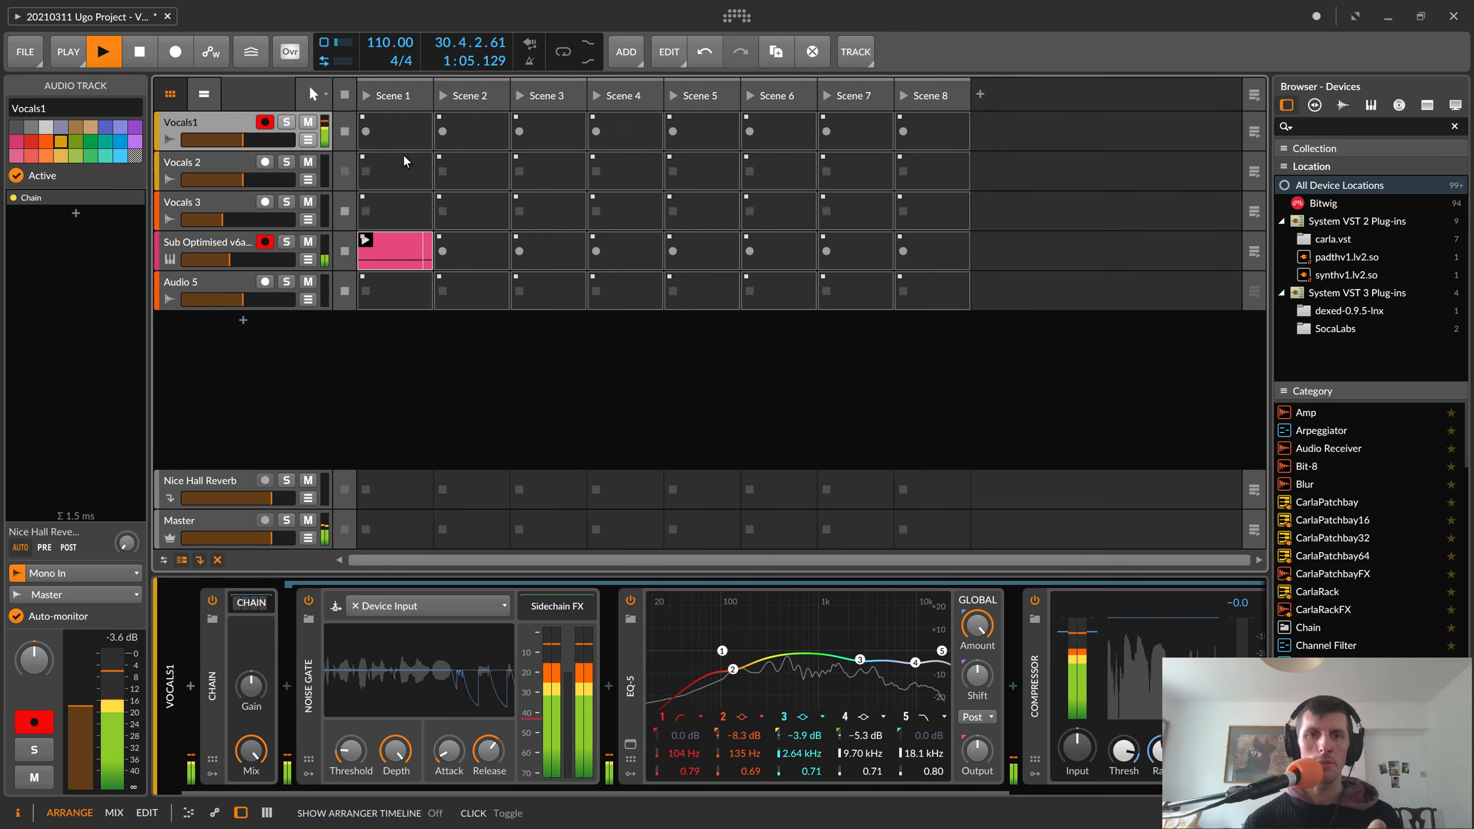
left_click(200, 97)
left_click(200, 97)
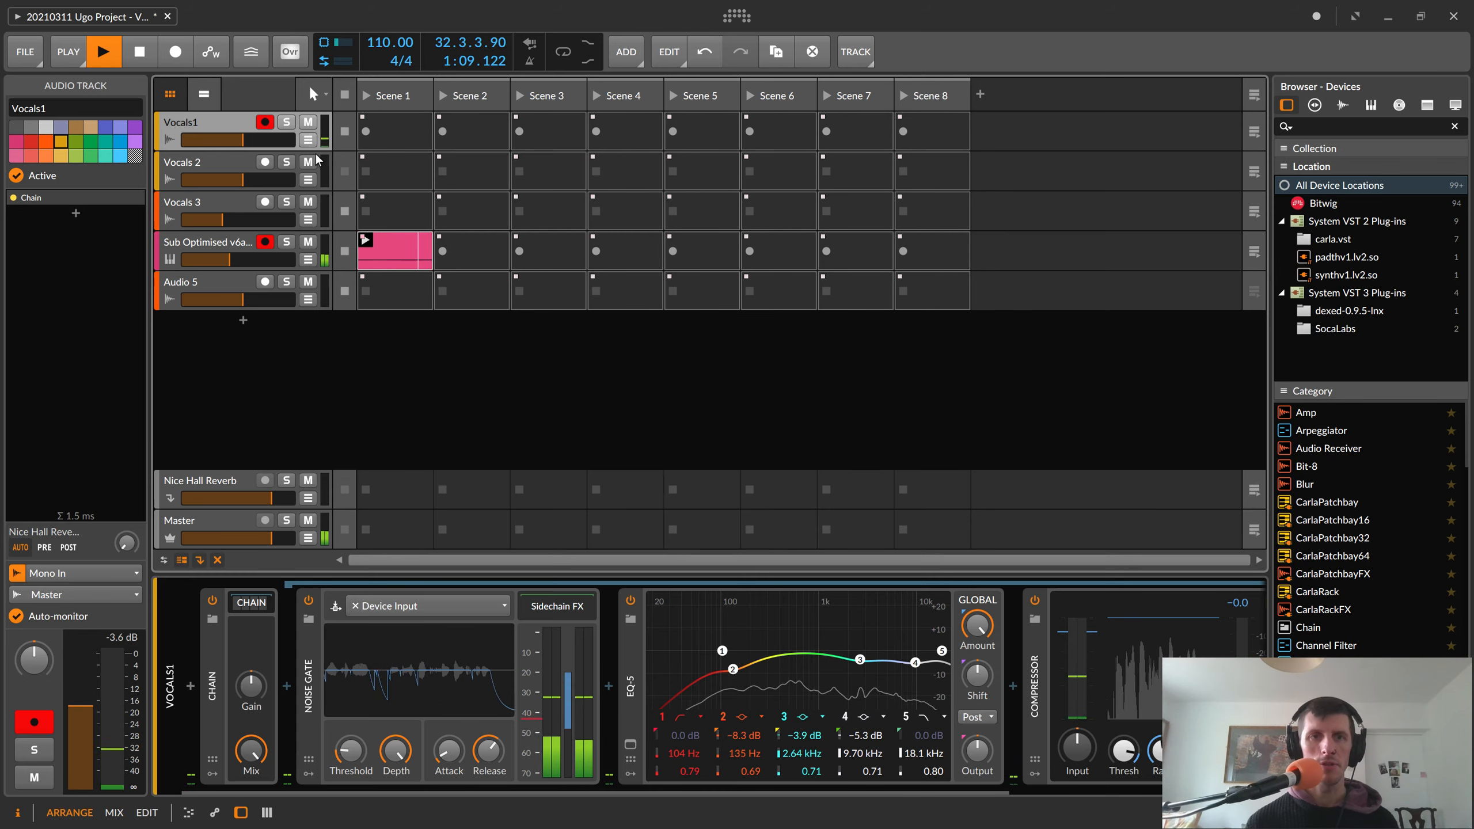
- Stop playback and select the Vocals 2 track
left_click(139, 52)
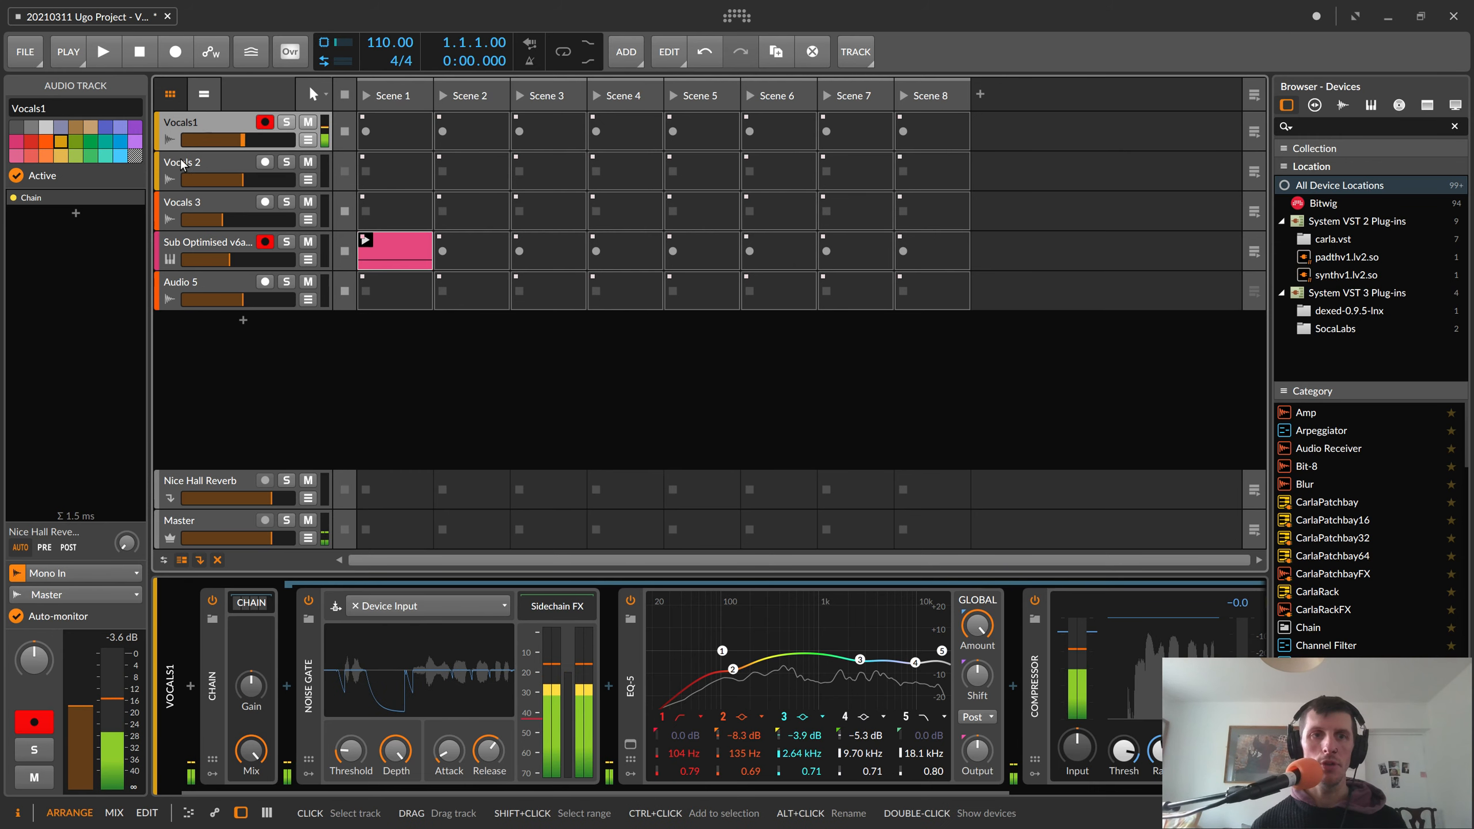
left_click(180, 187)
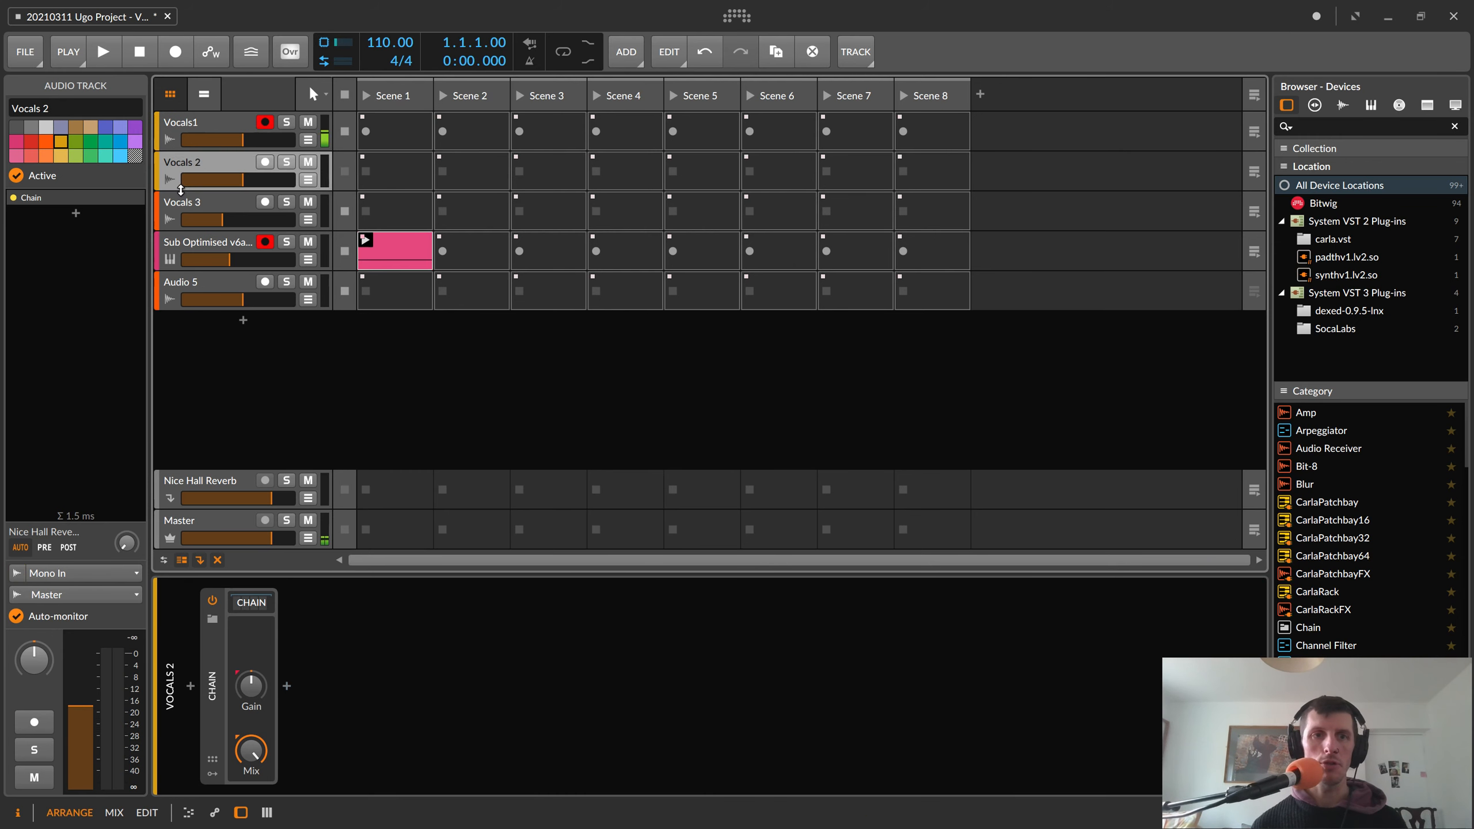
- Colour the Audio 5 track green and move it above the Sub Optimised v6a declick track
left_click(196, 284)
left_click(88, 139)
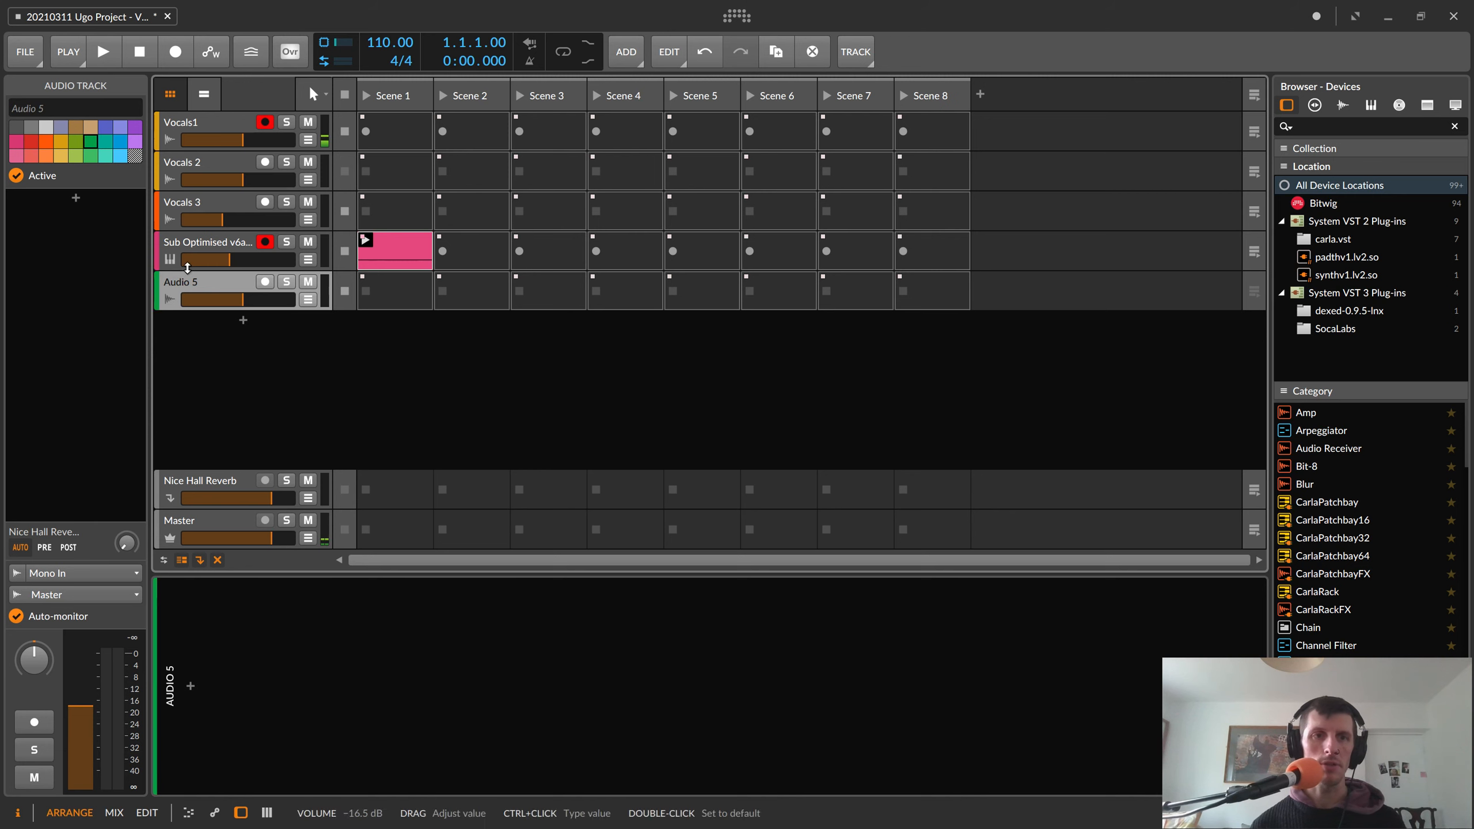
left_click_drag(177, 270, 188, 246)
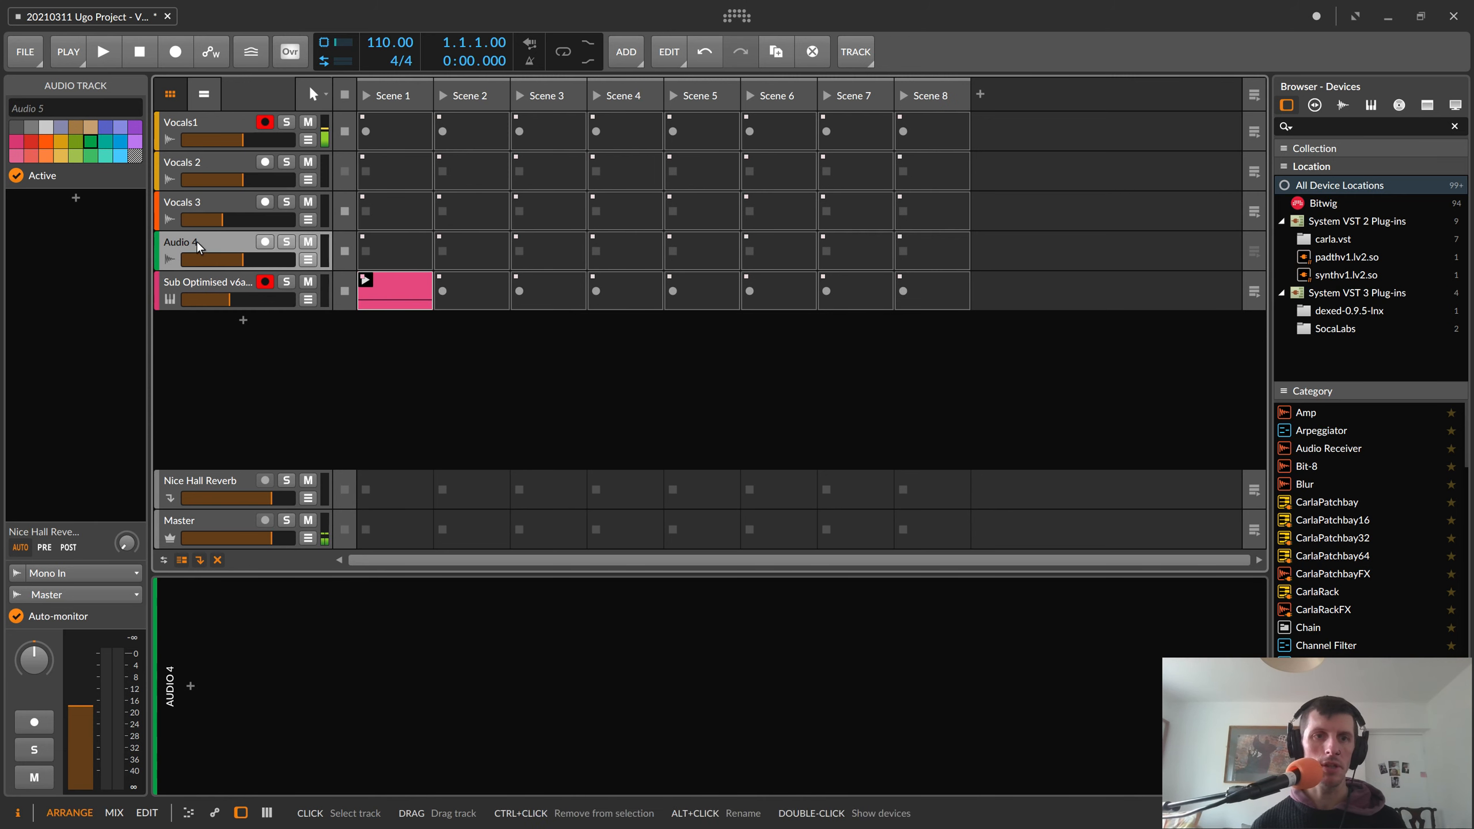
- Start playback and raise the volume of the Sub Optimised v6a declick track slightly
left_click(195, 119)
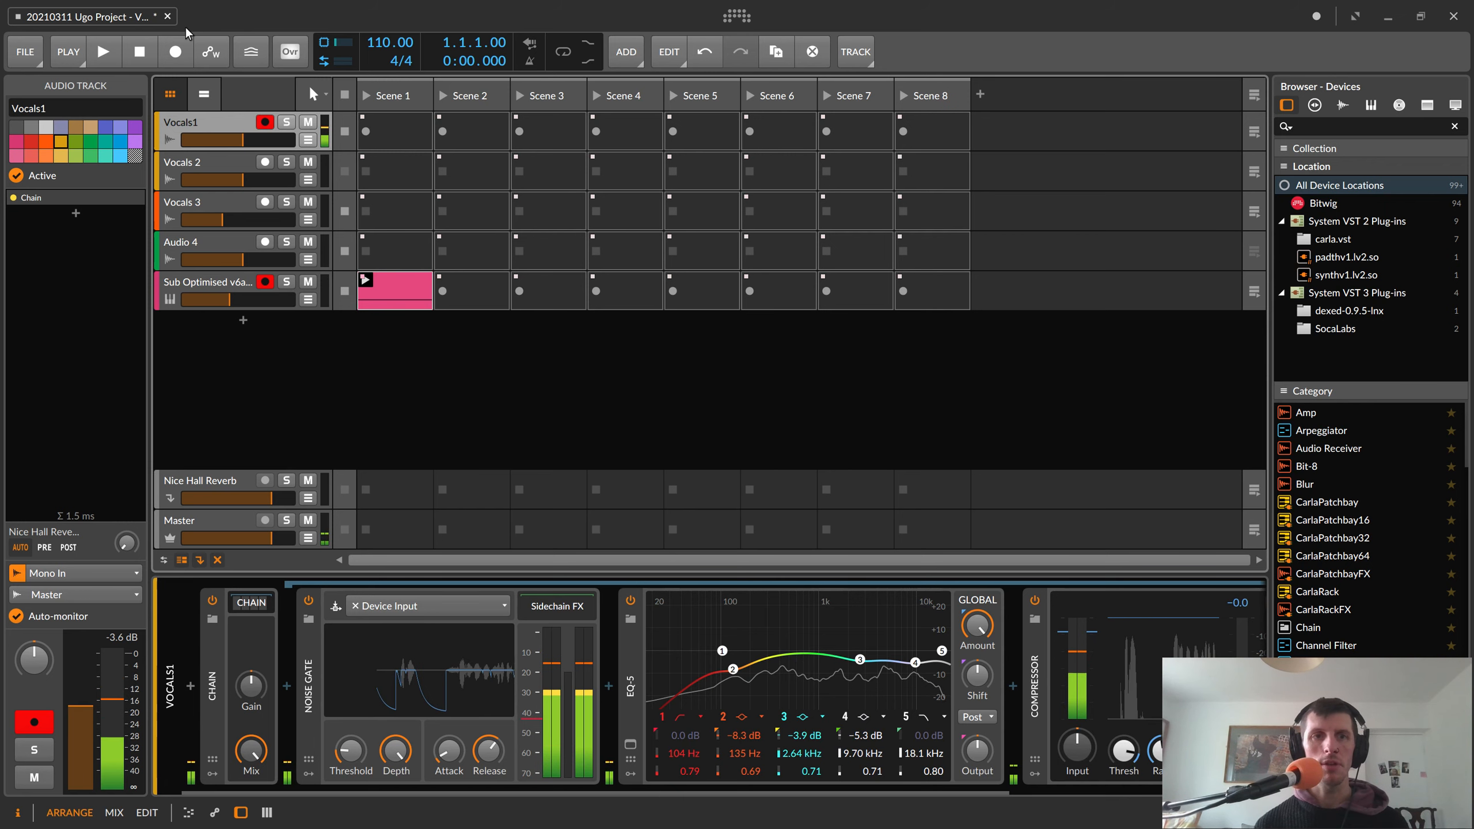
key("space")
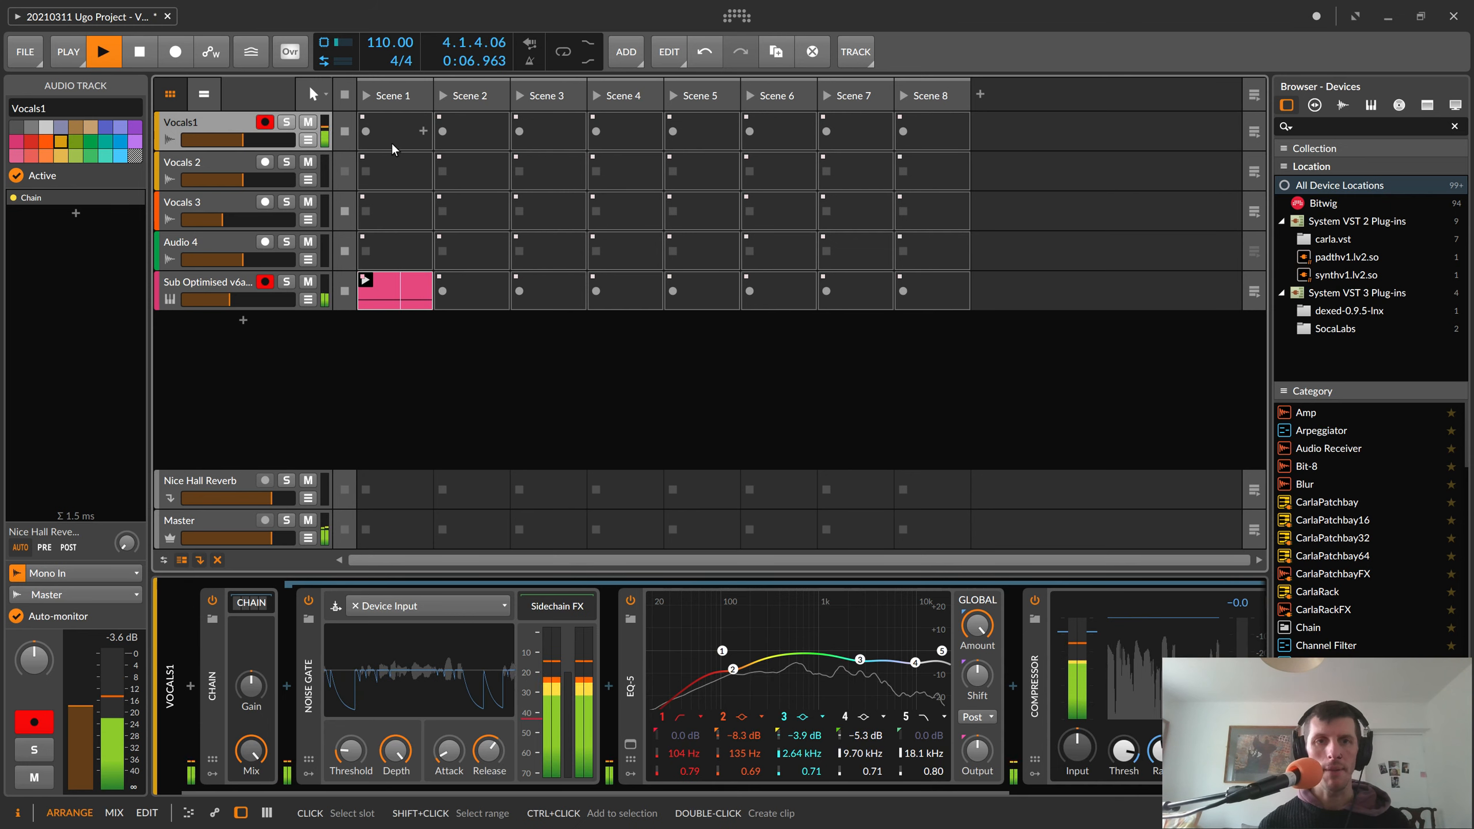
left_click(243, 283)
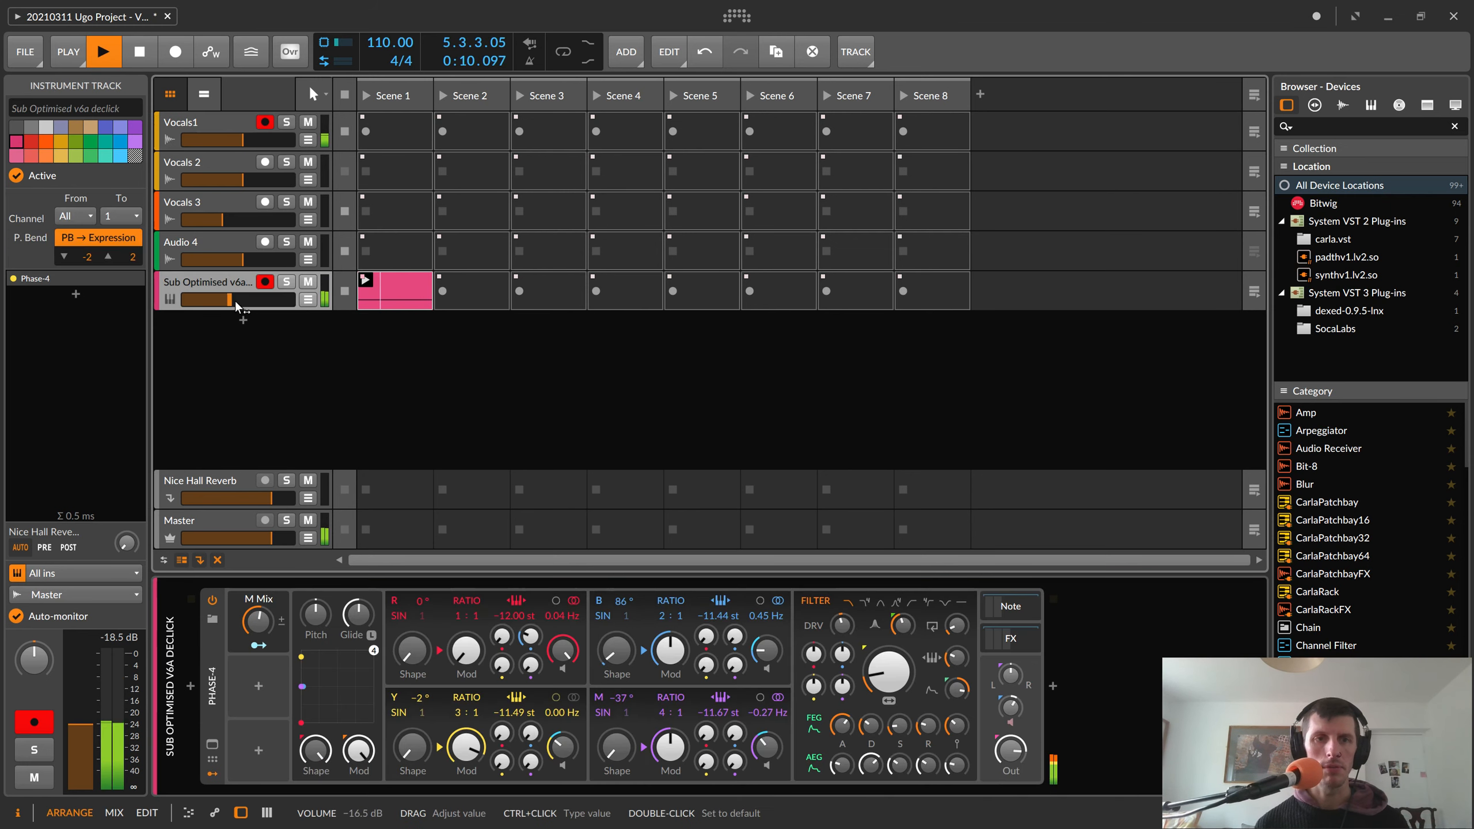
- Record a vocal loop in the Scene 1 slot of Vocals1 and move the clip to the Scene 1 slot of Audio 4
left_click(366, 131)
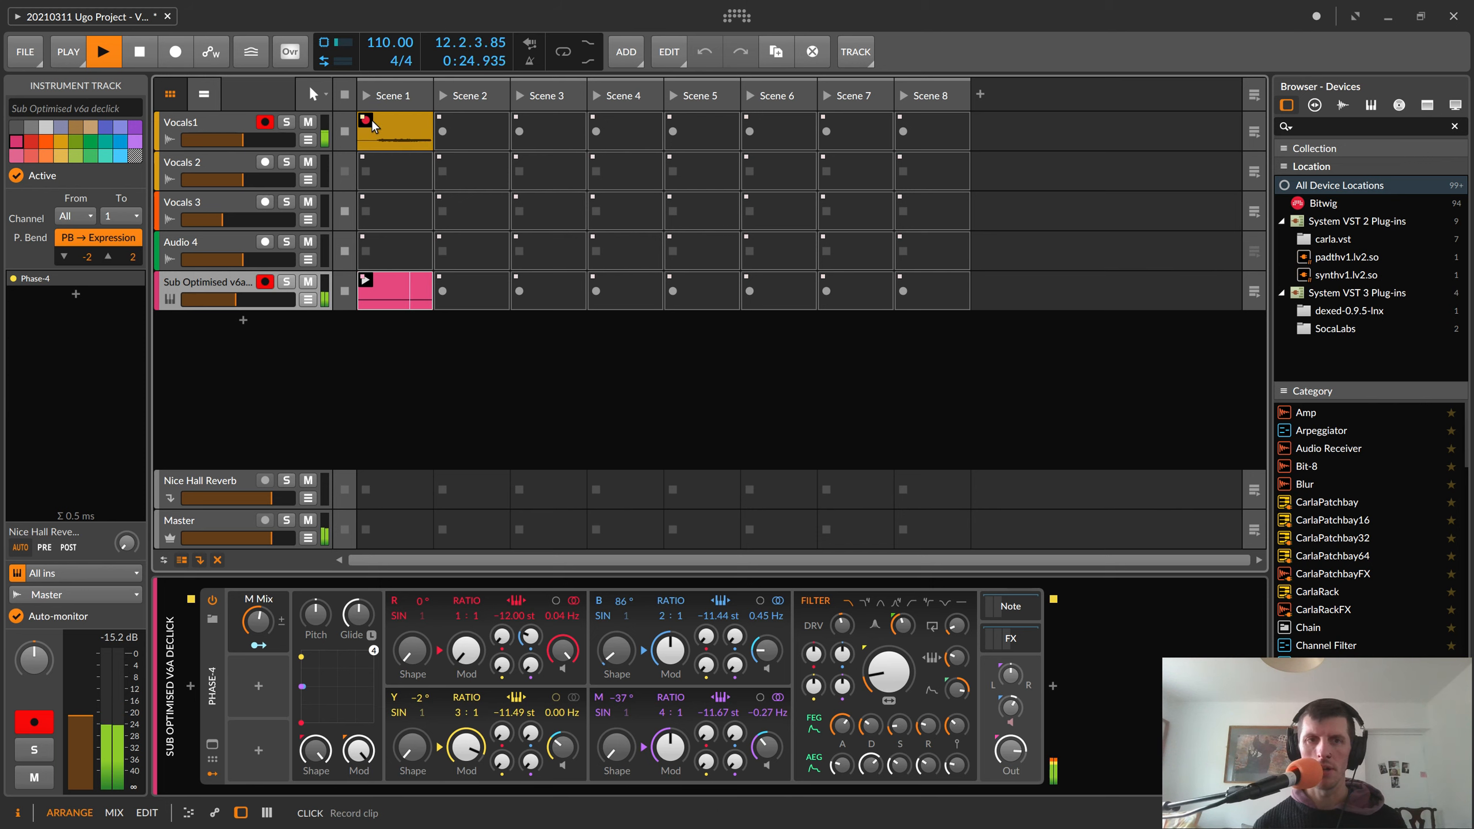
left_click(368, 129)
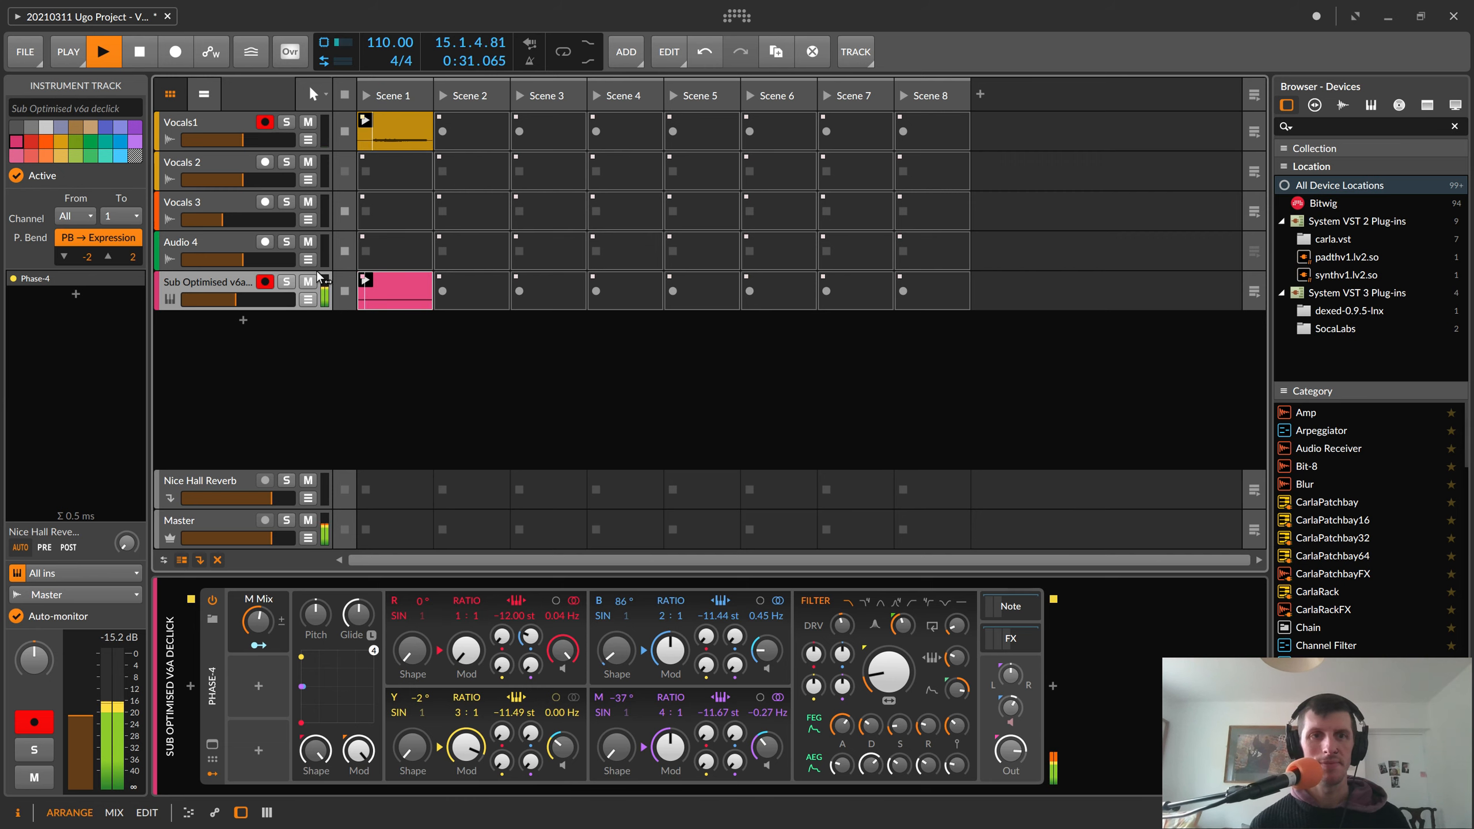
left_click(216, 198)
left_click(203, 122)
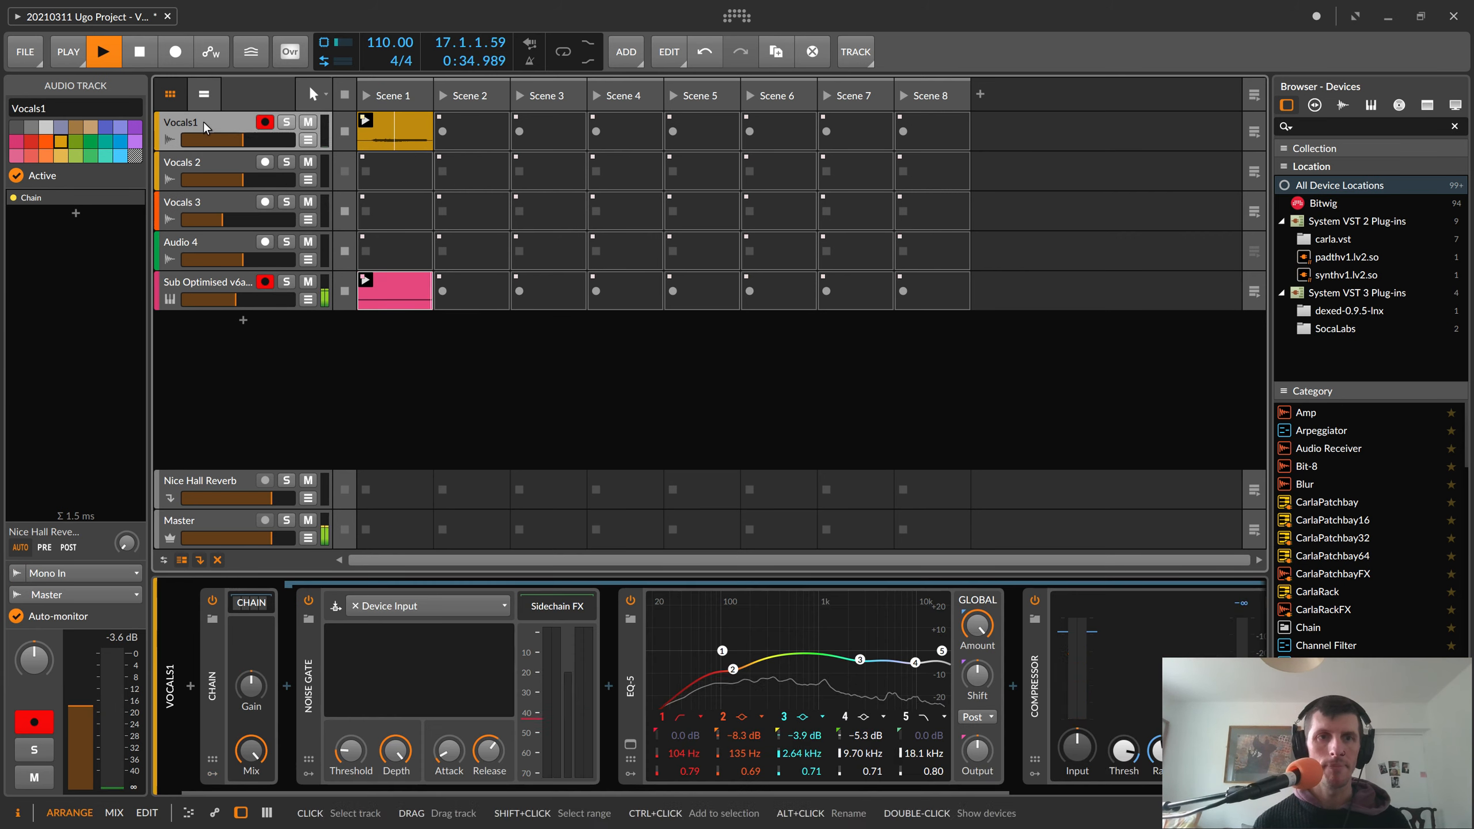
left_click(379, 122)
left_click_drag(389, 227, 391, 255)
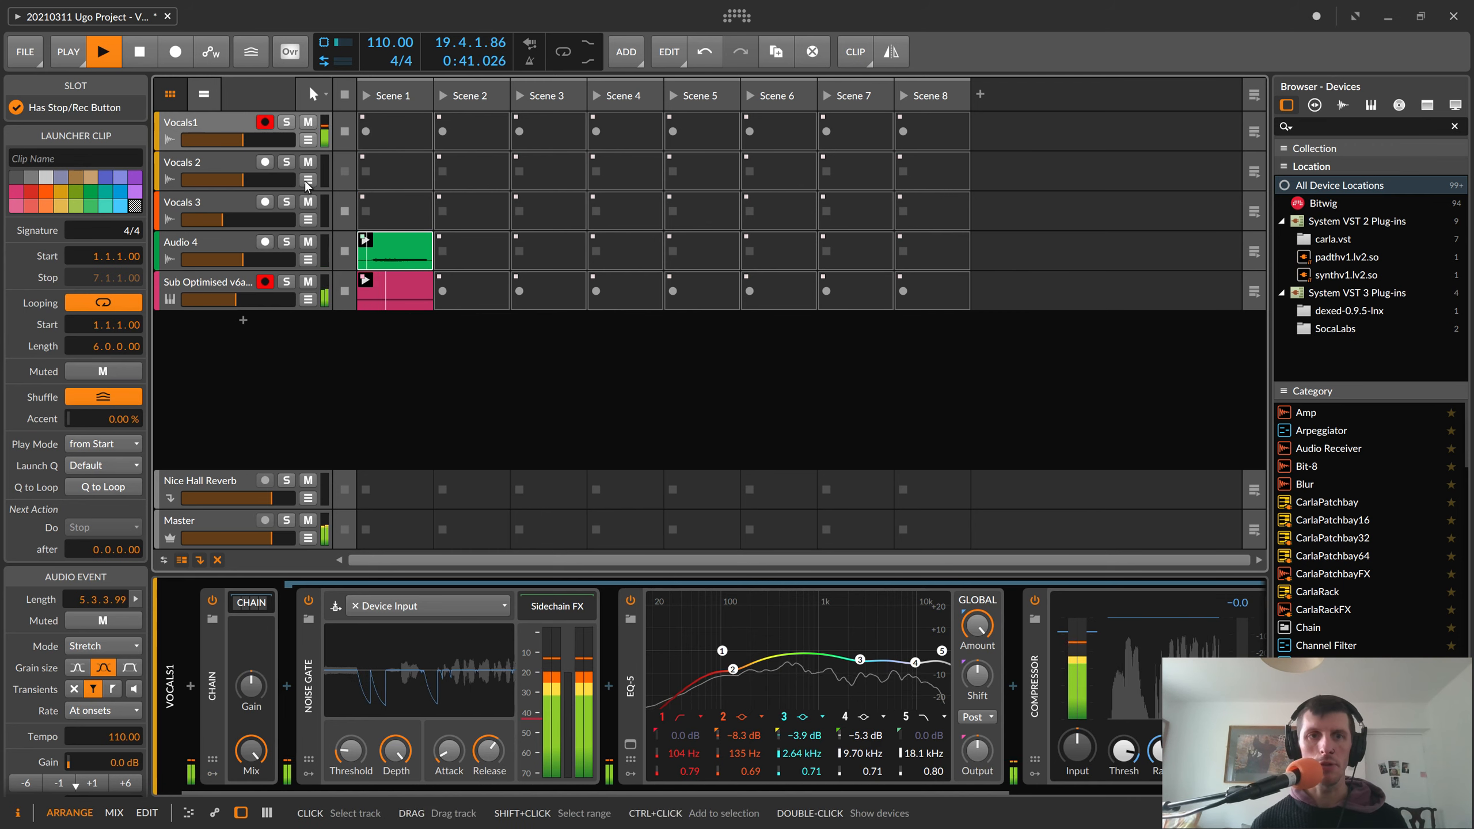
left_click(287, 119)
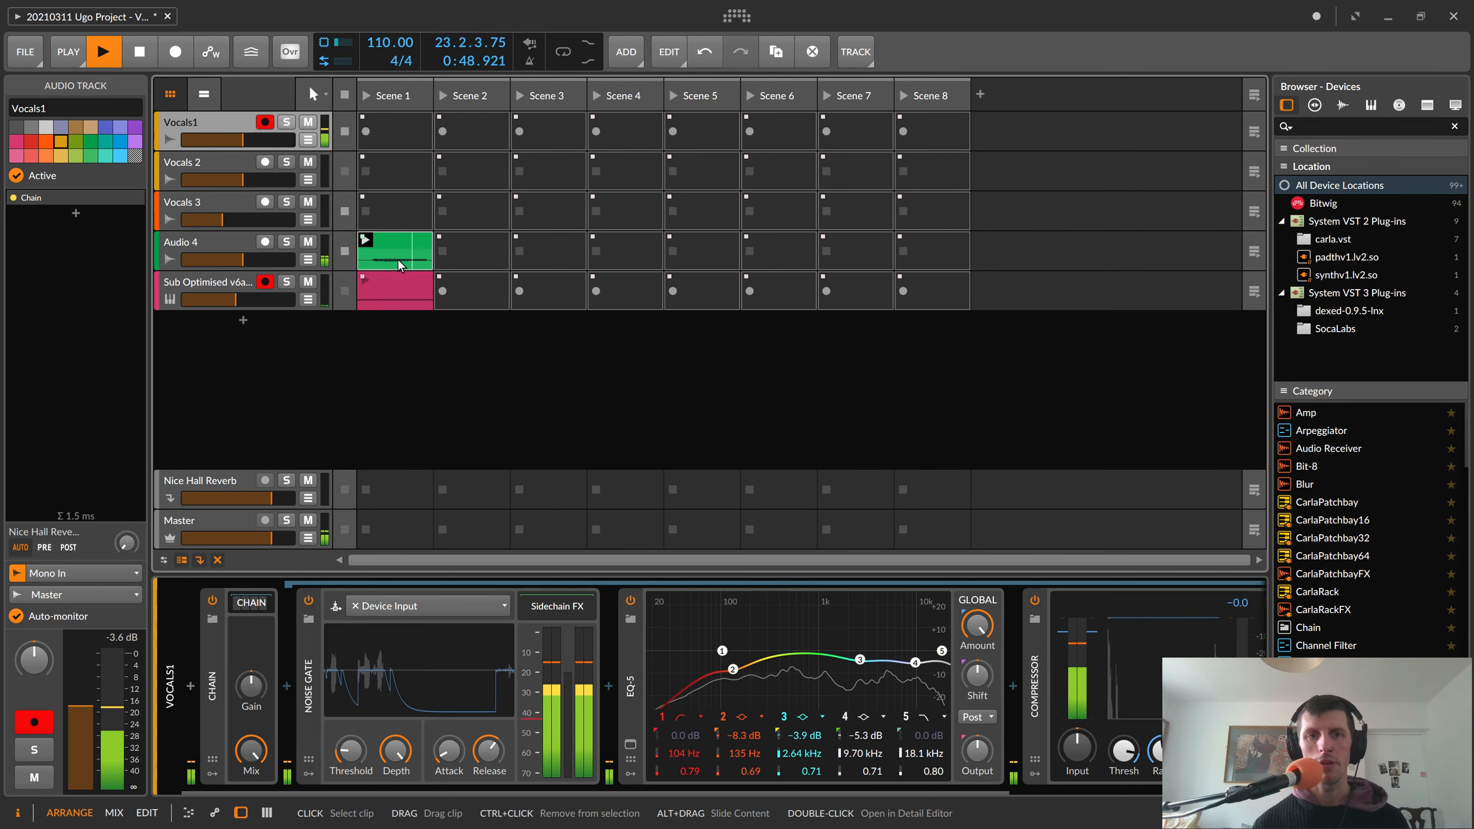
- Open the Scene 1 clip of Audio 4 in the detail editor with its whole waveform in view
mouse_move(399, 261)
left_mouse_down()
mouse_move(395, 135)
mouse_move(405, 261)
left_mouse_up()
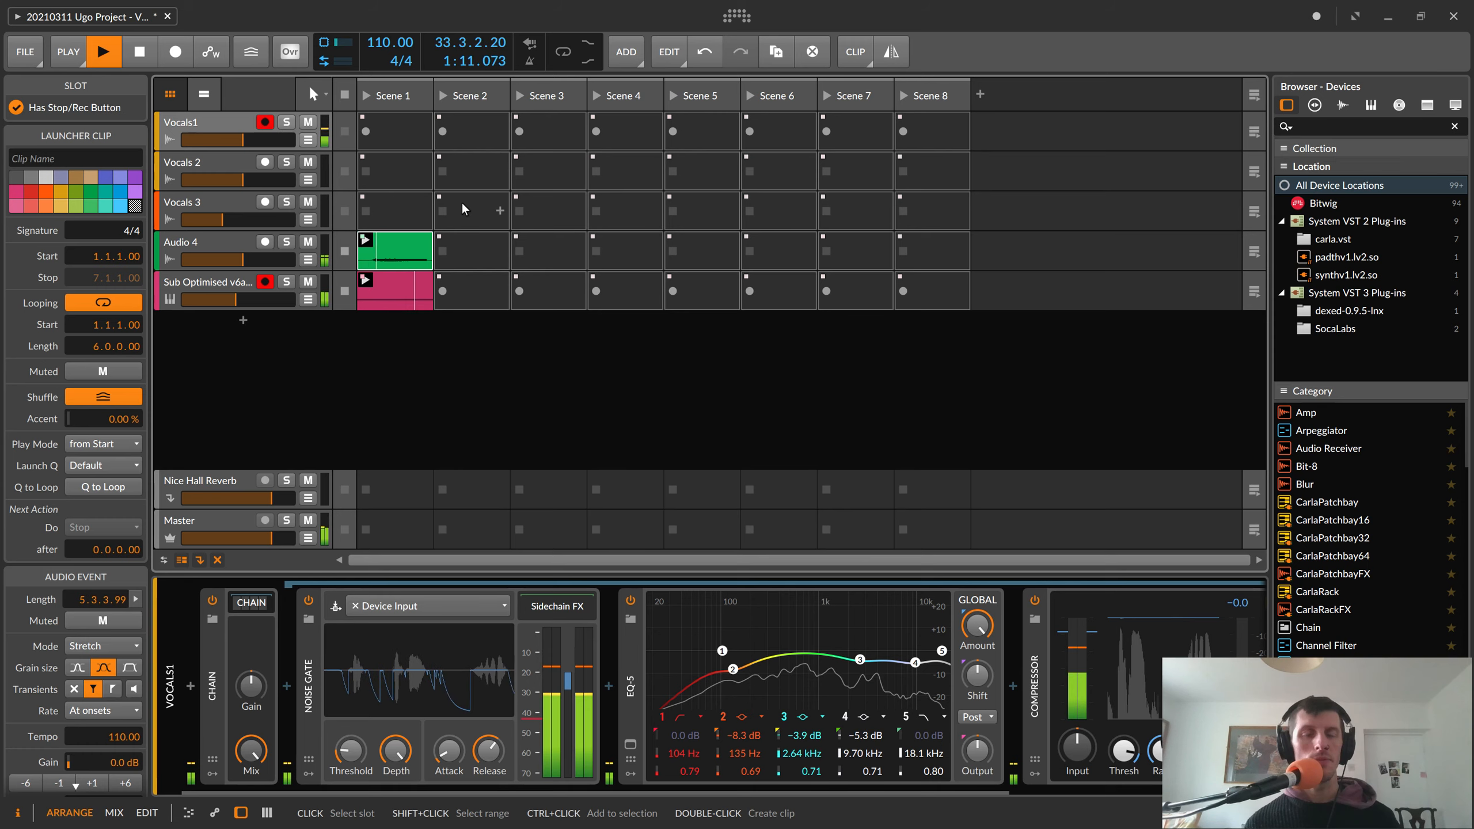
double_click(380, 251)
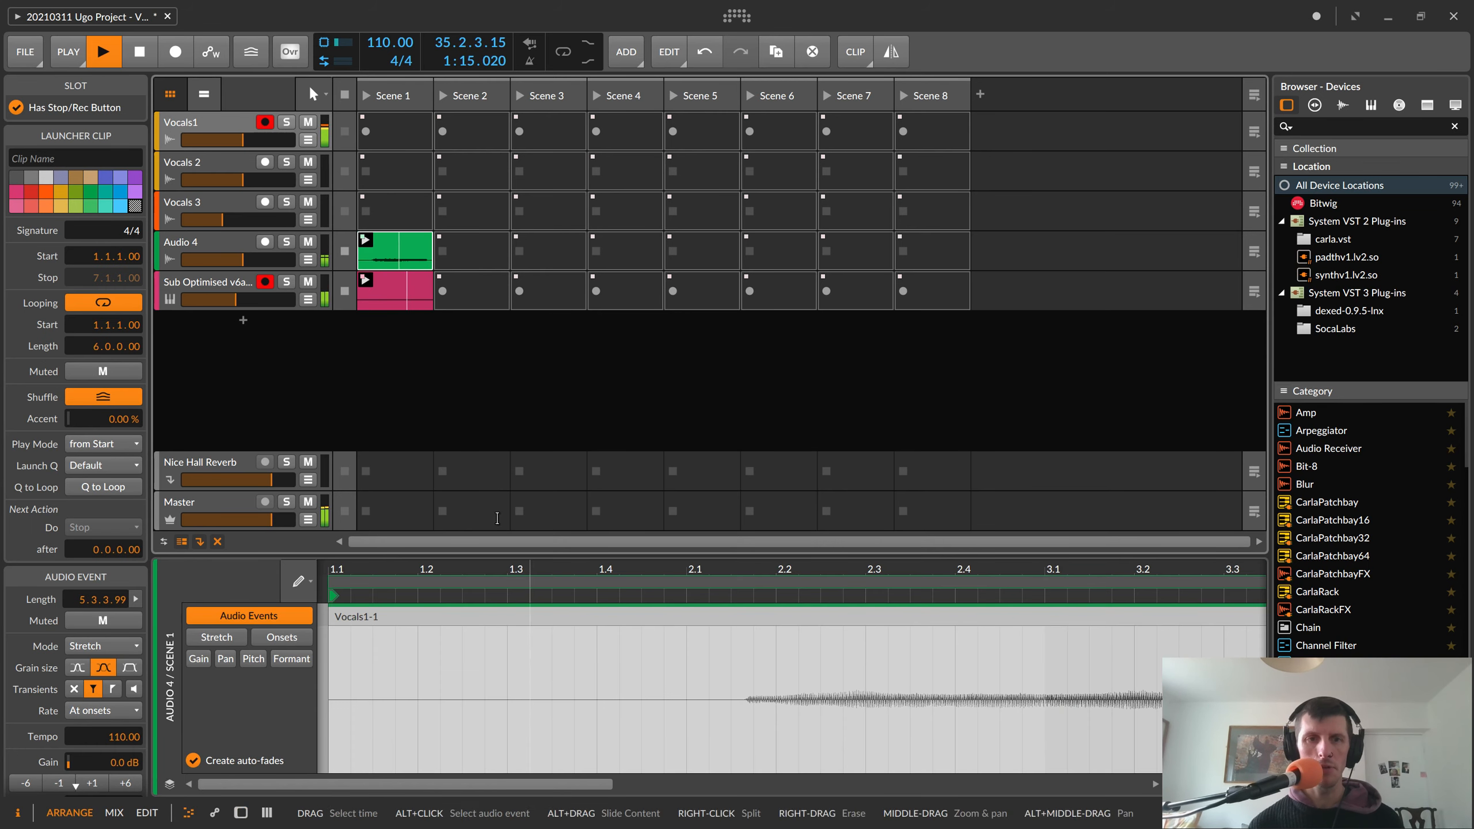
left_click(190, 813)
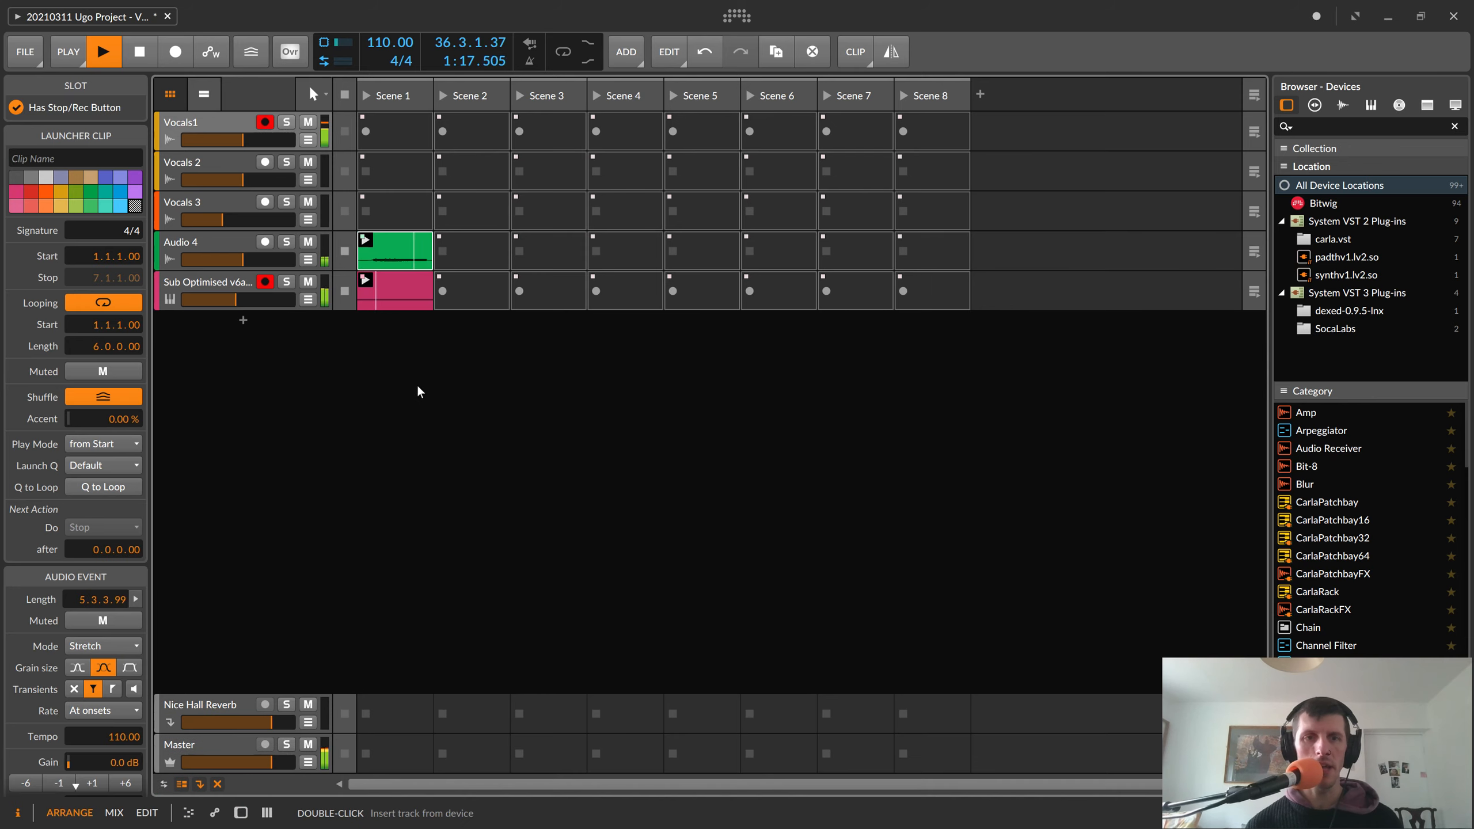
left_click(232, 244)
double_click(404, 251)
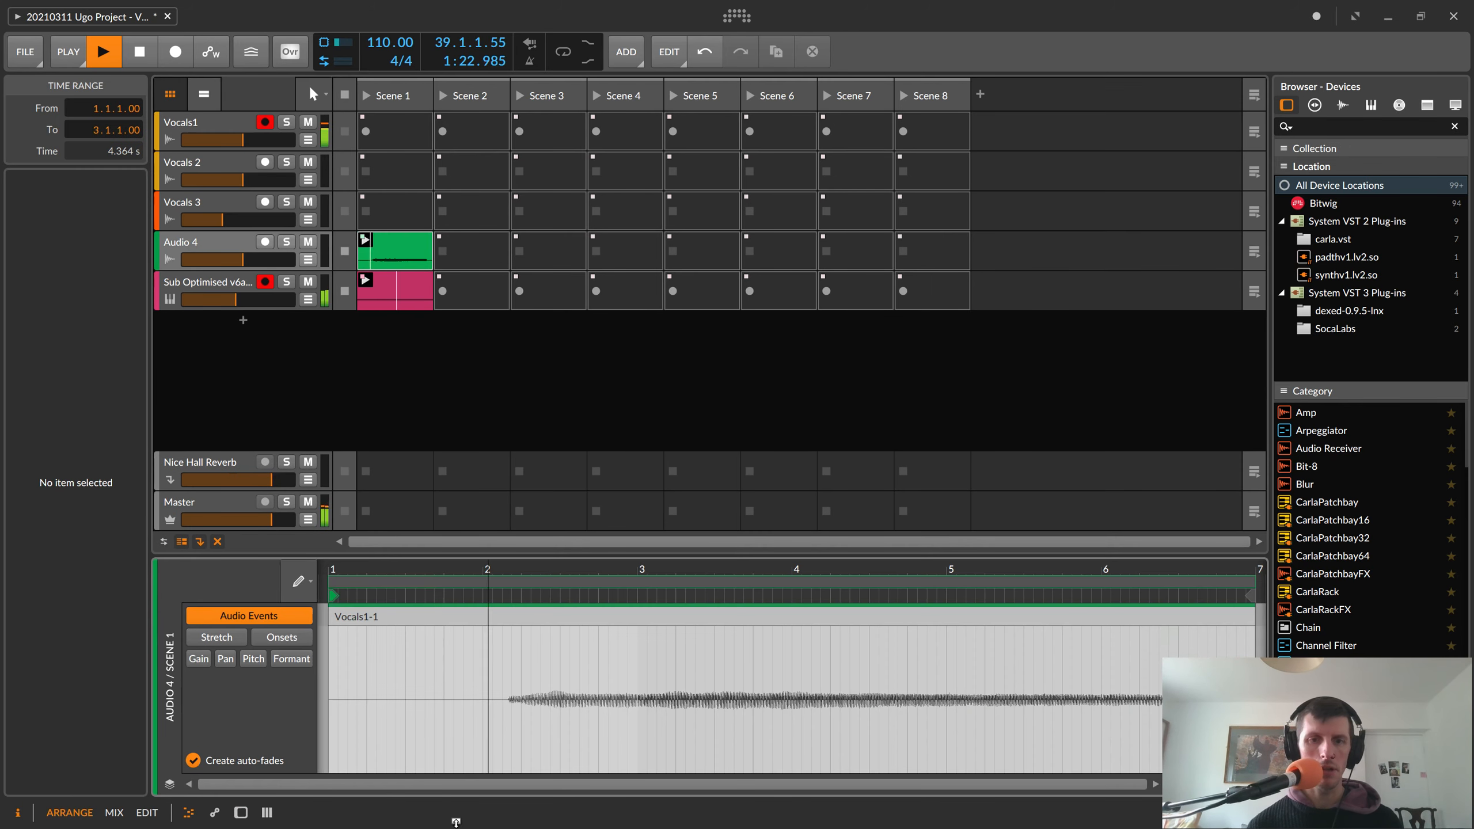
left_click_drag(680, 783, 678, 753)
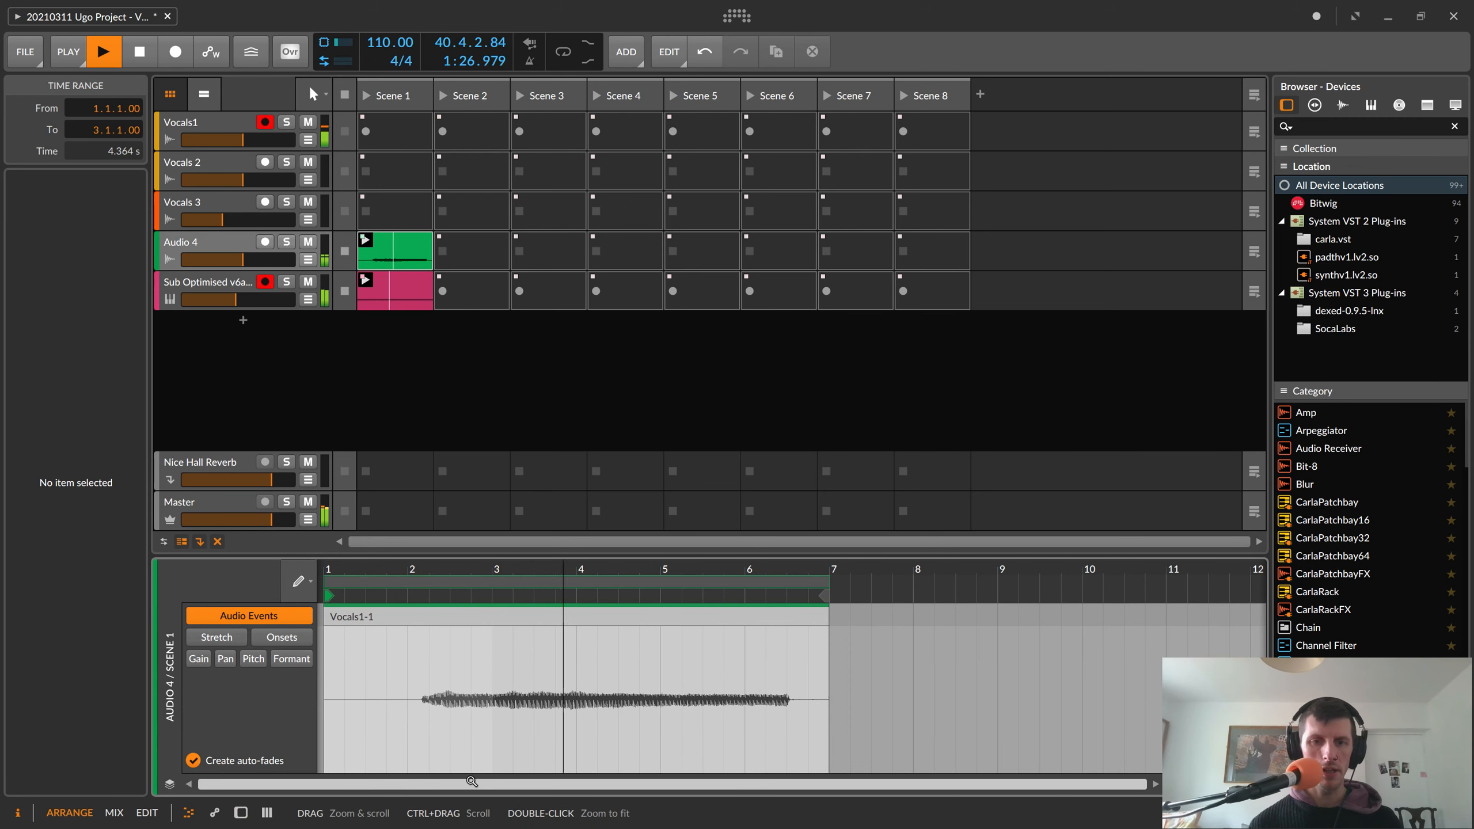
mouse_move(424, 578)
left_mouse_down()
mouse_move(424, 604)
mouse_move(424, 569)
mouse_move(424, 601)
mouse_move(425, 582)
left_mouse_up()
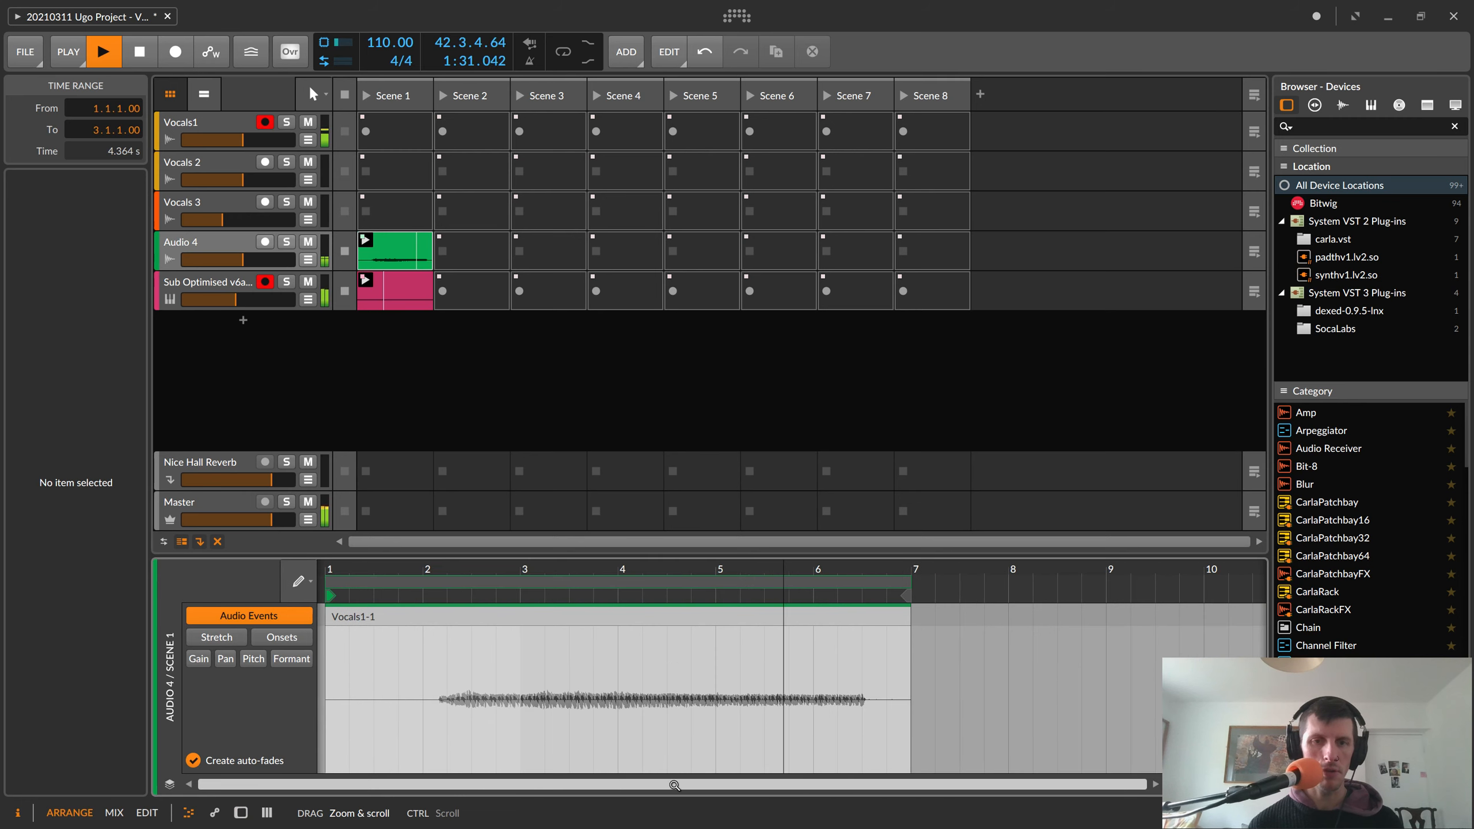
left_click(221, 248)
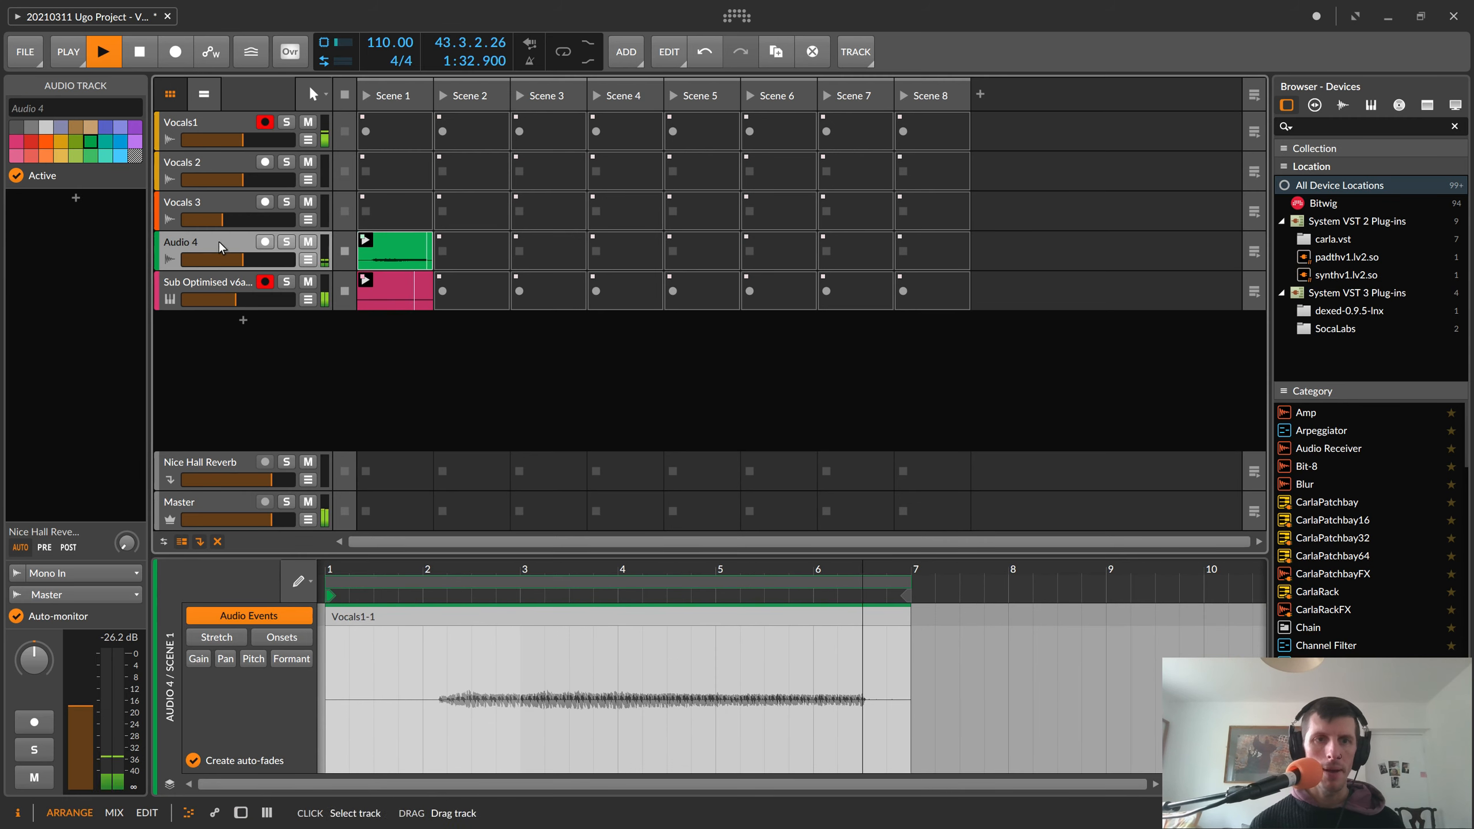
- Trim the Audio 4 clip's loop to start at 3.1.1.00 with a length of 2.0.0.00
left_click(351, 584)
left_click_drag(351, 584, 452, 584)
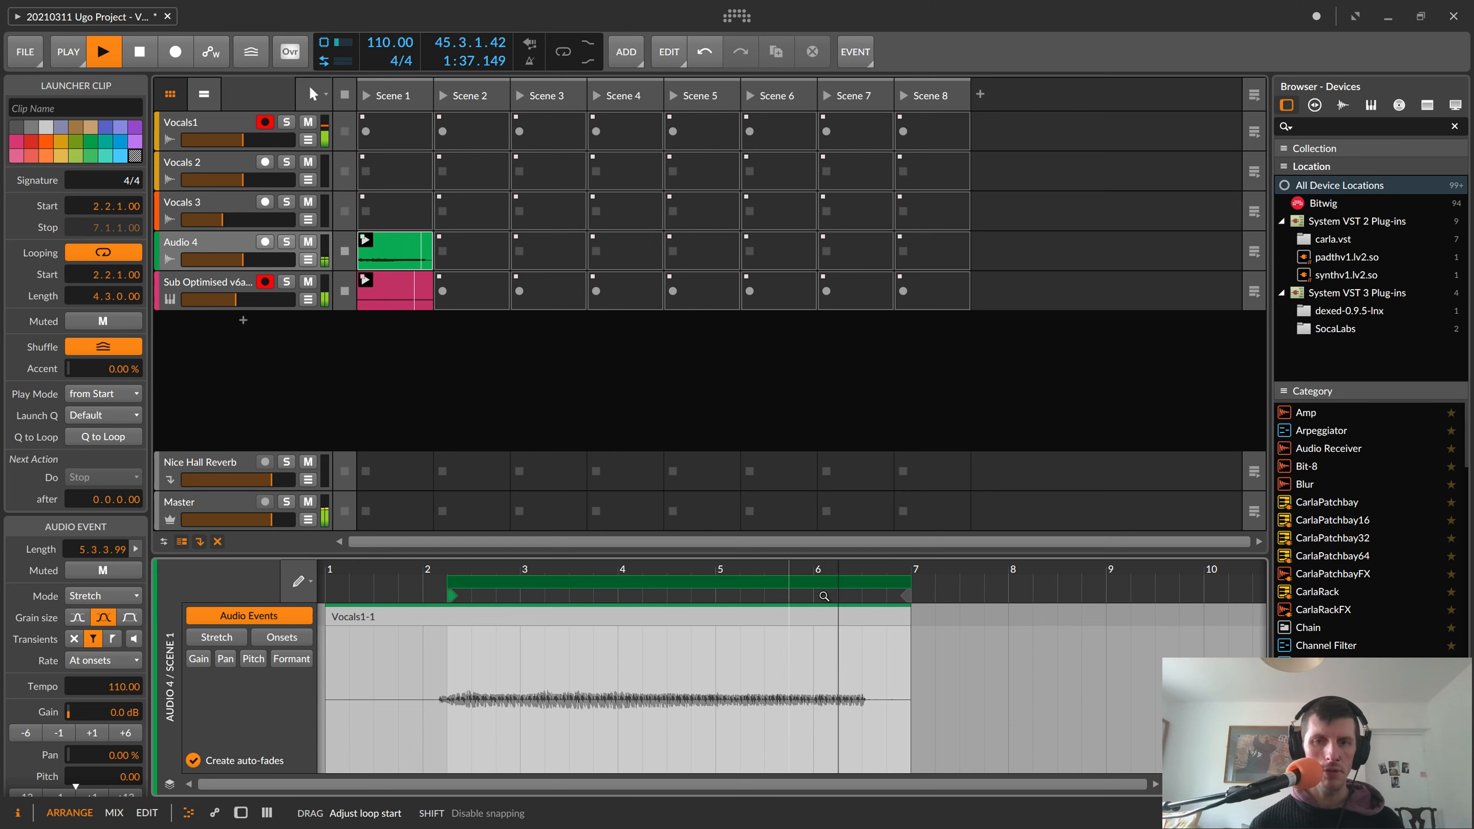
left_click_drag(910, 584, 814, 595)
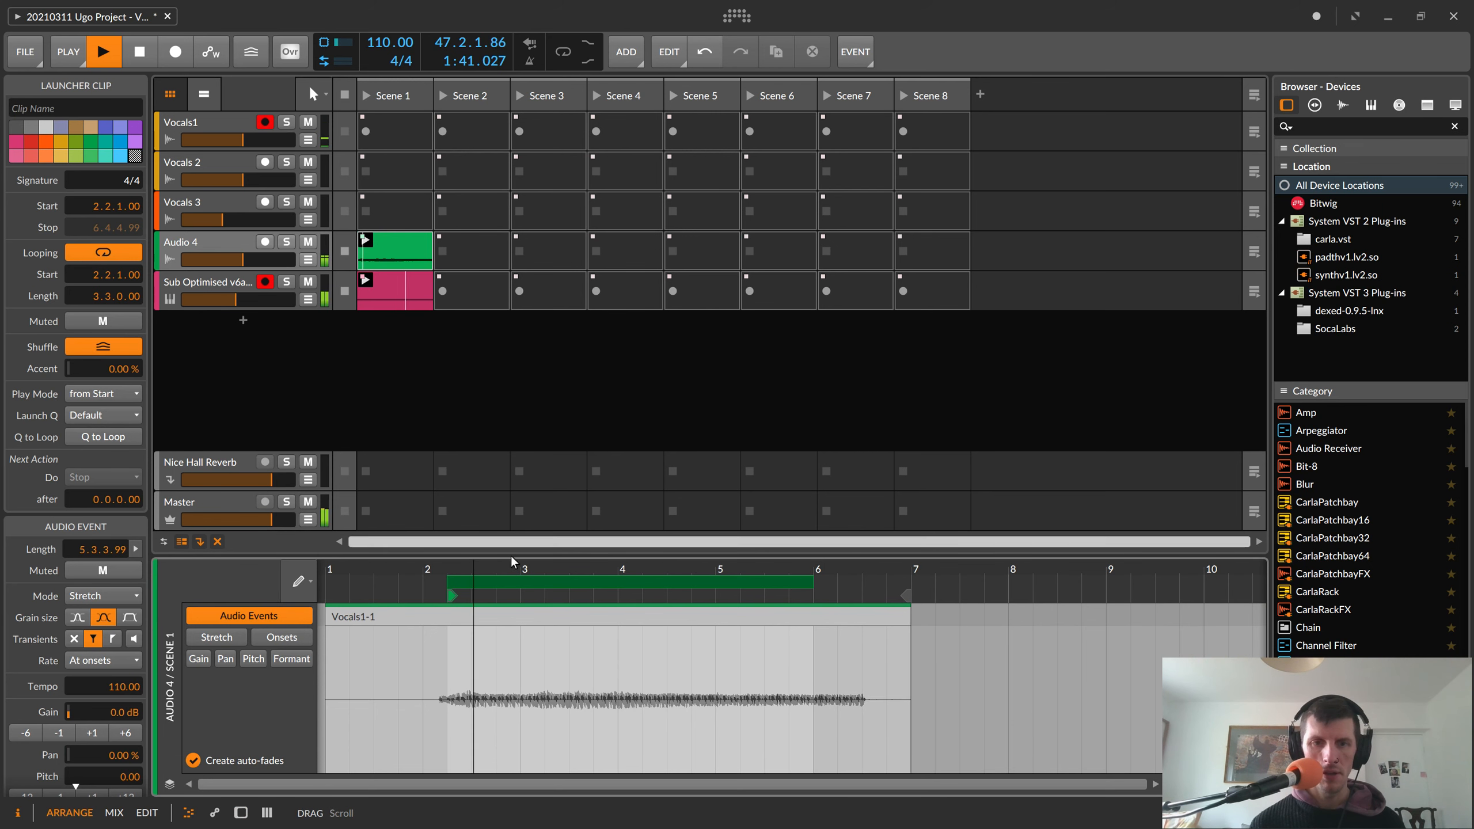
left_click_drag(446, 582, 516, 584)
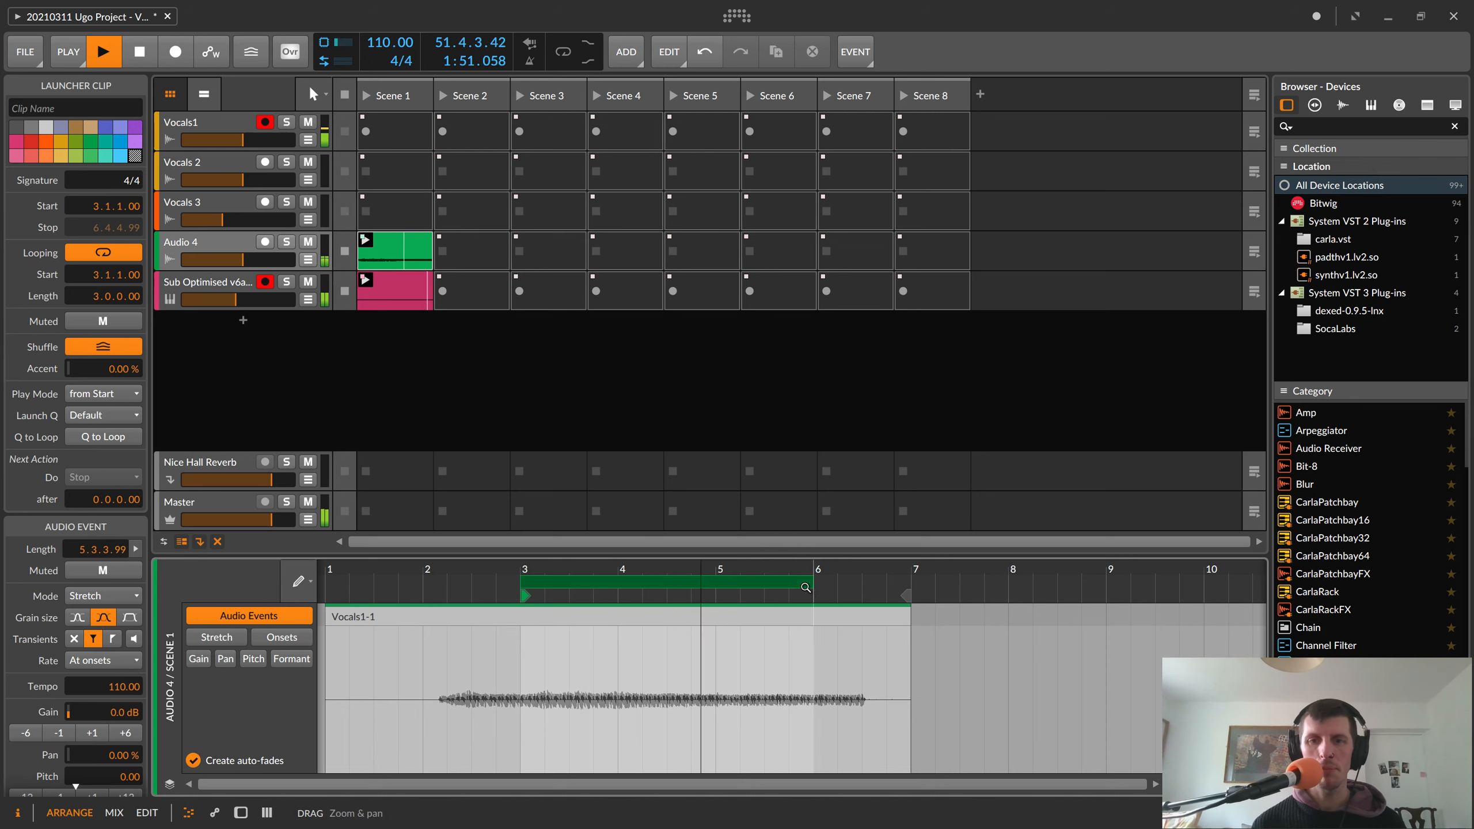
left_click_drag(795, 582, 718, 583)
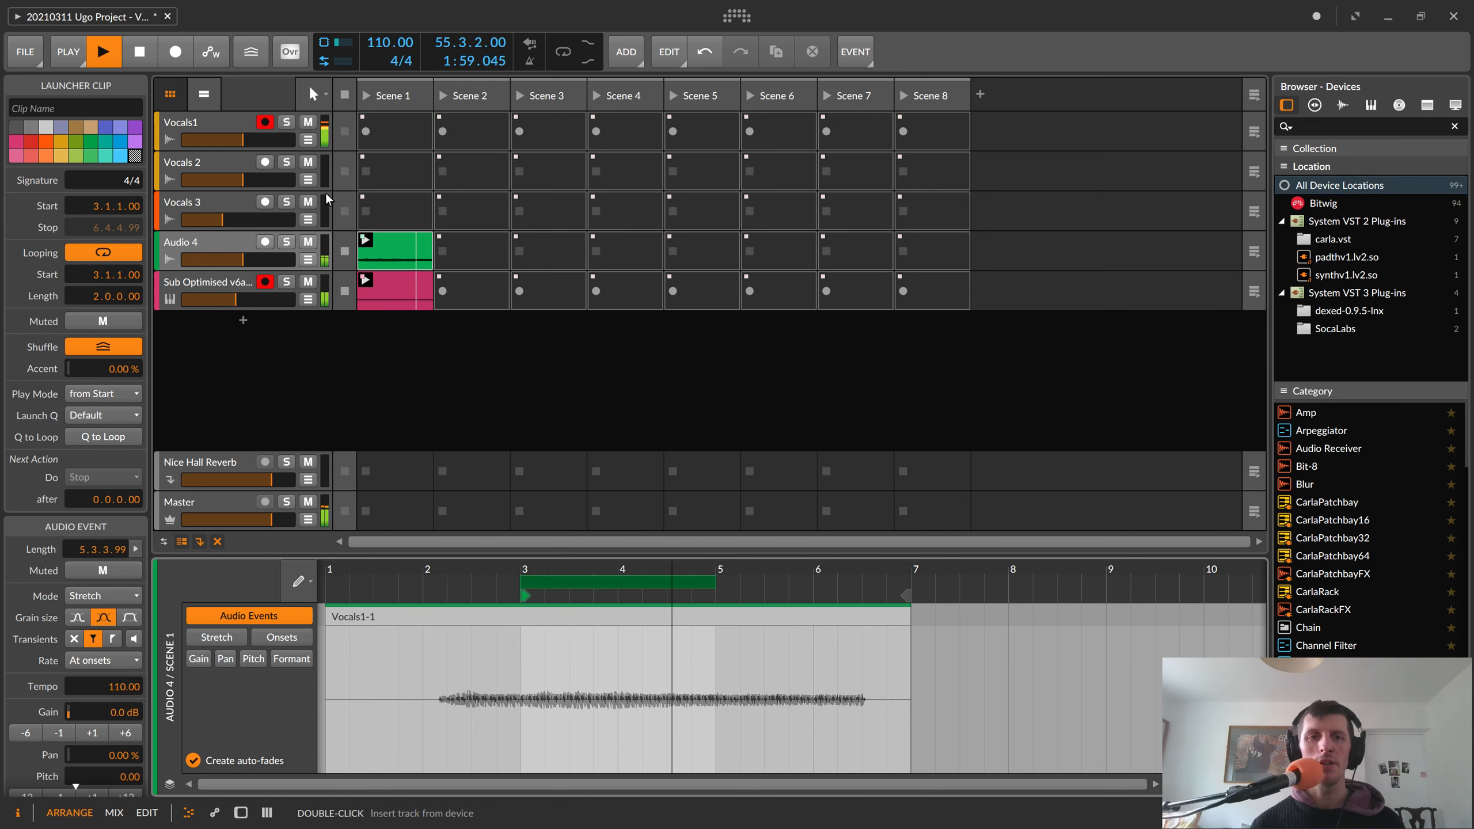
- Stop the clips on the sub bass and Audio 4 tracks and stop playback
left_click(344, 292)
left_click(345, 252)
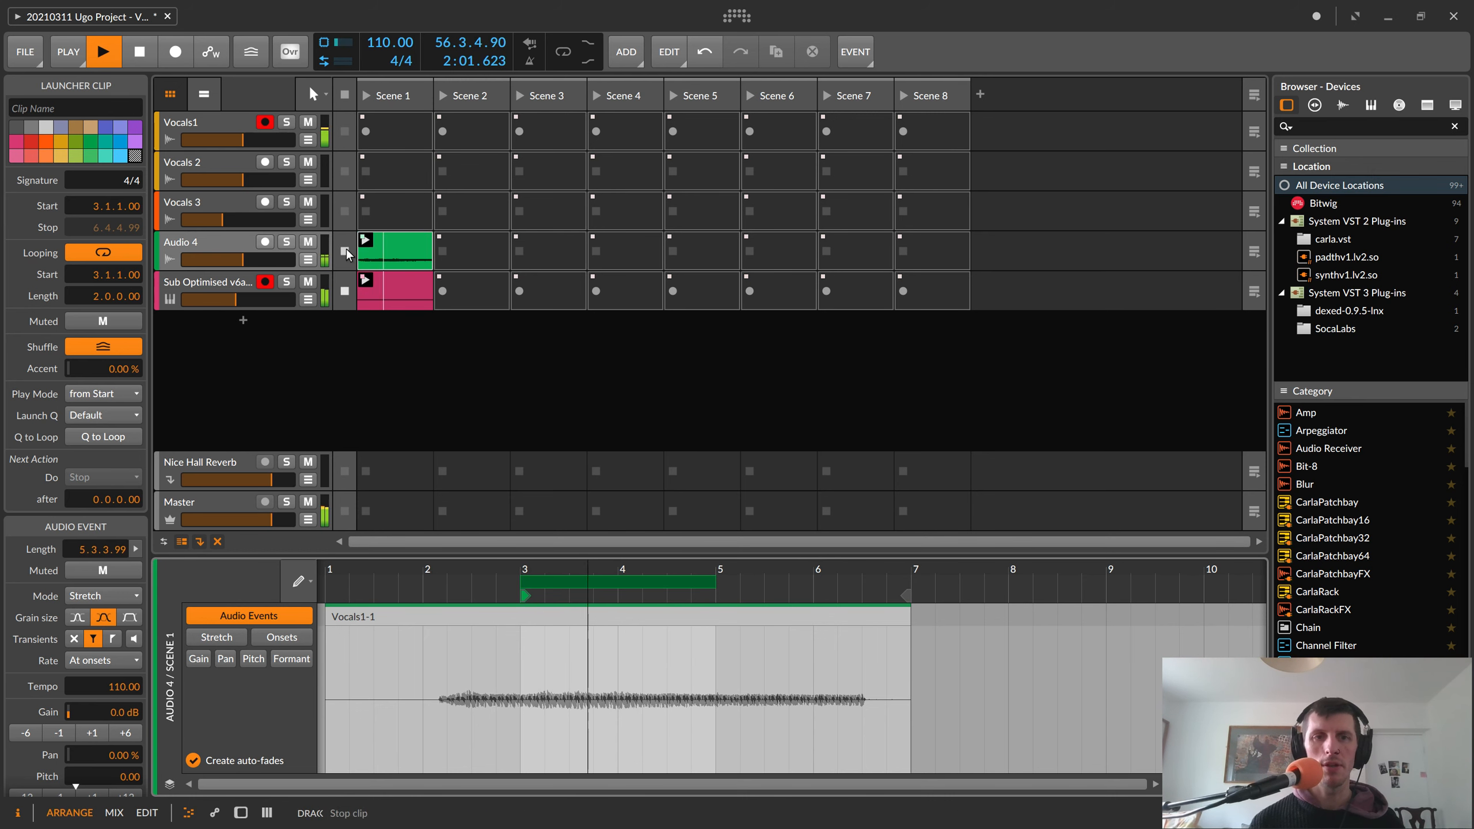
left_click(138, 53)
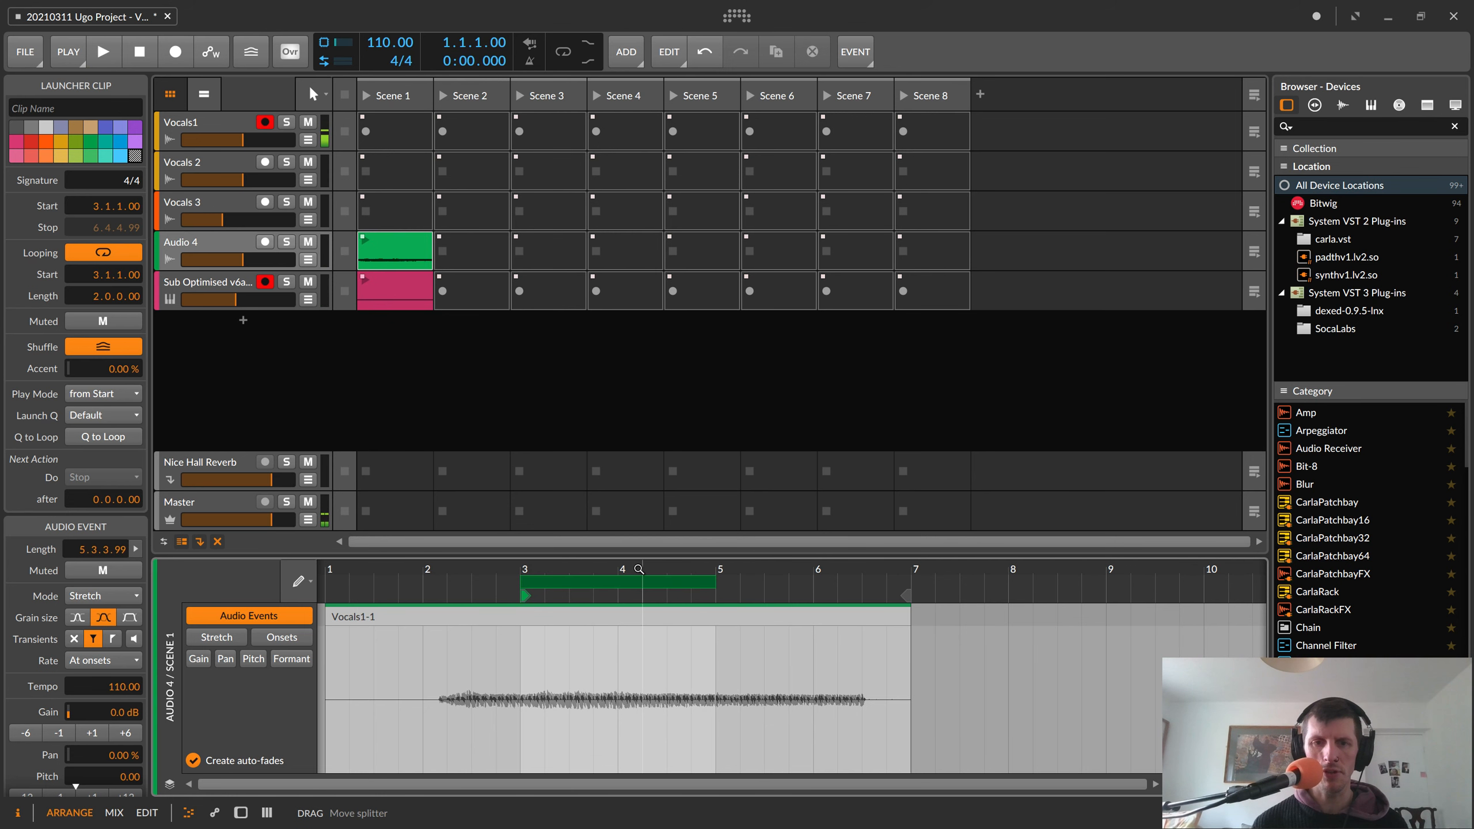
- Try to consolidate the Scene 1 clip on Audio 4
left_click(413, 245)
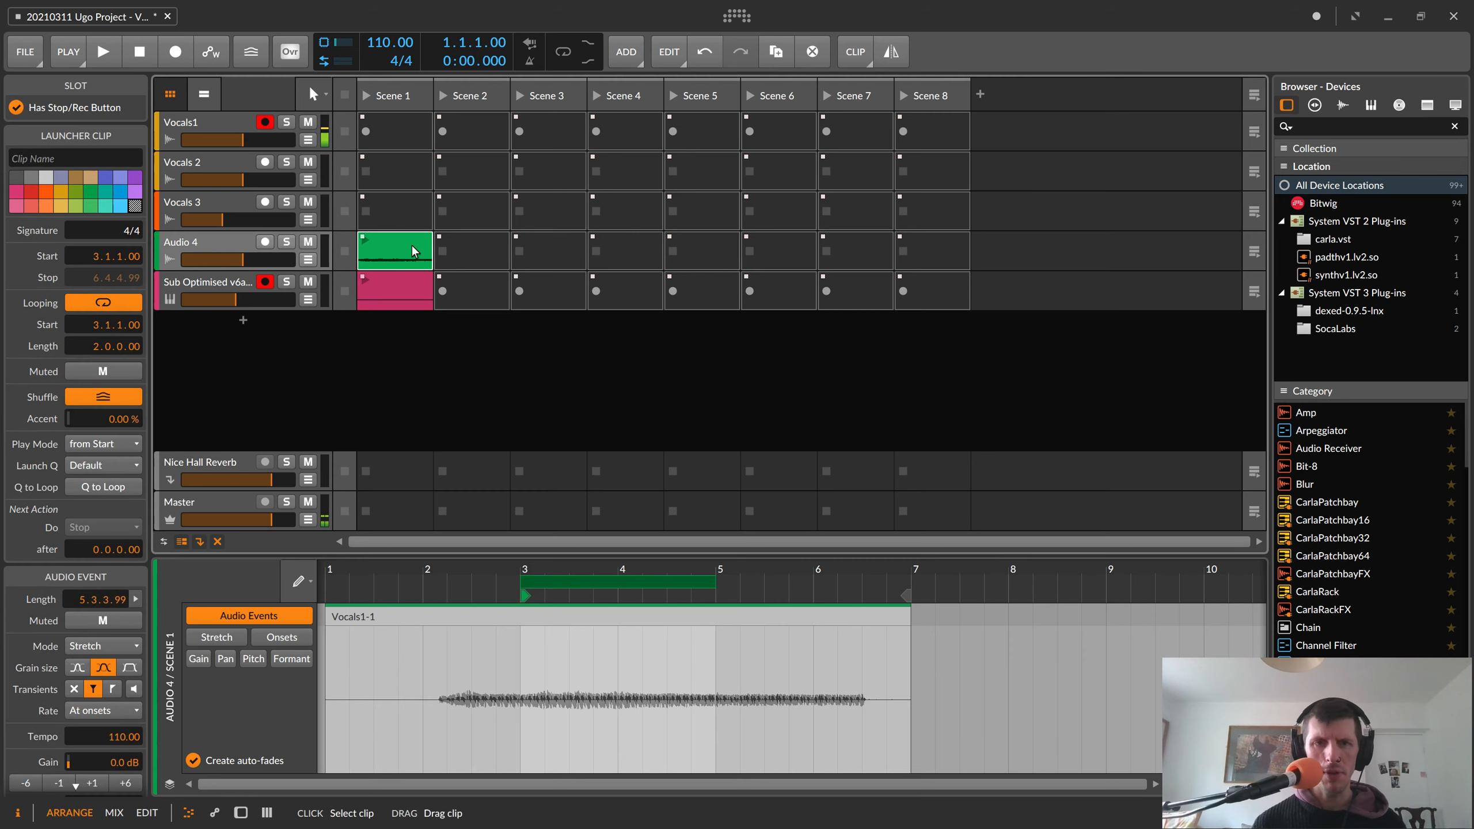
right_click(412, 245)
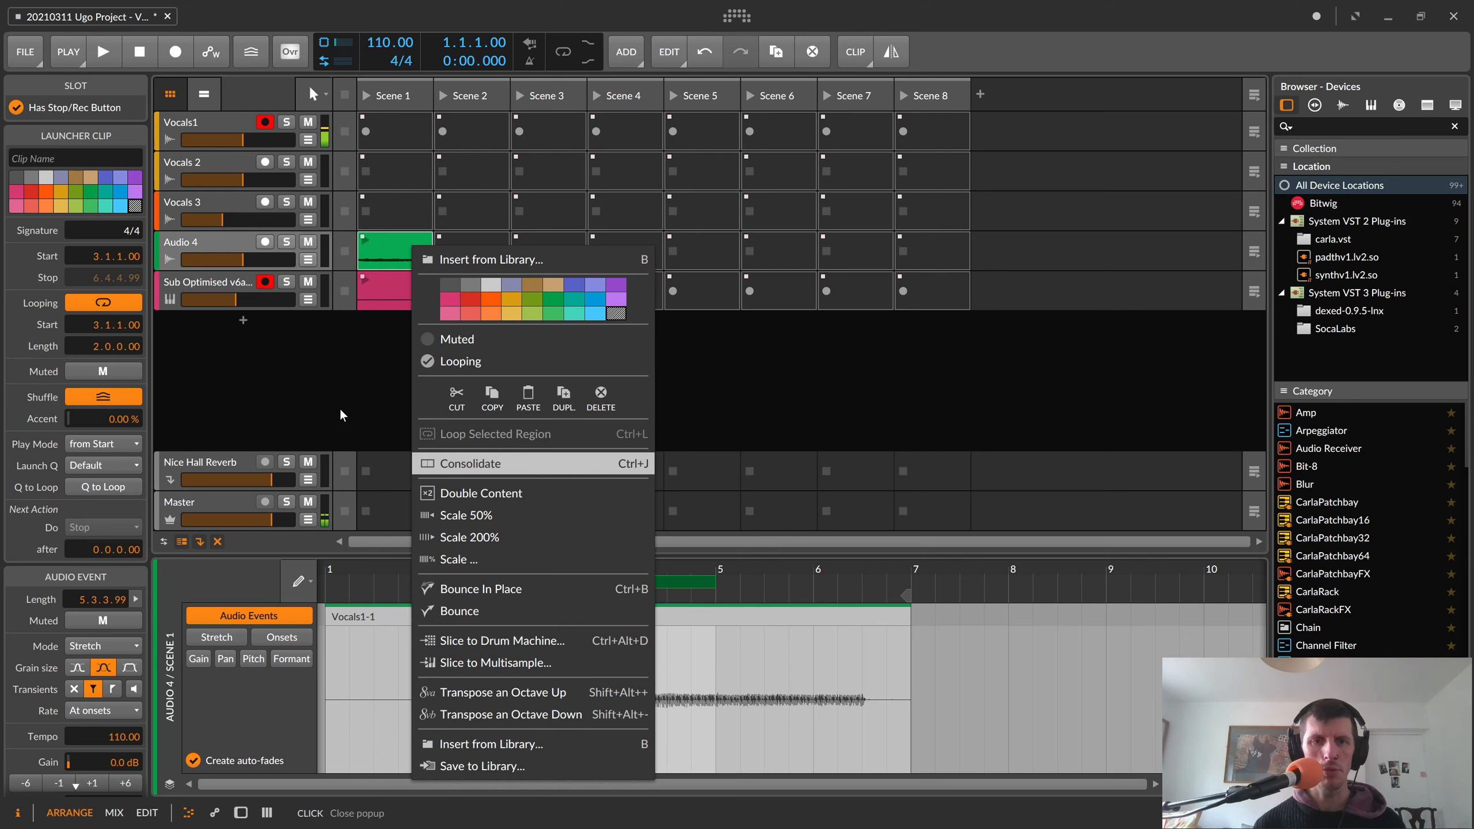
left_click(527, 465)
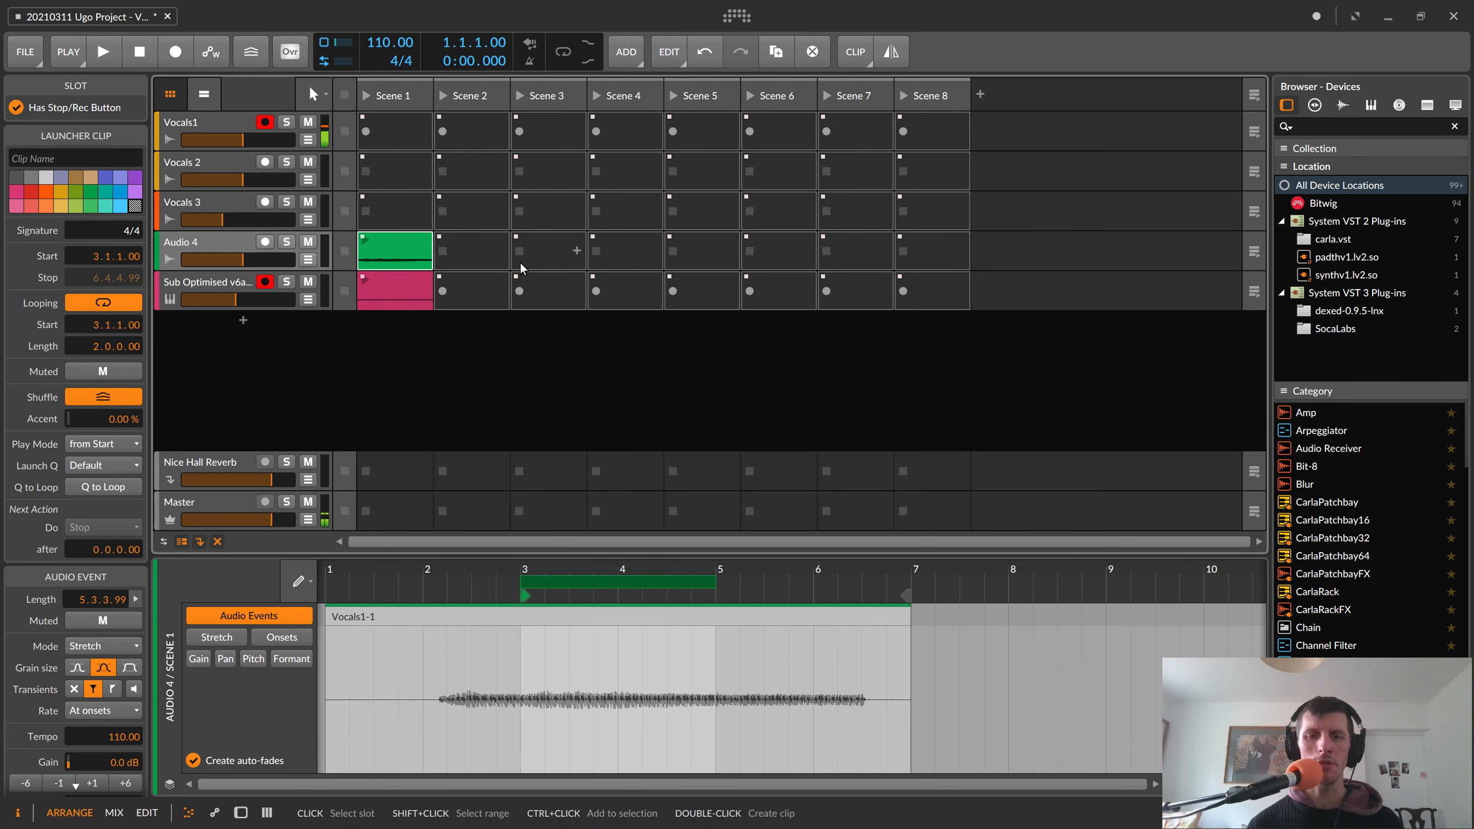
- Launch Scene 1 and rename the Audio 4 track to Vocal 4
left_click(368, 94)
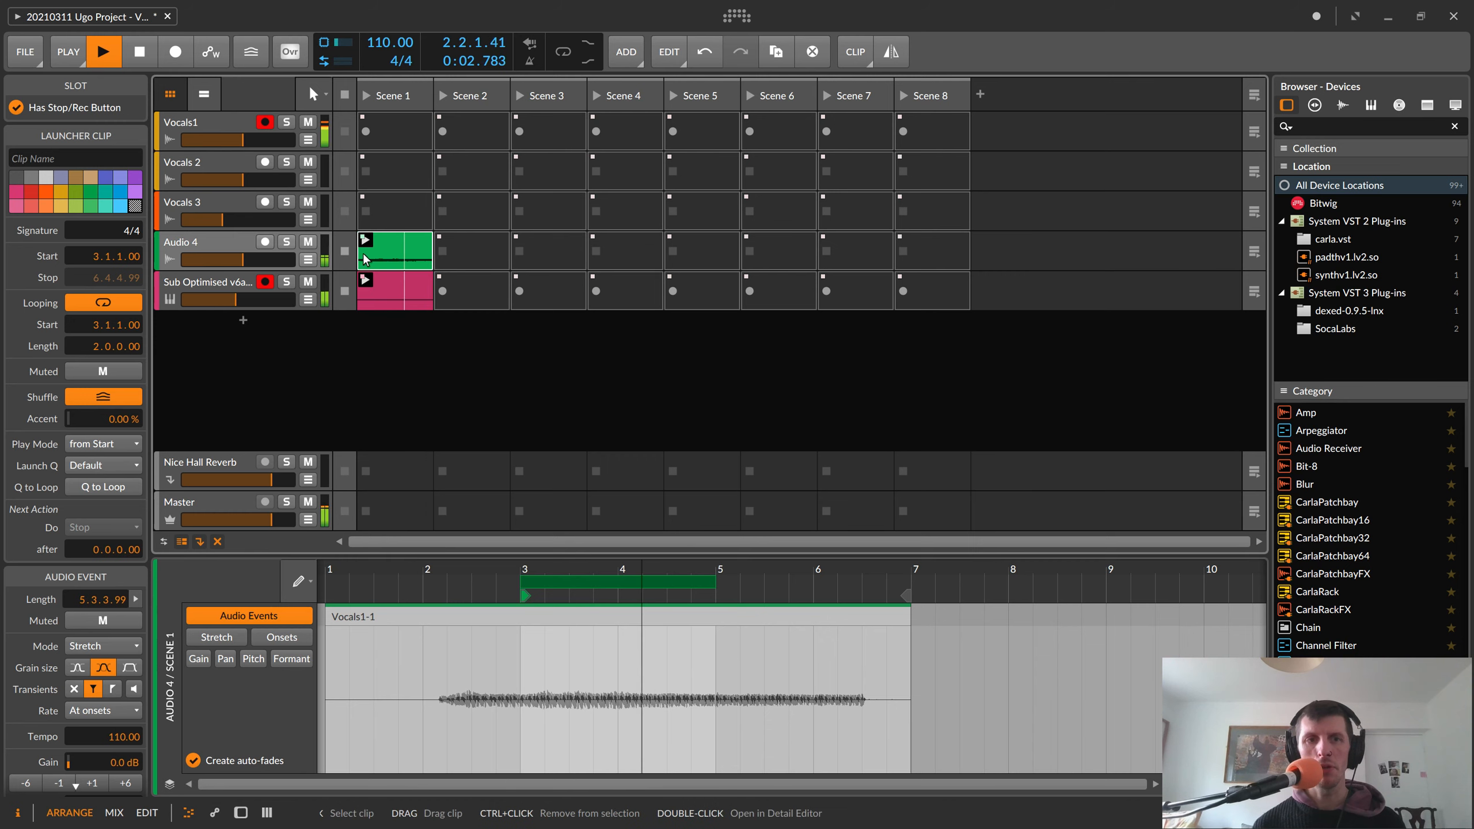
left_click(195, 244)
left_click(55, 109)
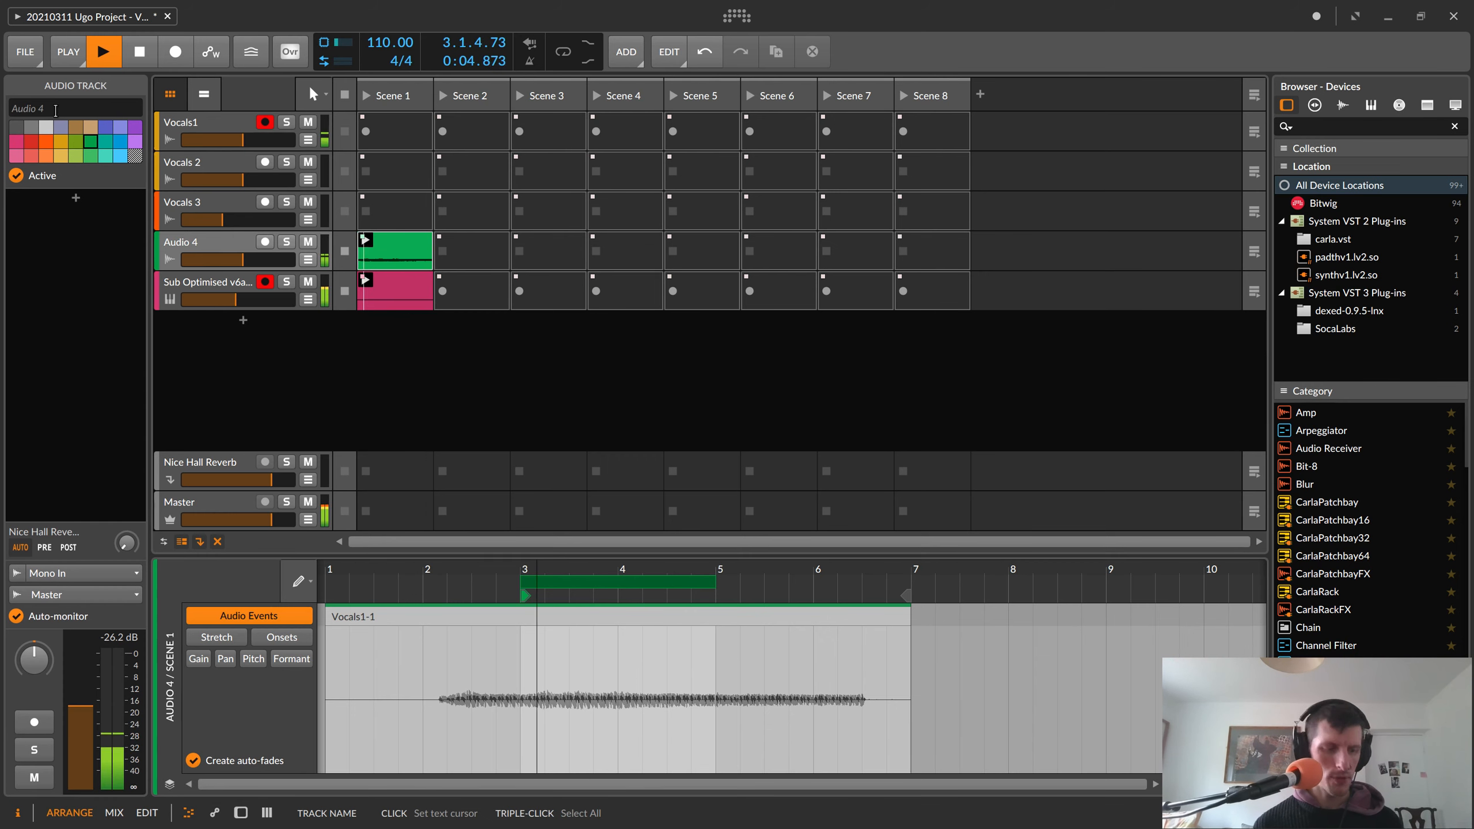
type("Vocal 4")
key("Return")
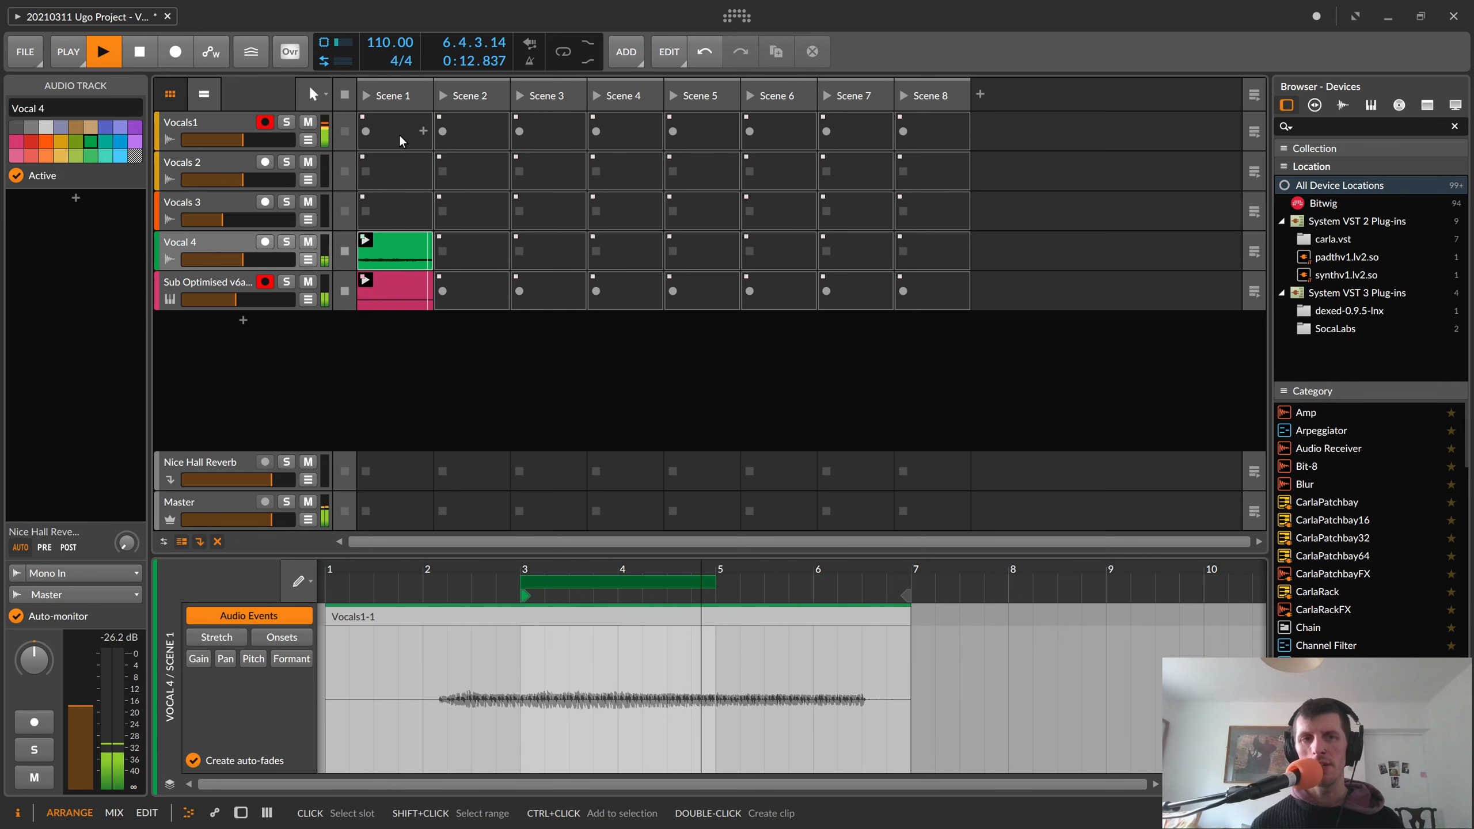
- Record another vocal loop in Scene 1 of Vocals1, move it to Vocals 3 and raise that track's volume slightly
left_click(368, 129)
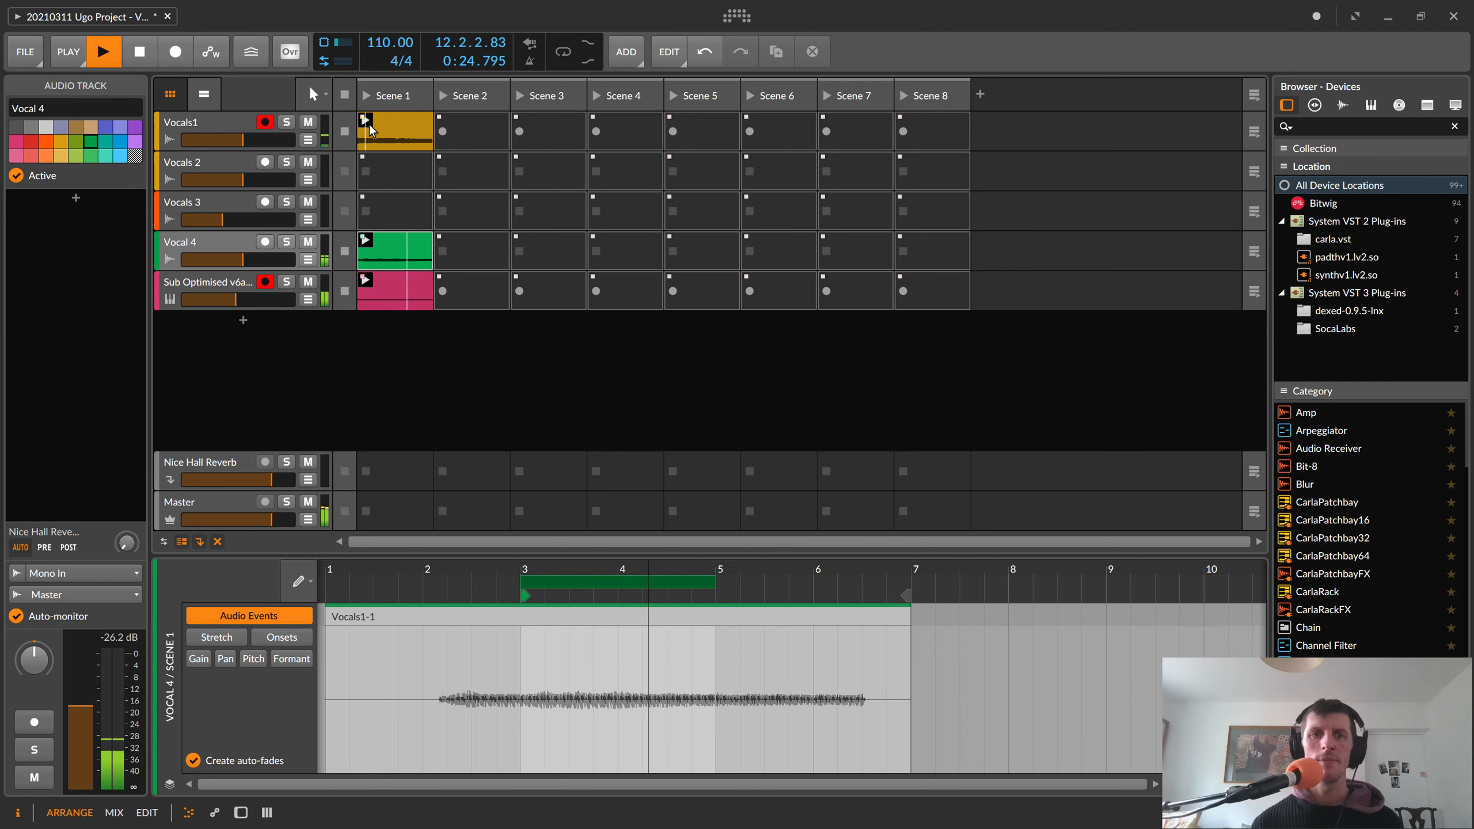
left_click_drag(387, 139, 356, 224)
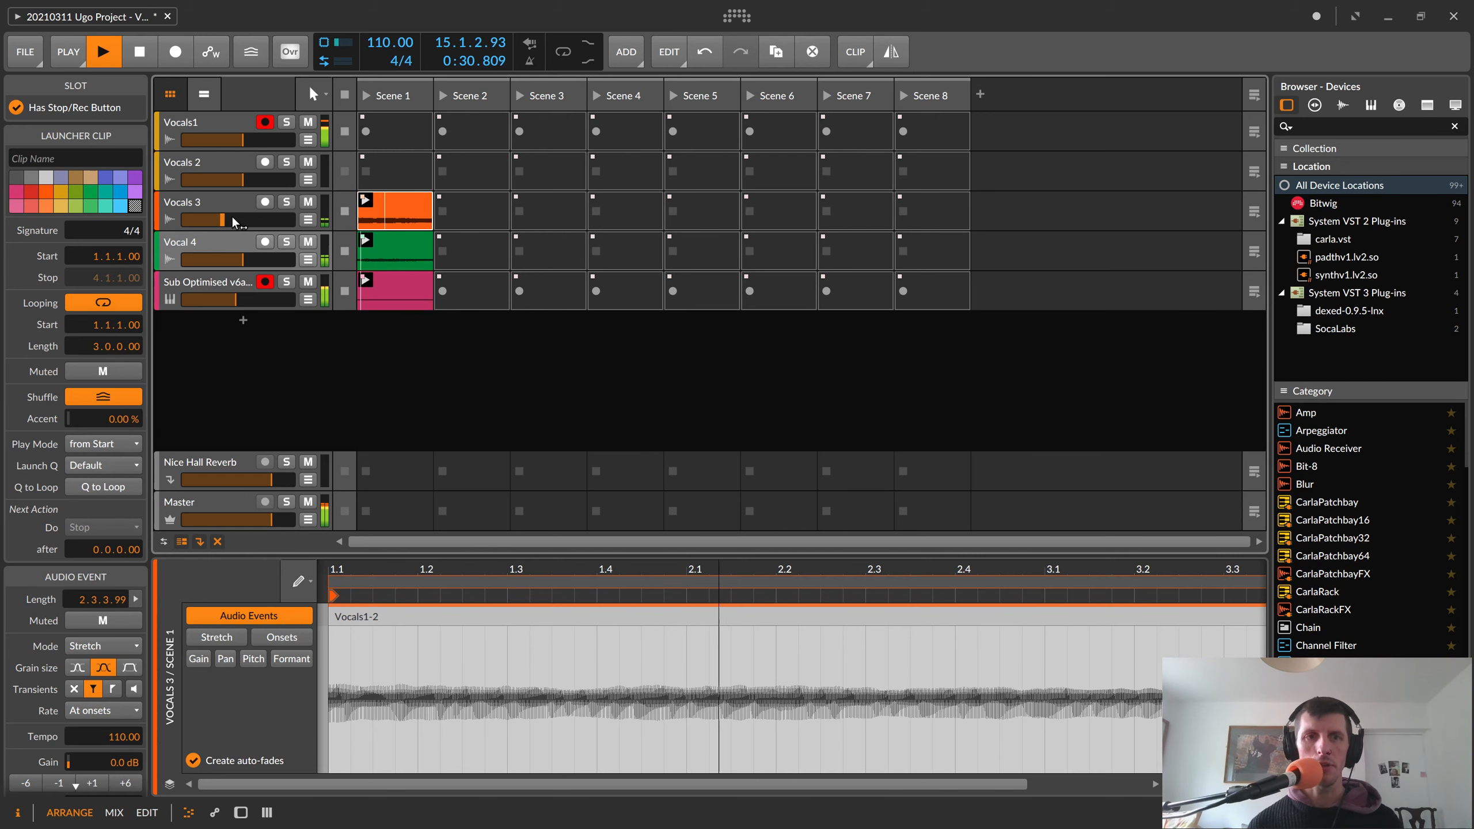
left_click_drag(244, 220, 261, 223)
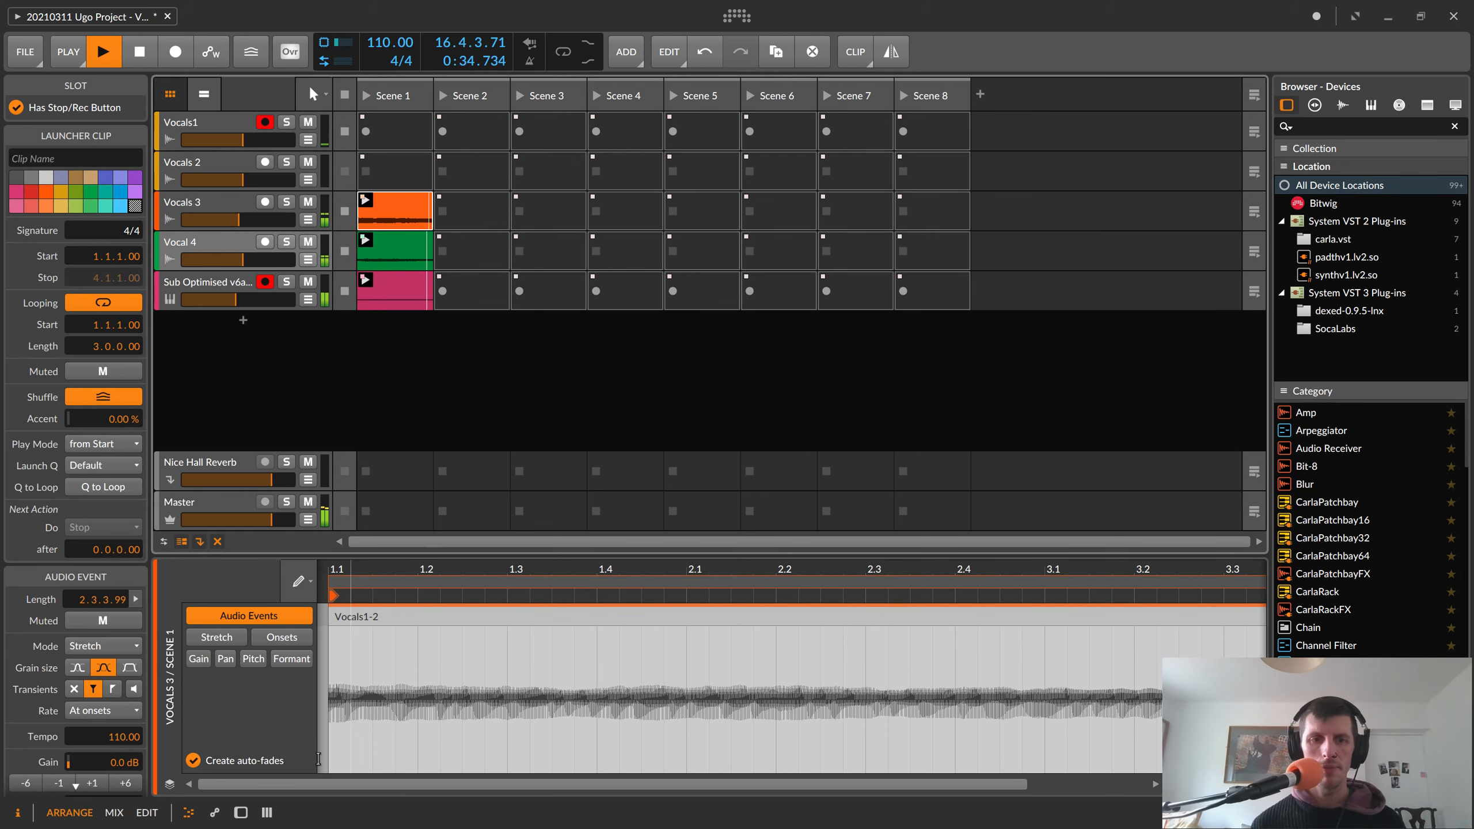
- Try a loop length of 2.0.0.00 on the Vocals 3 Scene 1 clip, then restore it to 3.0.0.00
double_click(399, 205)
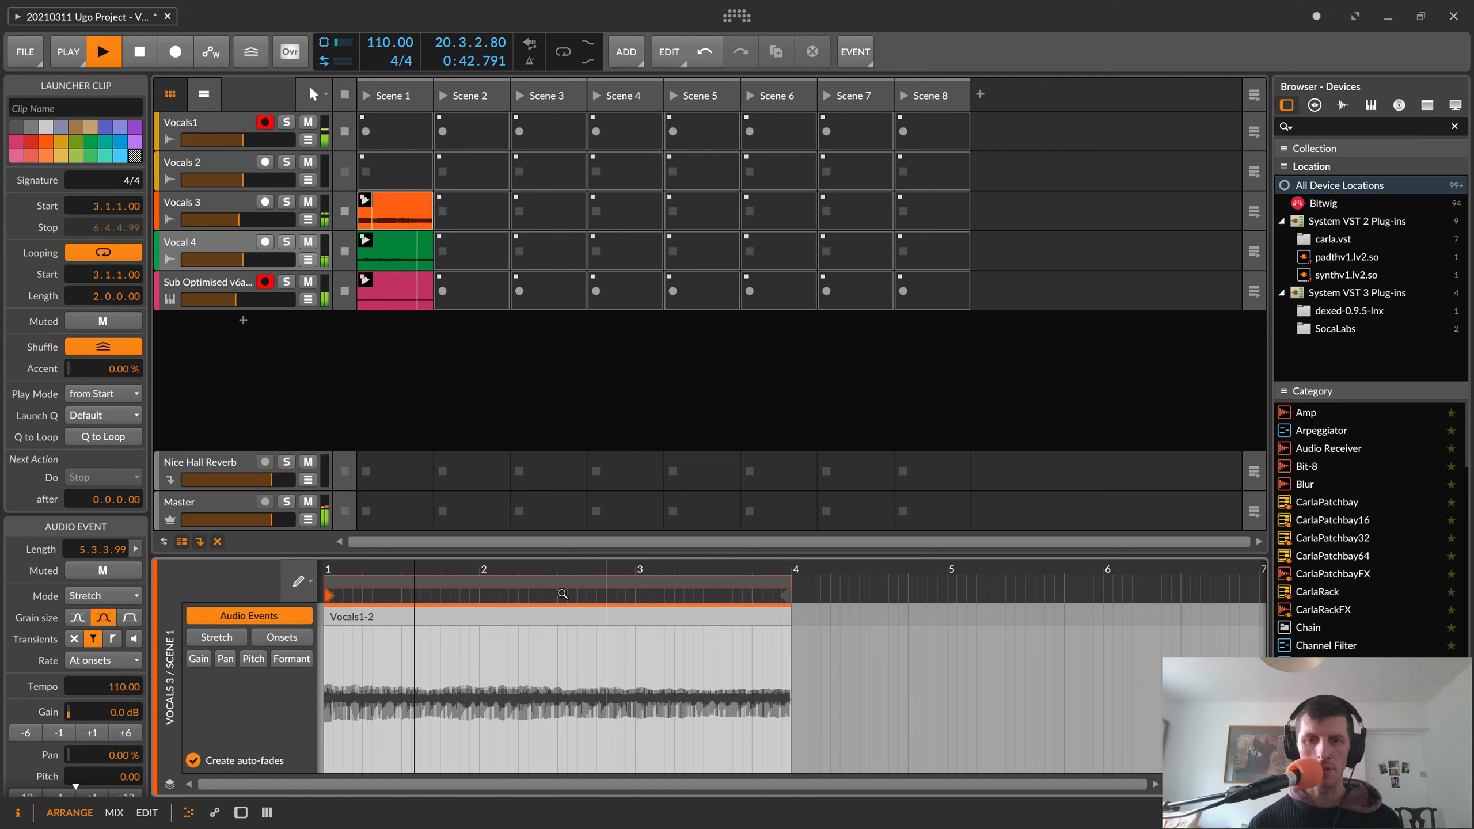
left_click_drag(787, 579, 631, 597)
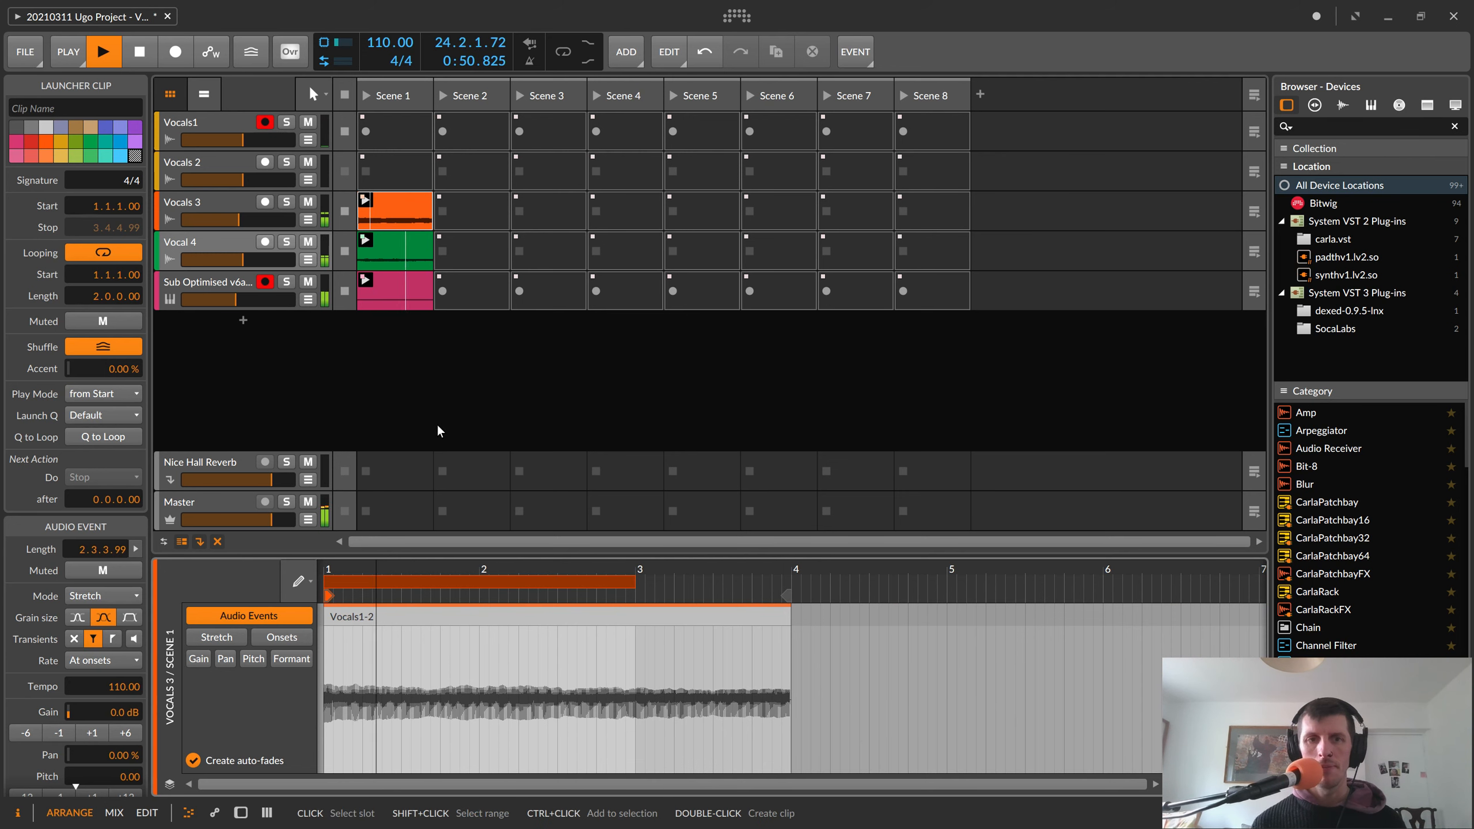
left_click_drag(630, 583, 790, 592)
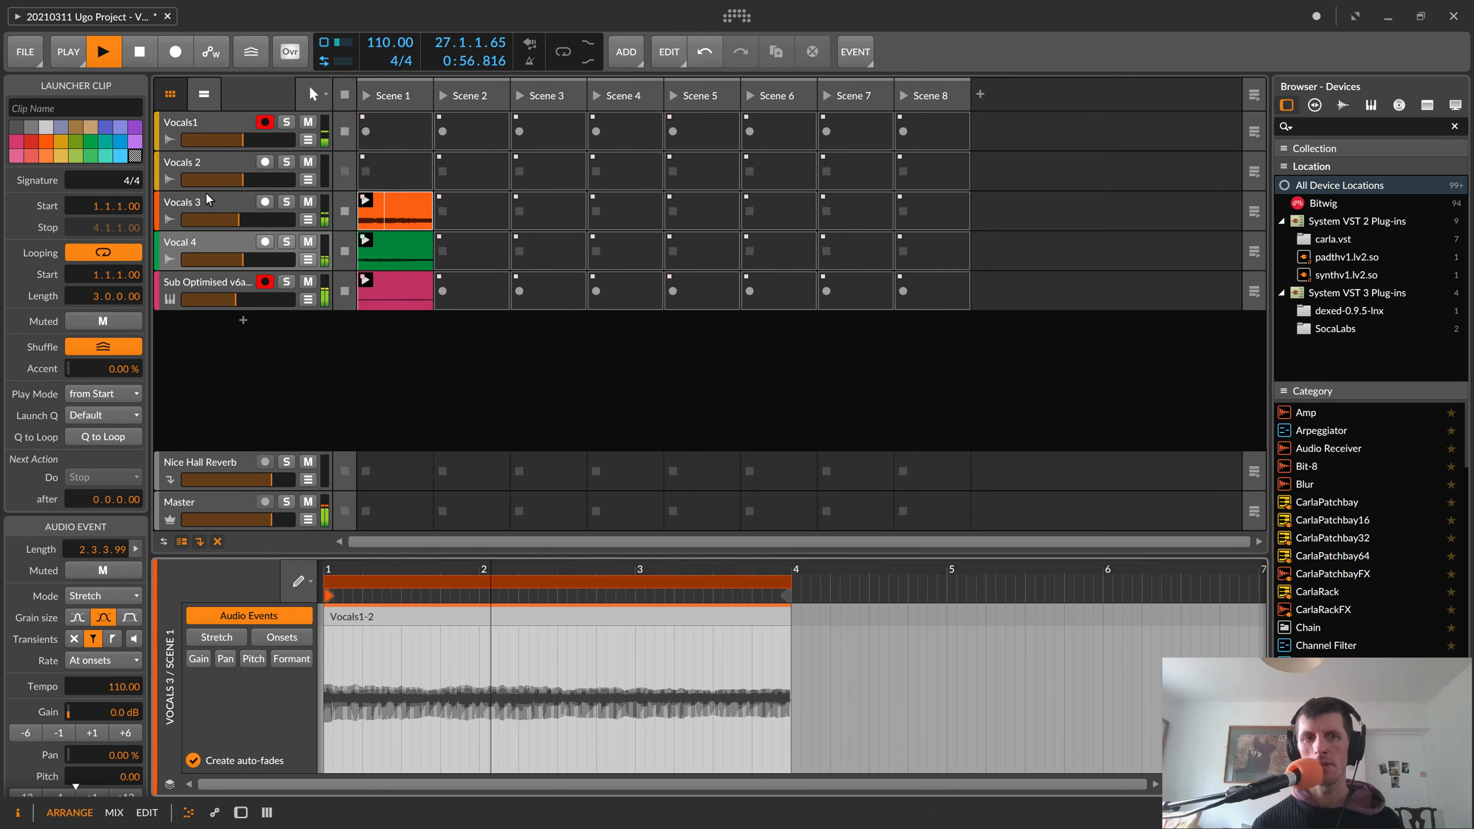
- Stop the Sub Optimised clip, pan Vocals 3 to the left and pan Vocal 4 73.7 % to the right
left_click(178, 201)
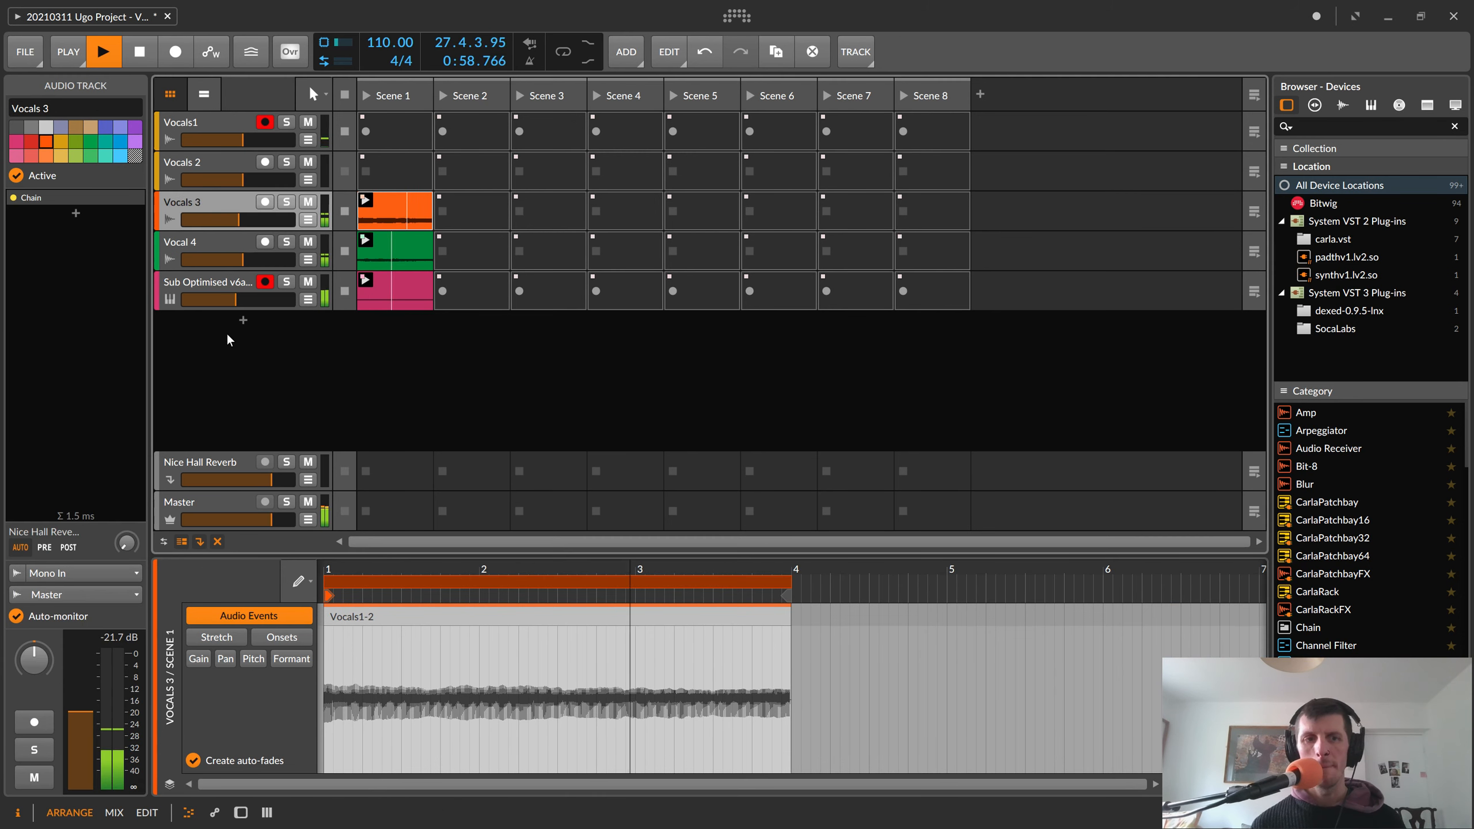
left_click(344, 289)
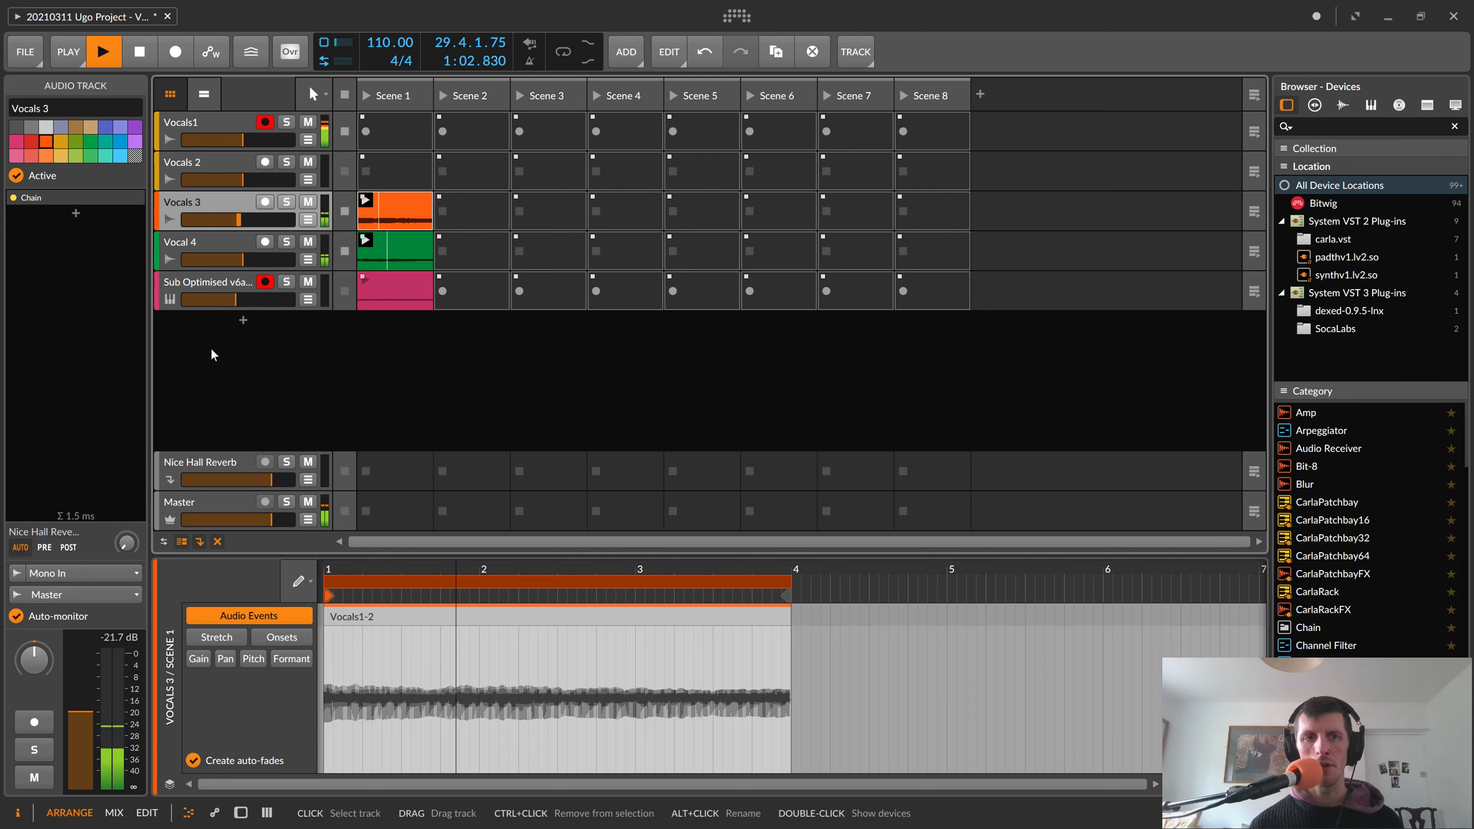
left_click_drag(34, 659, 74, 454)
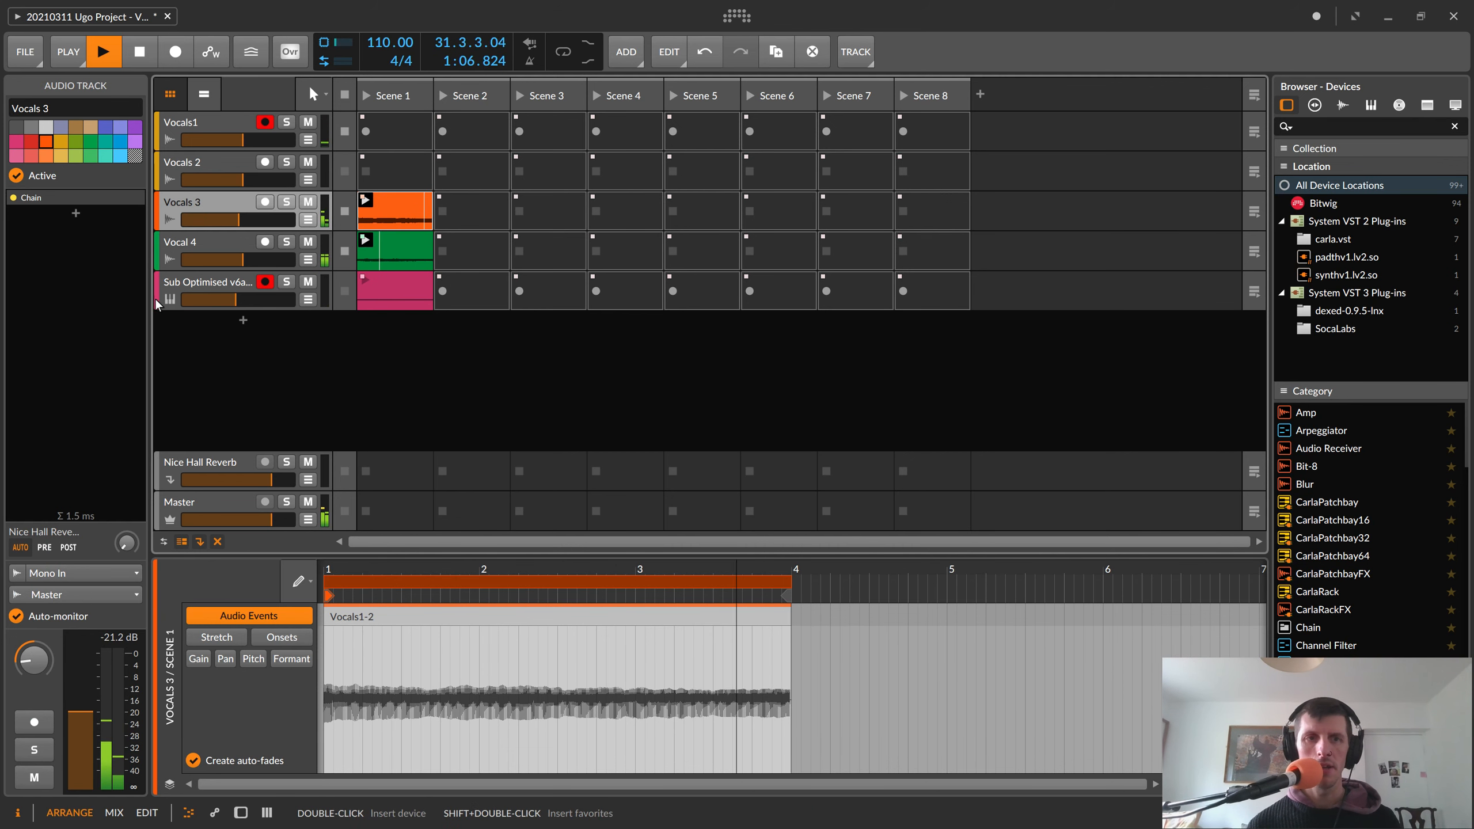
left_click(221, 251)
left_click_drag(35, 655, 36, 586)
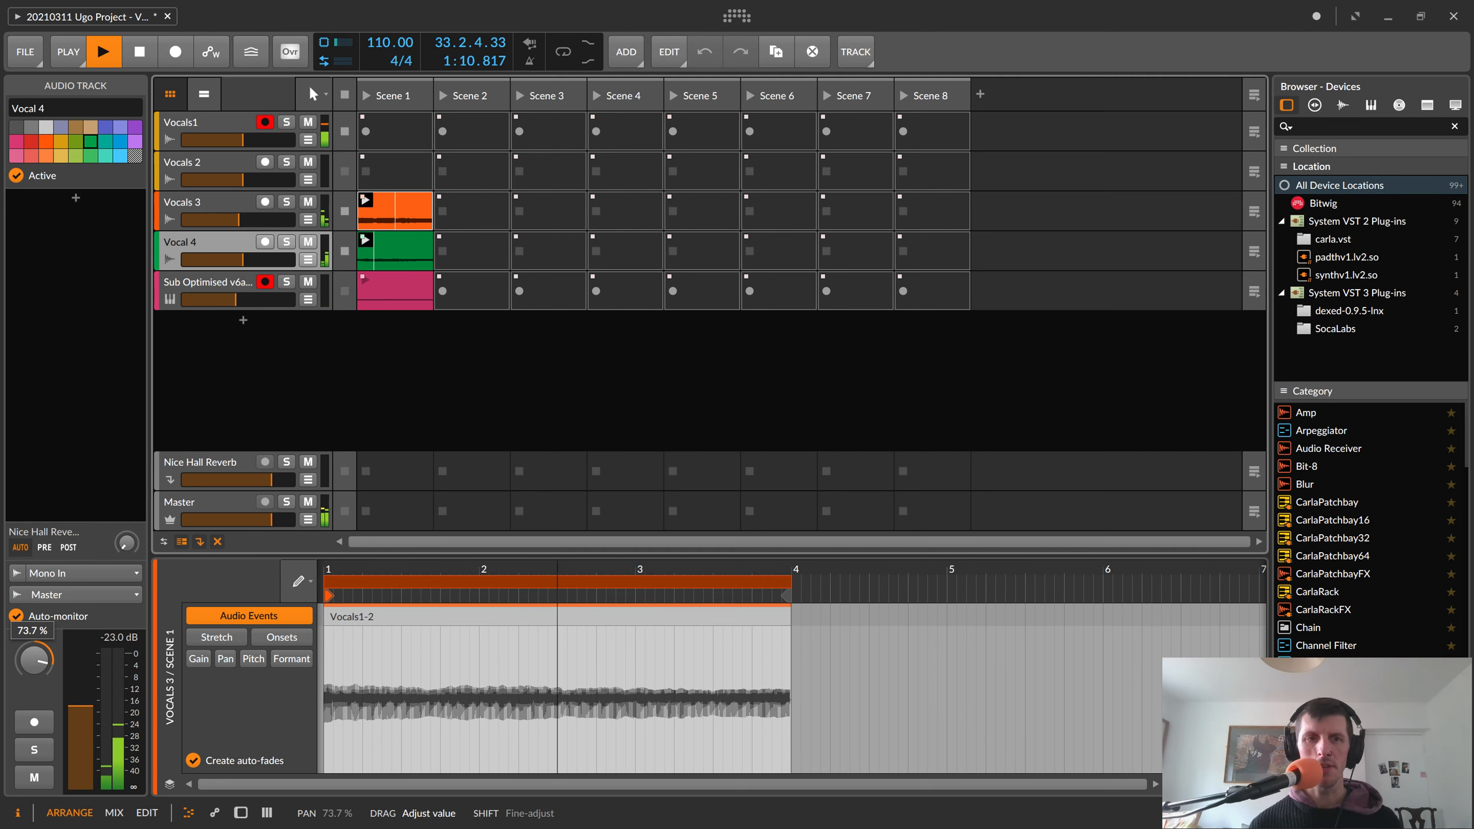
left_click_drag(36, 586, 35, 586)
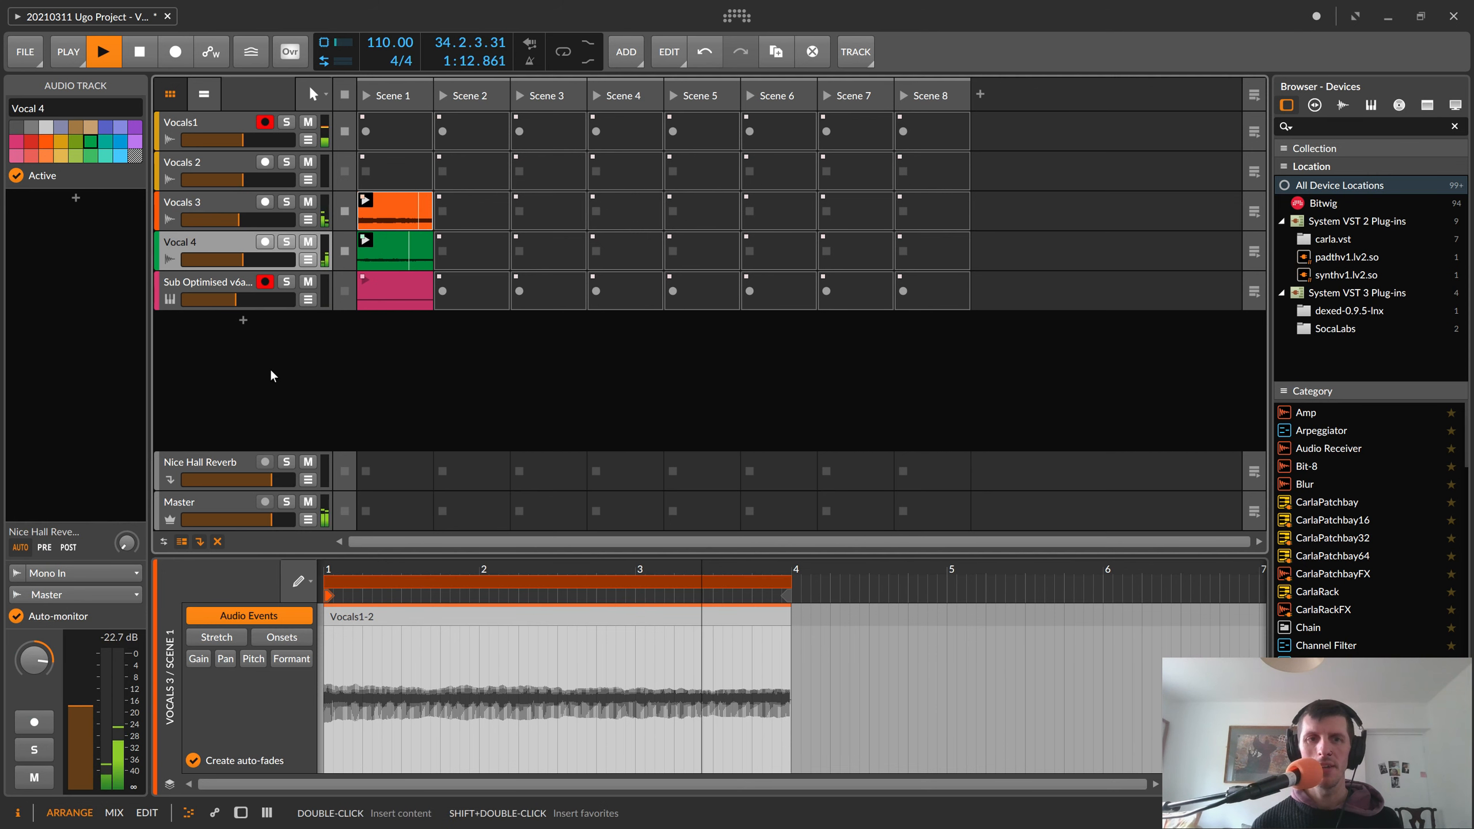
left_click(192, 204)
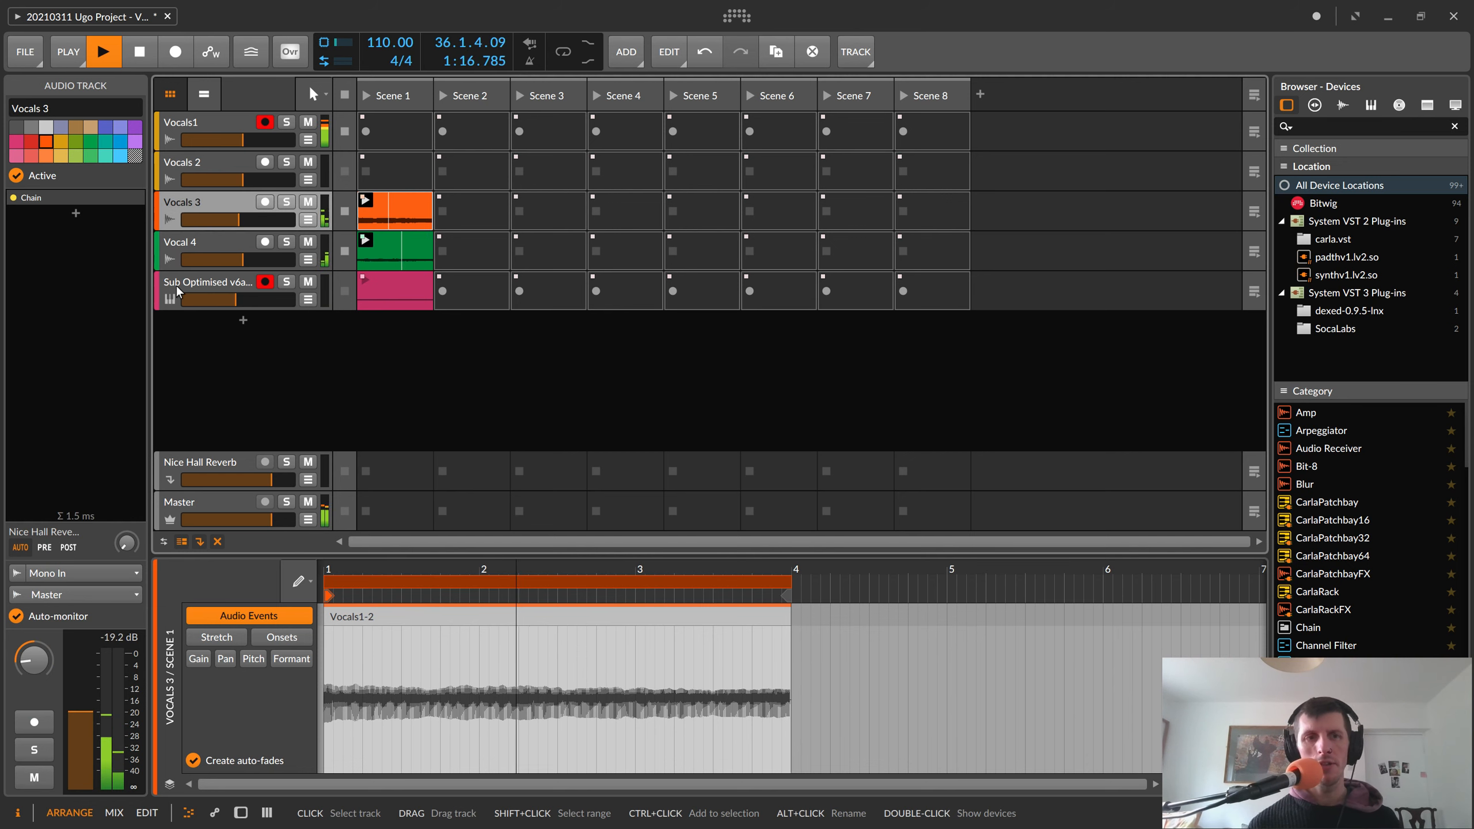
- Stop playback and add a new effect track to the project
left_click(201, 461)
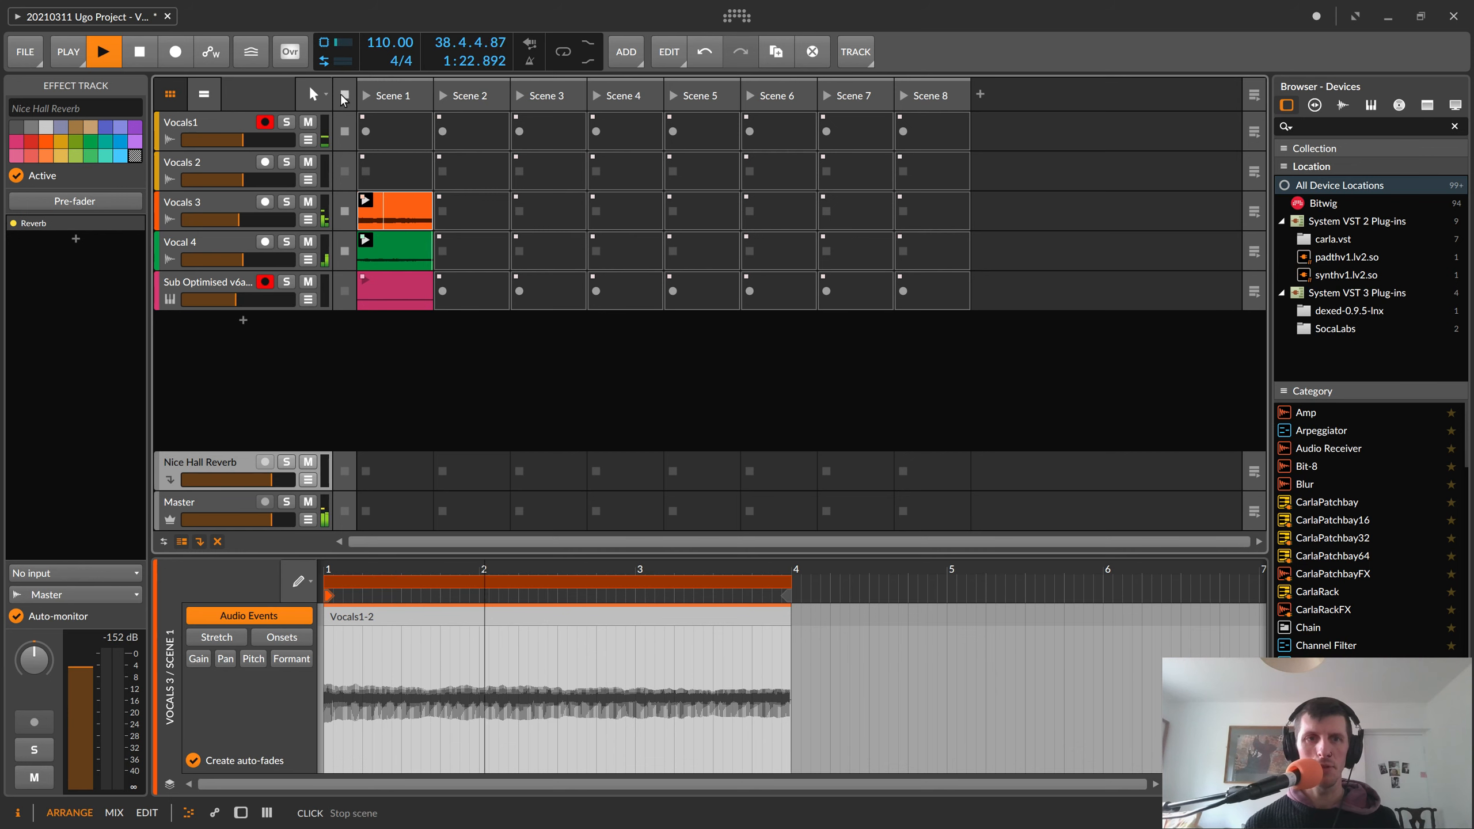
left_click(136, 52)
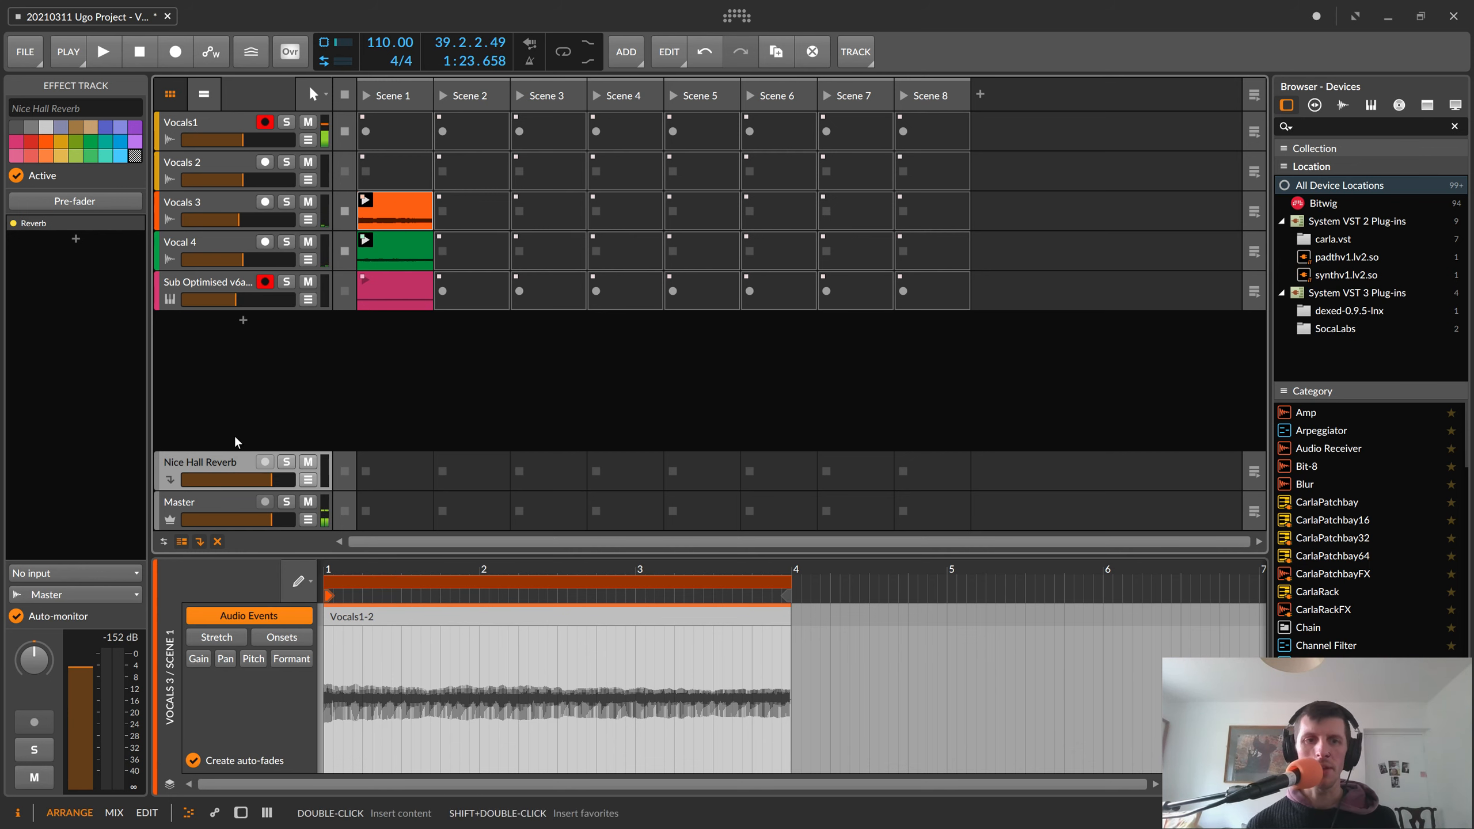
right_click(227, 330)
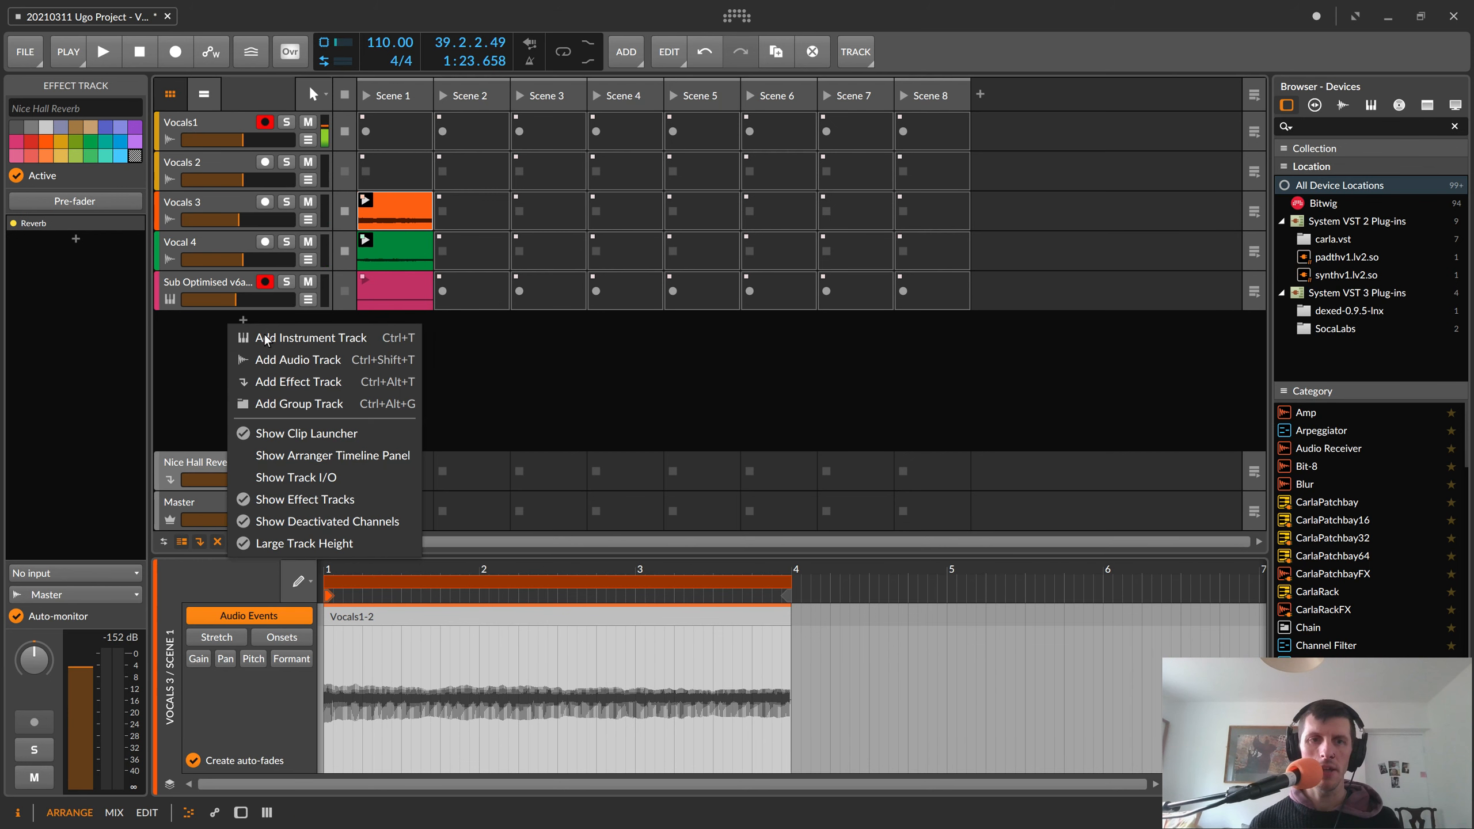
left_click(287, 385)
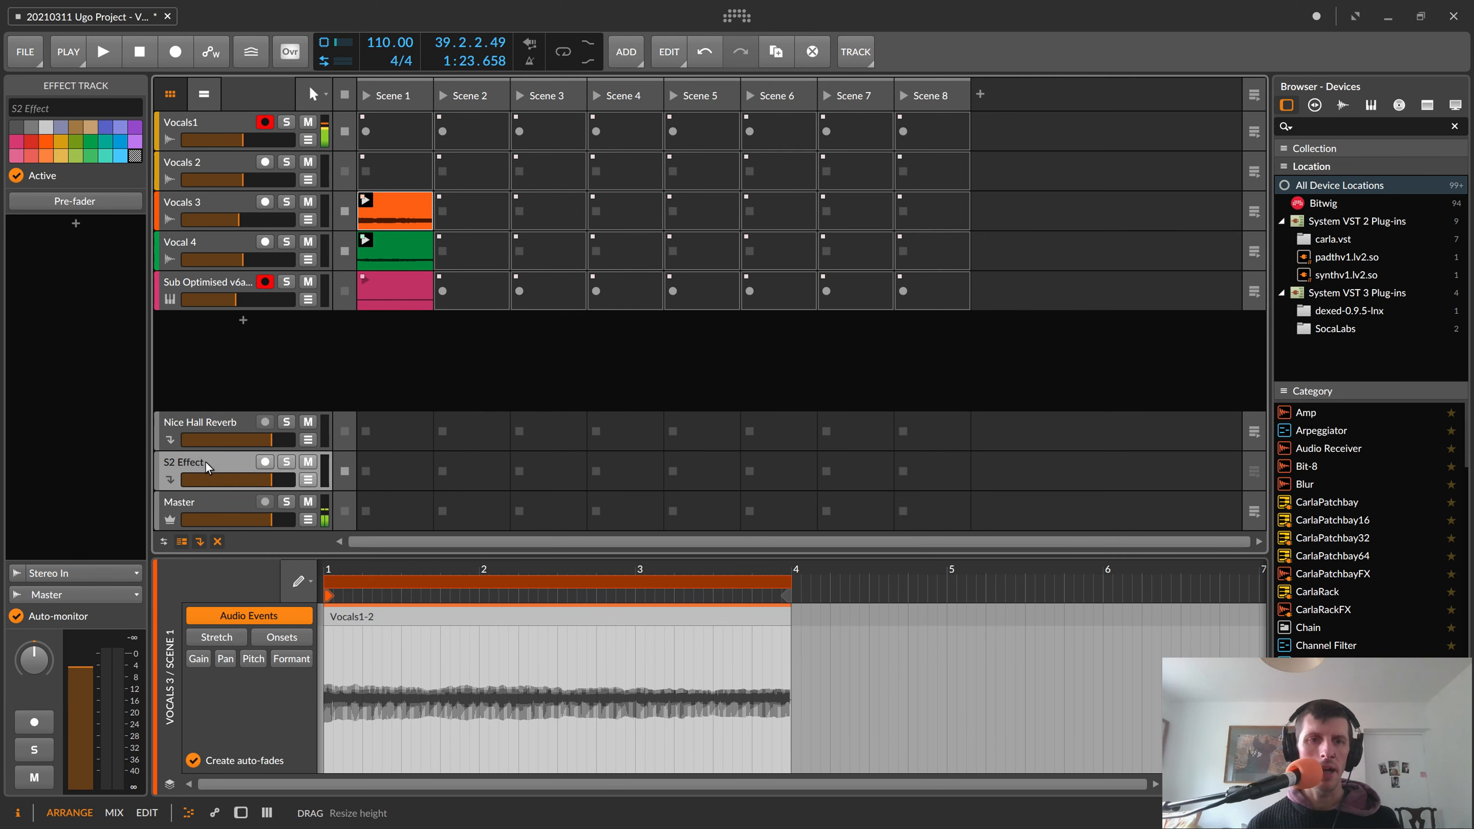
- Insert a Bitwig Reverb device on the new effect track
double_click(205, 464)
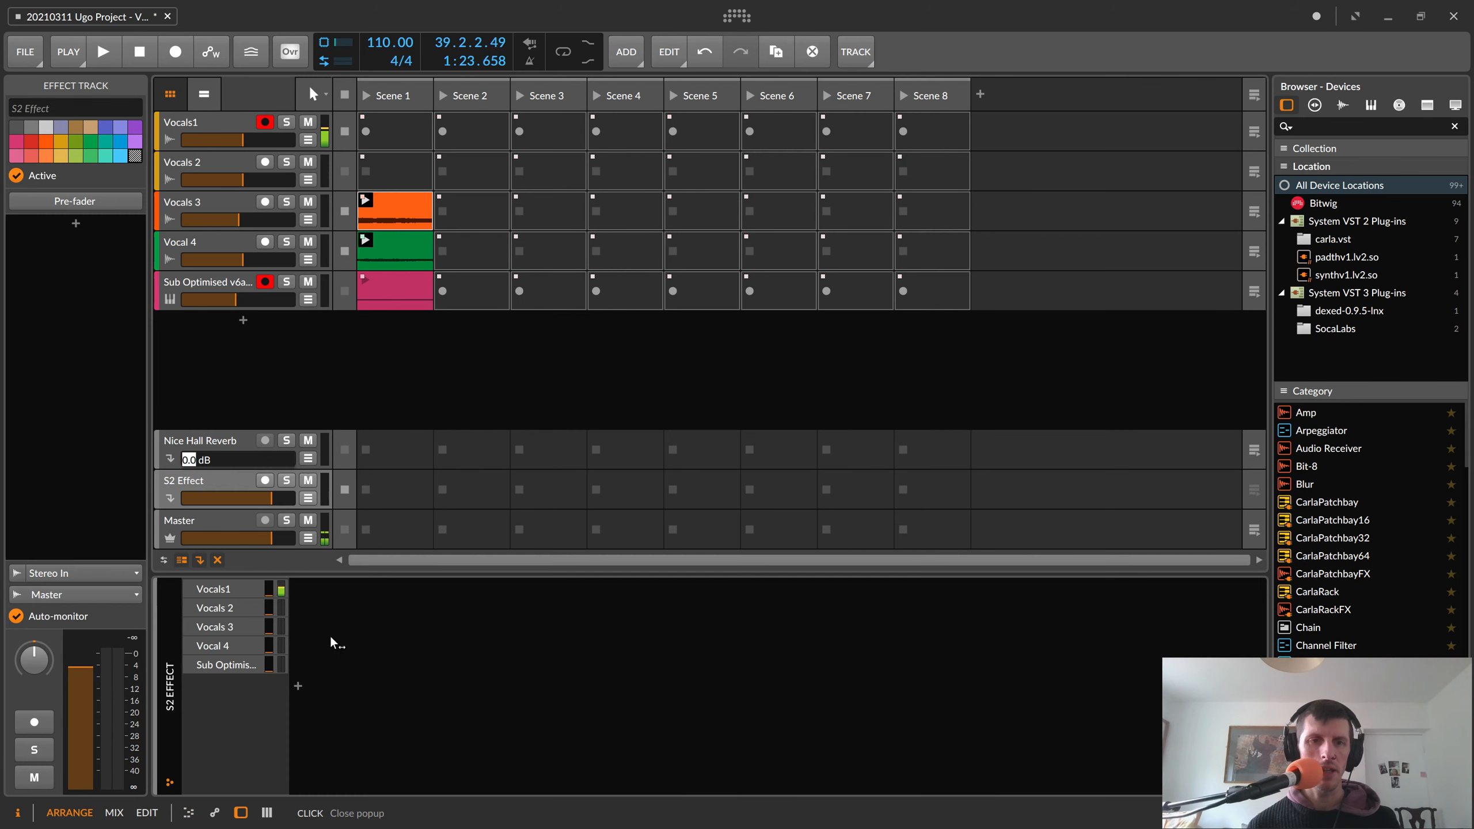
left_click(295, 684)
left_click(296, 686)
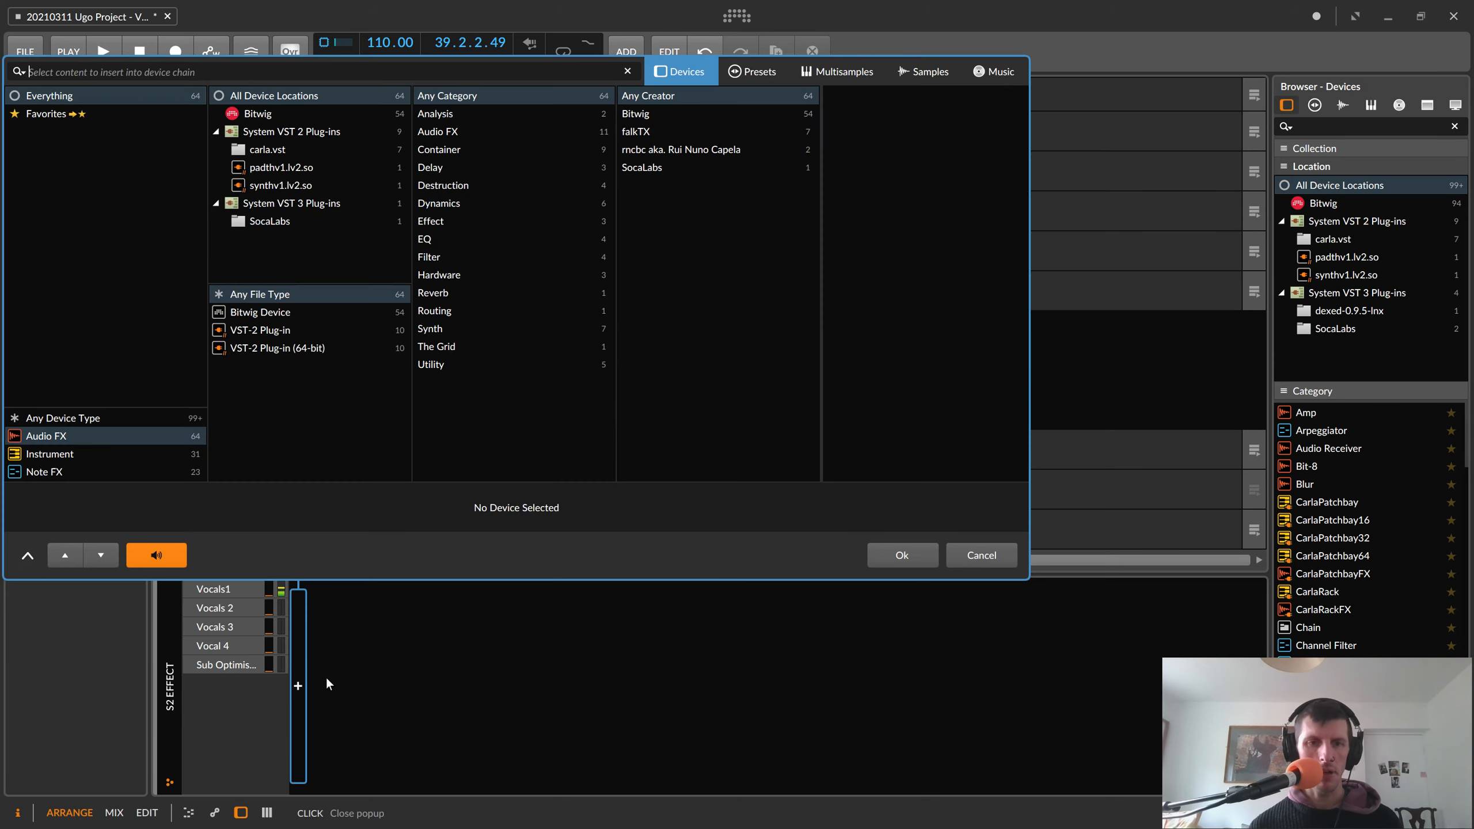
scroll(886, 268, "down", 5)
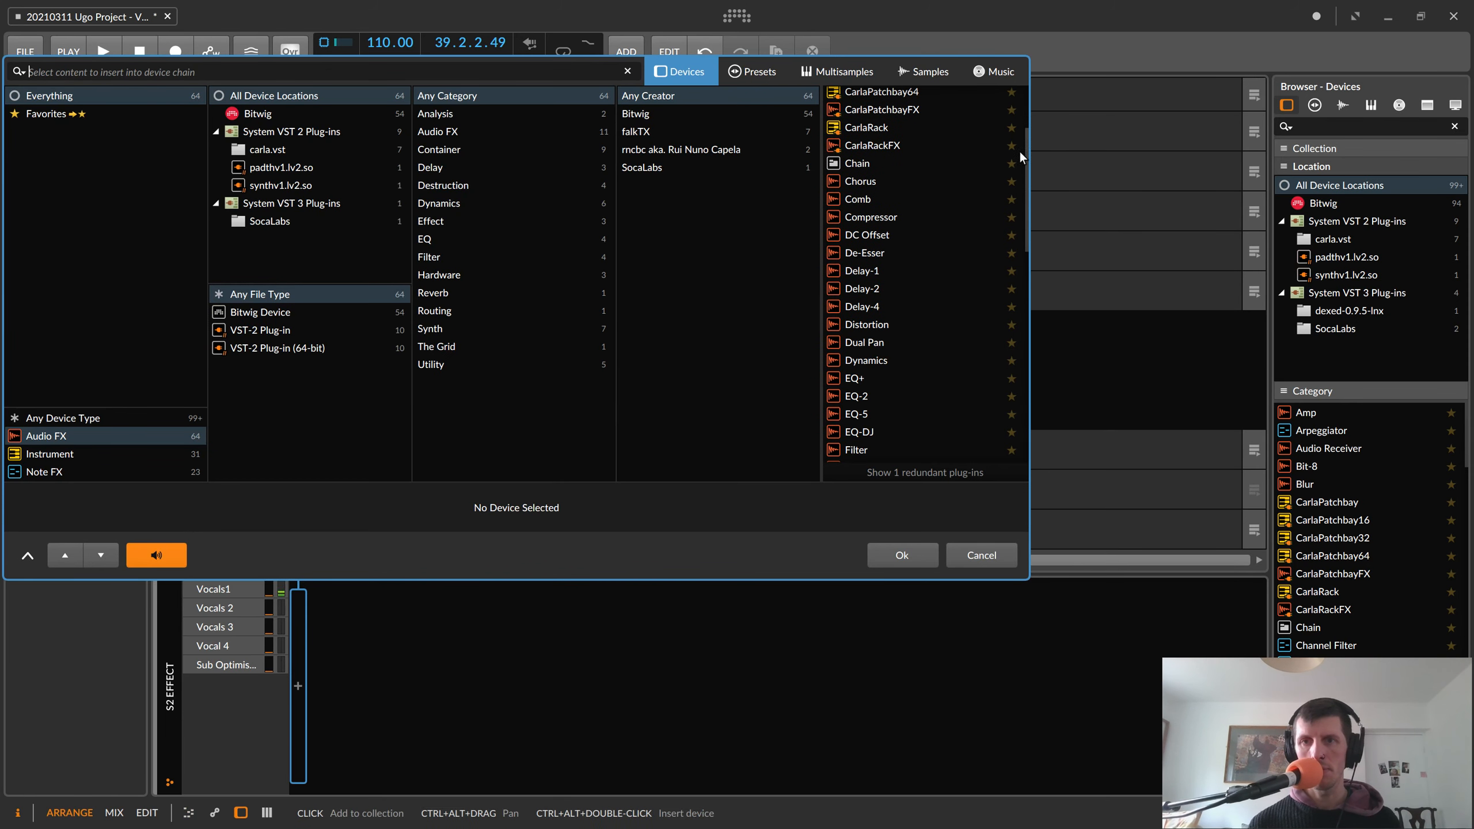
scroll(1007, 342, "down", 8)
scroll(900, 338, "down", 2)
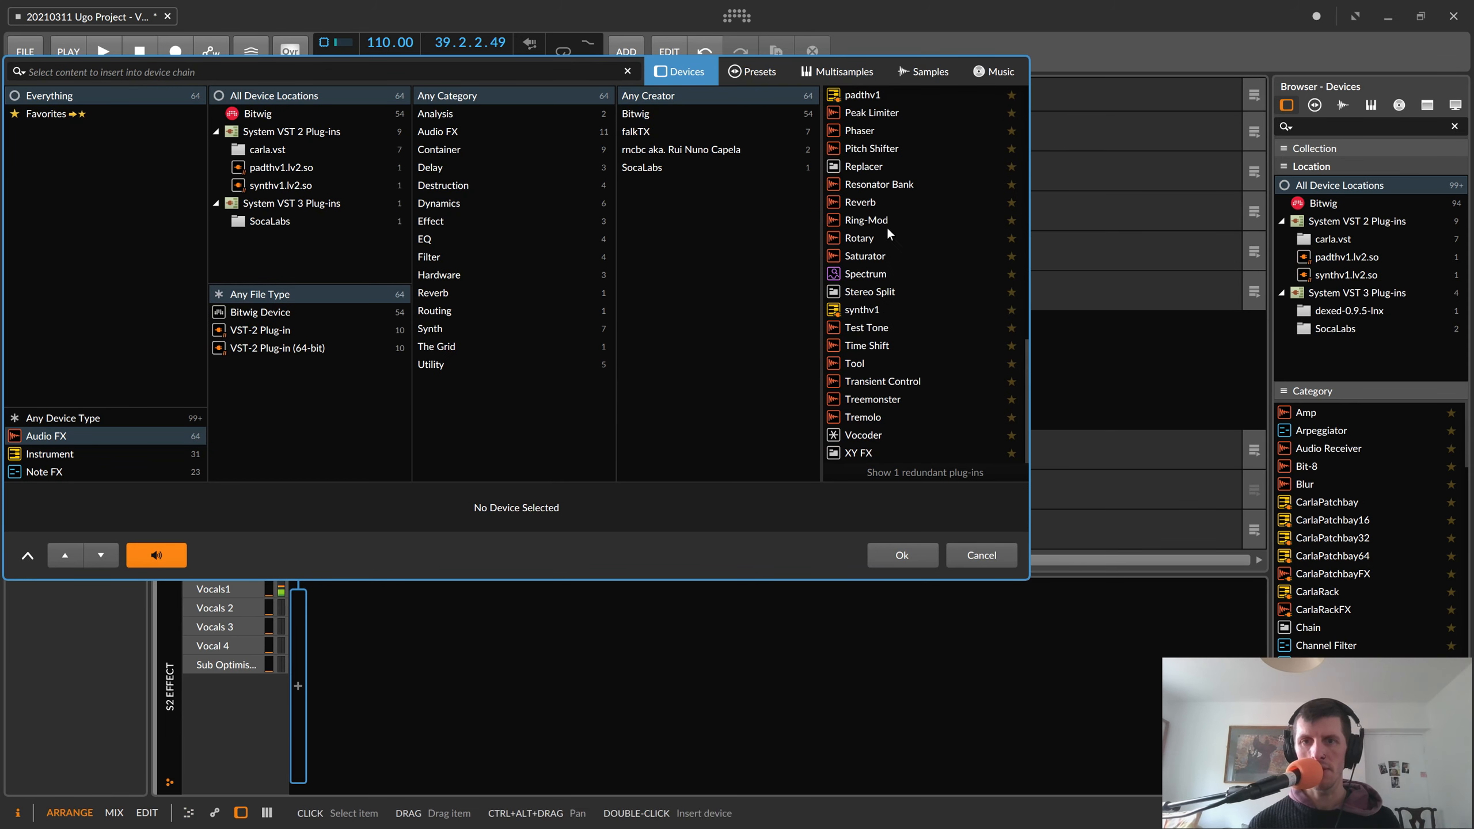
left_click(864, 202)
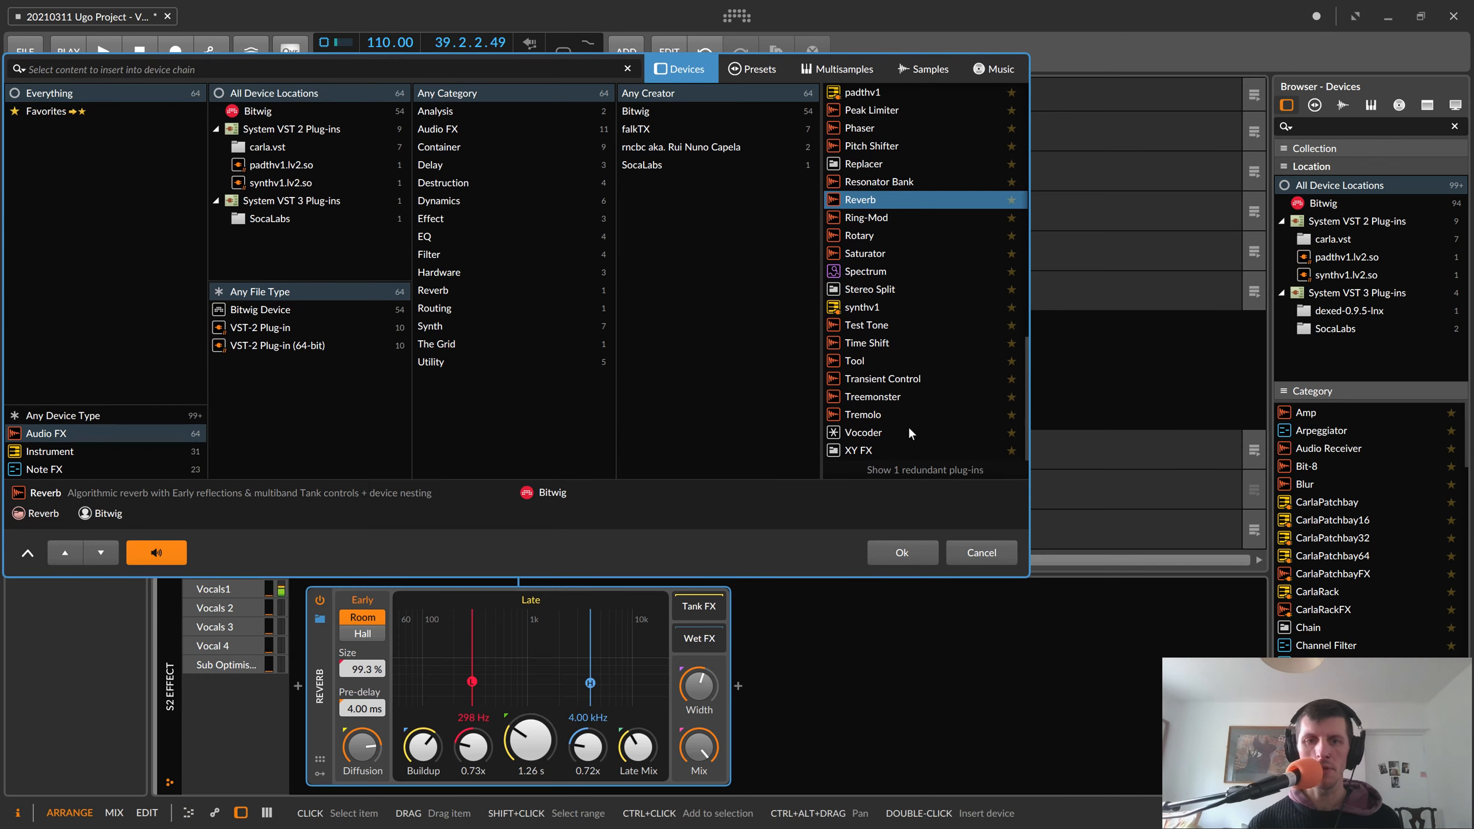
left_click(891, 559)
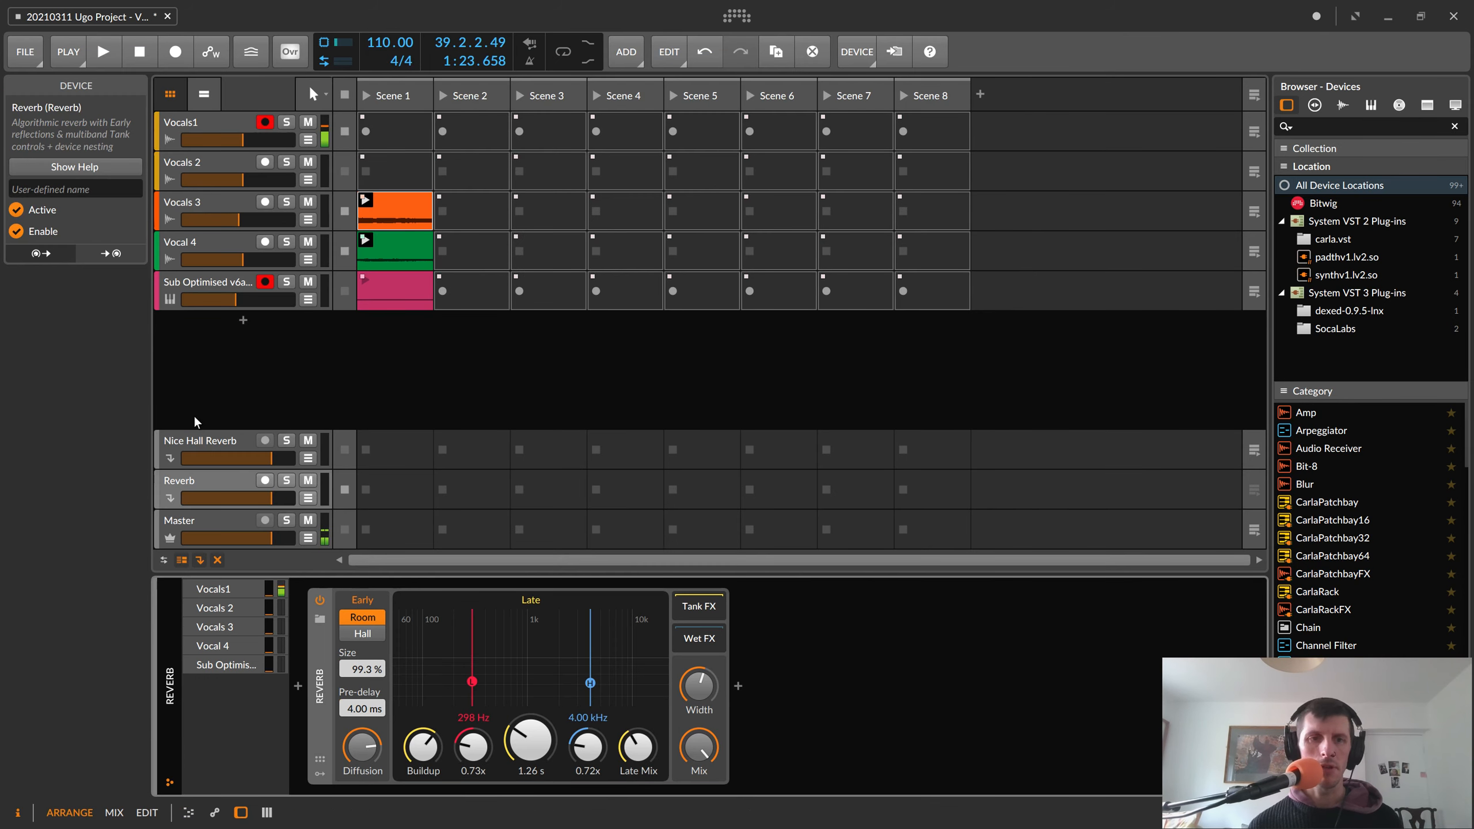
- Delete the Reverb device from the new effect track
left_click(208, 477)
left_click(318, 652)
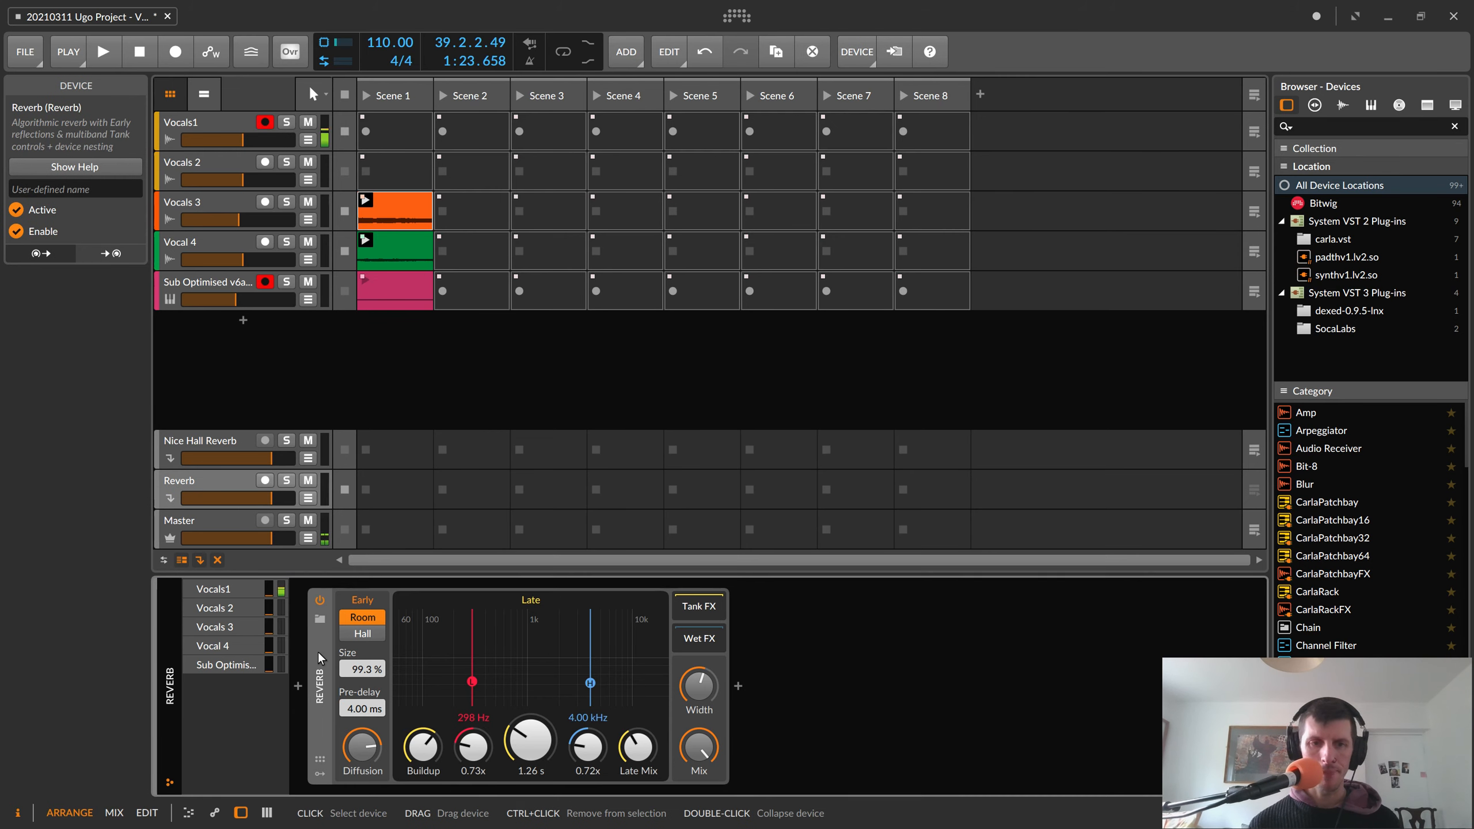
key("Delete")
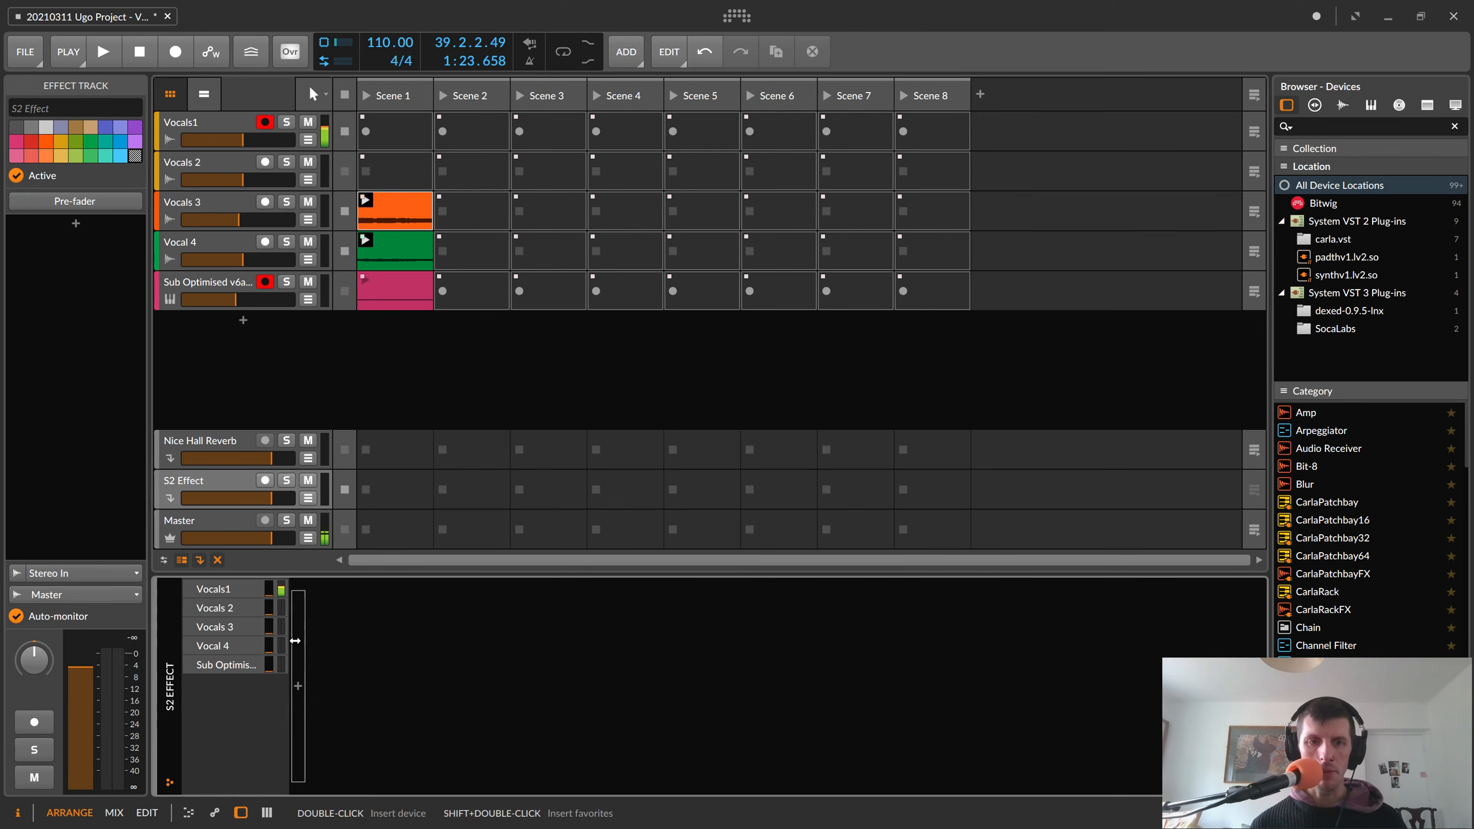
- Insert a Delay-2 device on the empty effect track
left_click(298, 686)
scroll(905, 279, "down", 7)
scroll(905, 253, "up", 4)
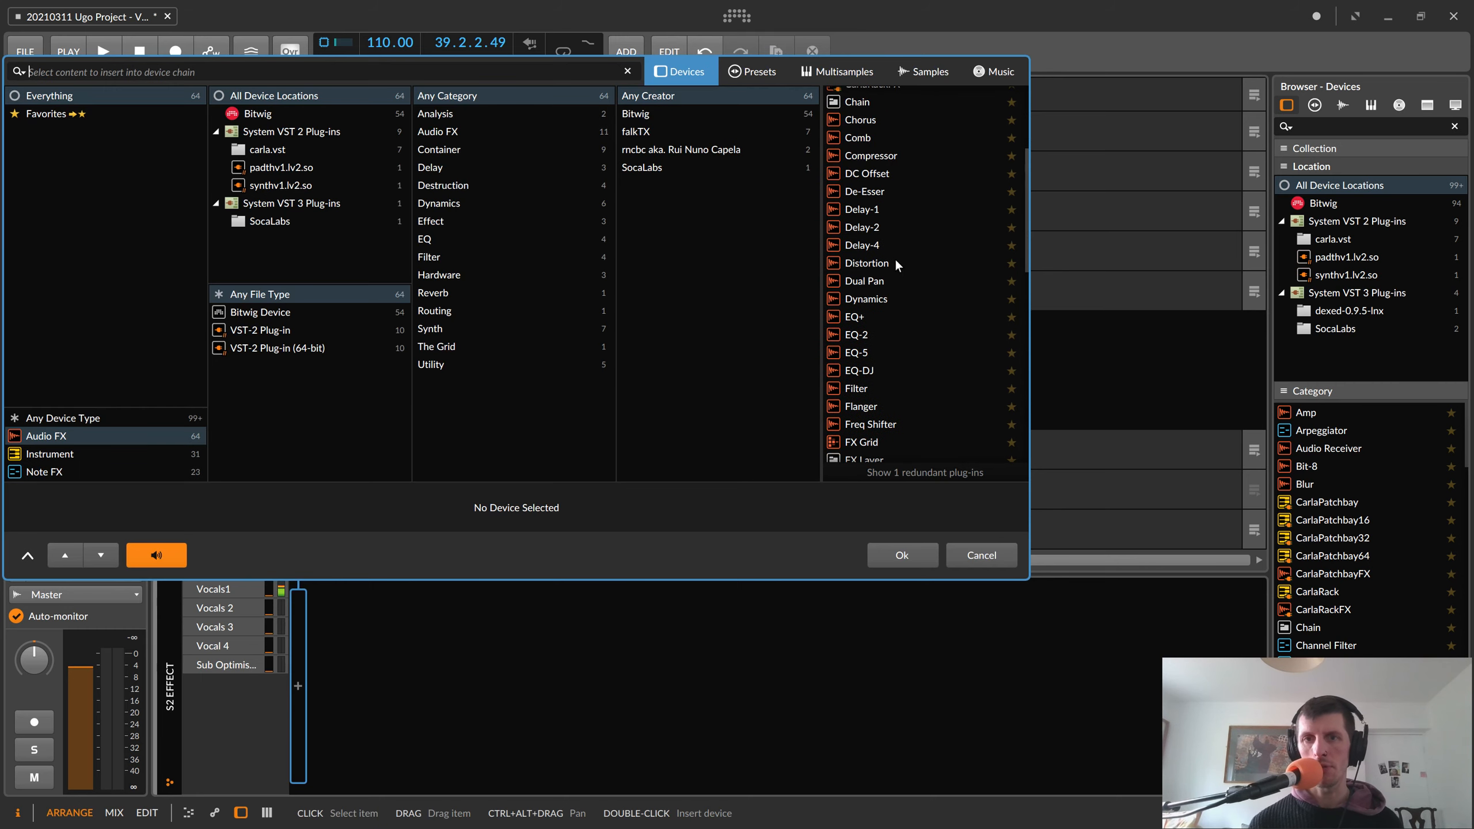
left_click(861, 226)
left_click(902, 555)
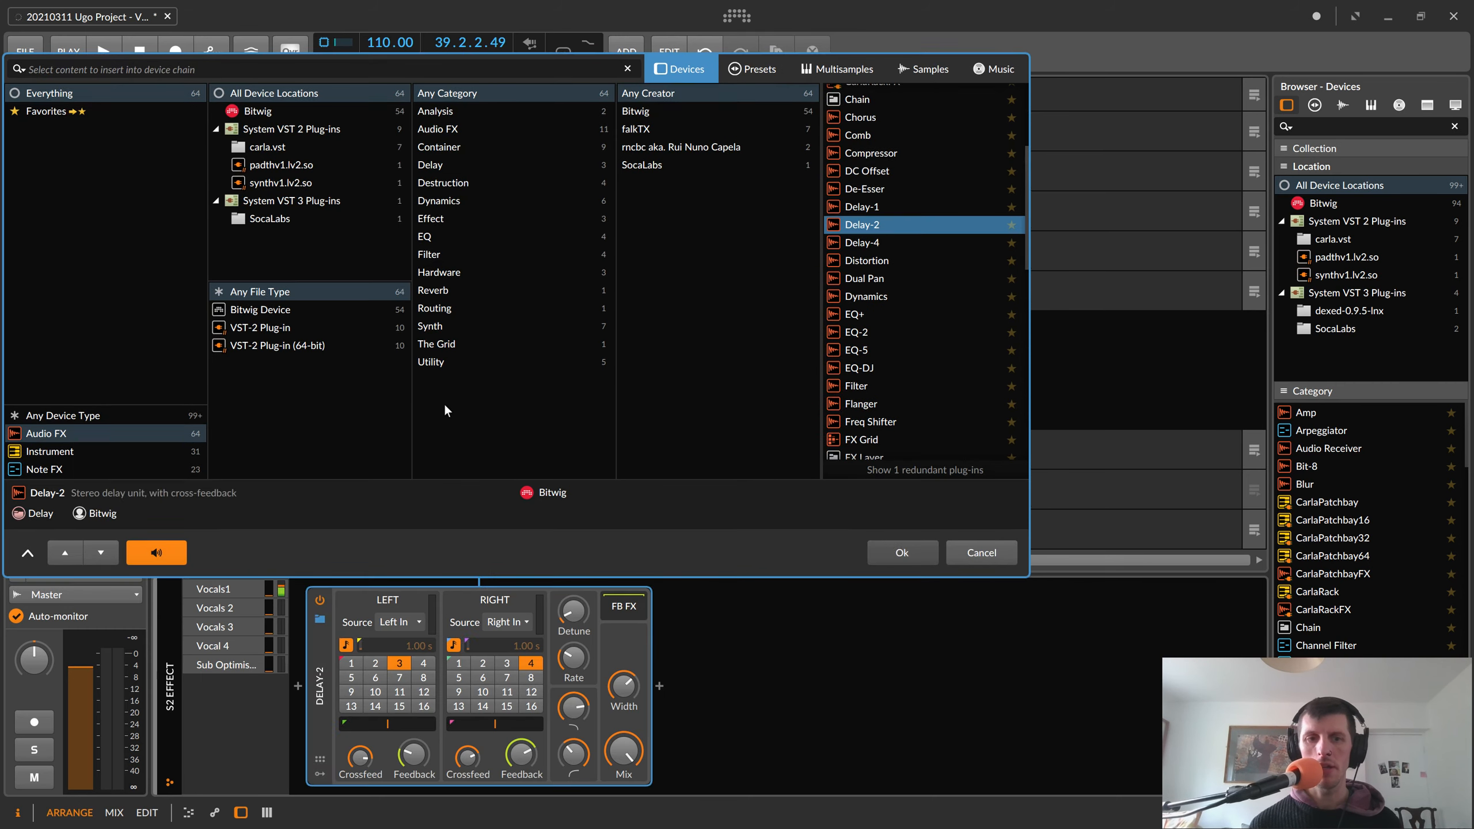
- Move the Delay-2 effect track above the Nice Hall Reverb track
left_click(198, 122)
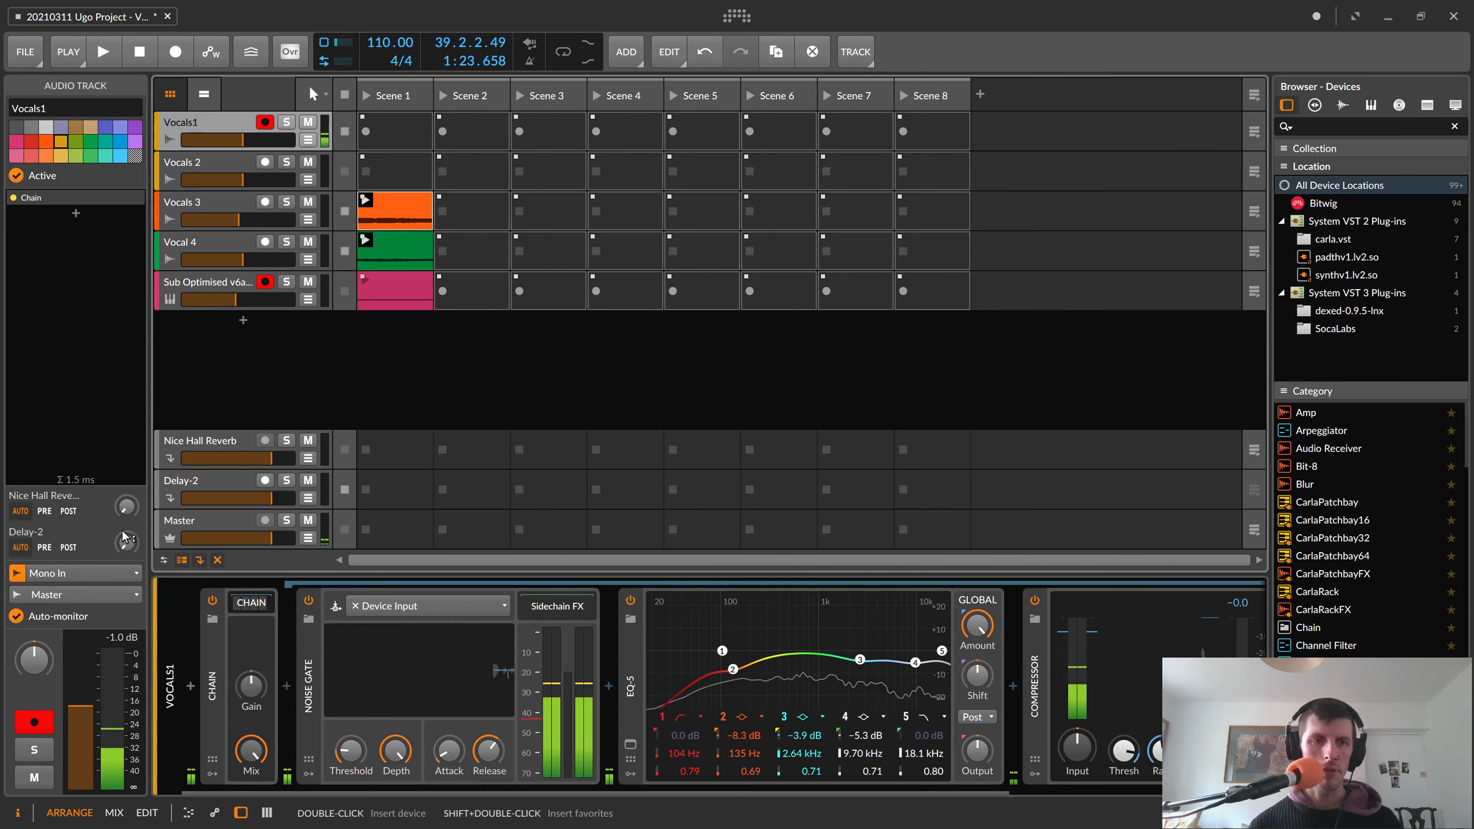
left_click(195, 481)
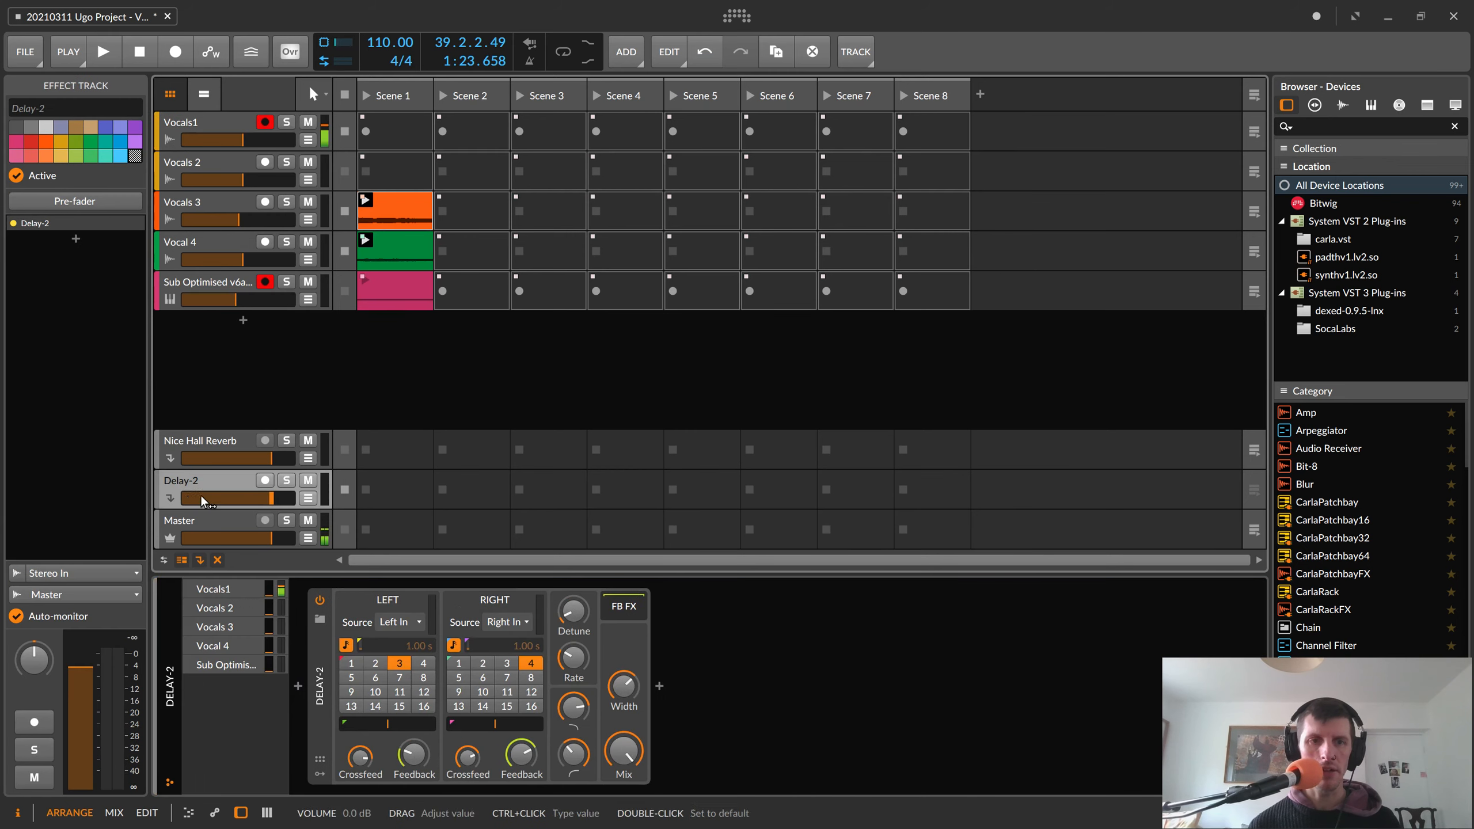
left_click_drag(189, 478, 190, 431)
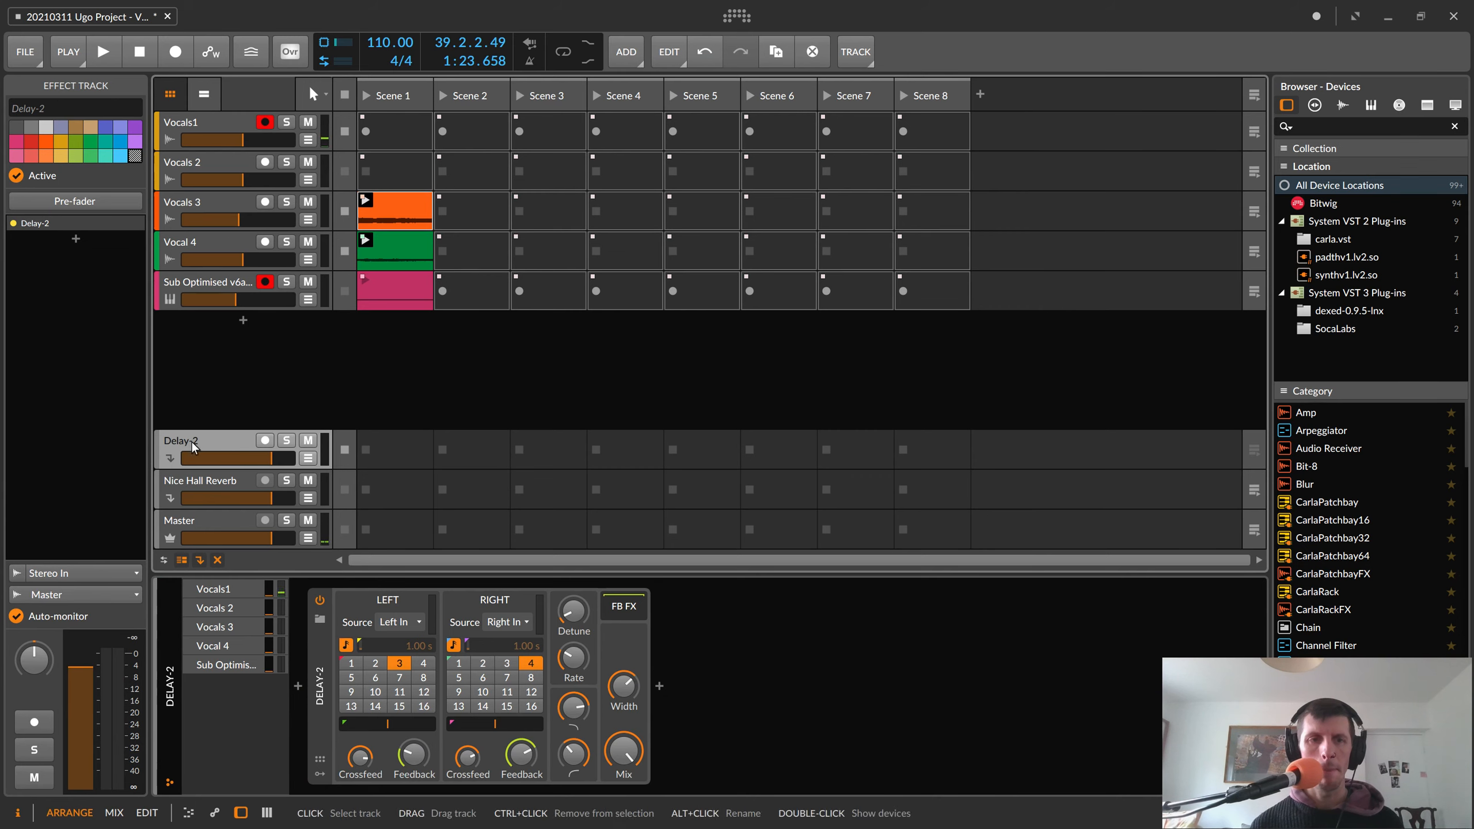
- Audition the Delay-2 send on Vocals1, then turn it back down to −∞ dB
left_click(201, 115)
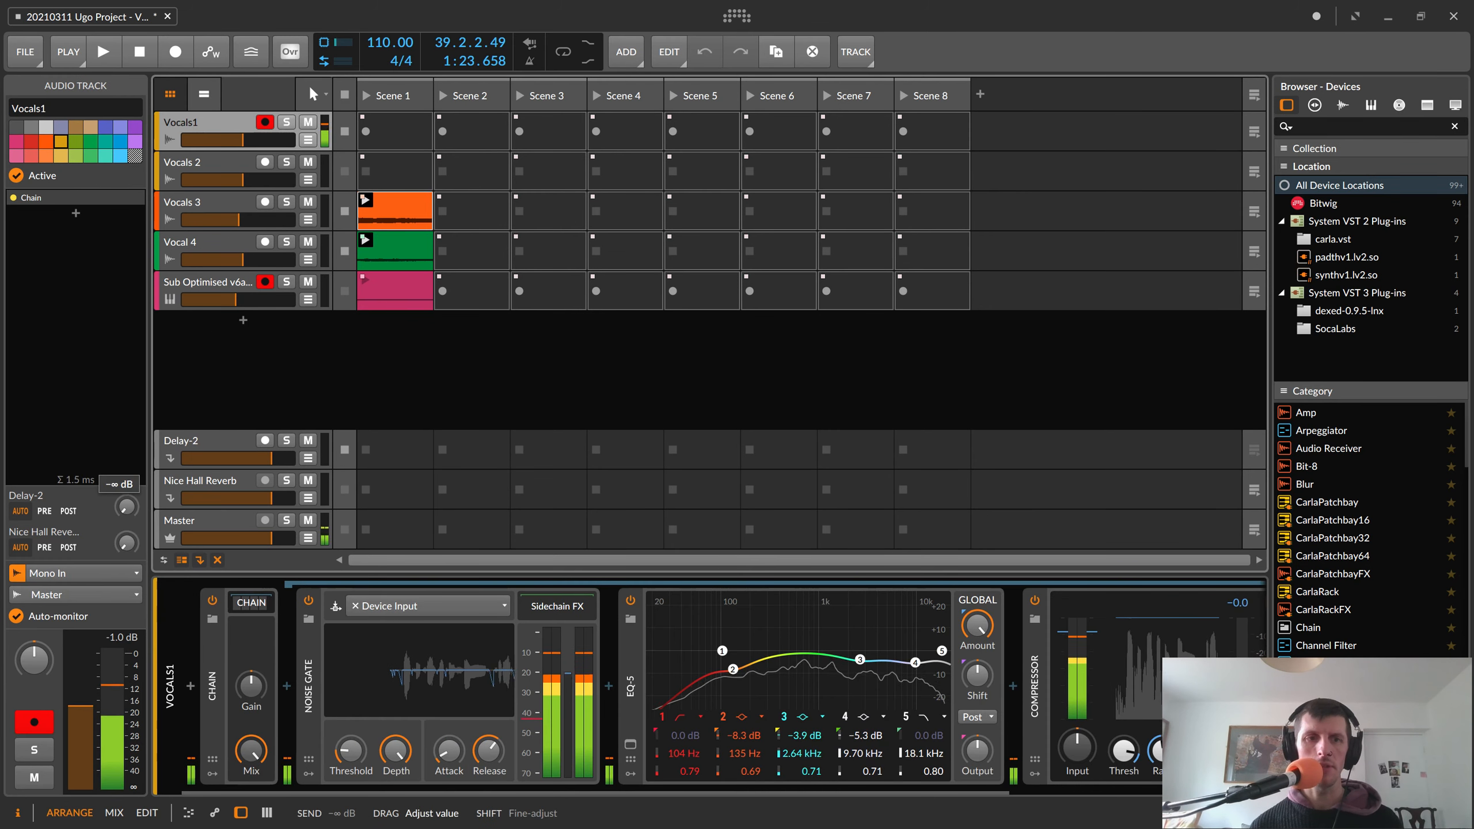
mouse_move(126, 506)
left_mouse_down()
mouse_move(126, 490)
mouse_move(126, 505)
left_mouse_up()
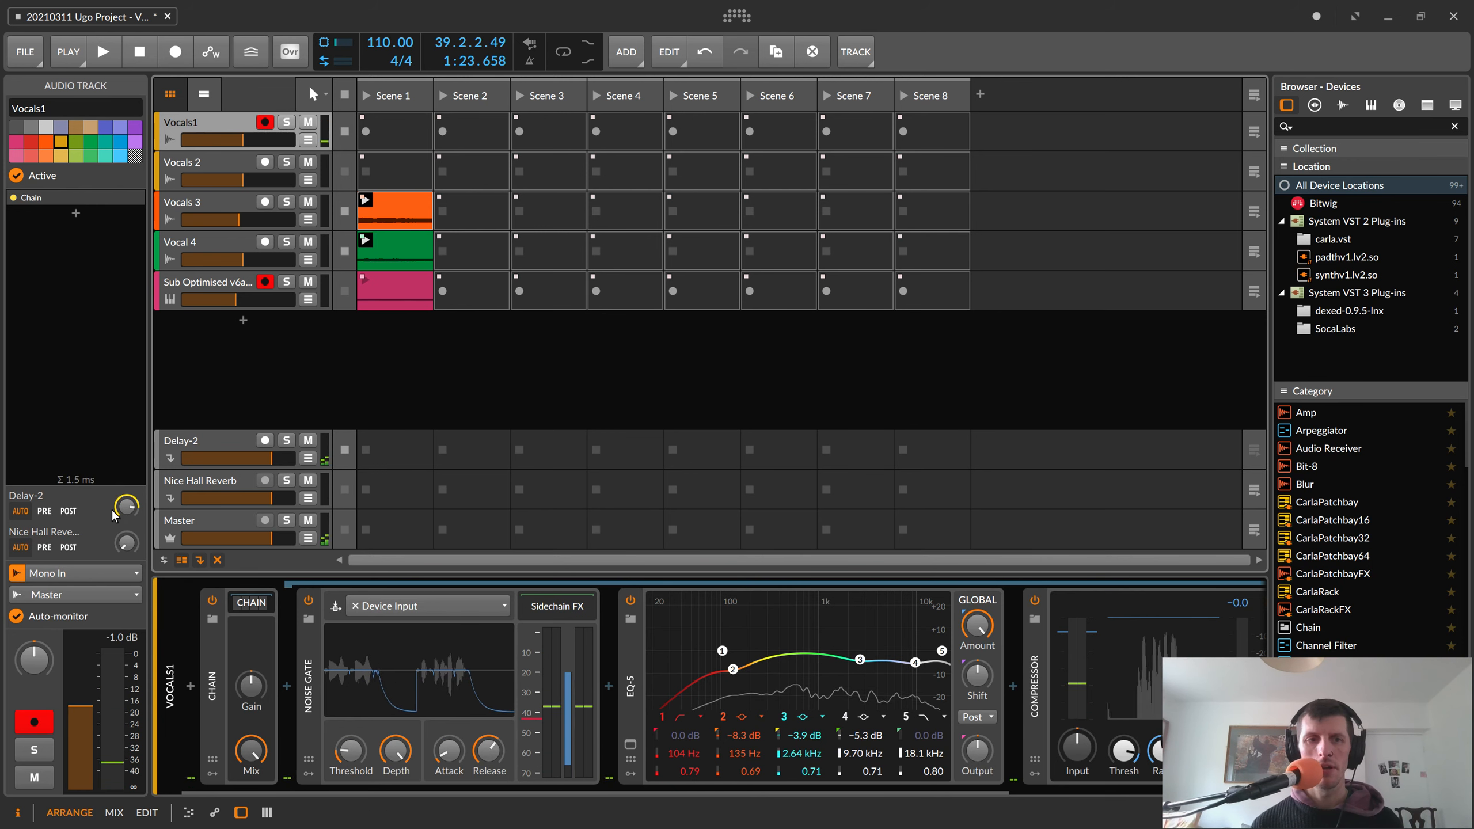
left_click_drag(122, 511, 129, 547)
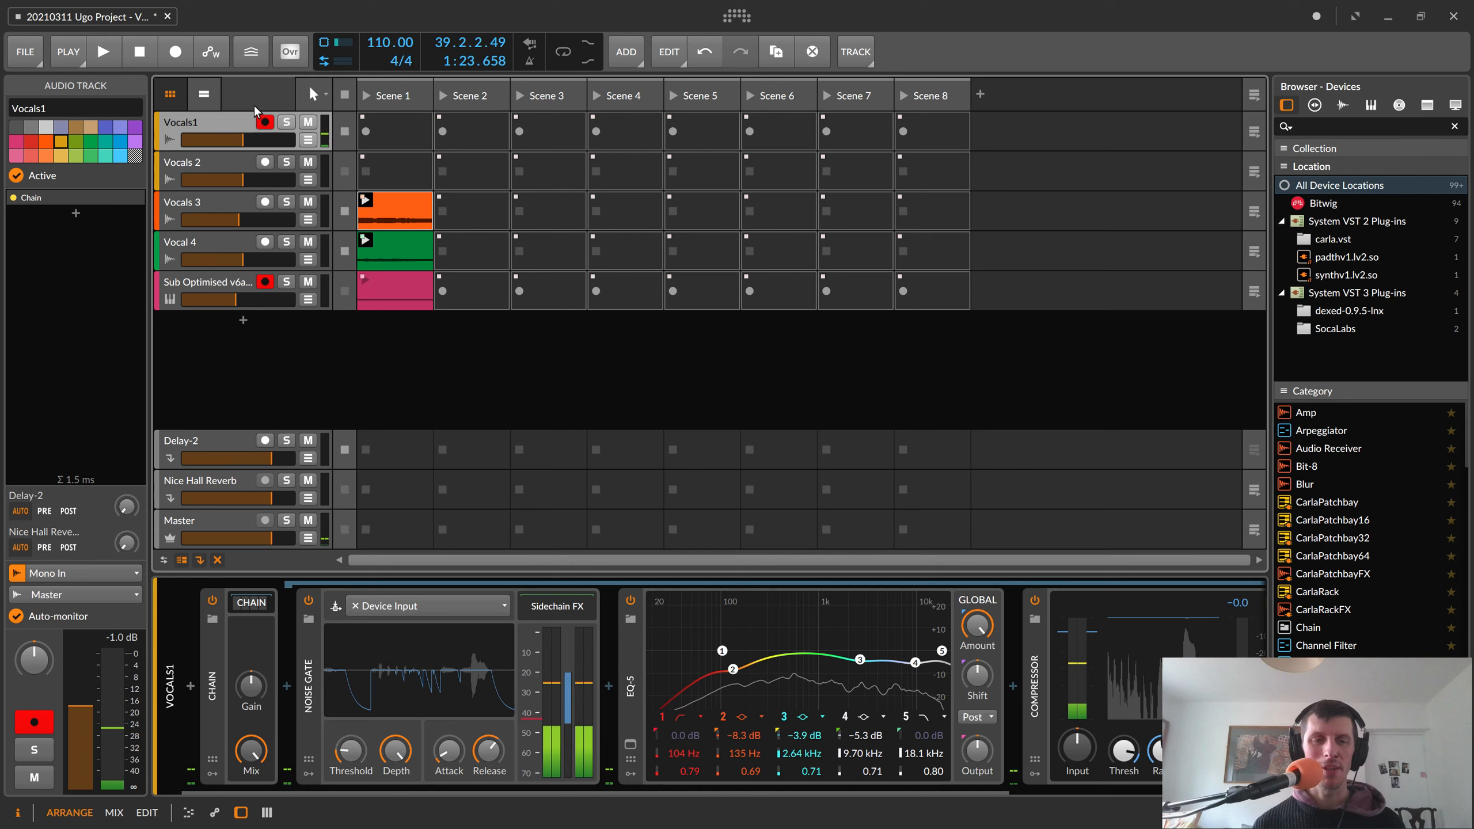
left_click(195, 442)
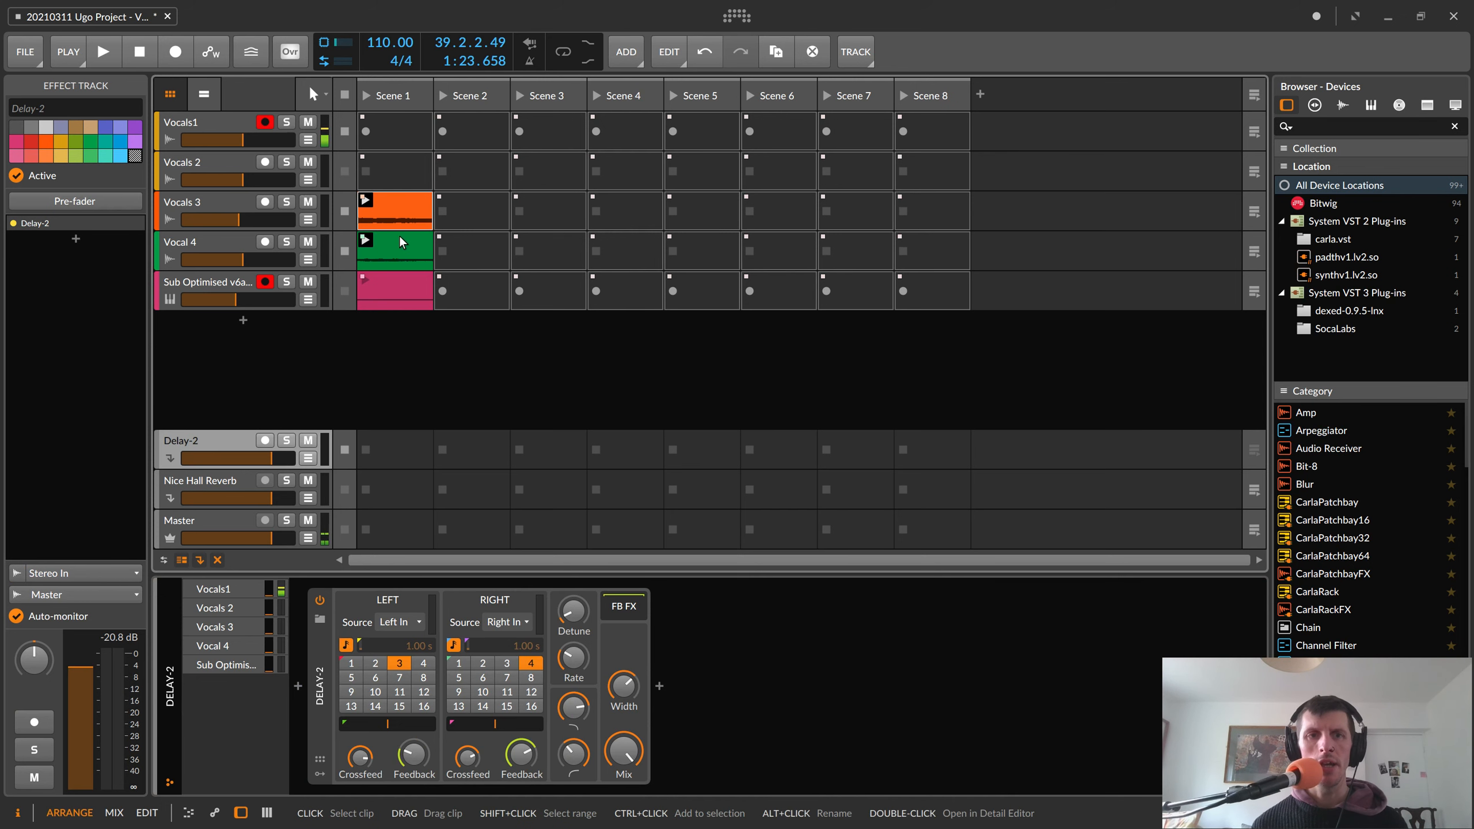
- Launch Scene 1, mute the Sub Optimised track and lower the volumes of Vocals 3 and Vocal 4
left_click(367, 93)
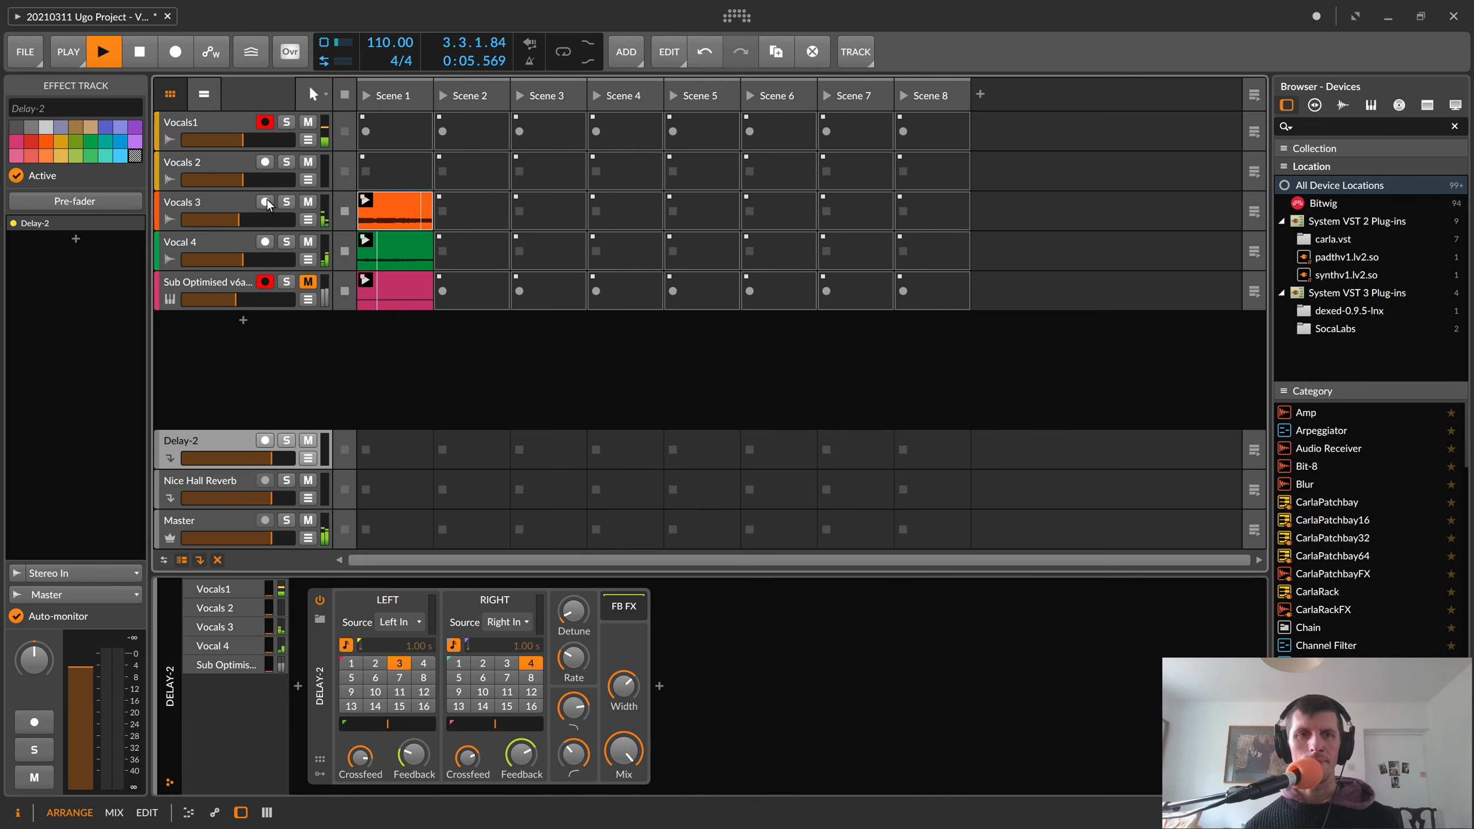
left_click_drag(240, 221, 225, 261)
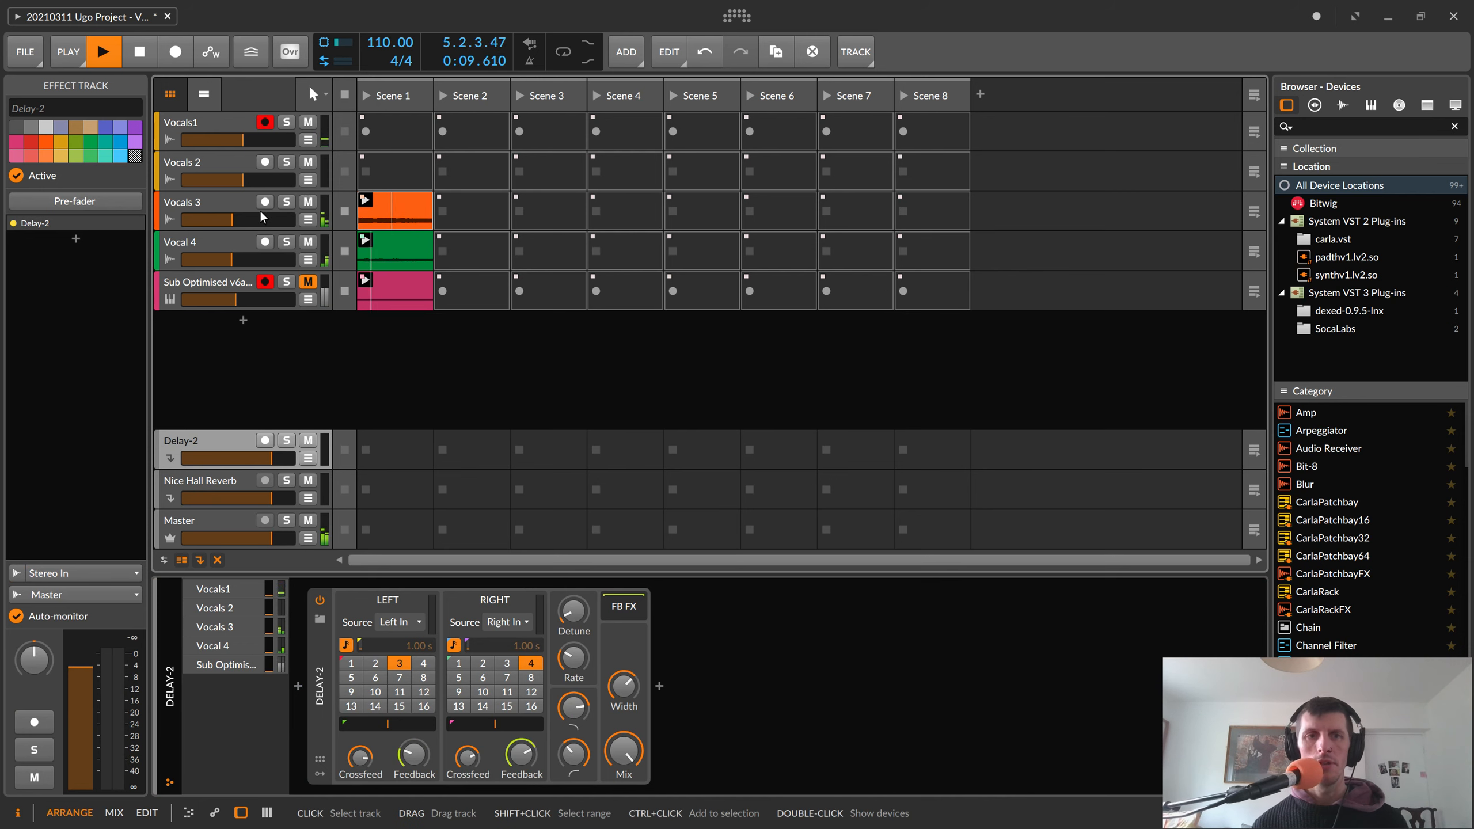
left_click(226, 200)
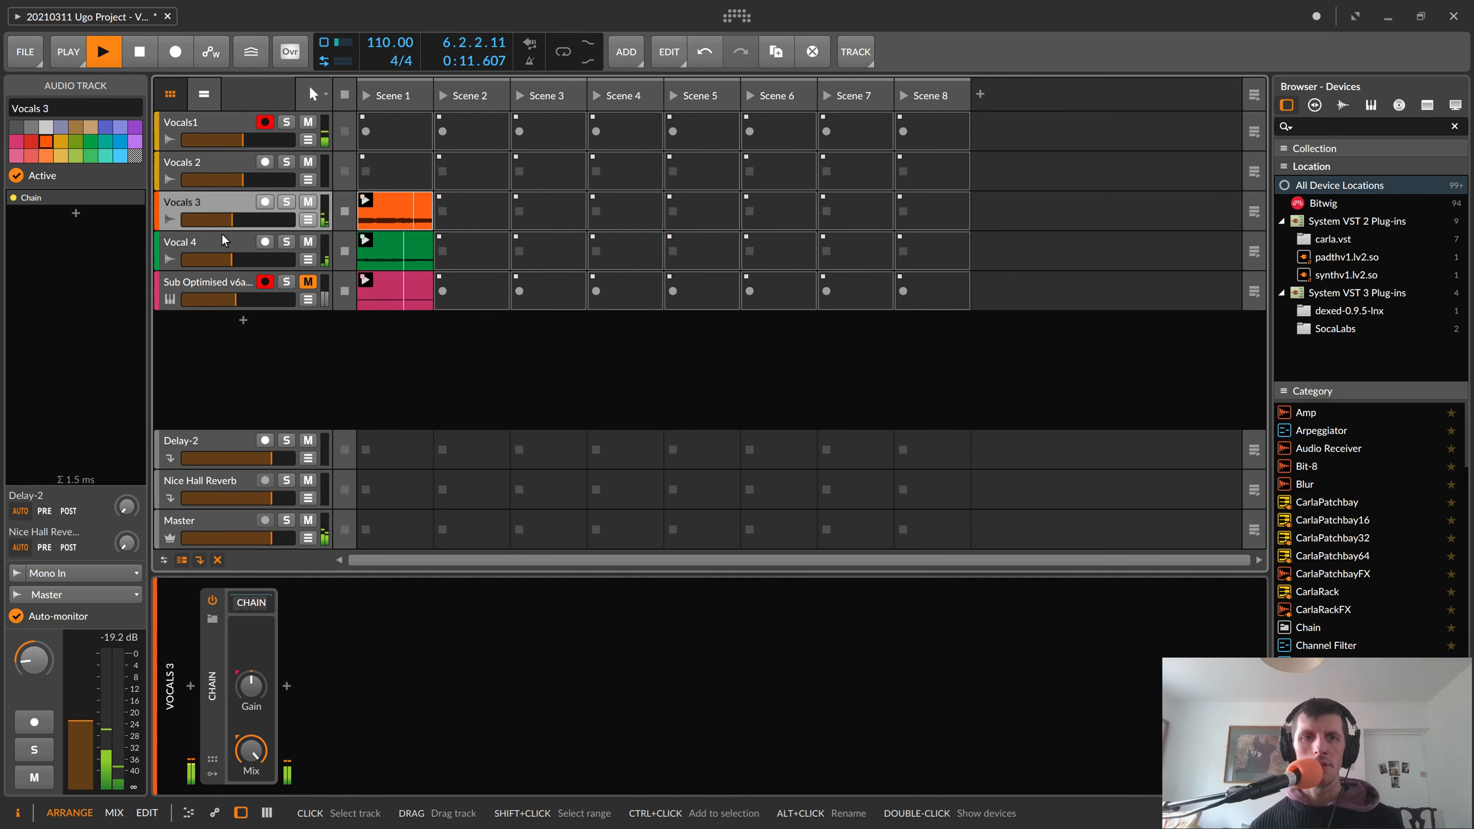
- Raise the Nice Hall Reverb send to −15.0 dB on Vocal 4 and to a similar level on Vocals 3, then restart playback
left_click(187, 241)
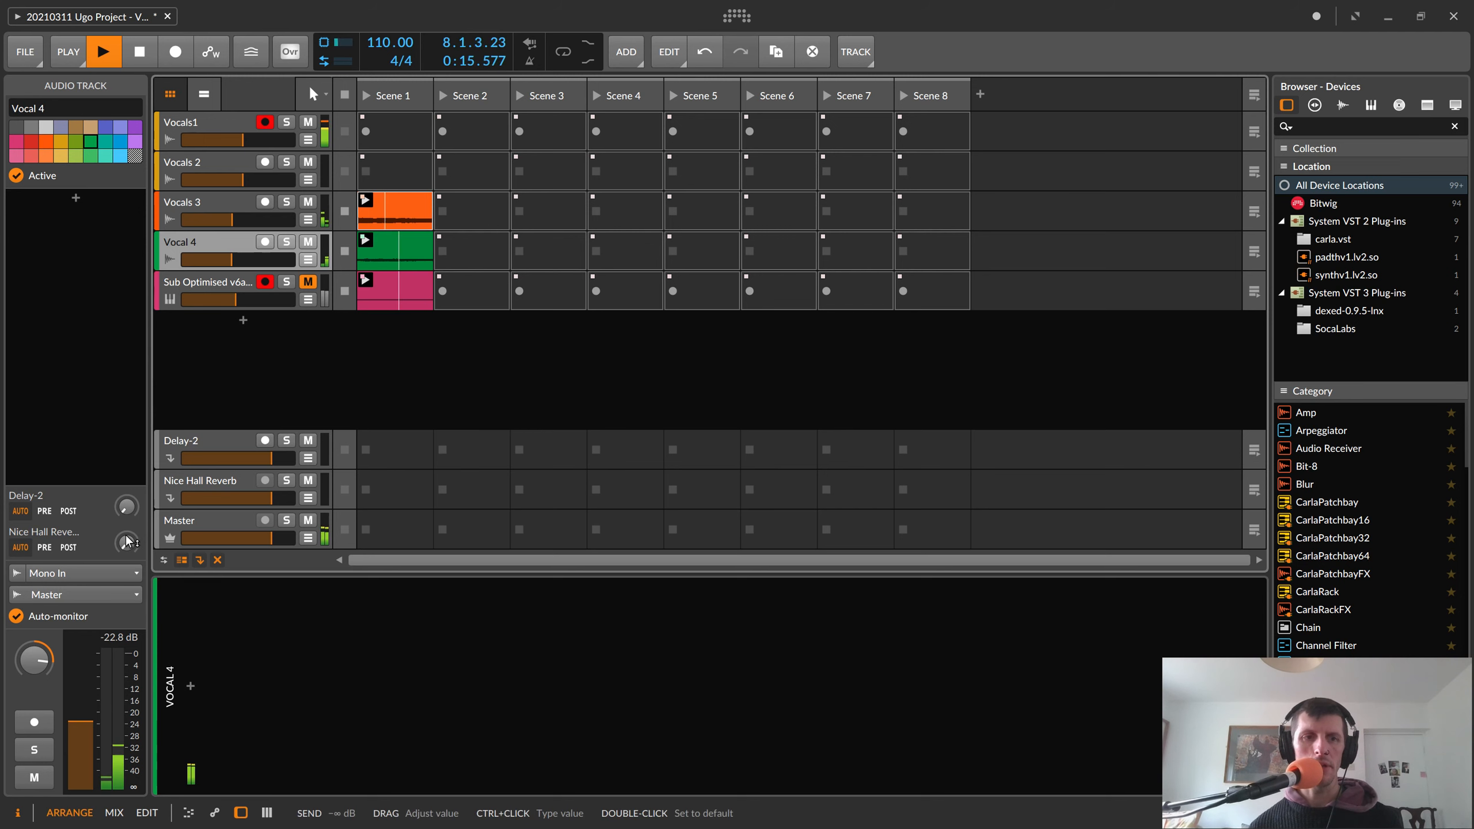
left_click_drag(127, 544, 127, 538)
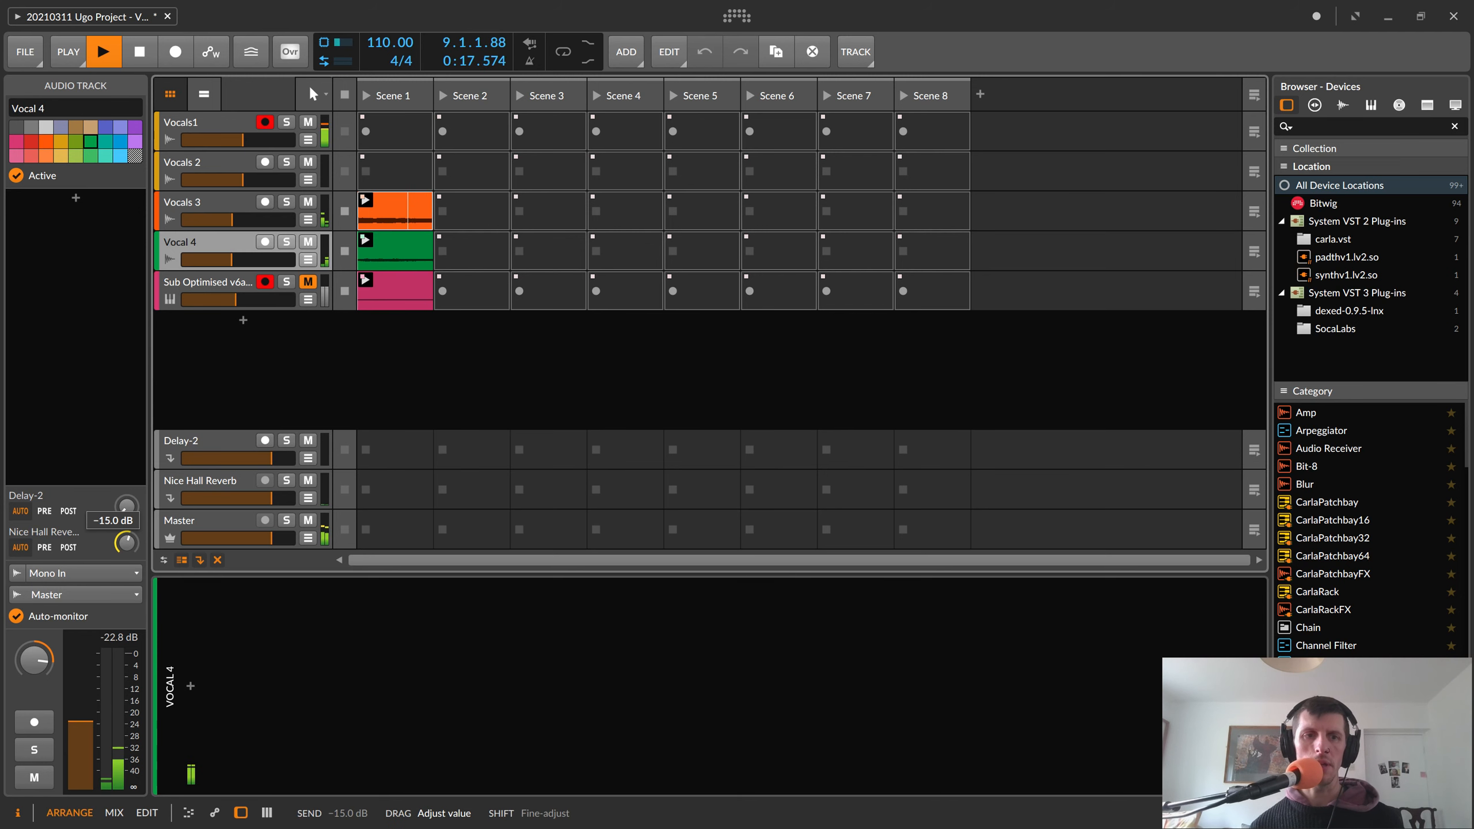
left_click(192, 202)
left_click_drag(123, 546, 124, 526)
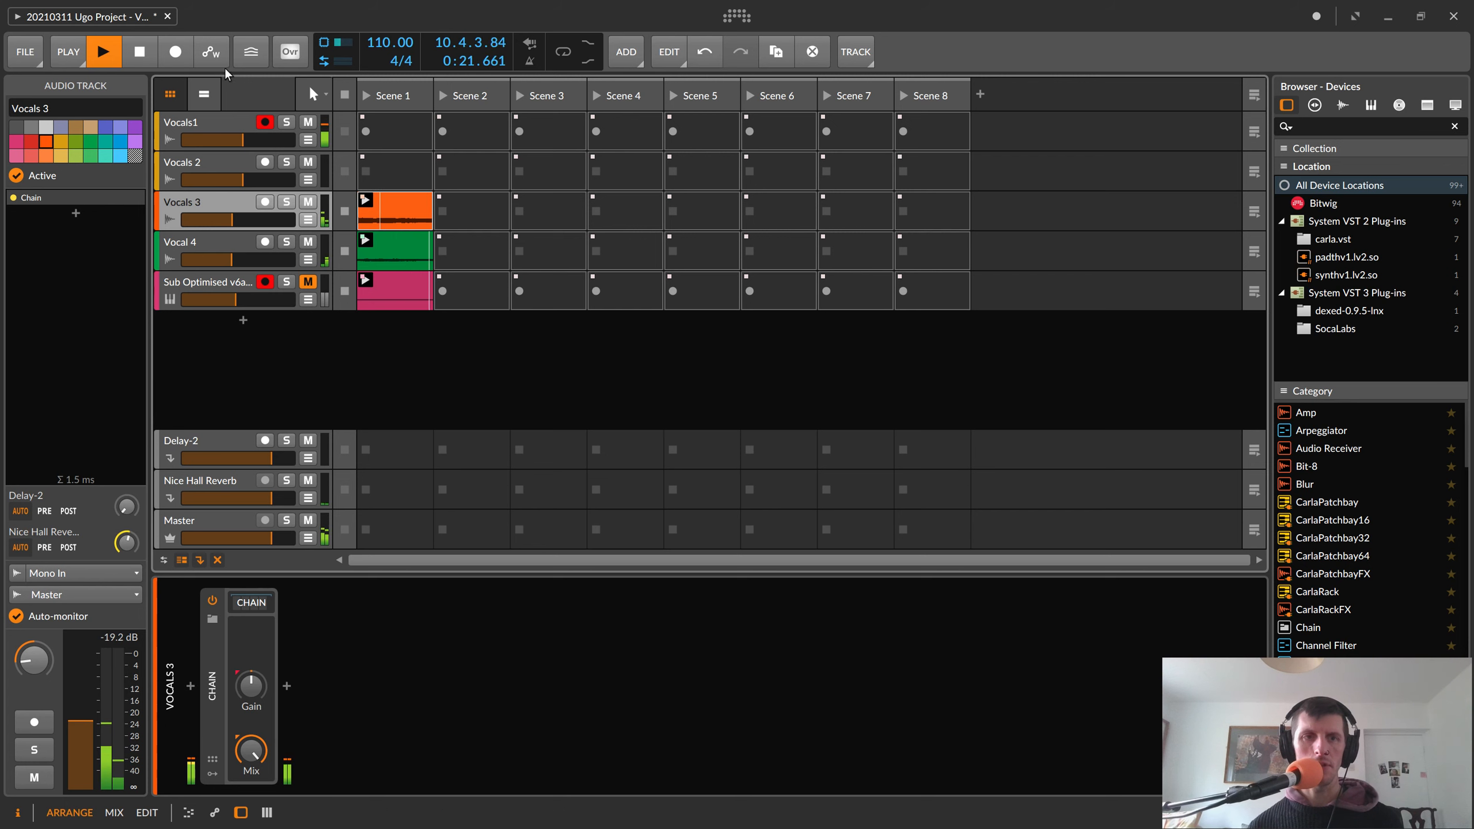
left_click(146, 56)
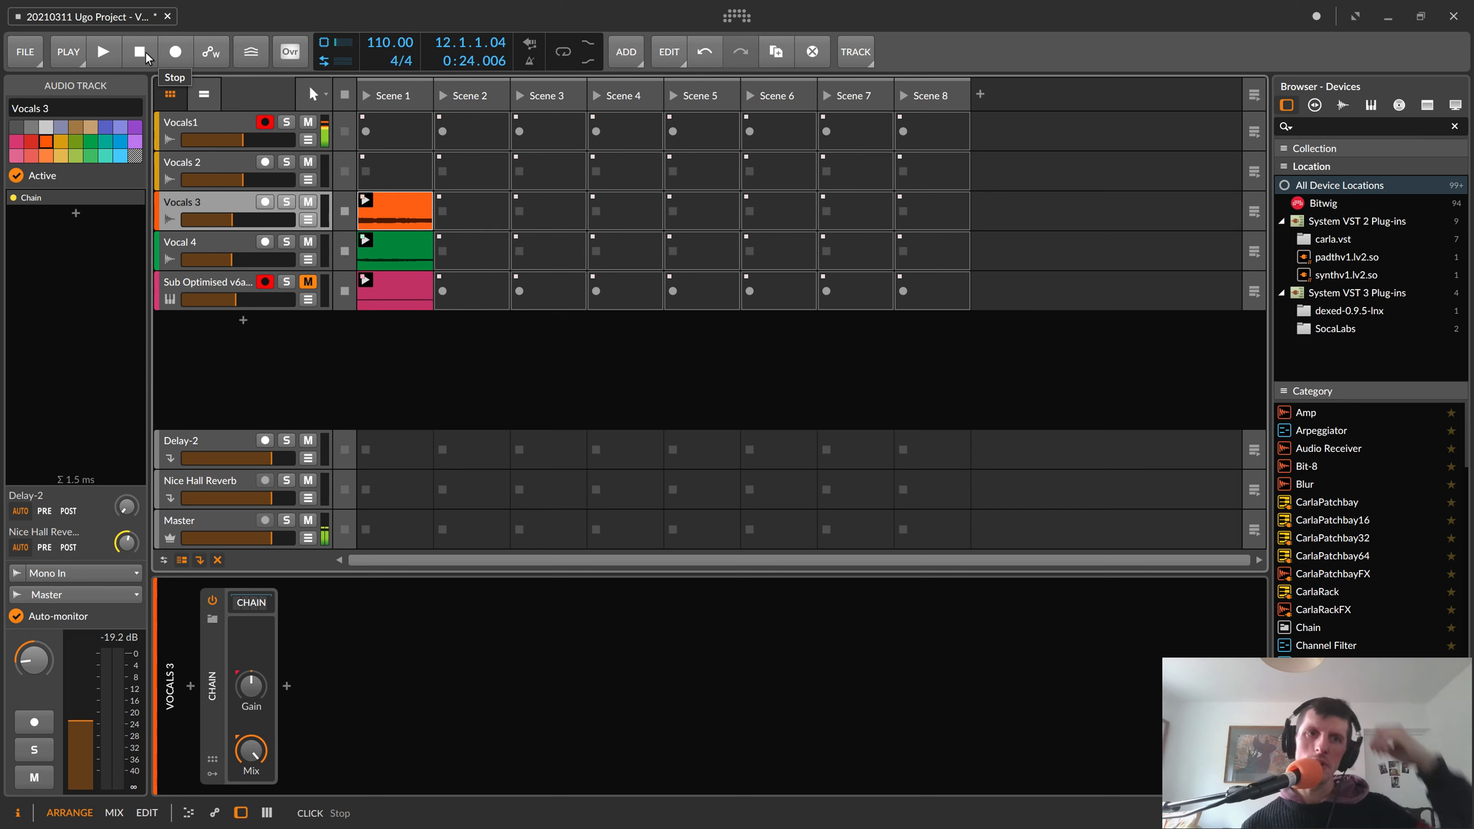
left_click(103, 51)
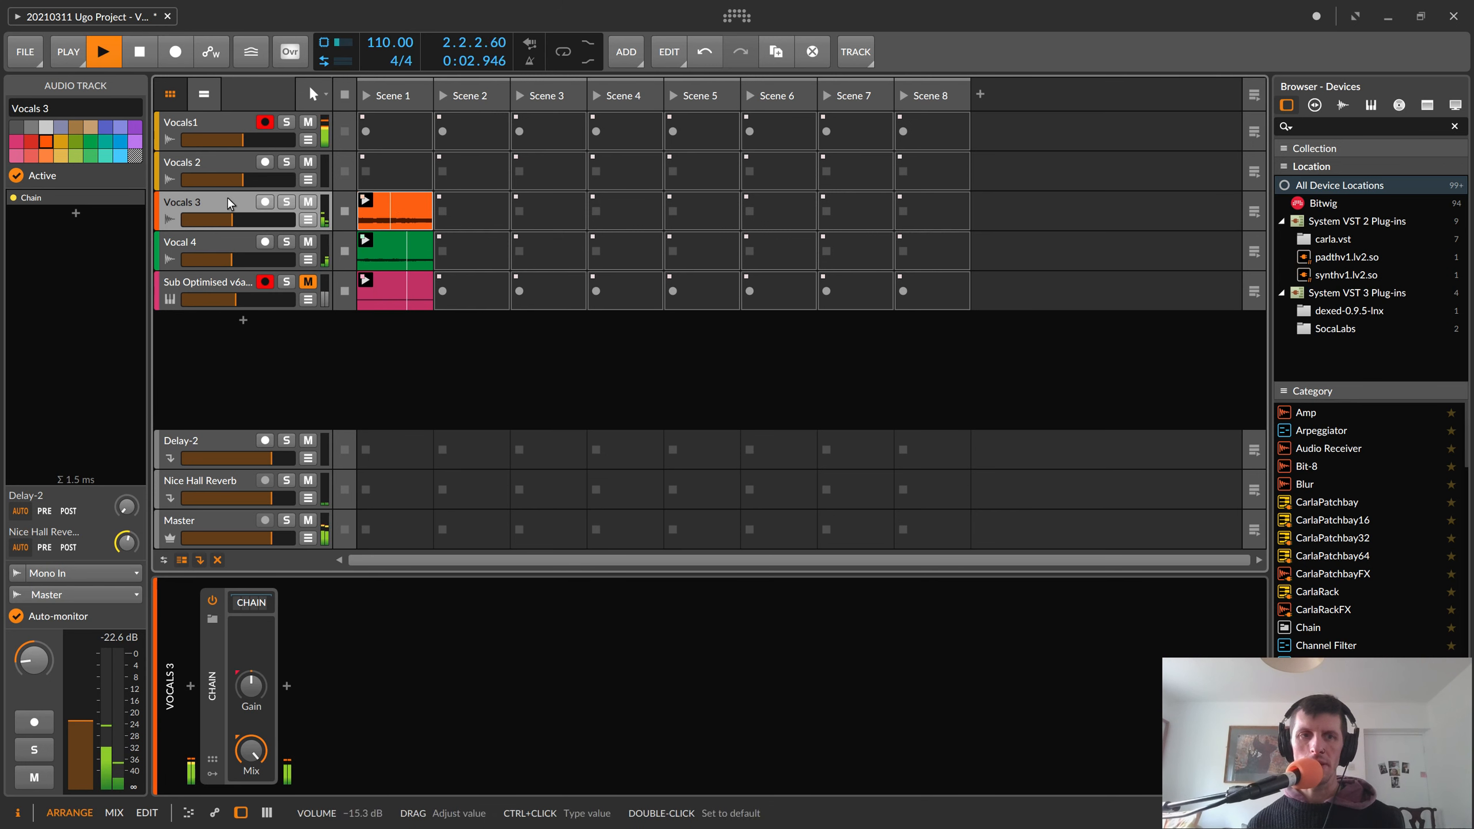
- Record a vocal loop into the Scene 1 slot of the Vocals1 track and stop its playback
left_click(366, 132)
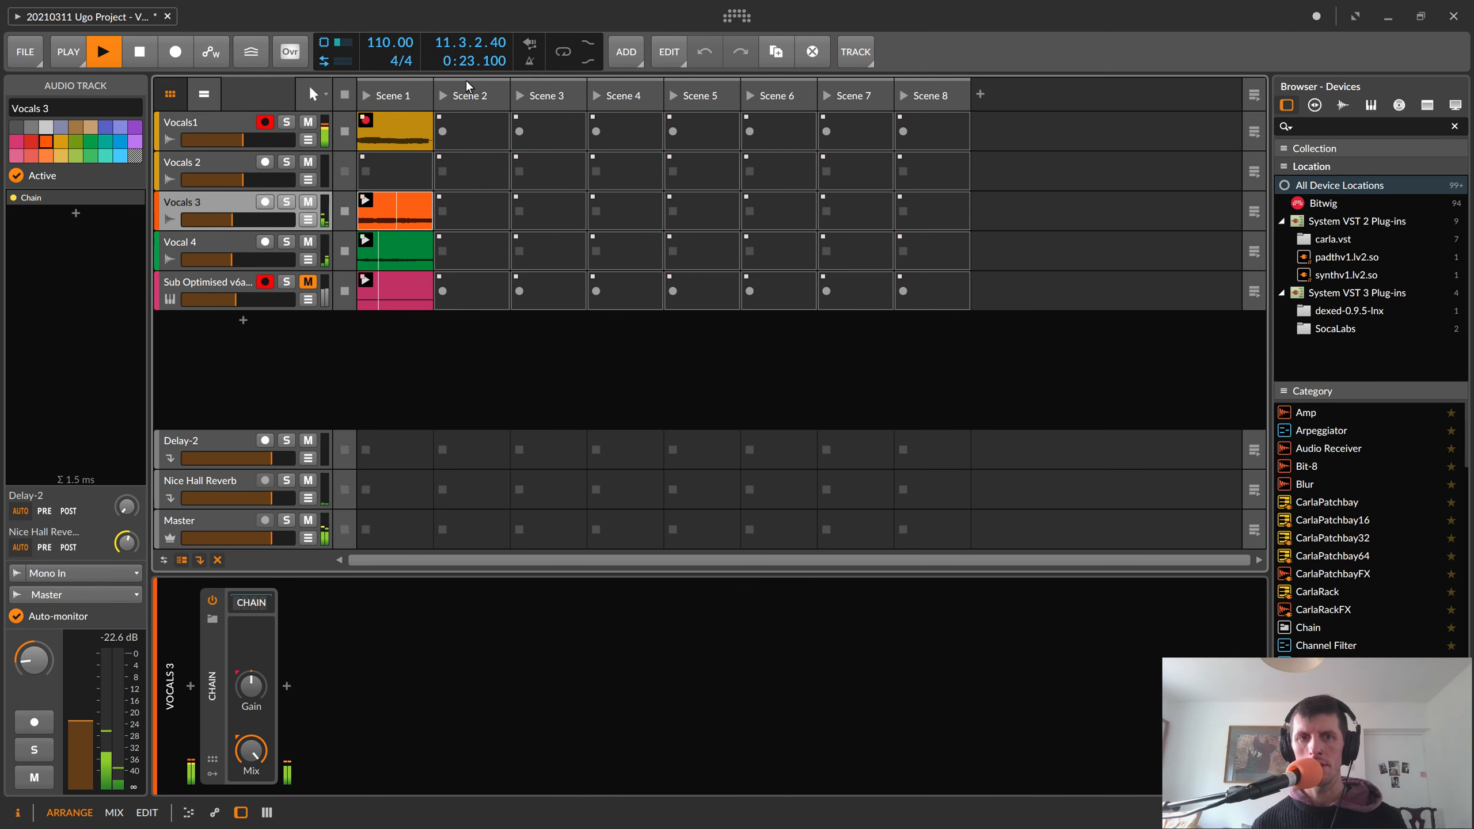
left_click(366, 123)
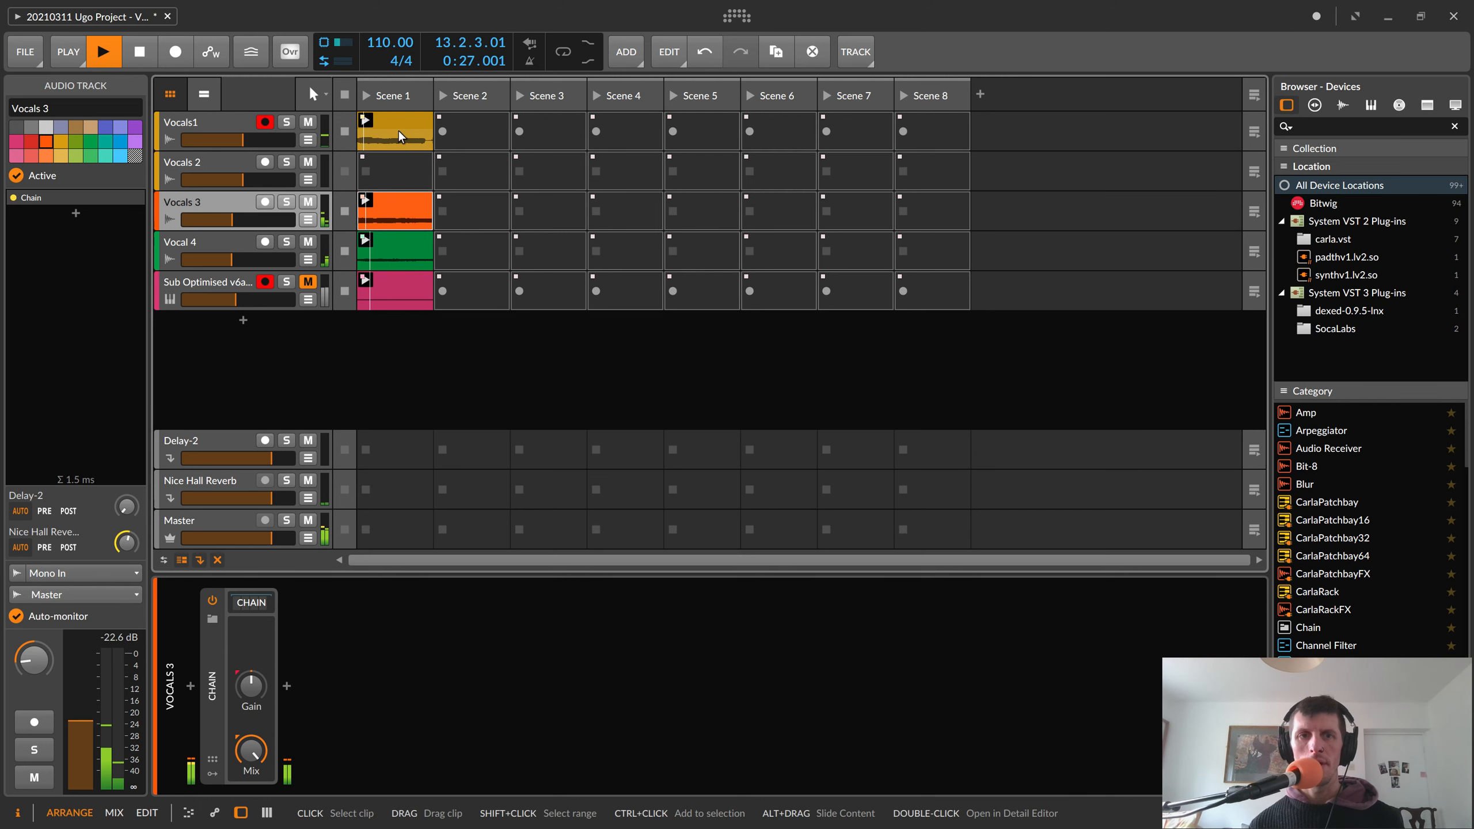
left_click(341, 132)
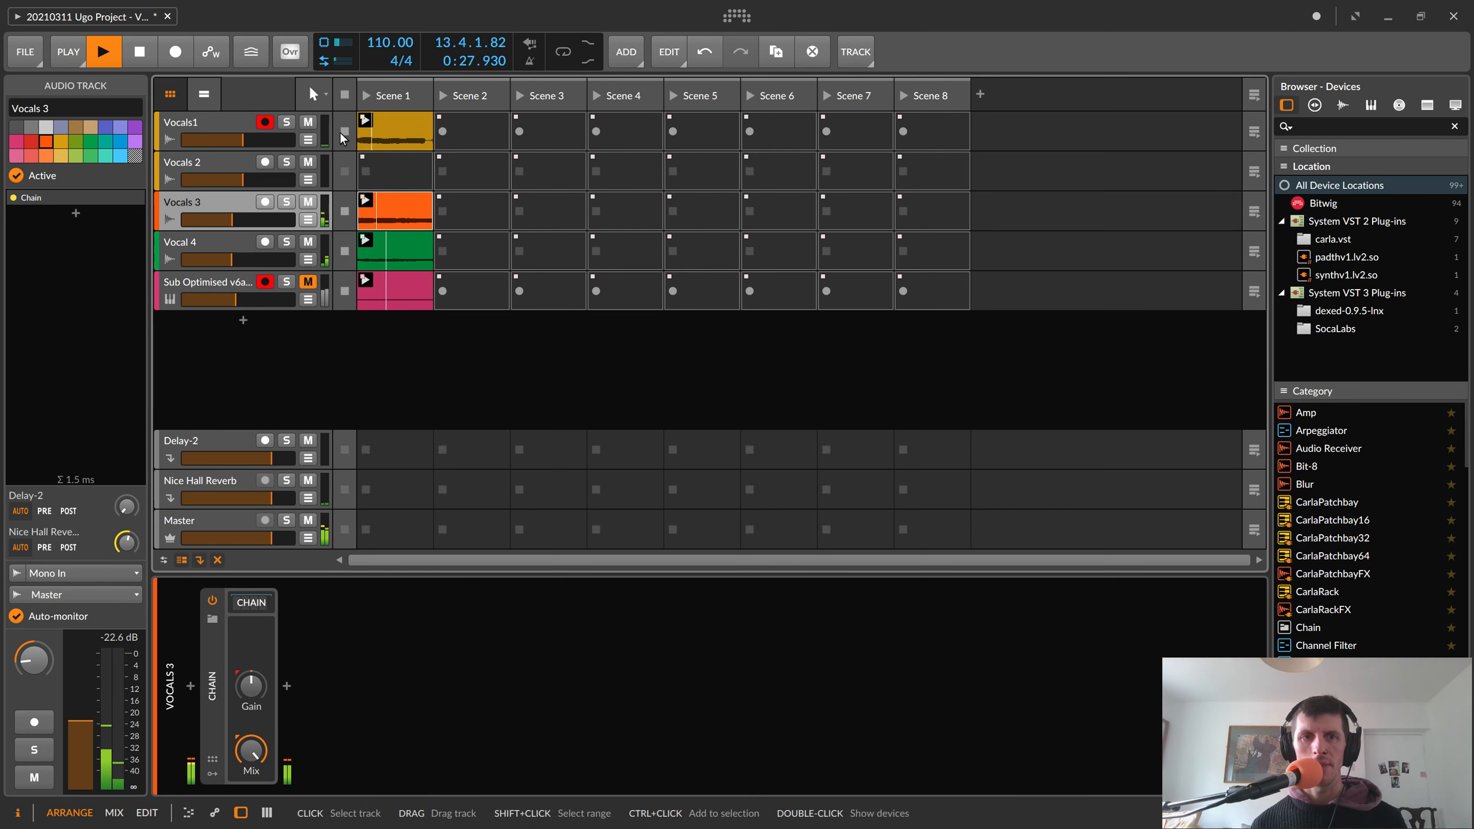
- Turn on the metronome and move the recorded Vocals1 clip from Scene 1 to the Scene 5 slot
left_click(533, 62)
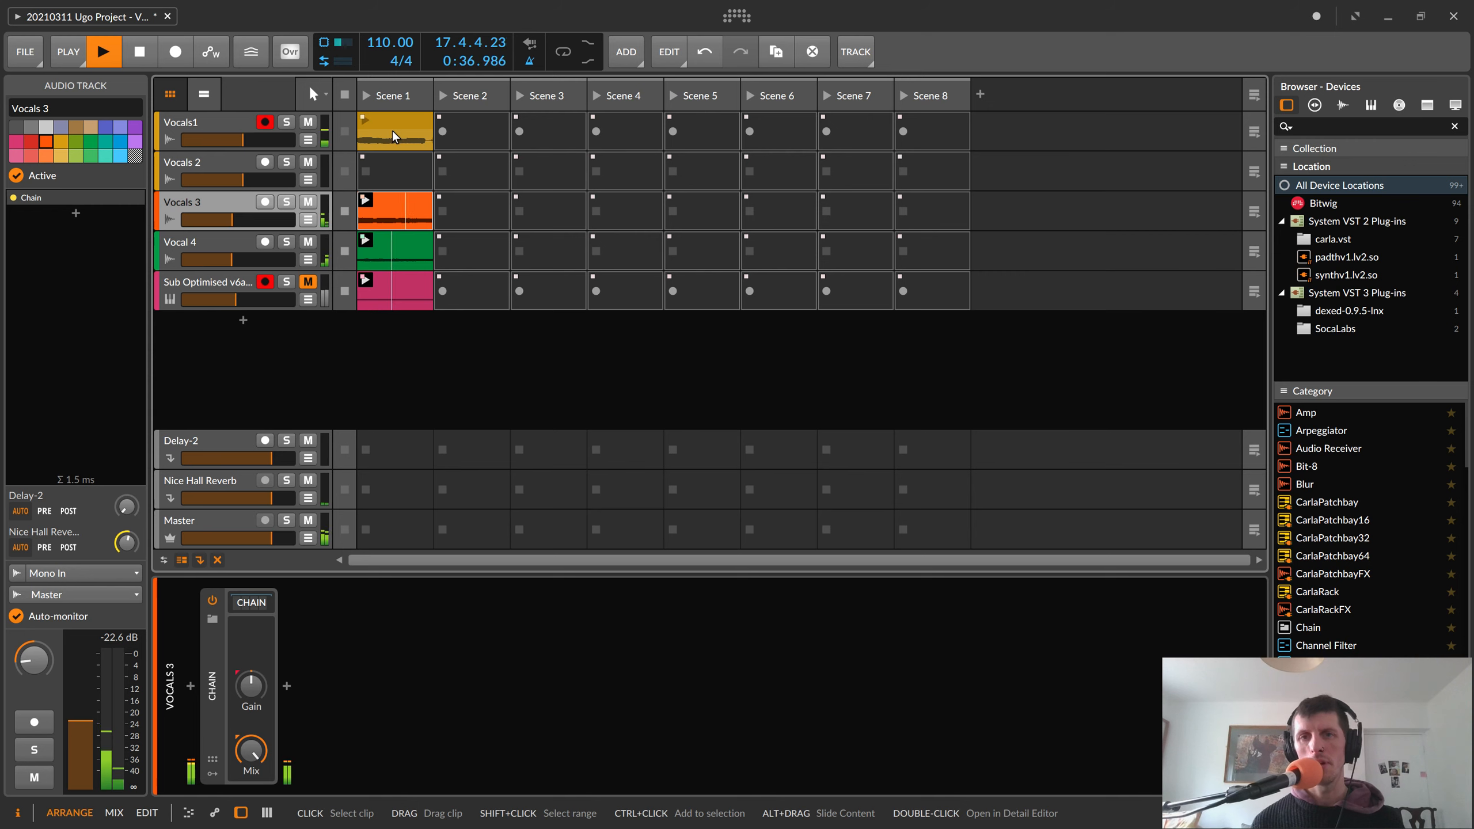
left_click_drag(392, 130, 702, 131)
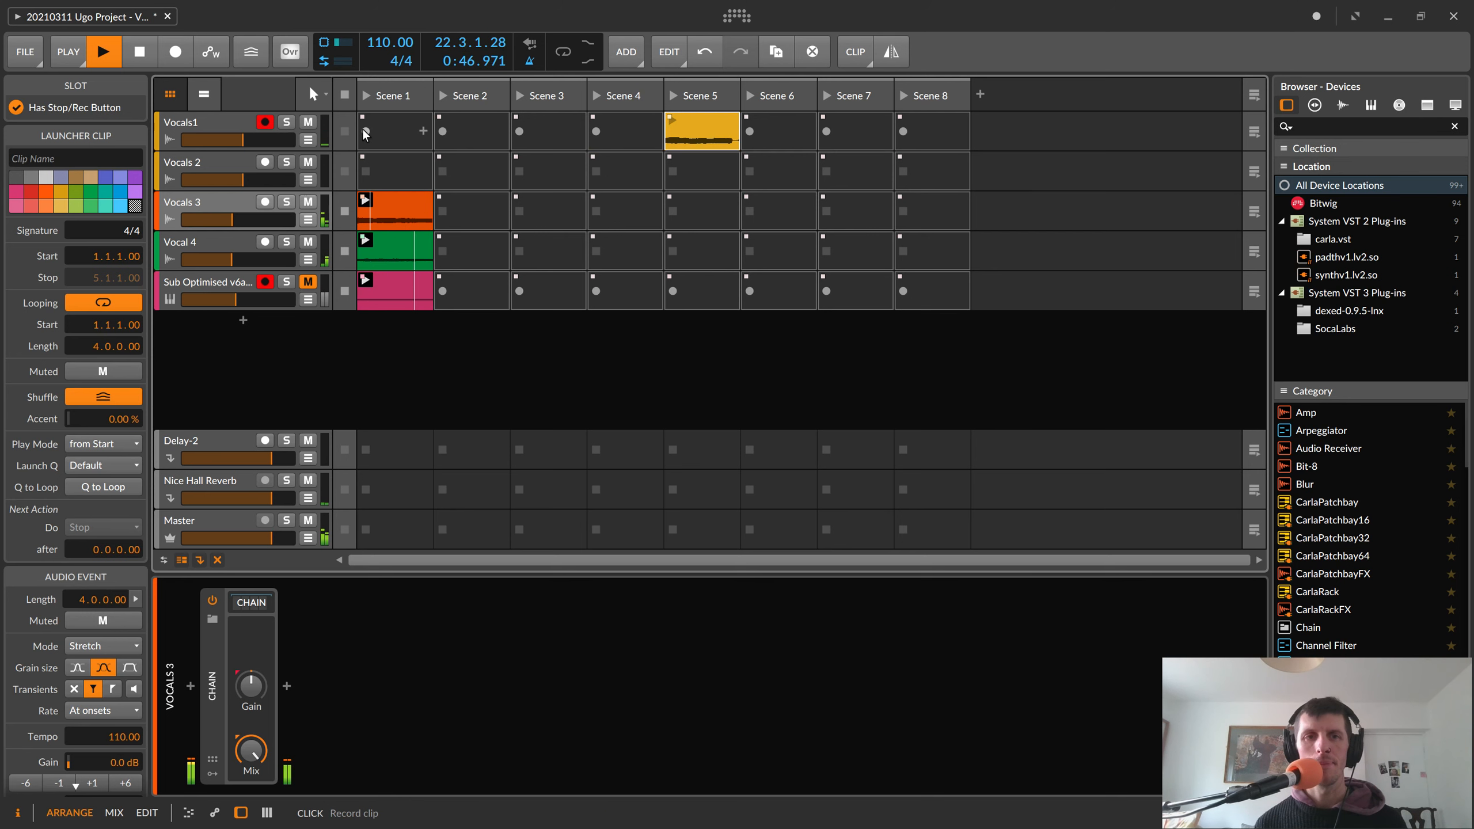
- Record a new vocal loop in the Scene 1 slot of Vocals1 and move it to the Vocals 2 track
left_click(366, 130)
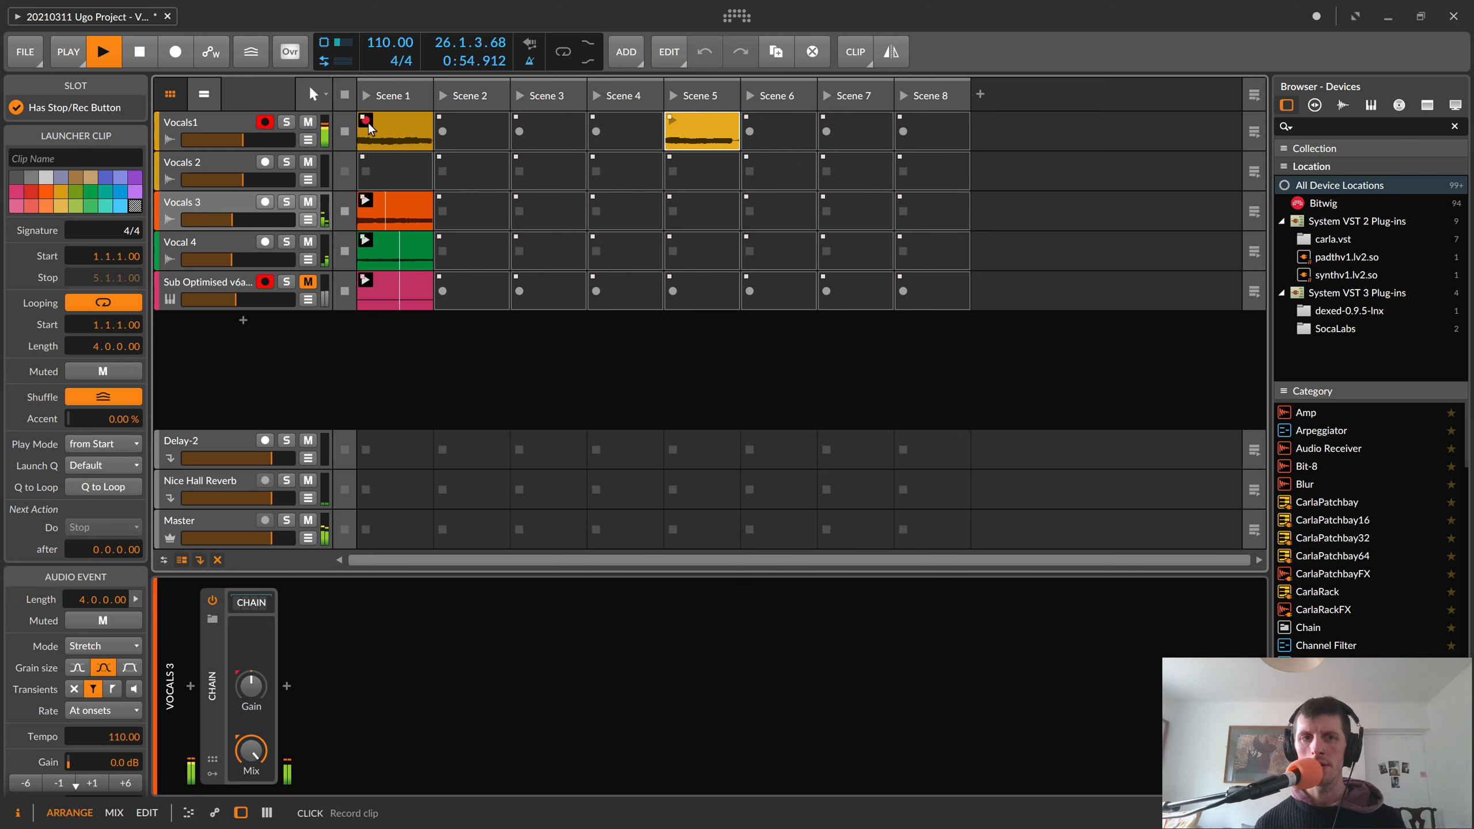
left_click(368, 123)
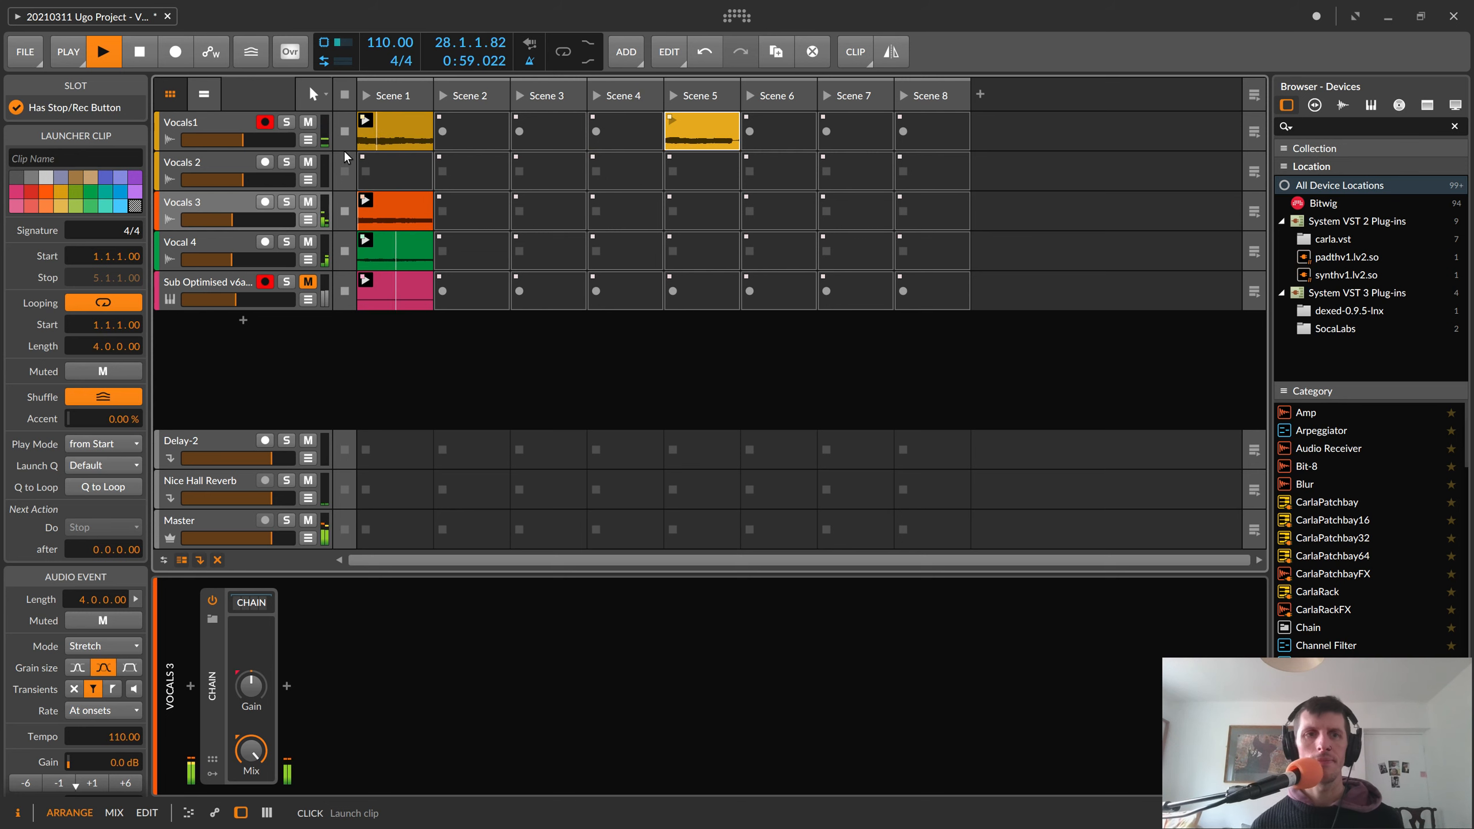
left_click_drag(412, 129, 406, 170)
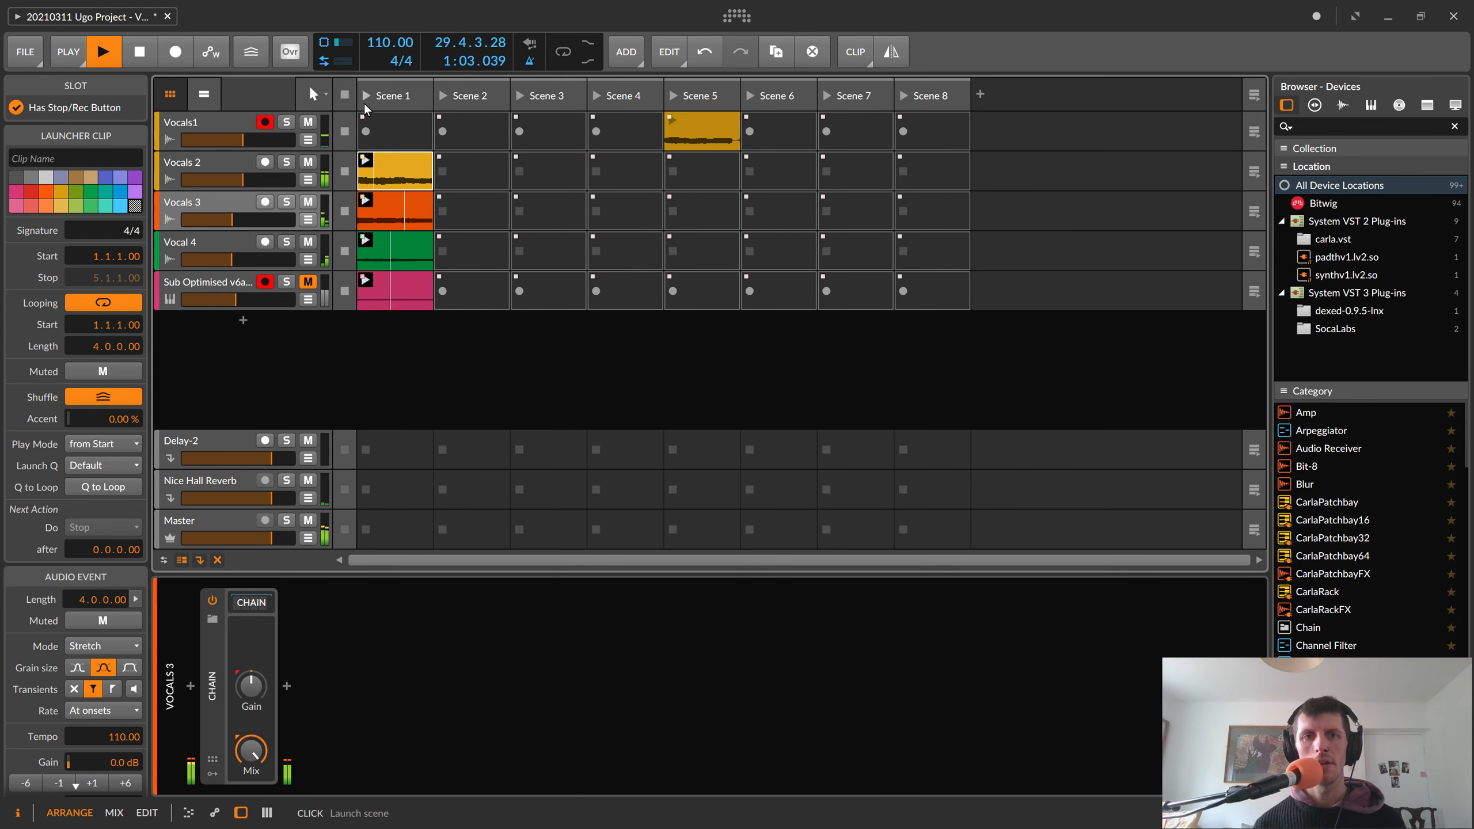
- On Vocals 2, raise the Nice Hall Reverb send and the Delay-2 send, the latter to −7.9 dB, and lower the track volume
left_click(209, 169)
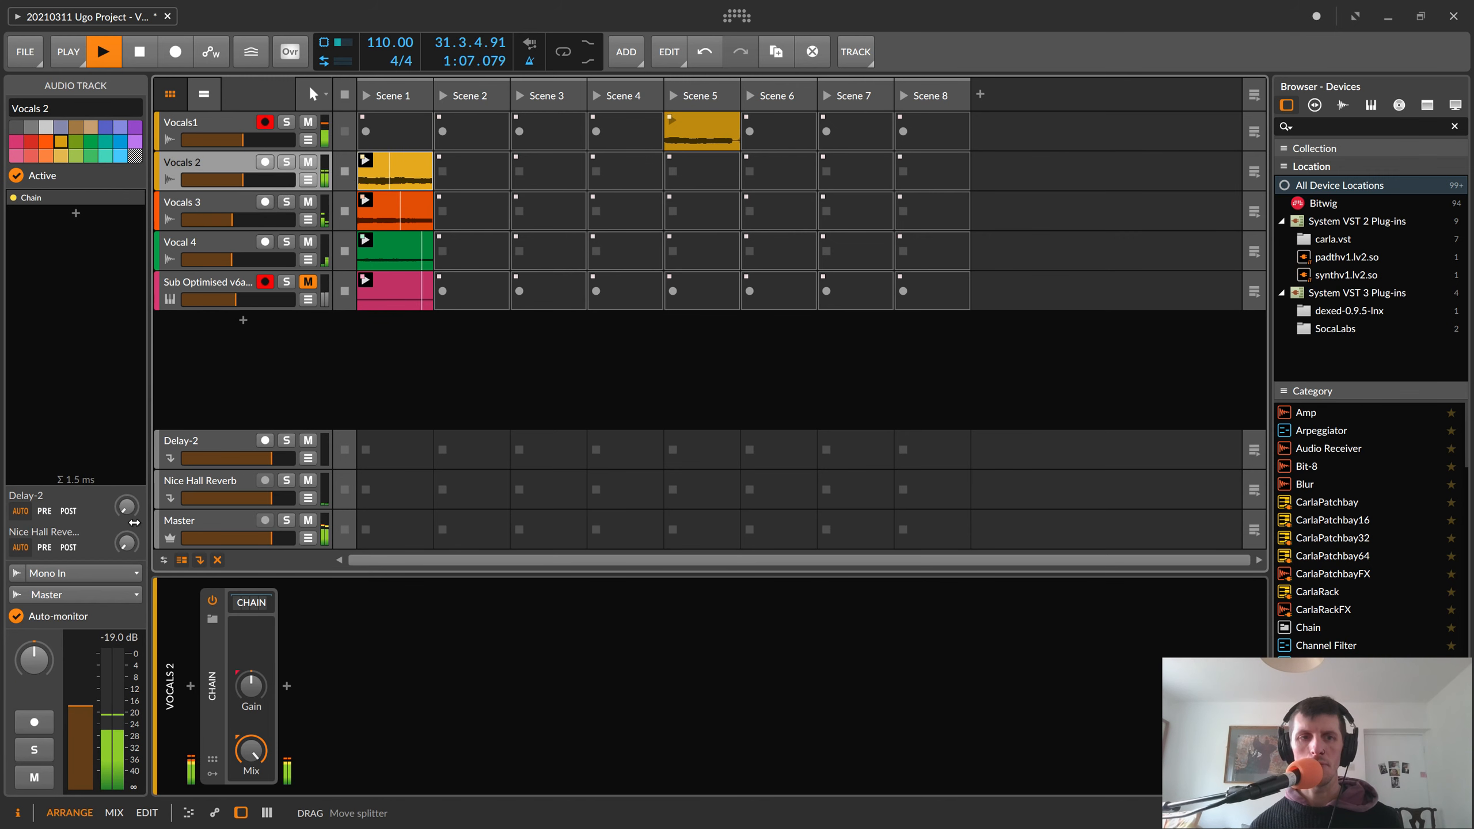
left_click_drag(129, 542, 133, 502)
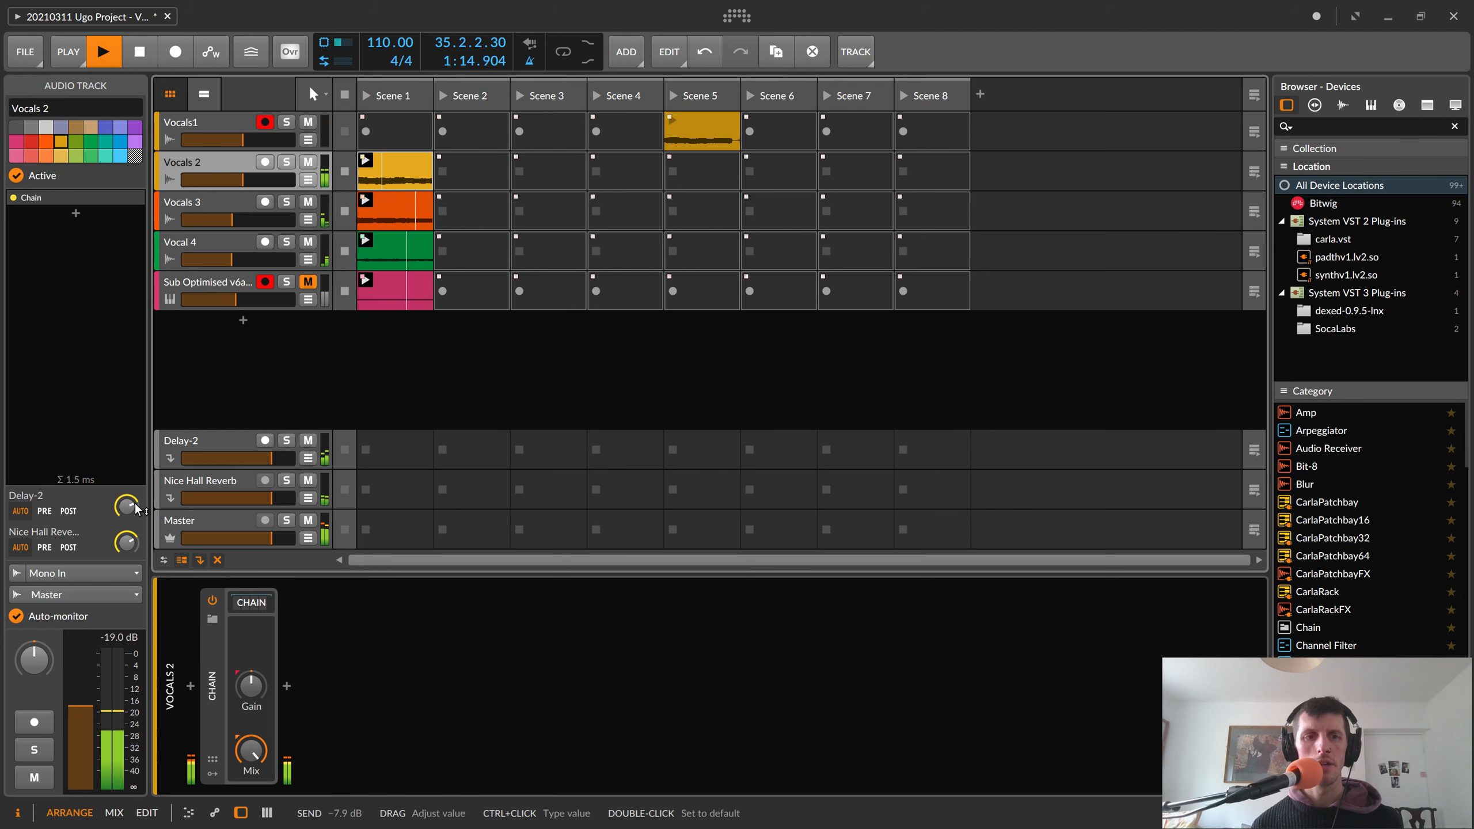
left_click_drag(240, 181, 227, 184)
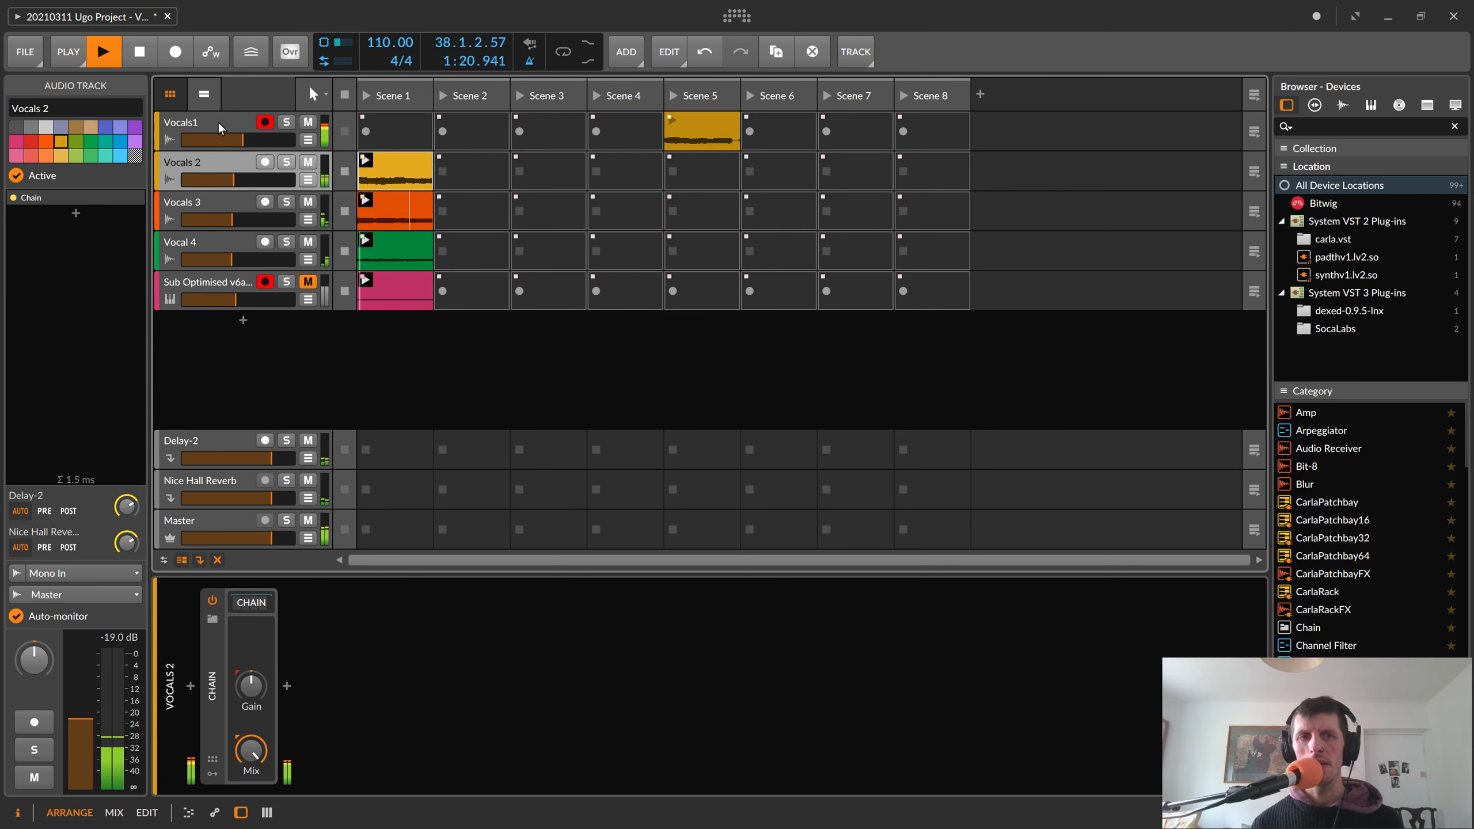
- Record another vocal loop in Scene 1 of Vocals1 and move it, coloured purple, to a new track below Sub Optimised
left_click(373, 132)
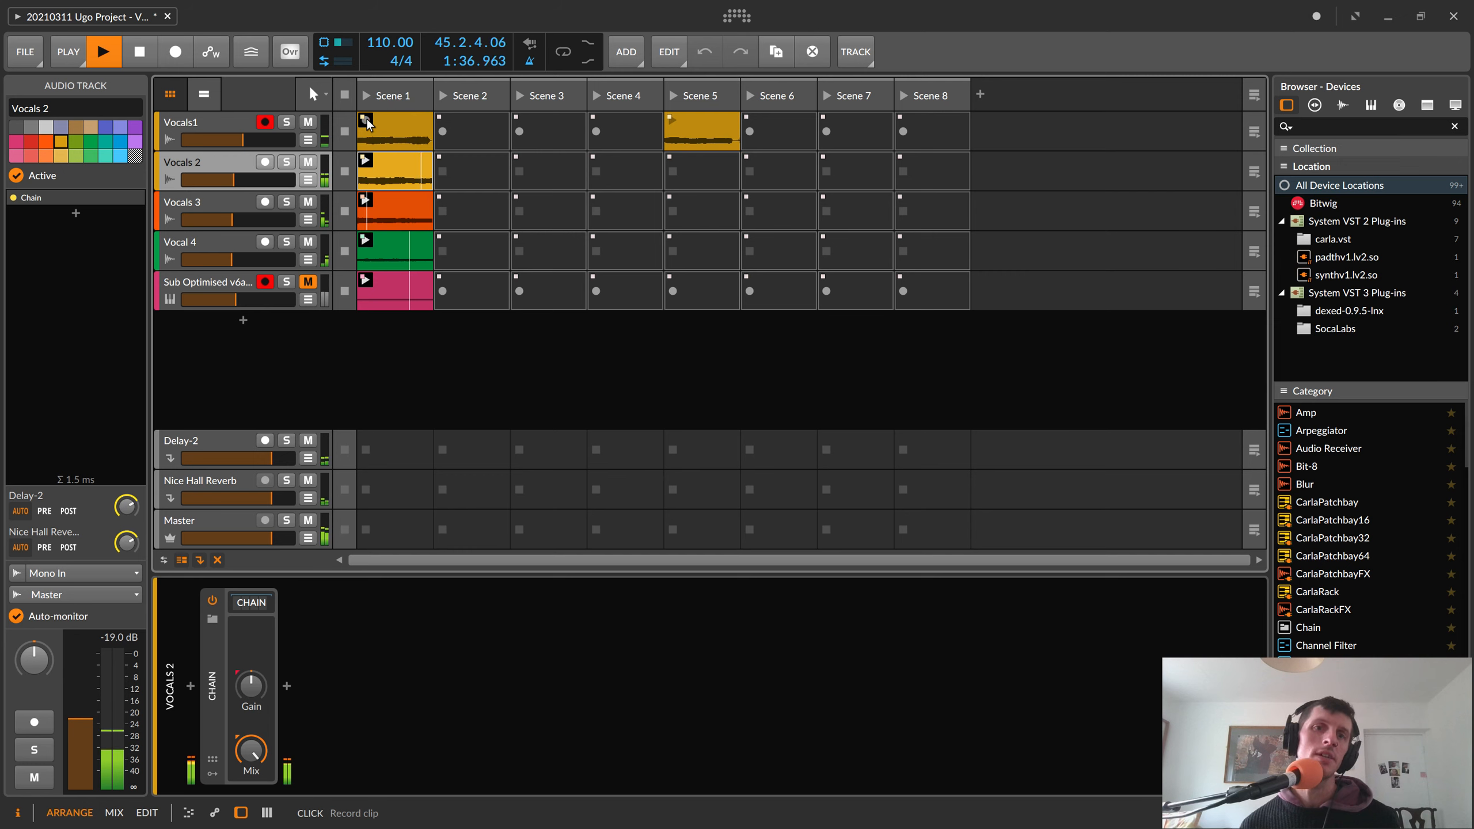
left_click(413, 139)
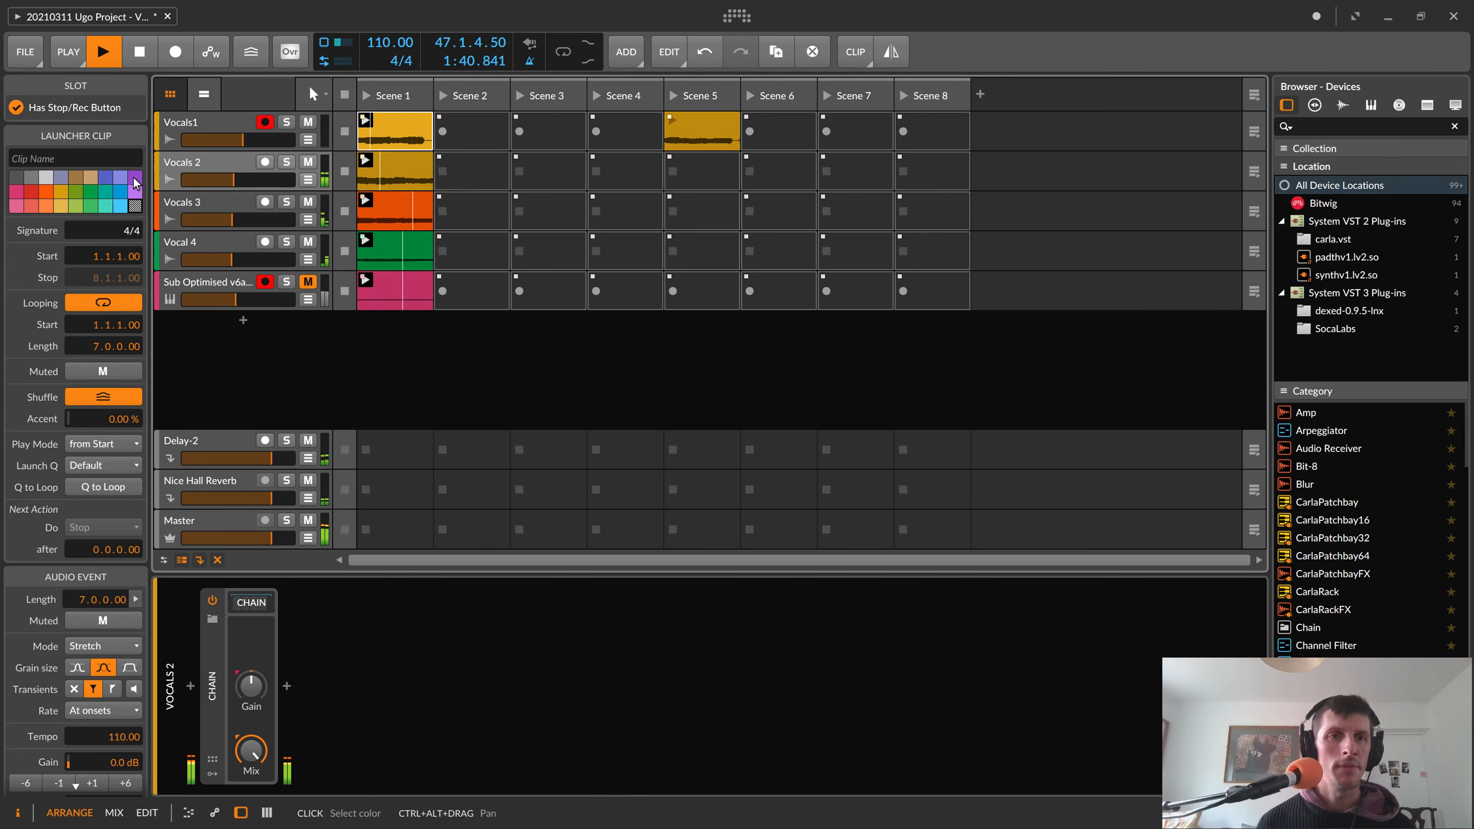
left_click(134, 176)
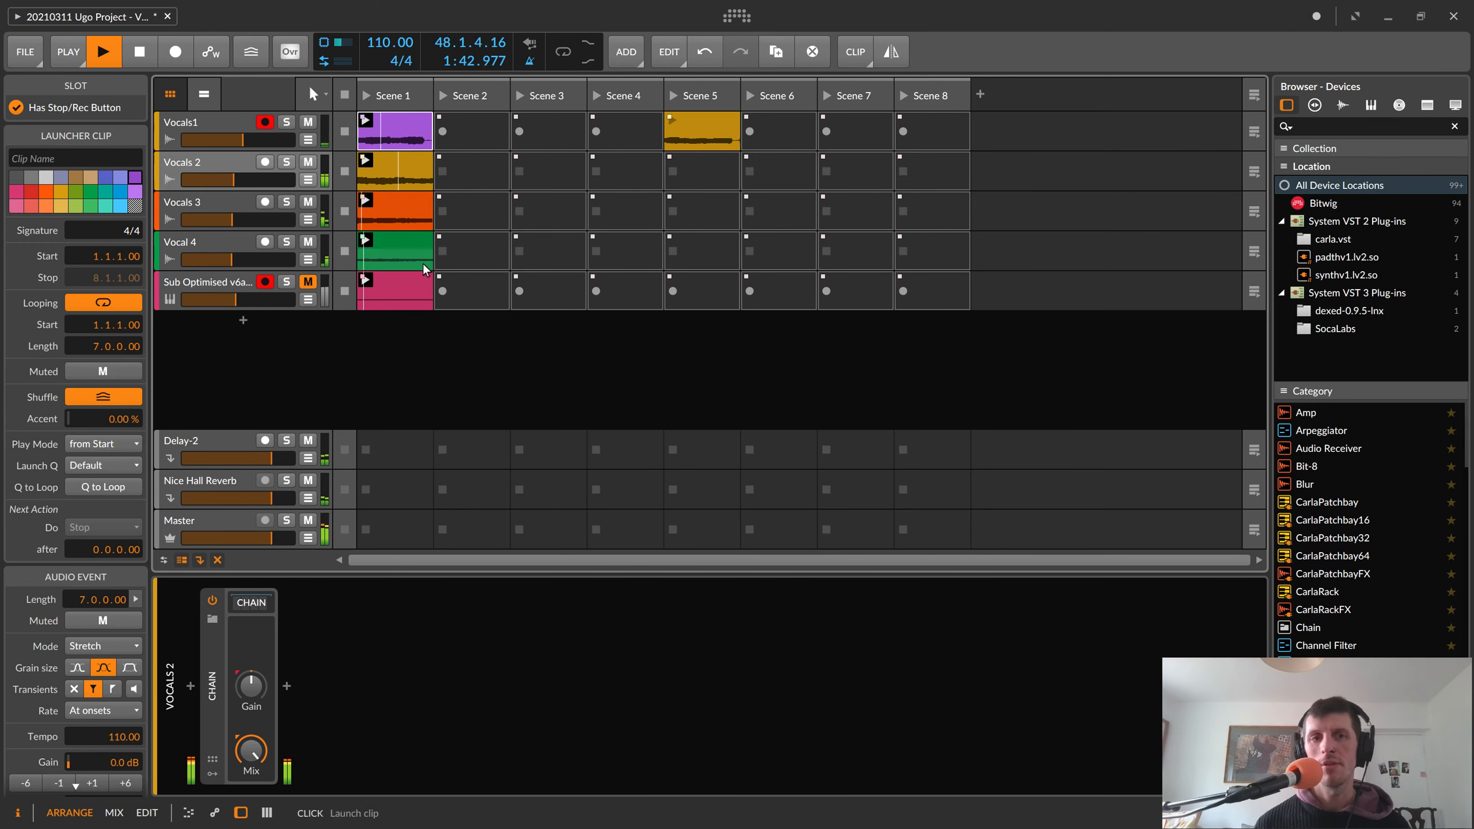
left_click_drag(395, 293, 396, 345)
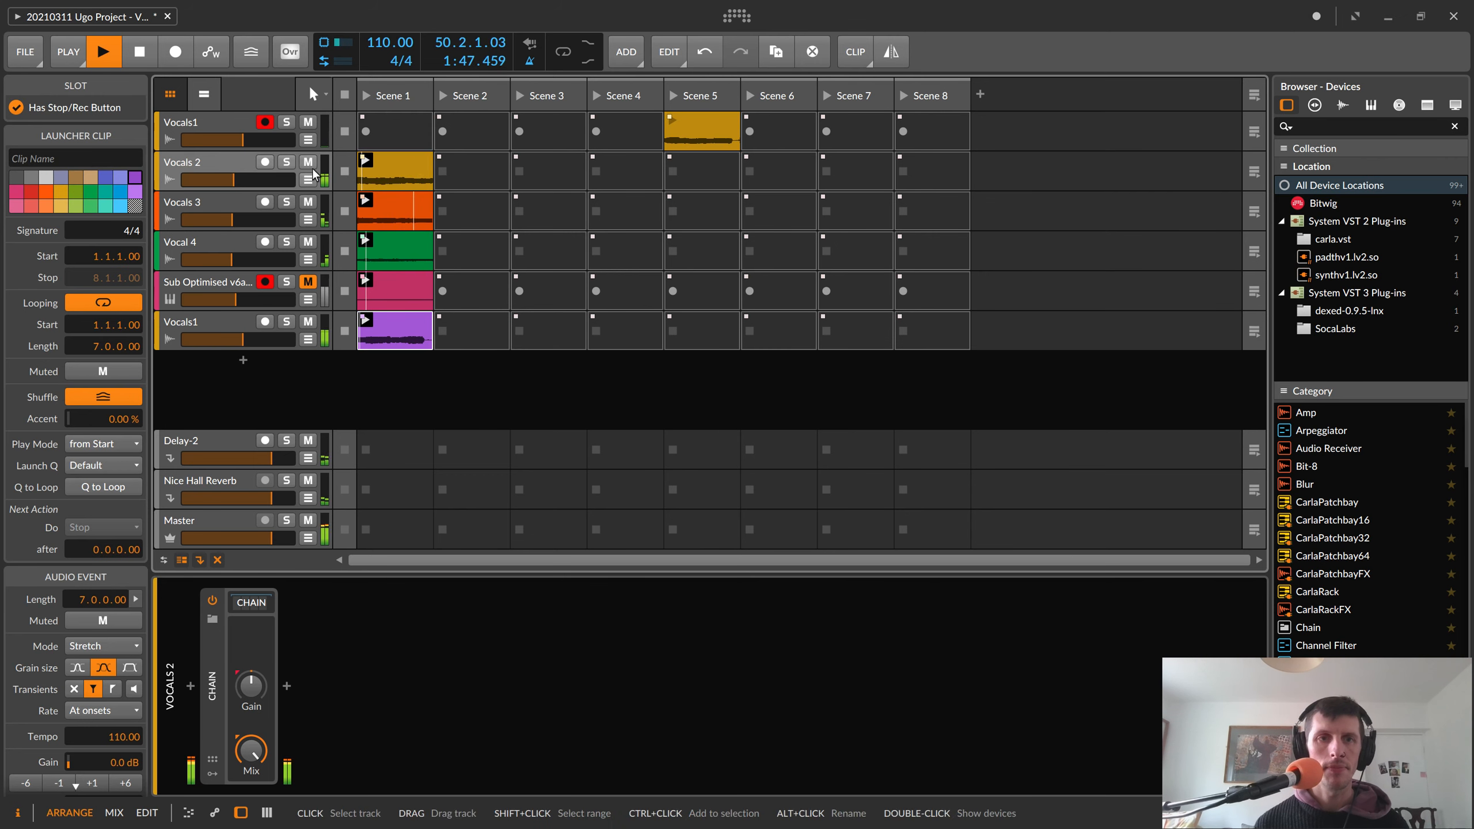
- Colour the new Vocals1 track below Sub Optimised purple and lower its volume to −19.1 dB
left_click(230, 325)
left_click(126, 542)
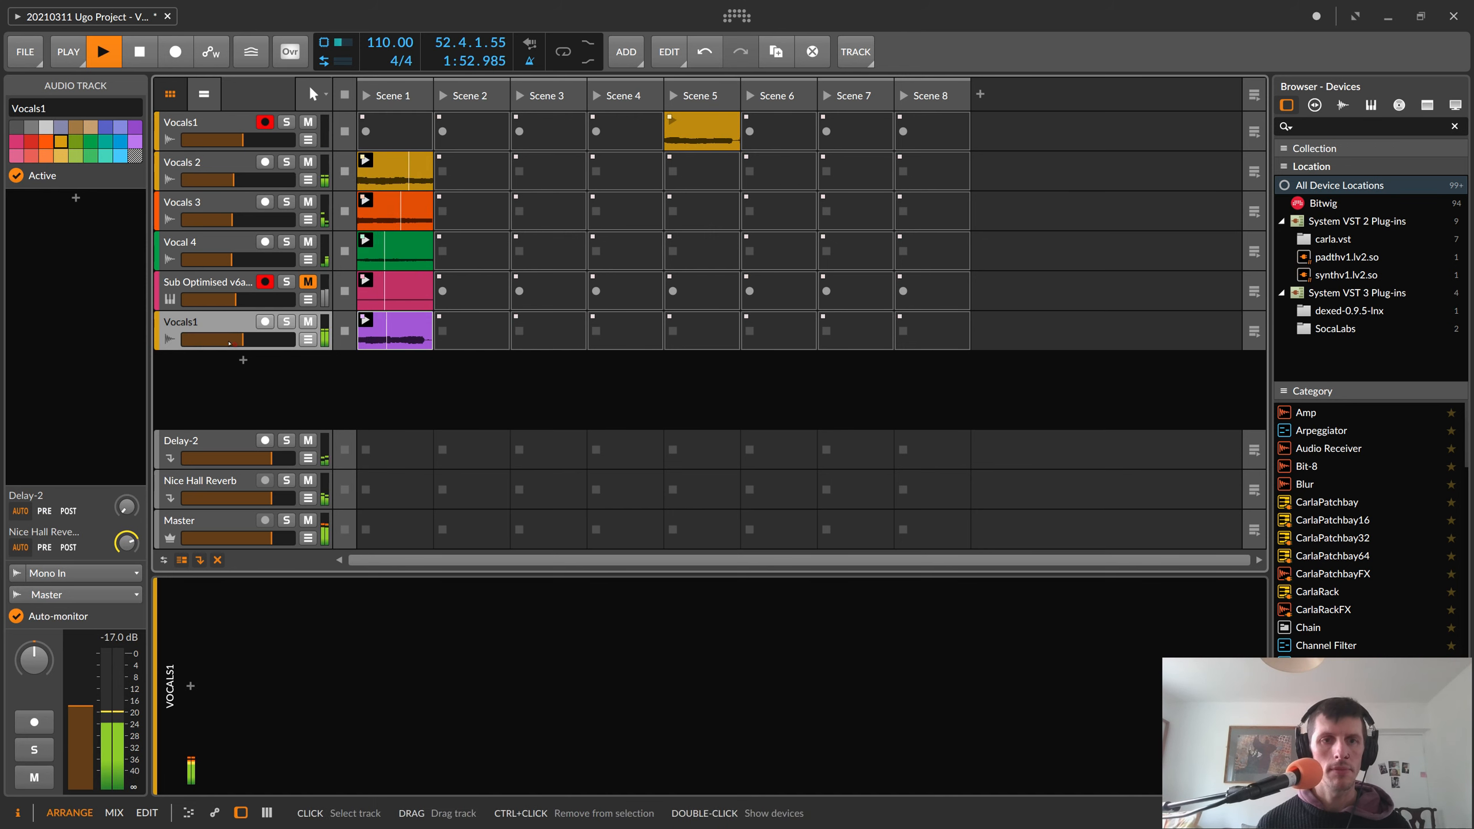
left_click_drag(234, 338, 228, 338)
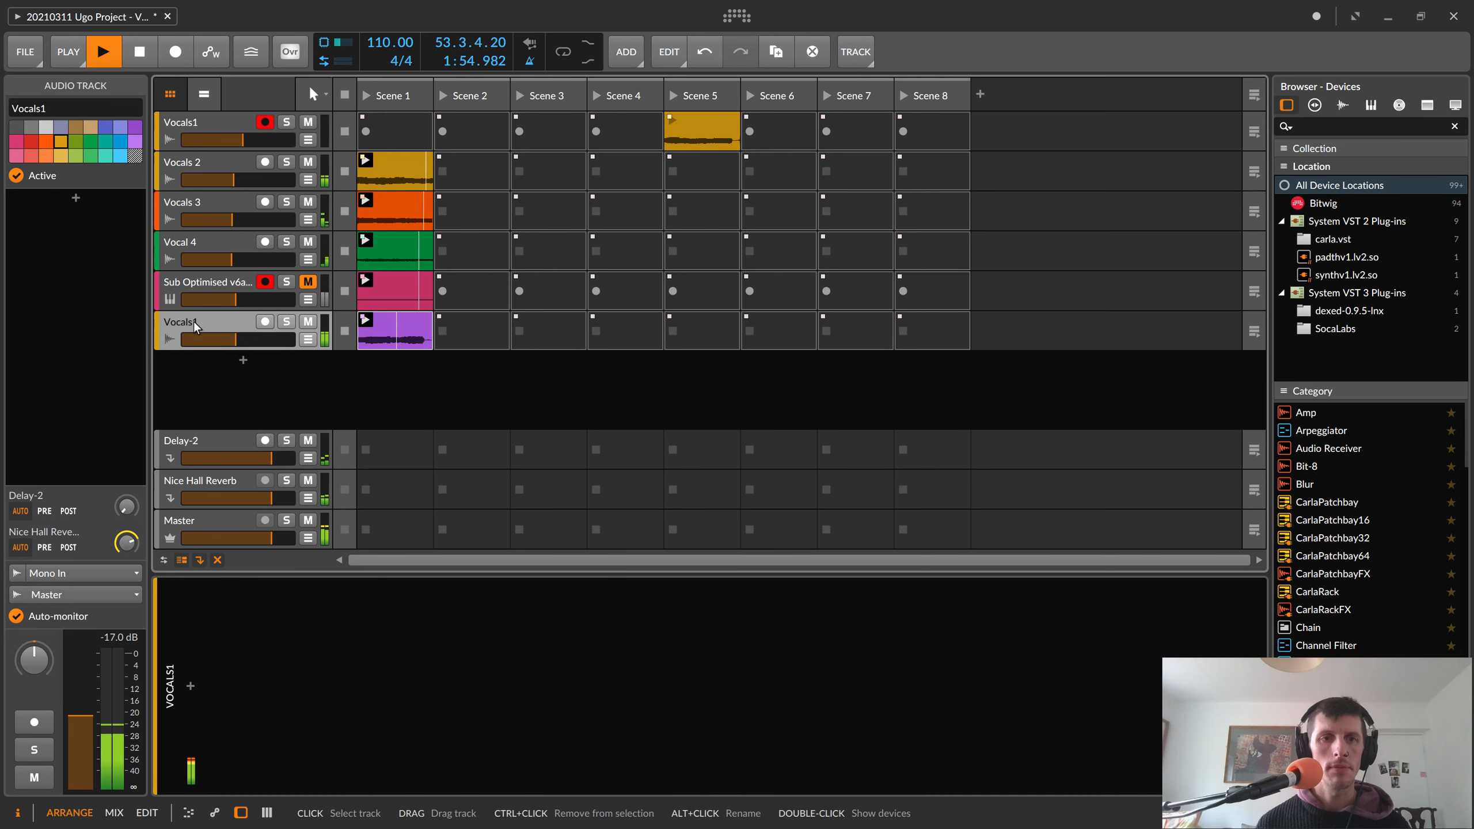
left_click(243, 341)
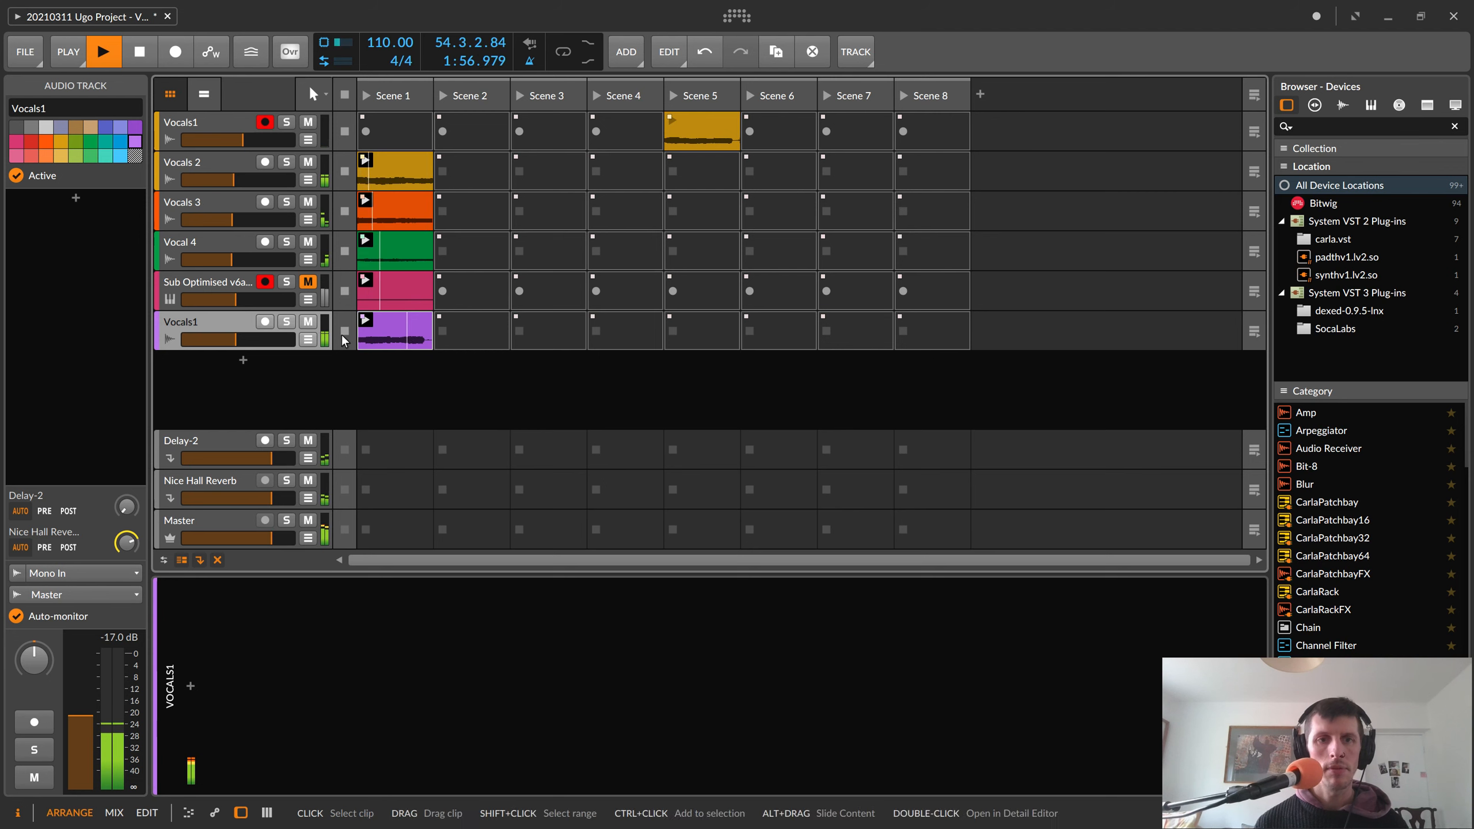
left_click_drag(243, 342, 233, 342)
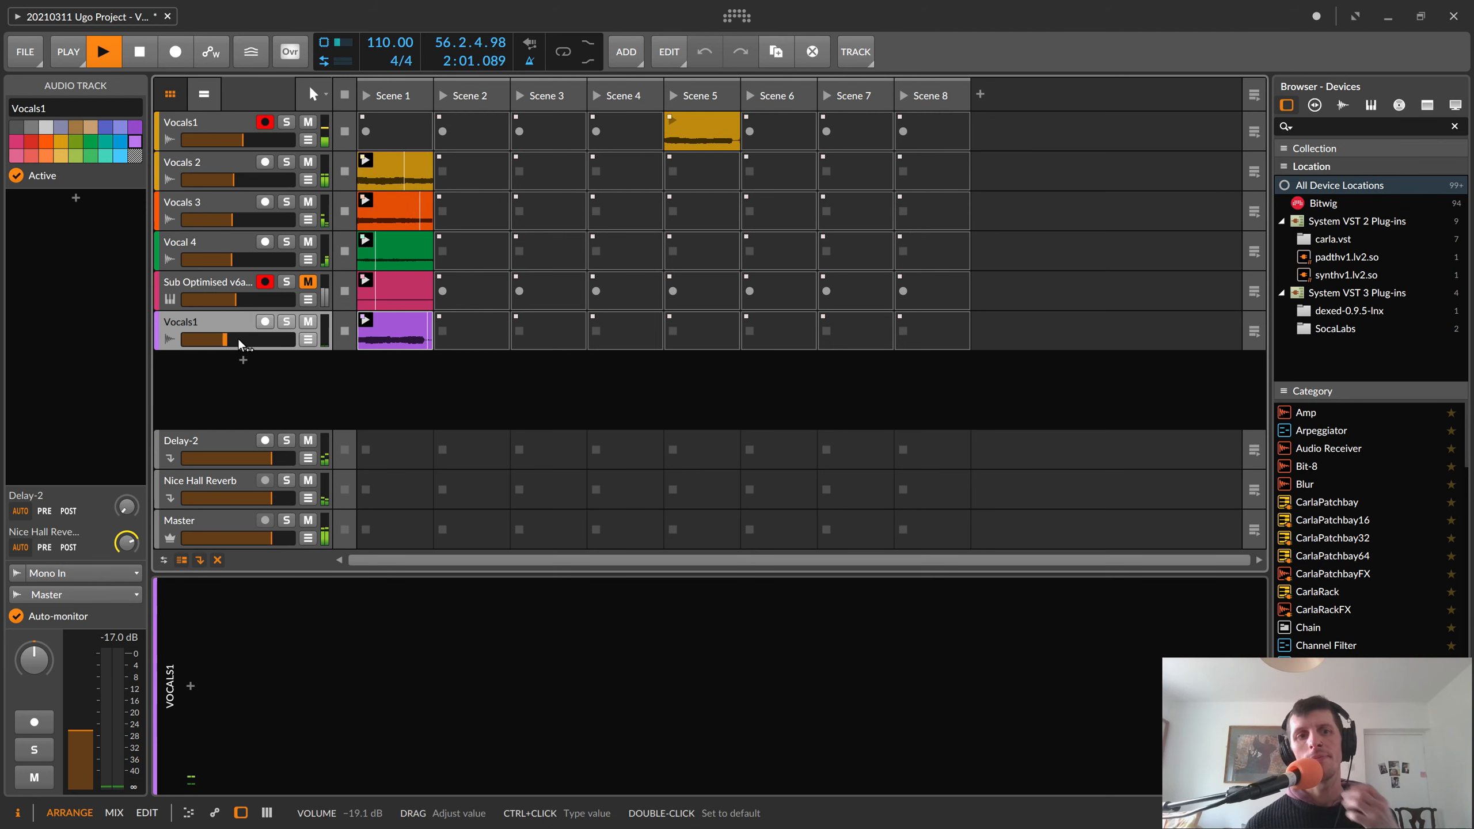
- Unmute the Sub Optimised track to audition it under the vocal loops, then mute it again
left_click(311, 284)
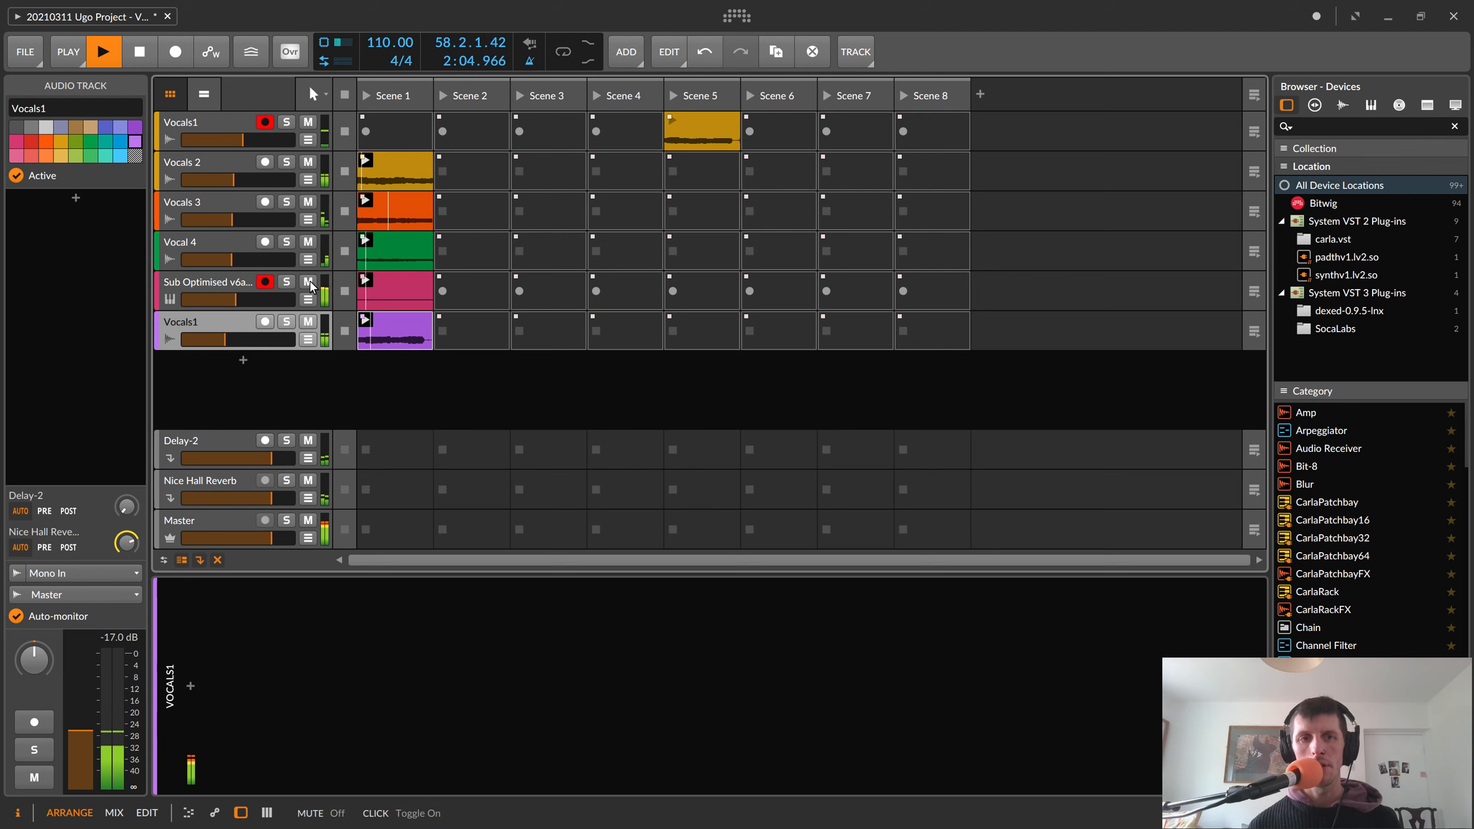
left_click(312, 284)
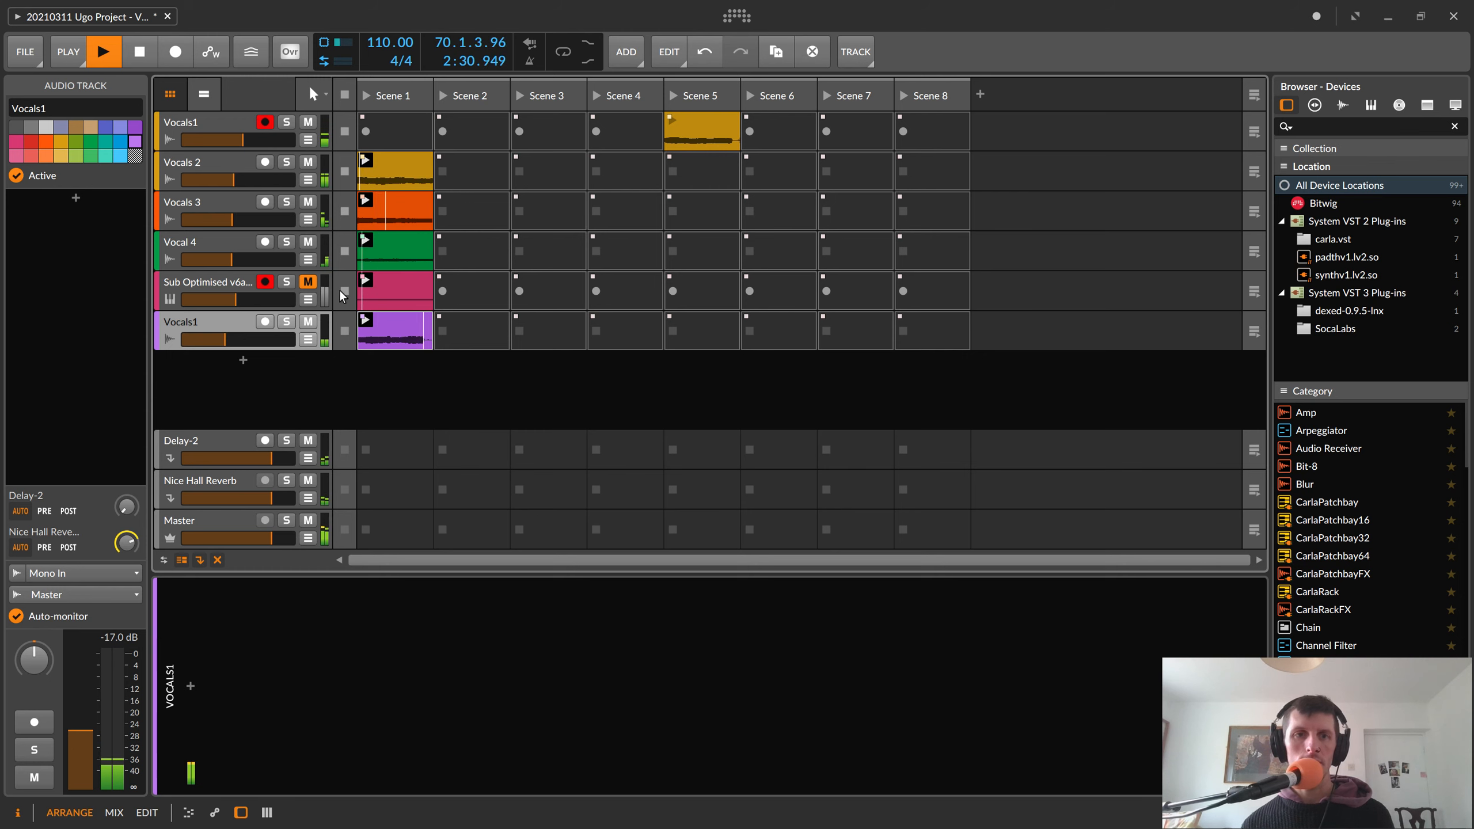
- Stop all the playing Scene 1 clips and save the project
left_click(346, 213)
left_click(345, 179)
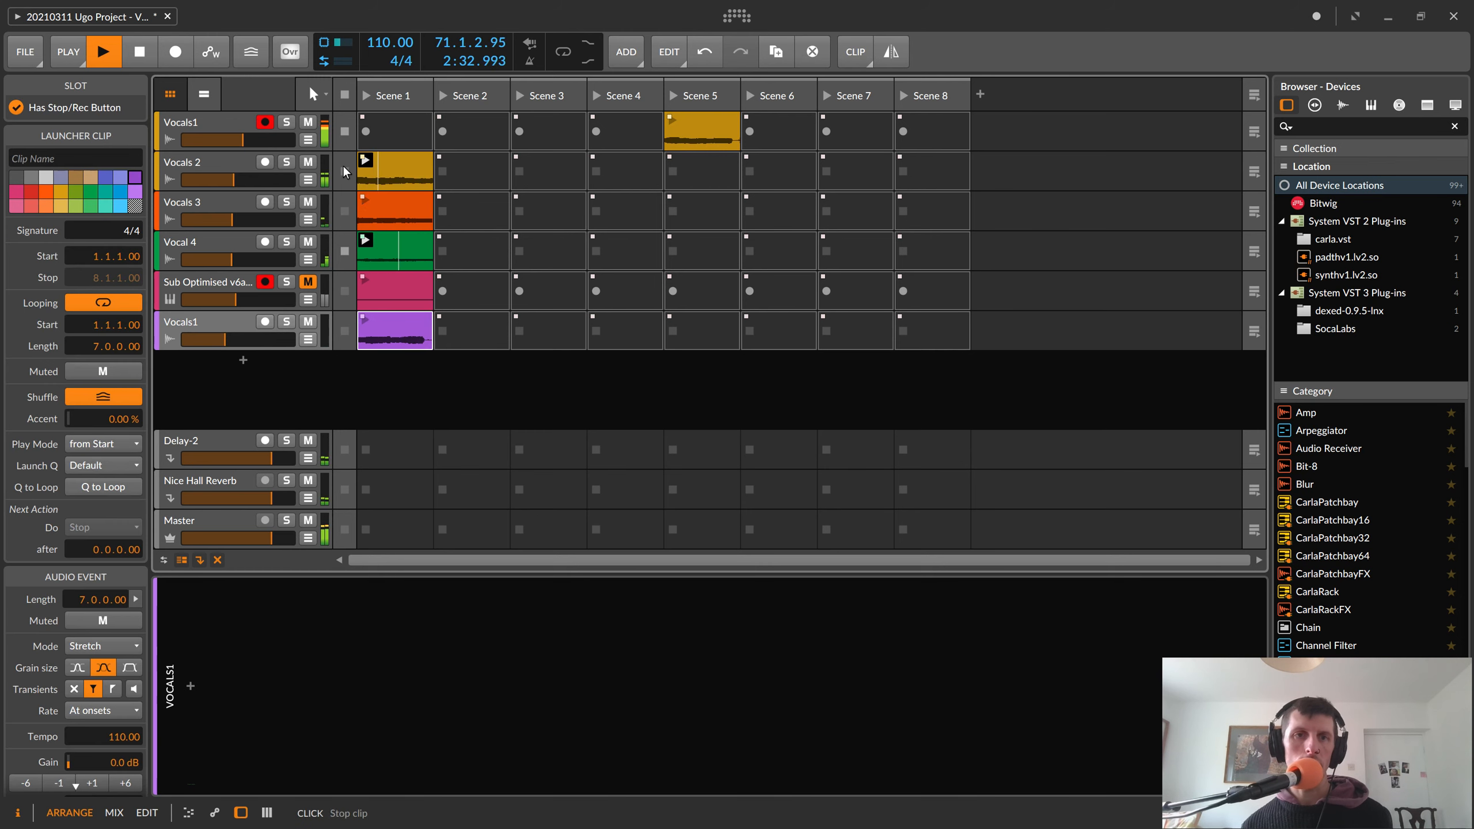
left_click(345, 251)
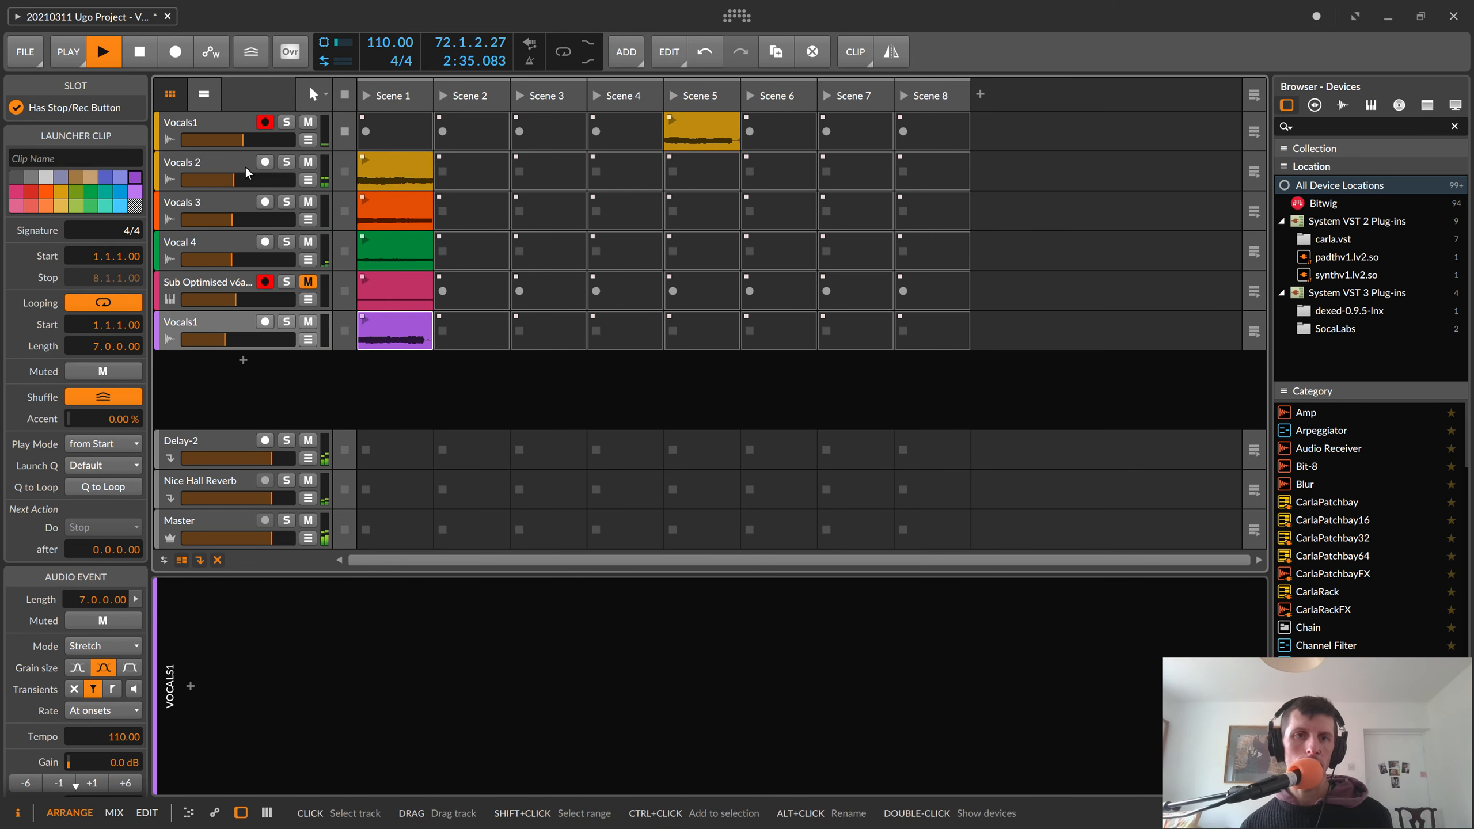
left_click(21, 51)
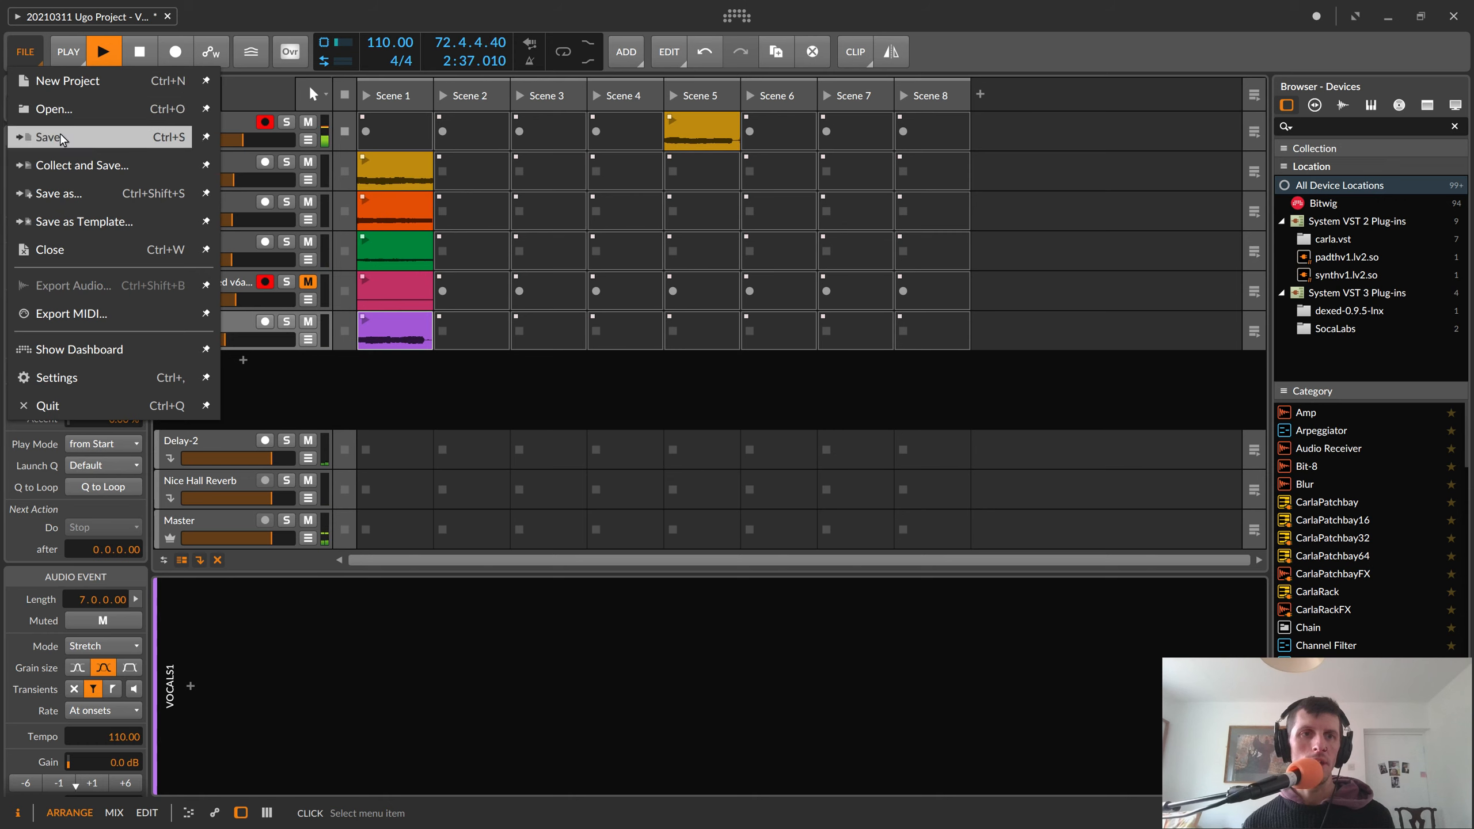
left_click(60, 134)
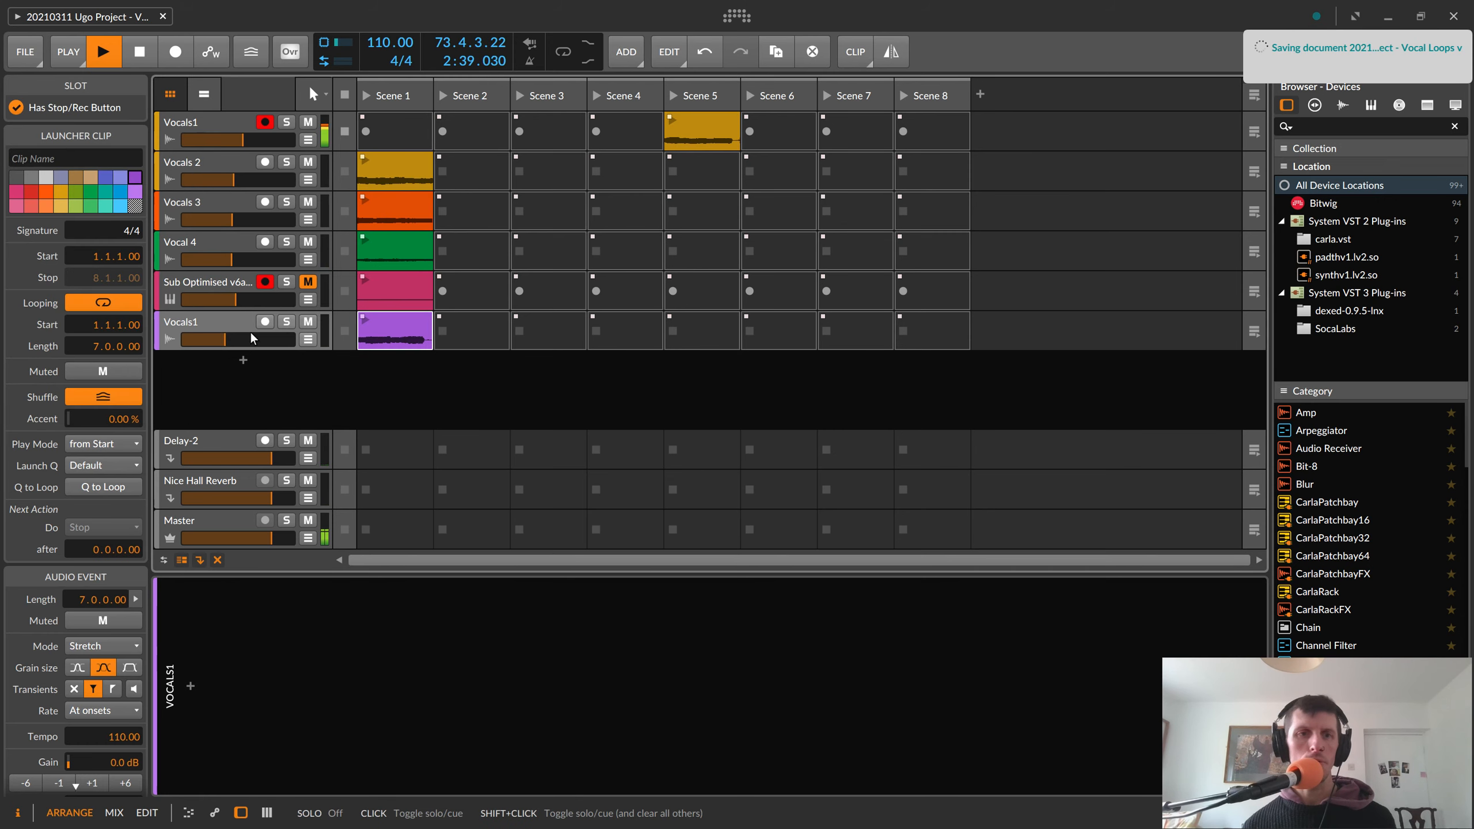
- Add a group track below the purple Vocals1 track
double_click(198, 359)
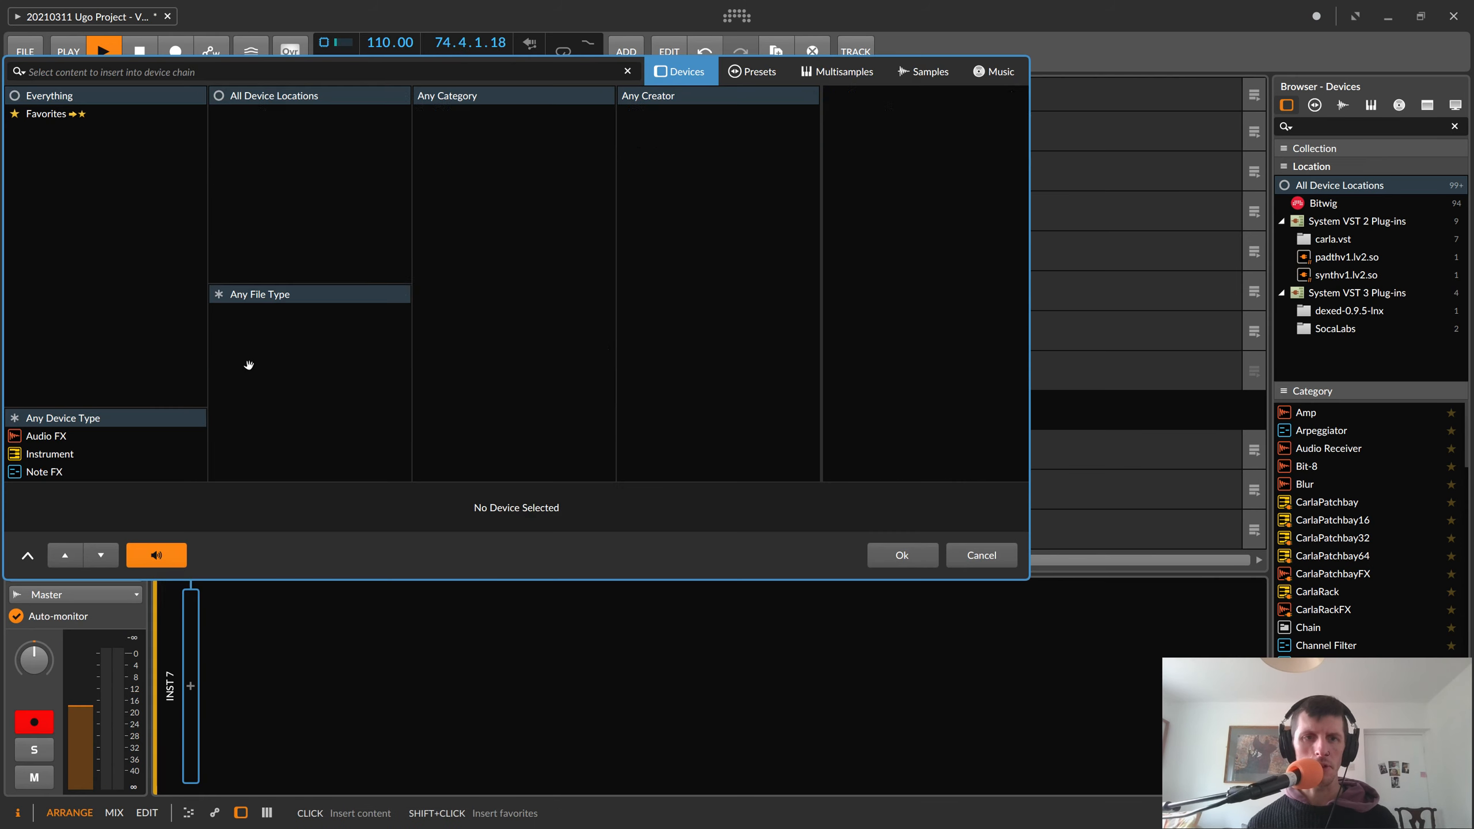
left_click(980, 555)
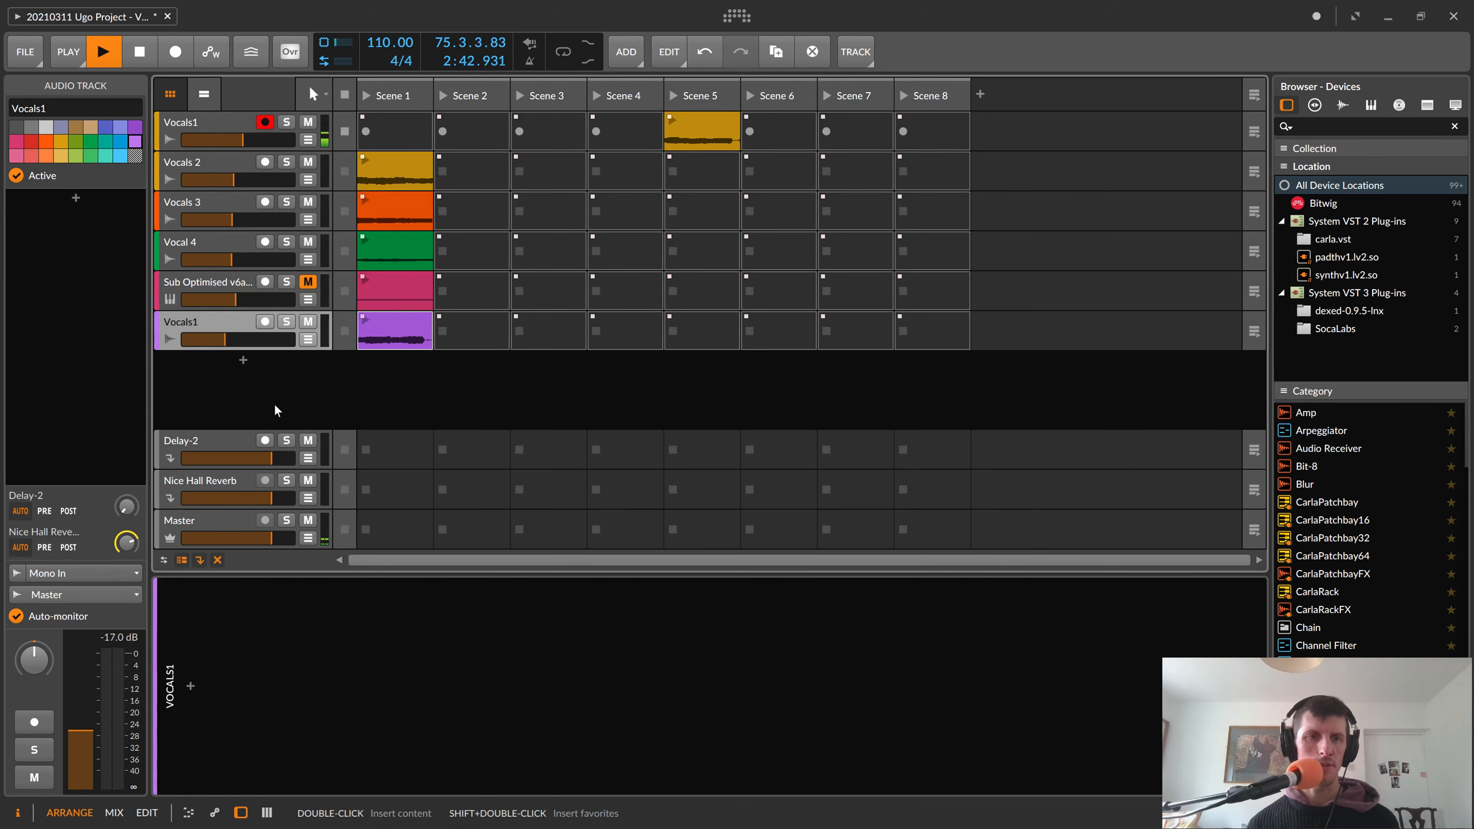
right_click(215, 360)
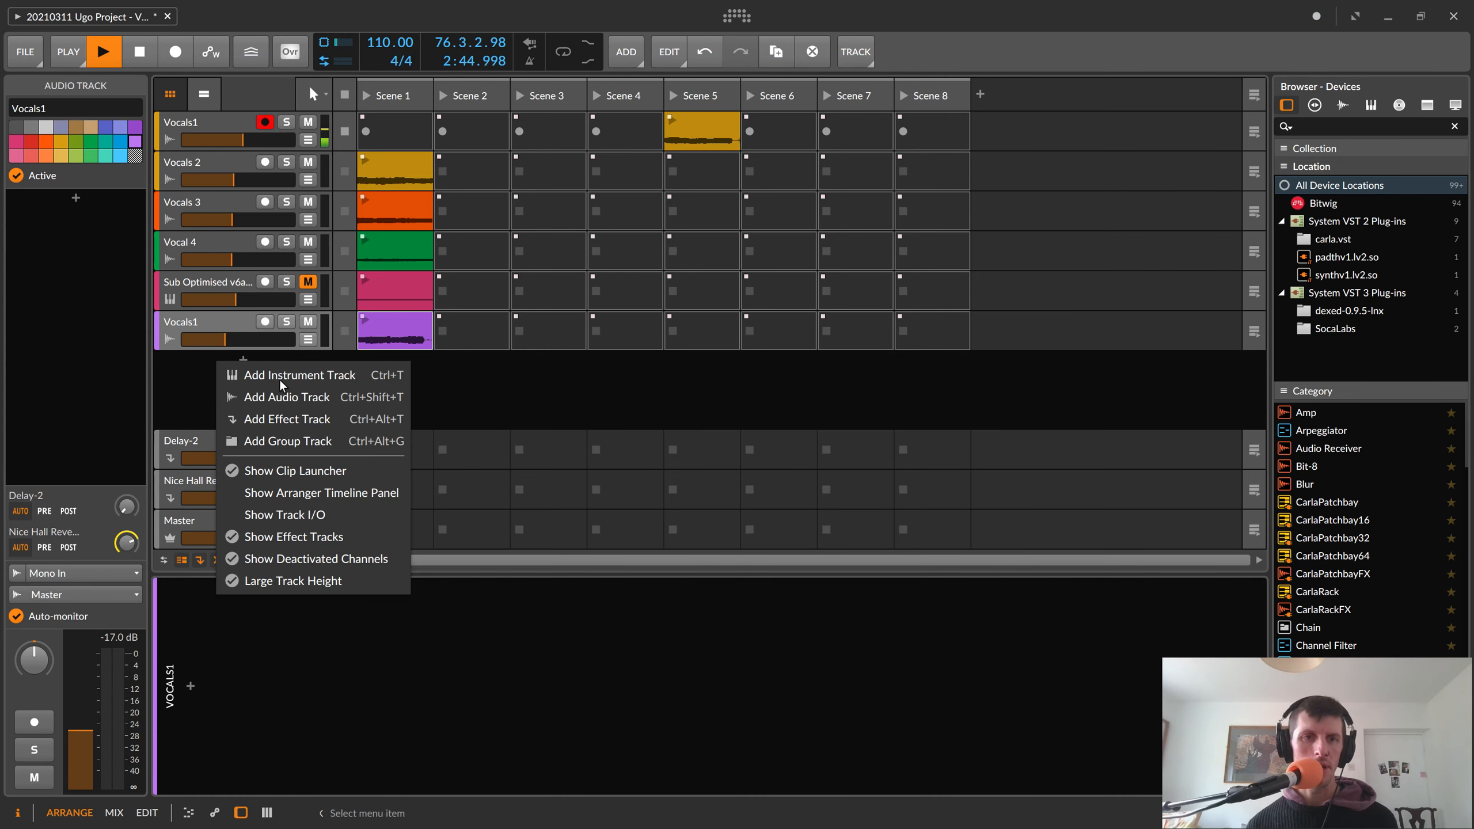
left_click(327, 441)
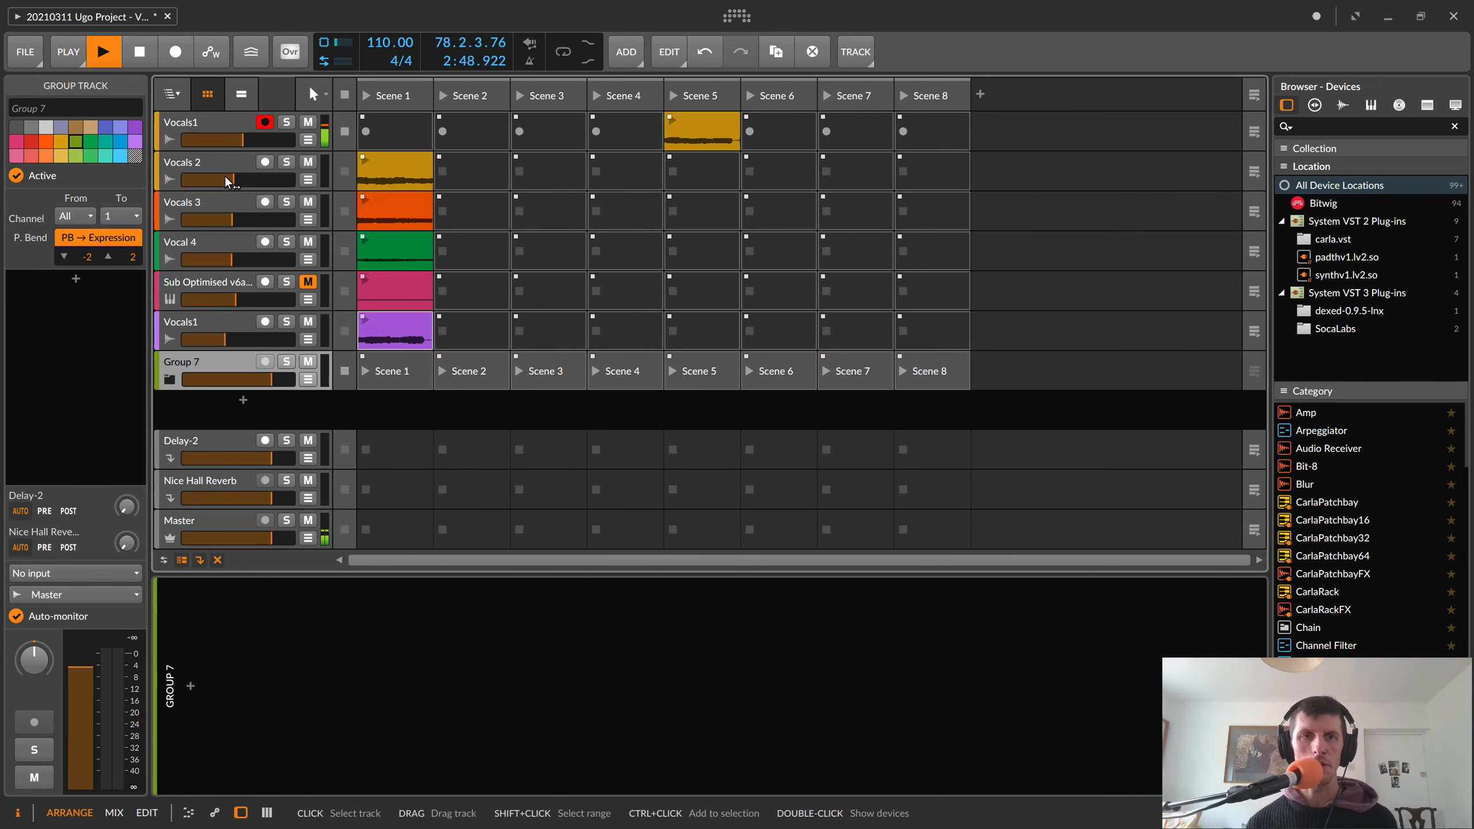
- Move the tracks from Vocals 2 down to the purple Vocals1, including Sub Optimised, into the new group track
left_click(195, 166)
left_click(177, 221)
left_click(179, 255, "shift")
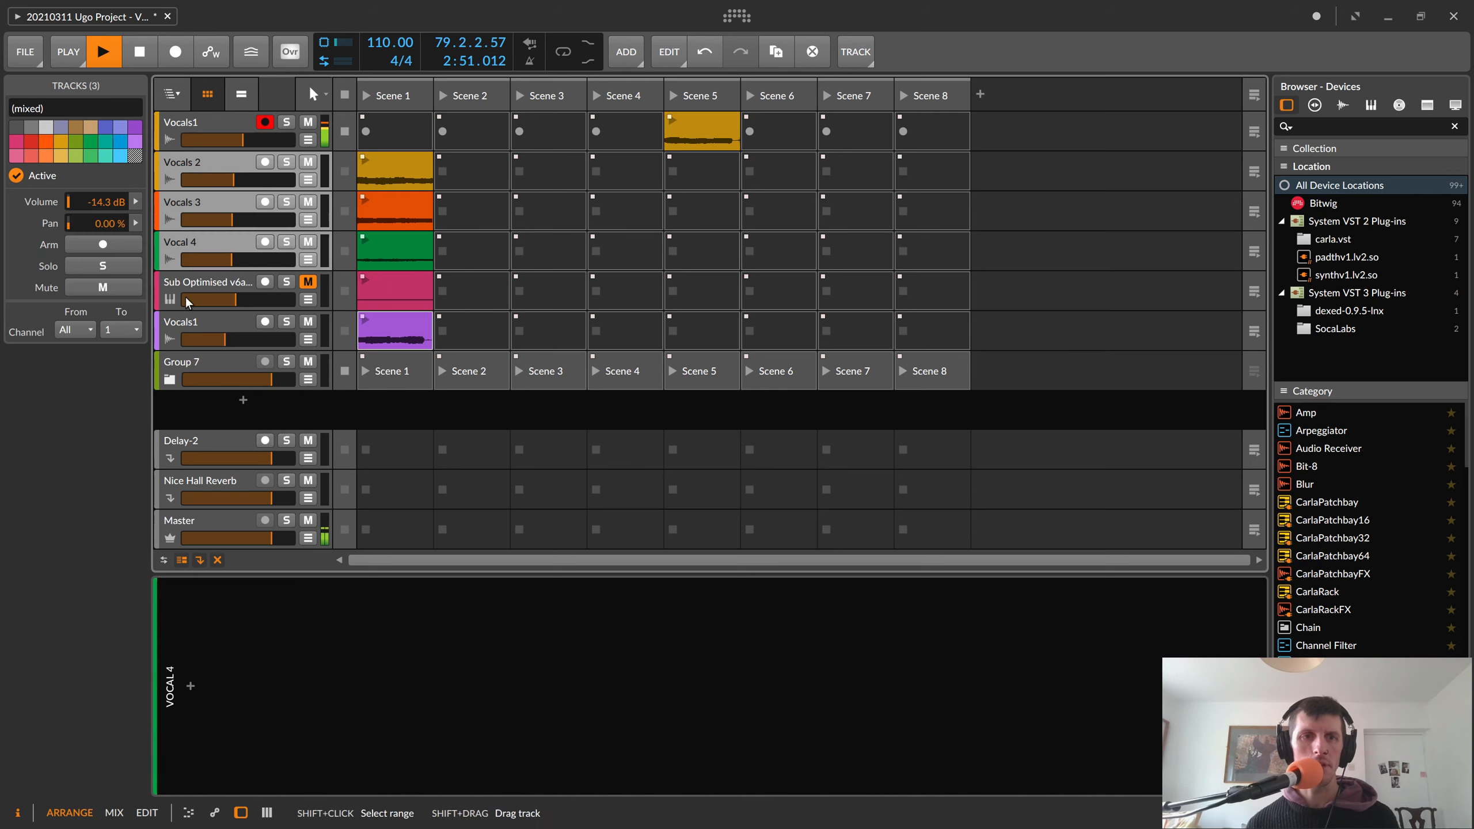
left_click(176, 326, "shift")
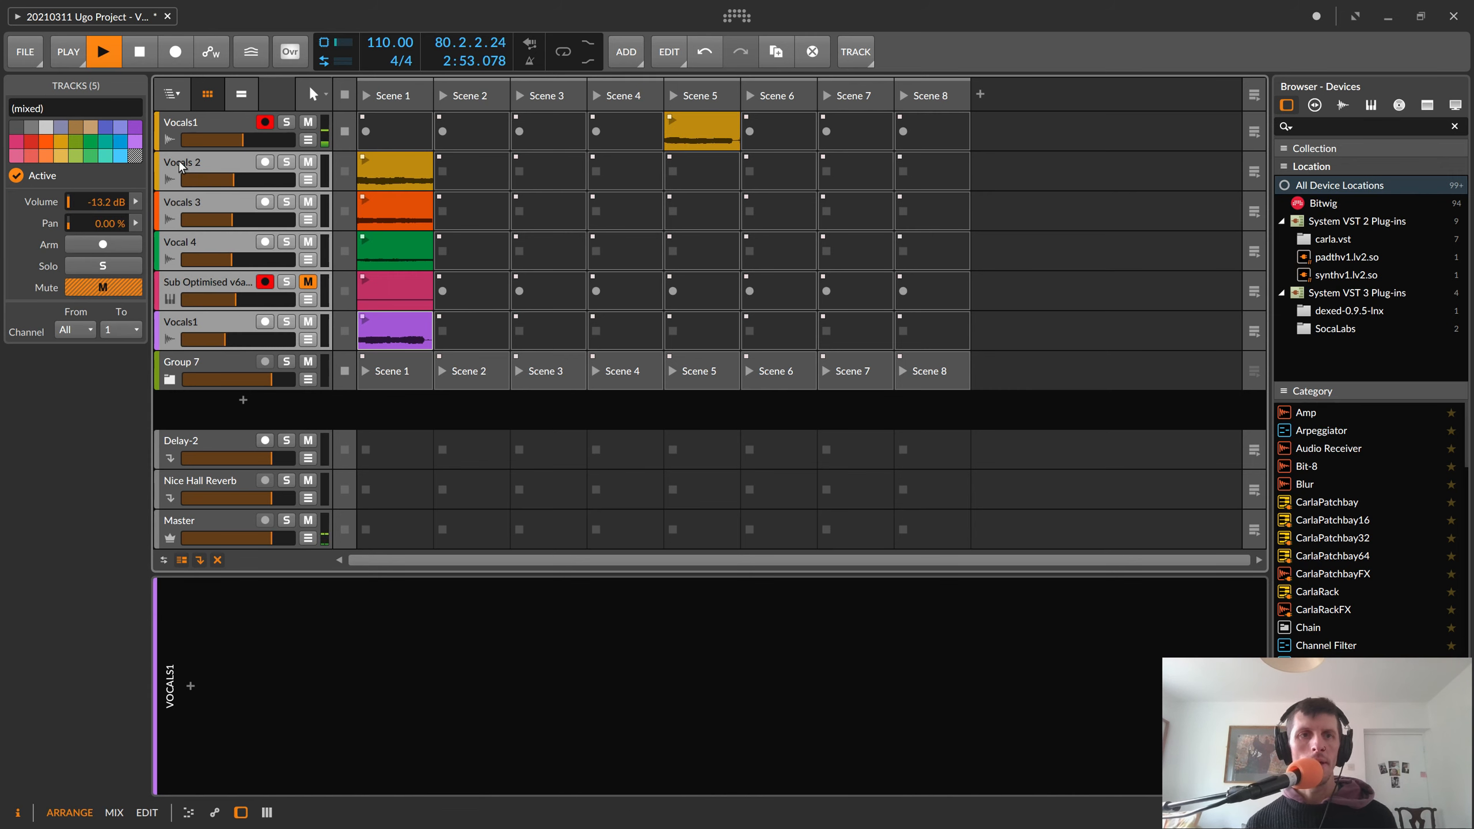
left_click_drag(178, 160, 173, 373)
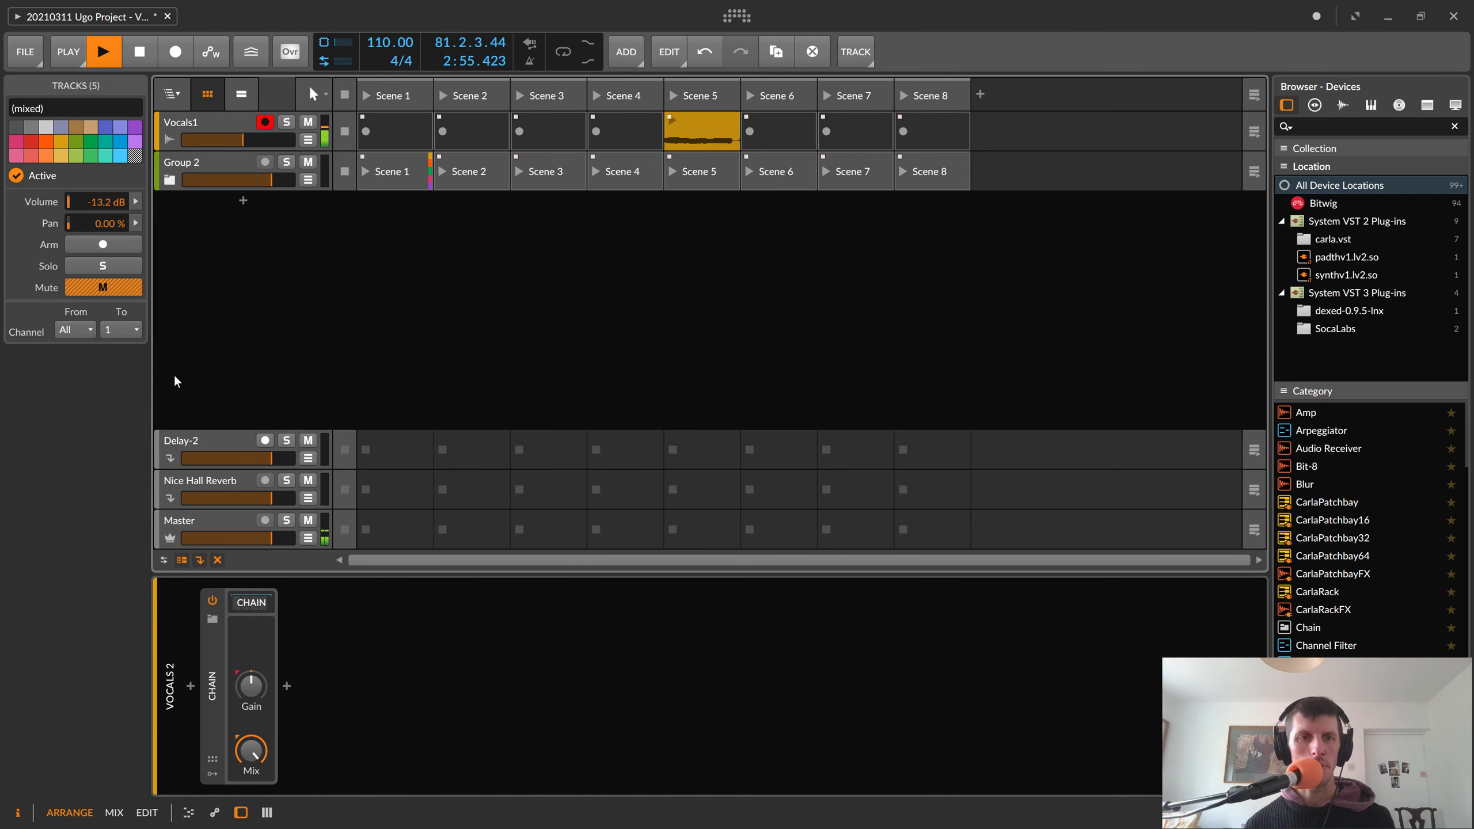
- Show the group's child tracks, then launch the group's Scene 1 and stop it again
left_click(171, 181)
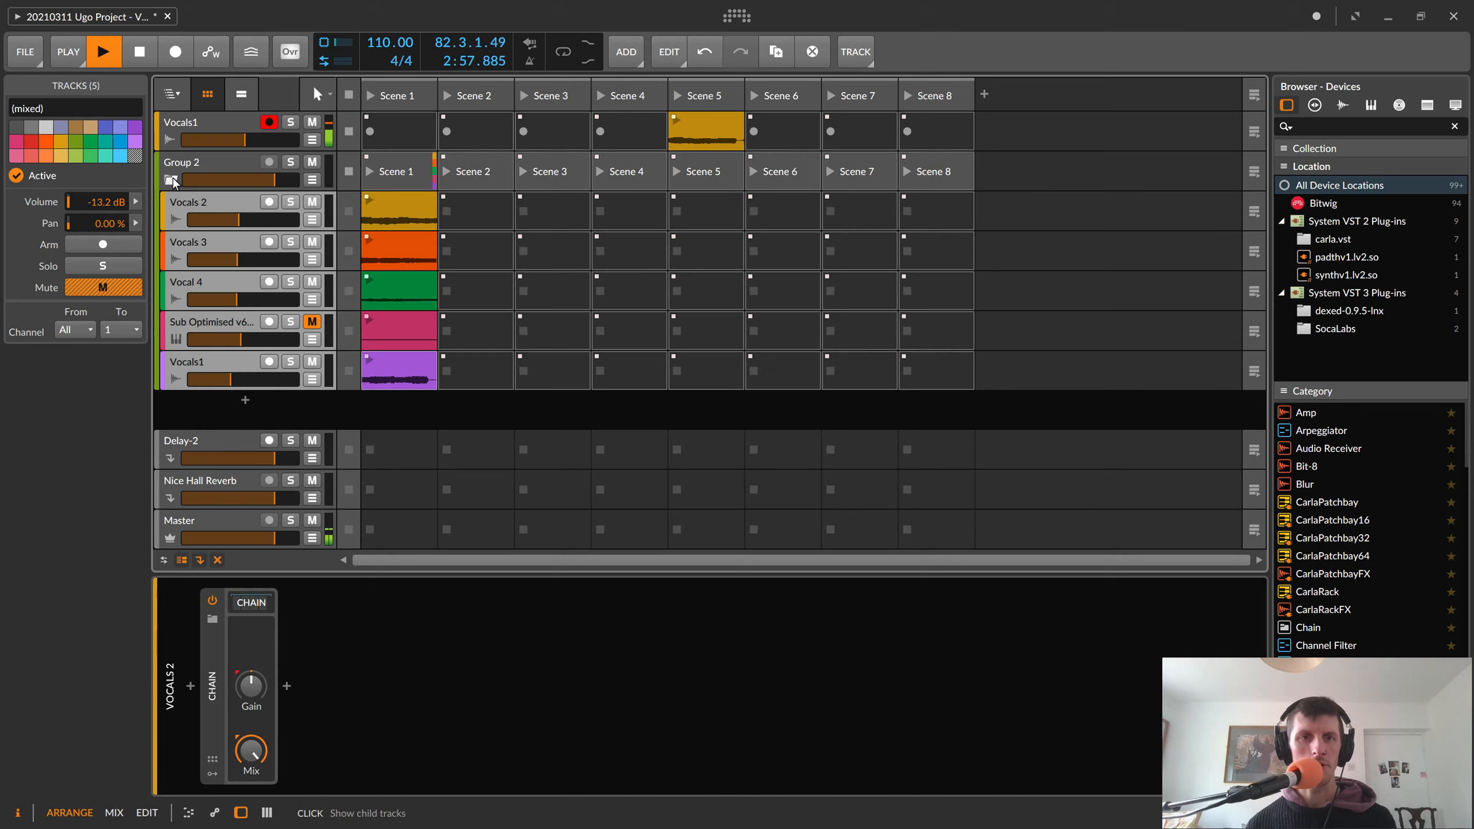
left_click(370, 173)
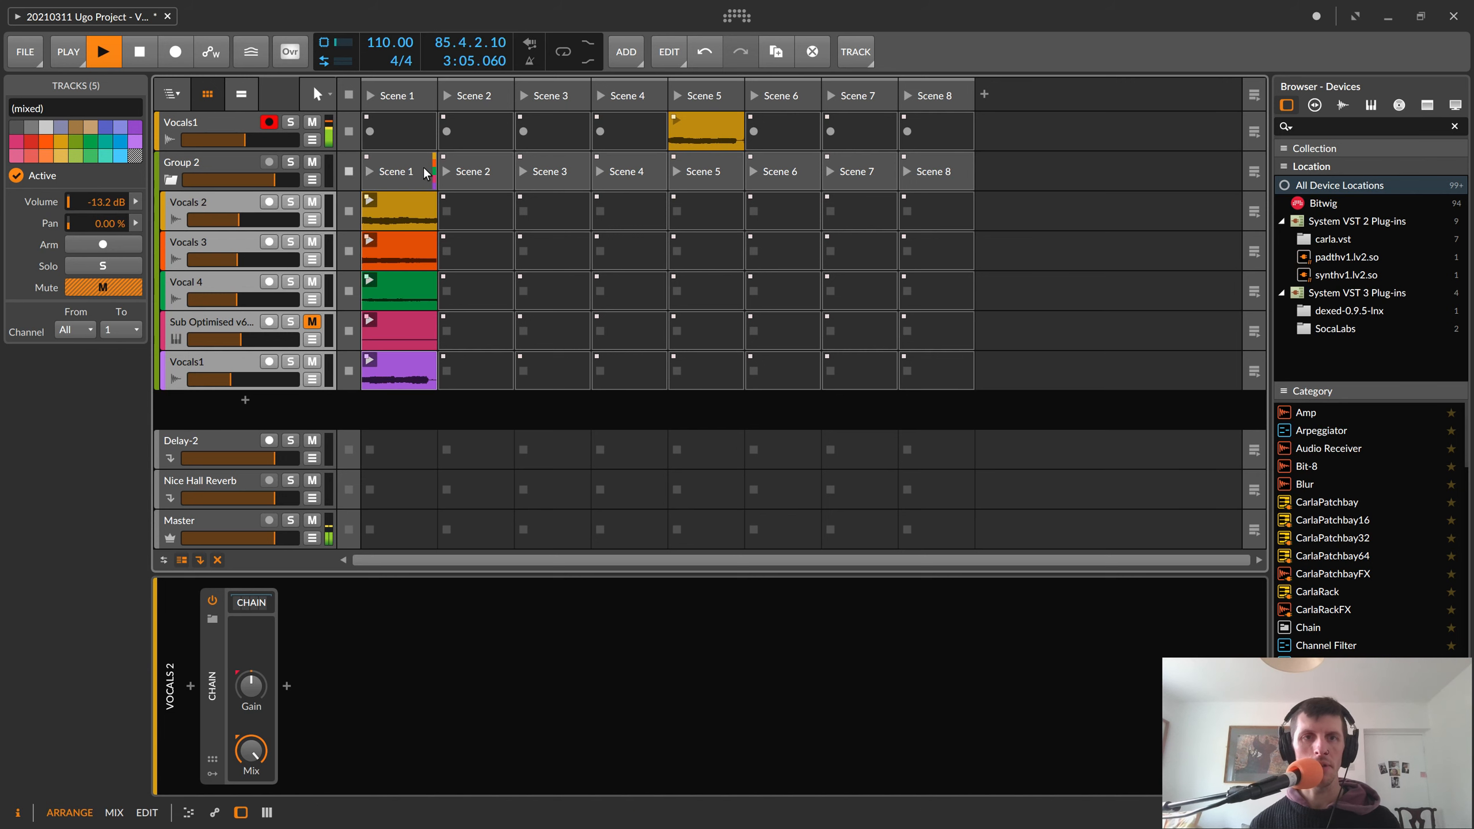
left_click(348, 178)
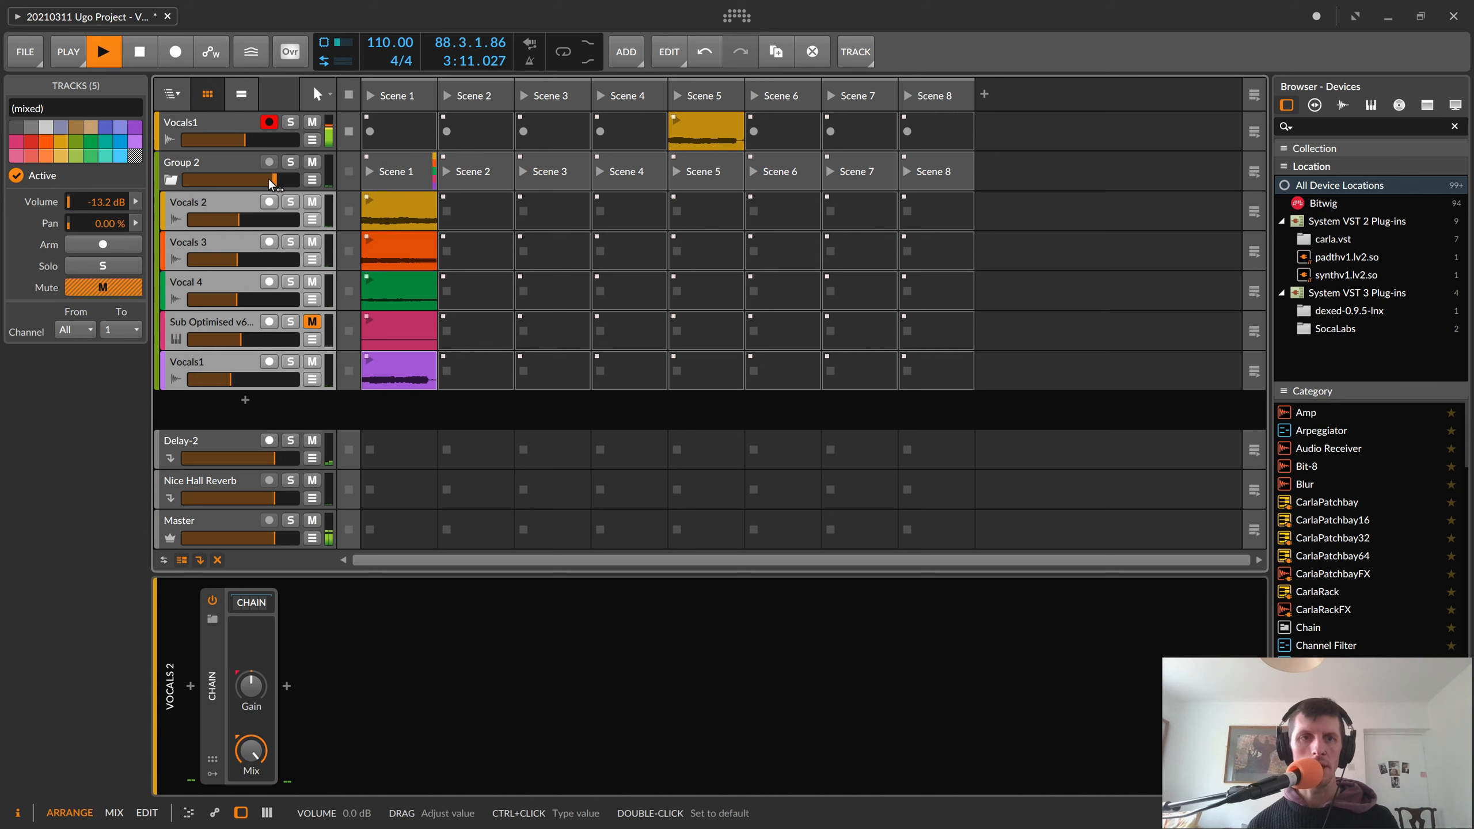
- Launch Scene 1 of Group 2 and set the group track's volume to -4.5 dB
left_click(371, 171)
left_click_drag(270, 179, 196, 182)
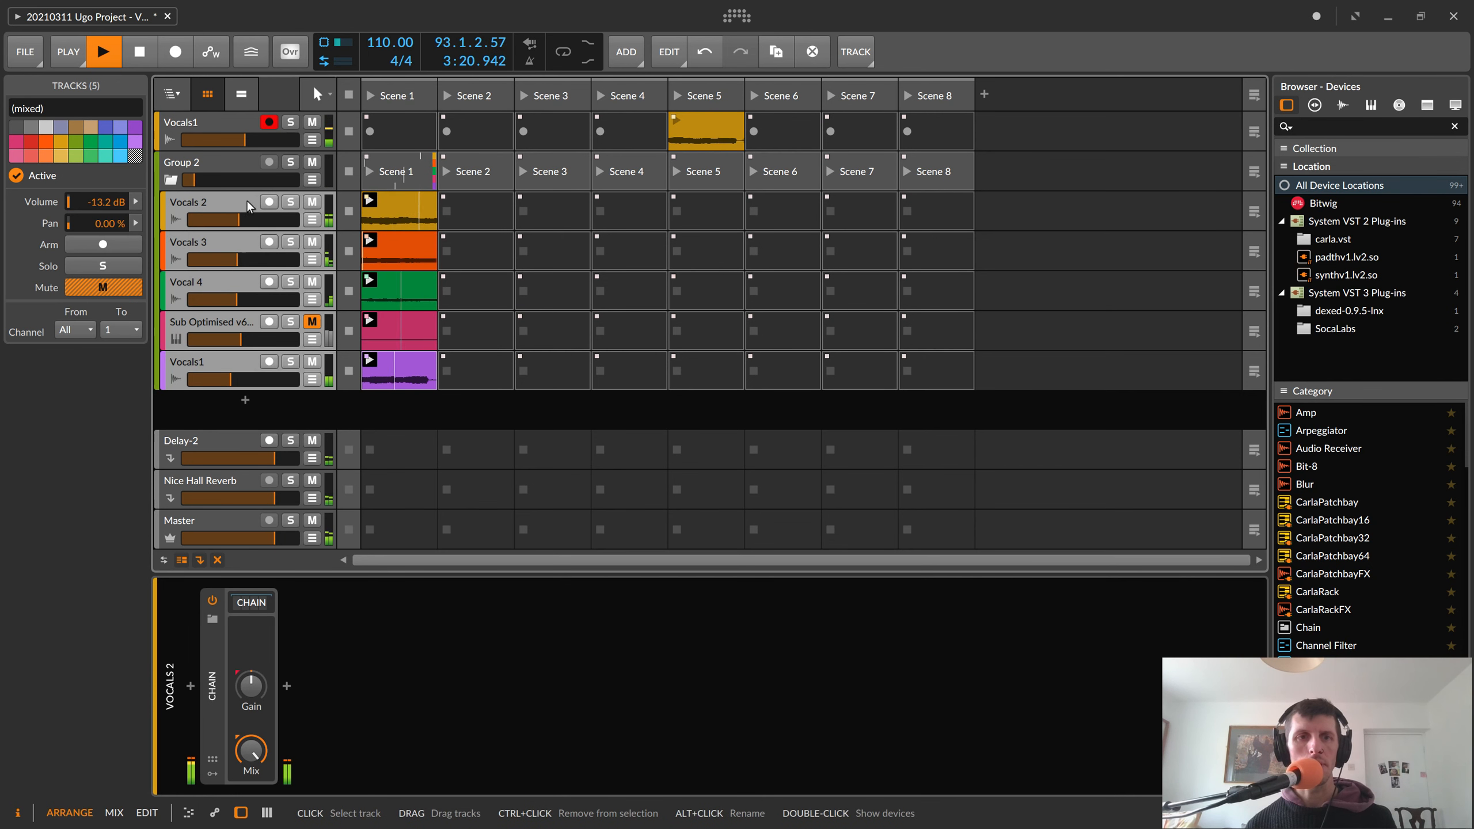
left_click(202, 199)
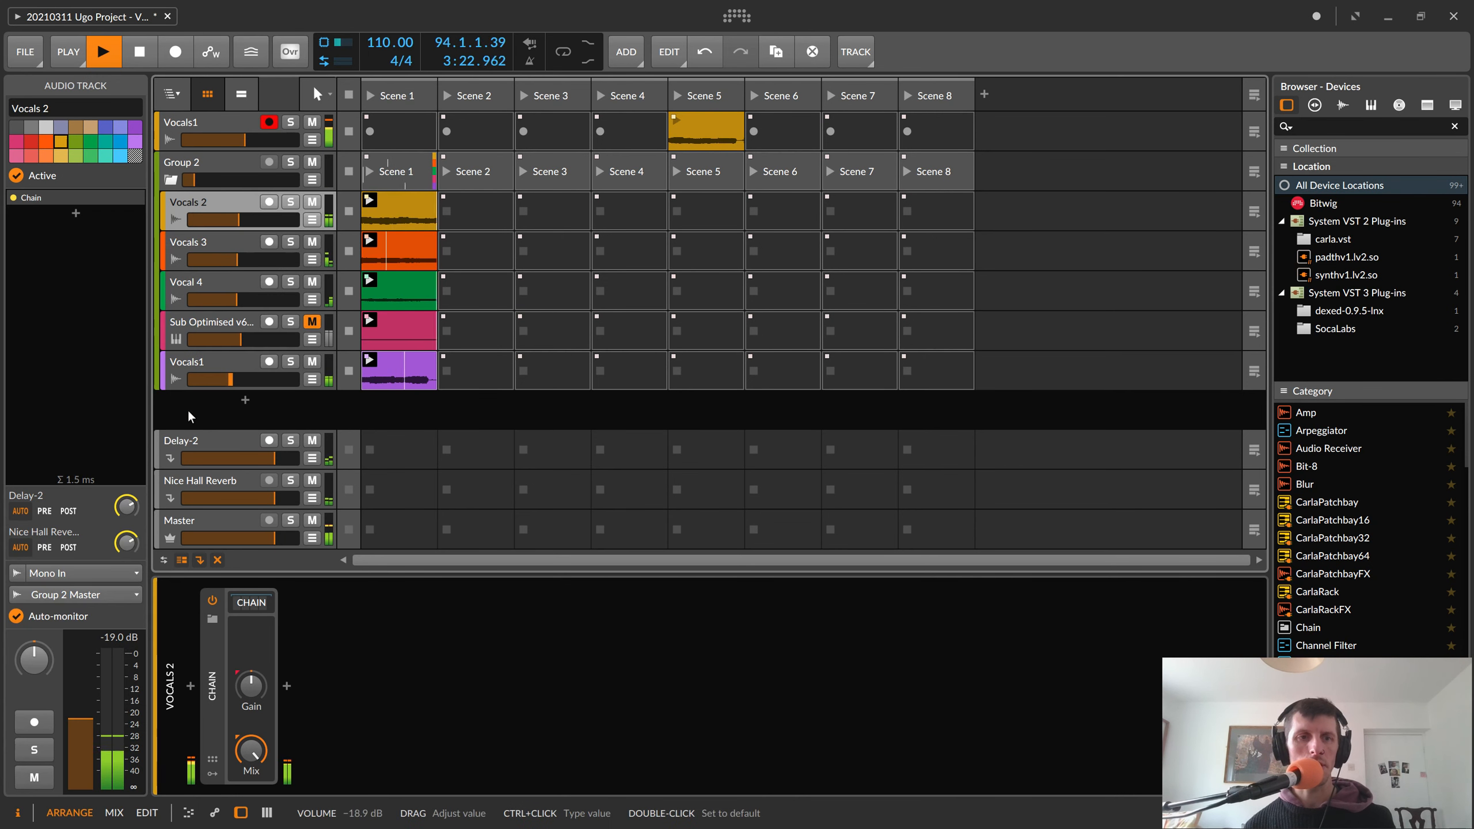
left_click(233, 160)
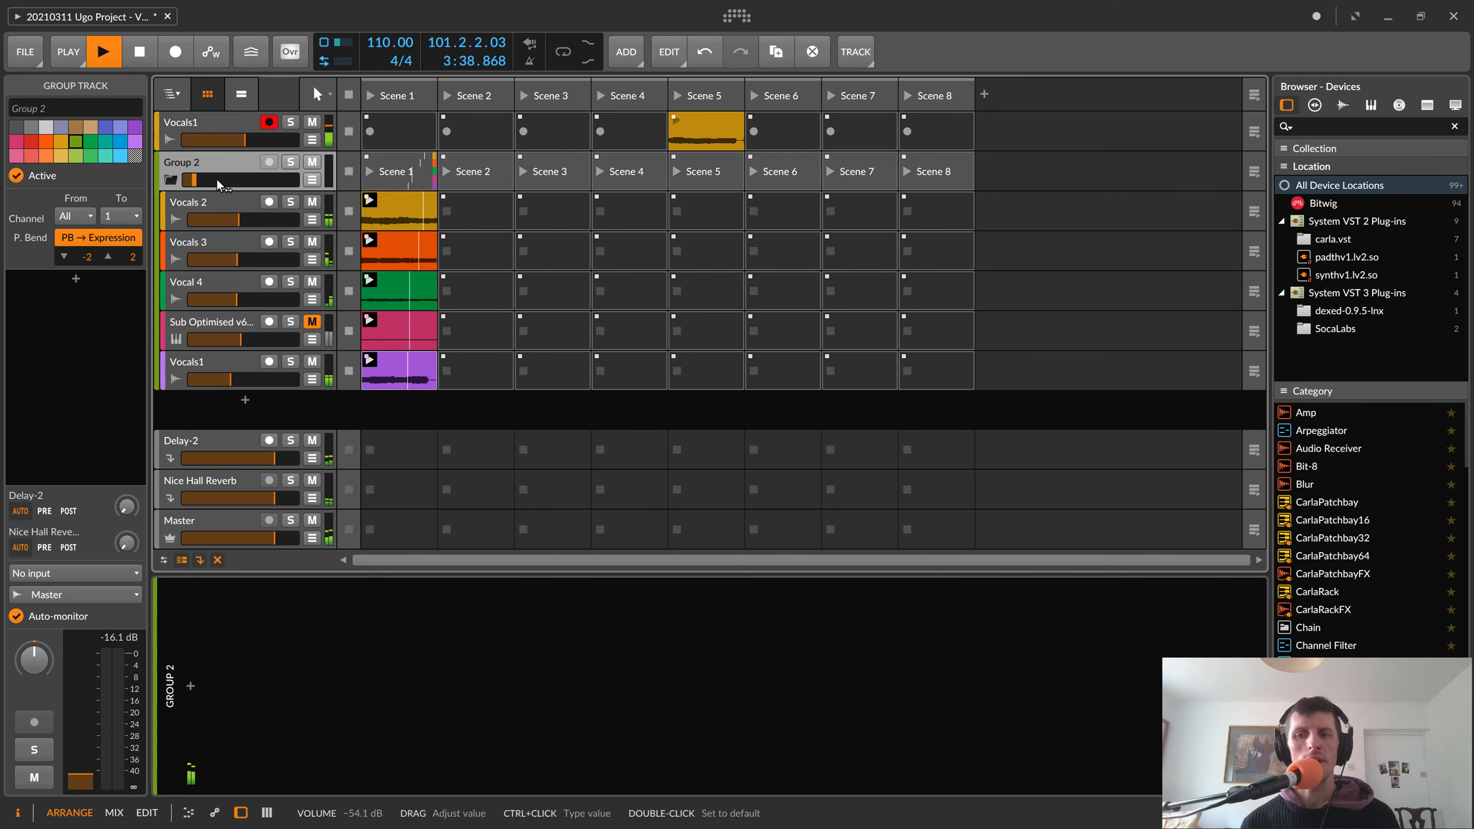
left_click_drag(216, 180, 260, 181)
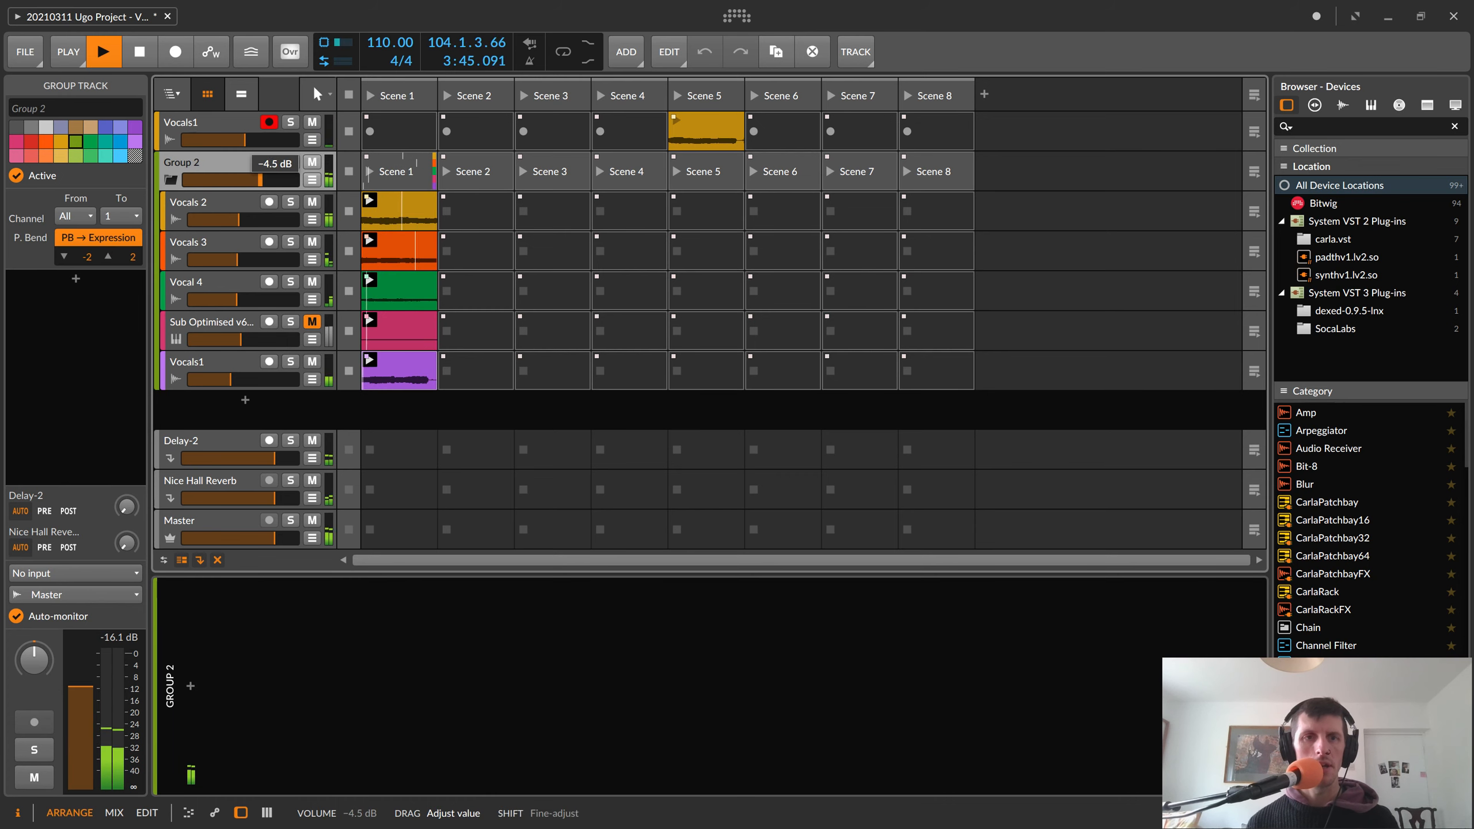
- Move the Sub Optimised track out of the group, placing it below the purple Vocals1 track
left_click(398, 343)
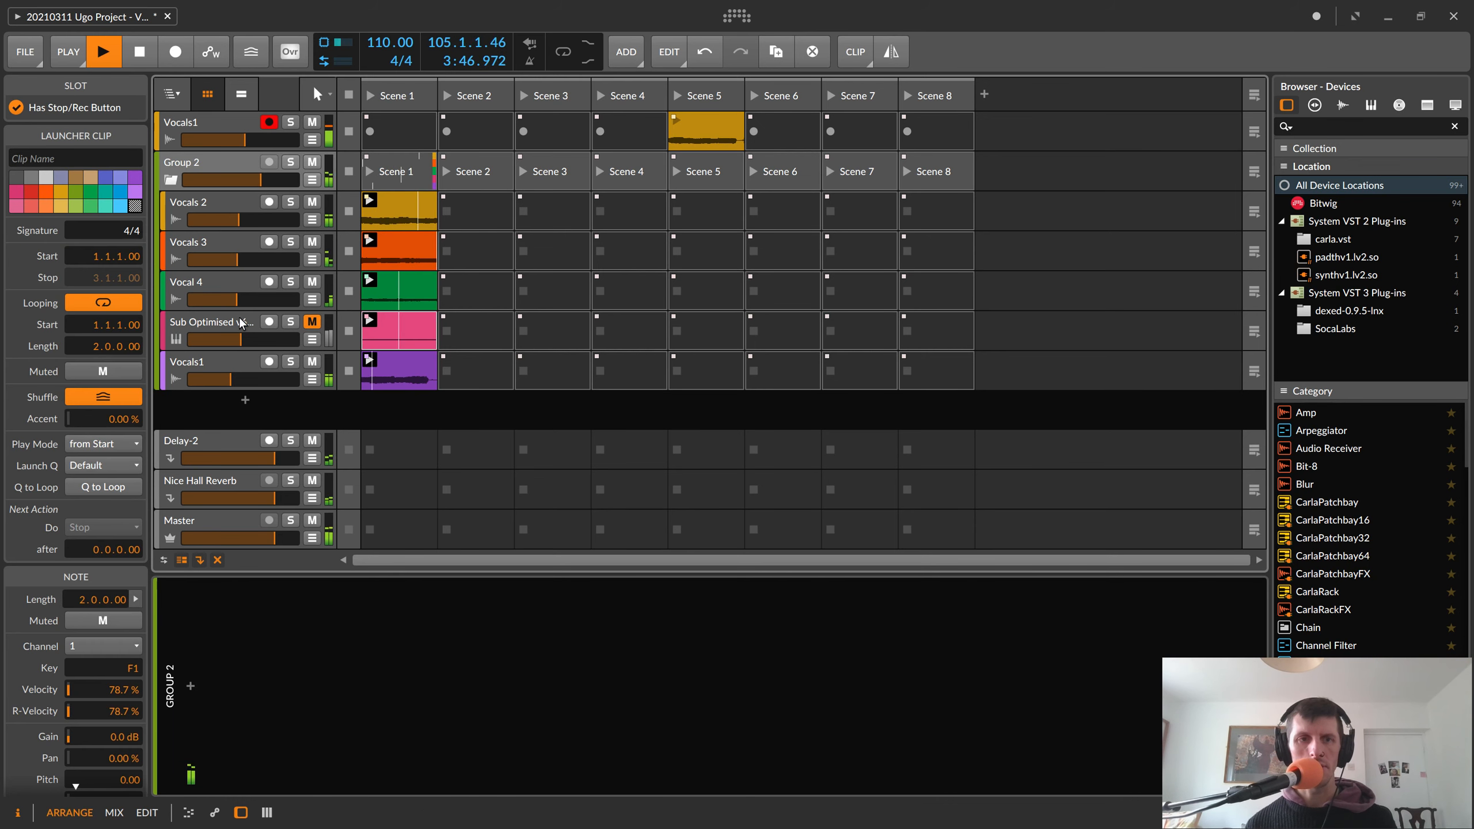
left_click(230, 323)
left_click_drag(230, 324, 216, 404)
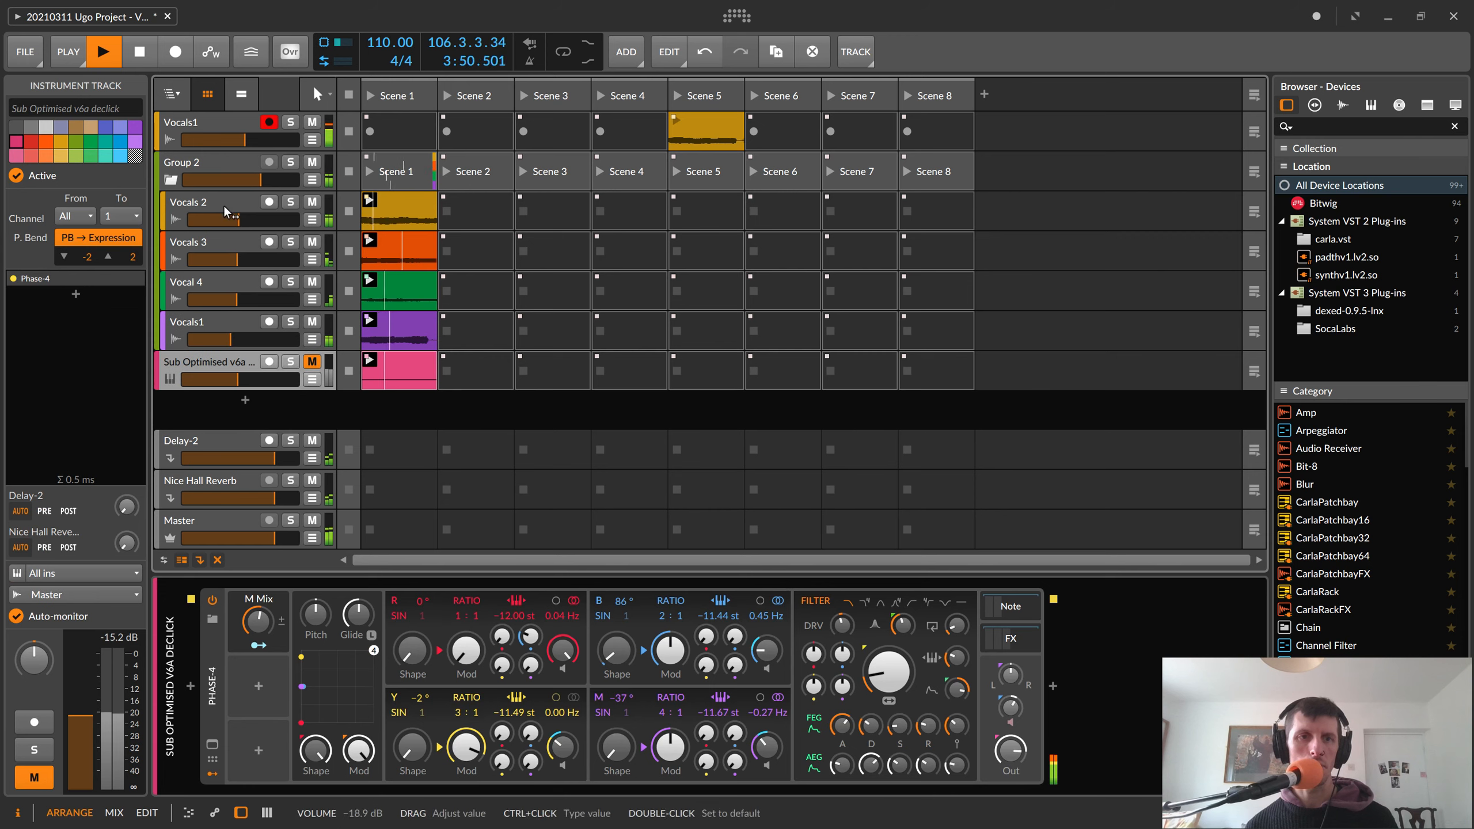
- Colour the group track blue and rename it Vocal Group
left_click(168, 157)
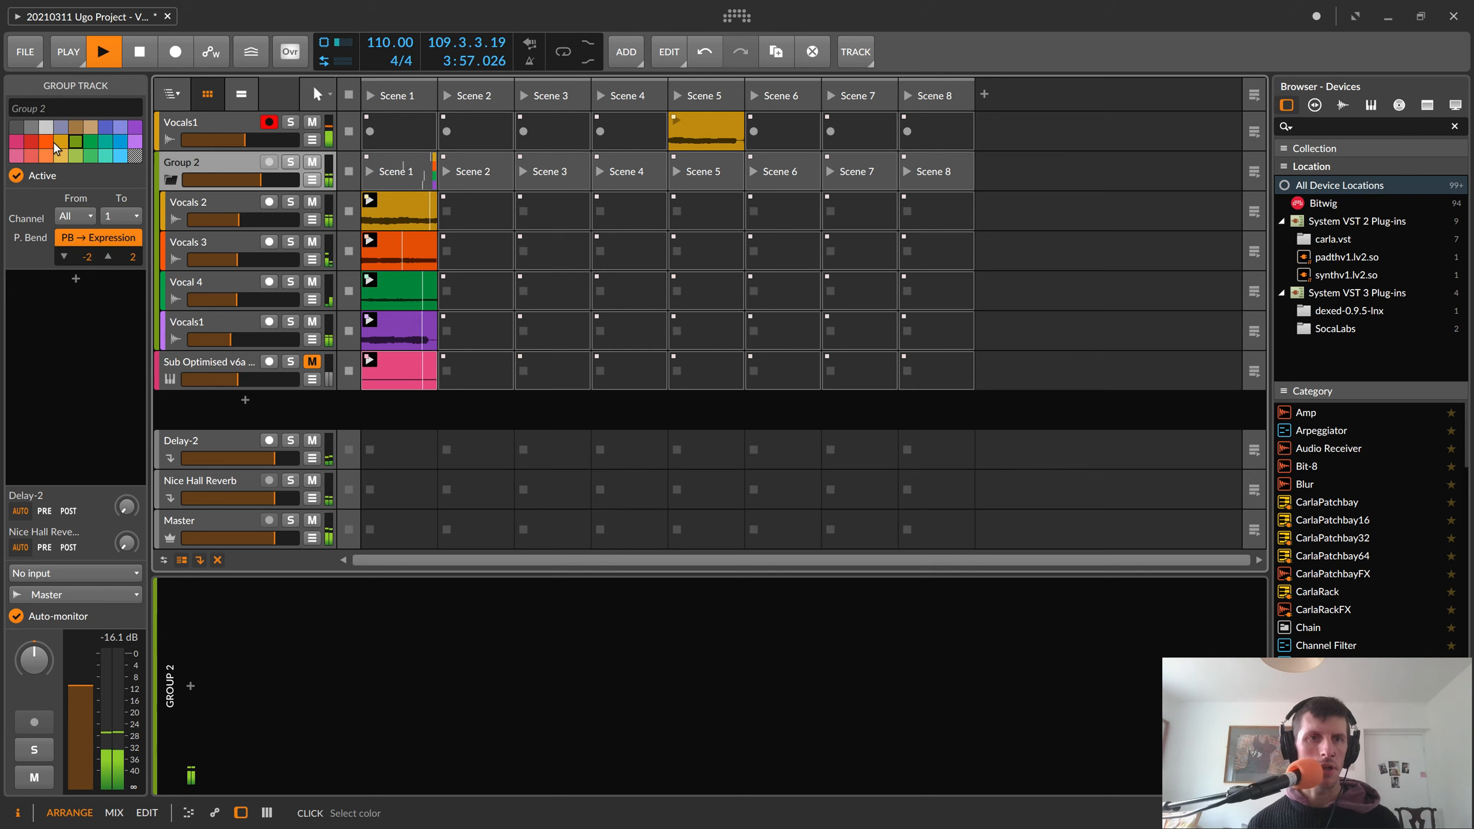
left_click(120, 141)
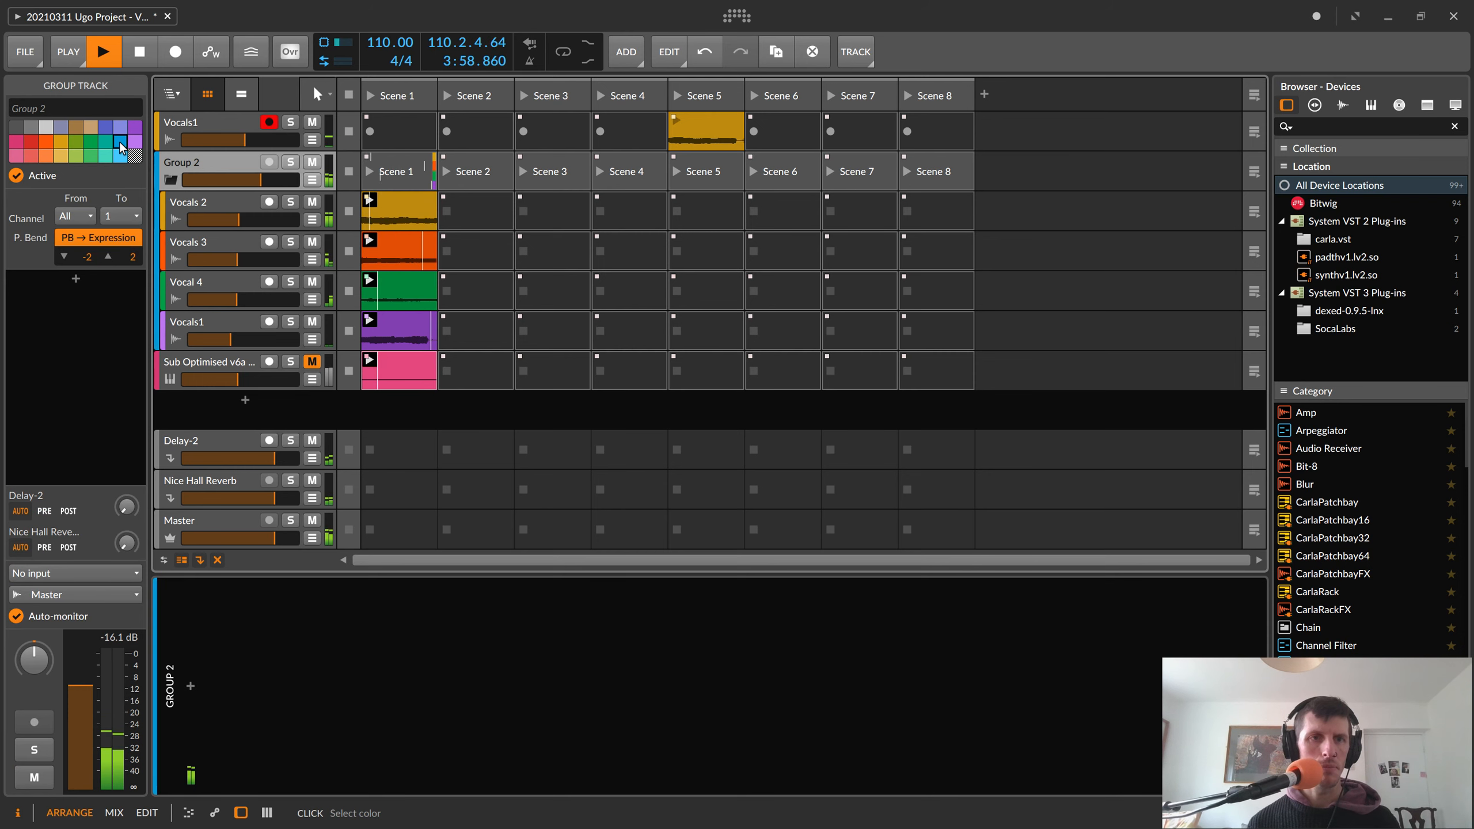
left_click(176, 362)
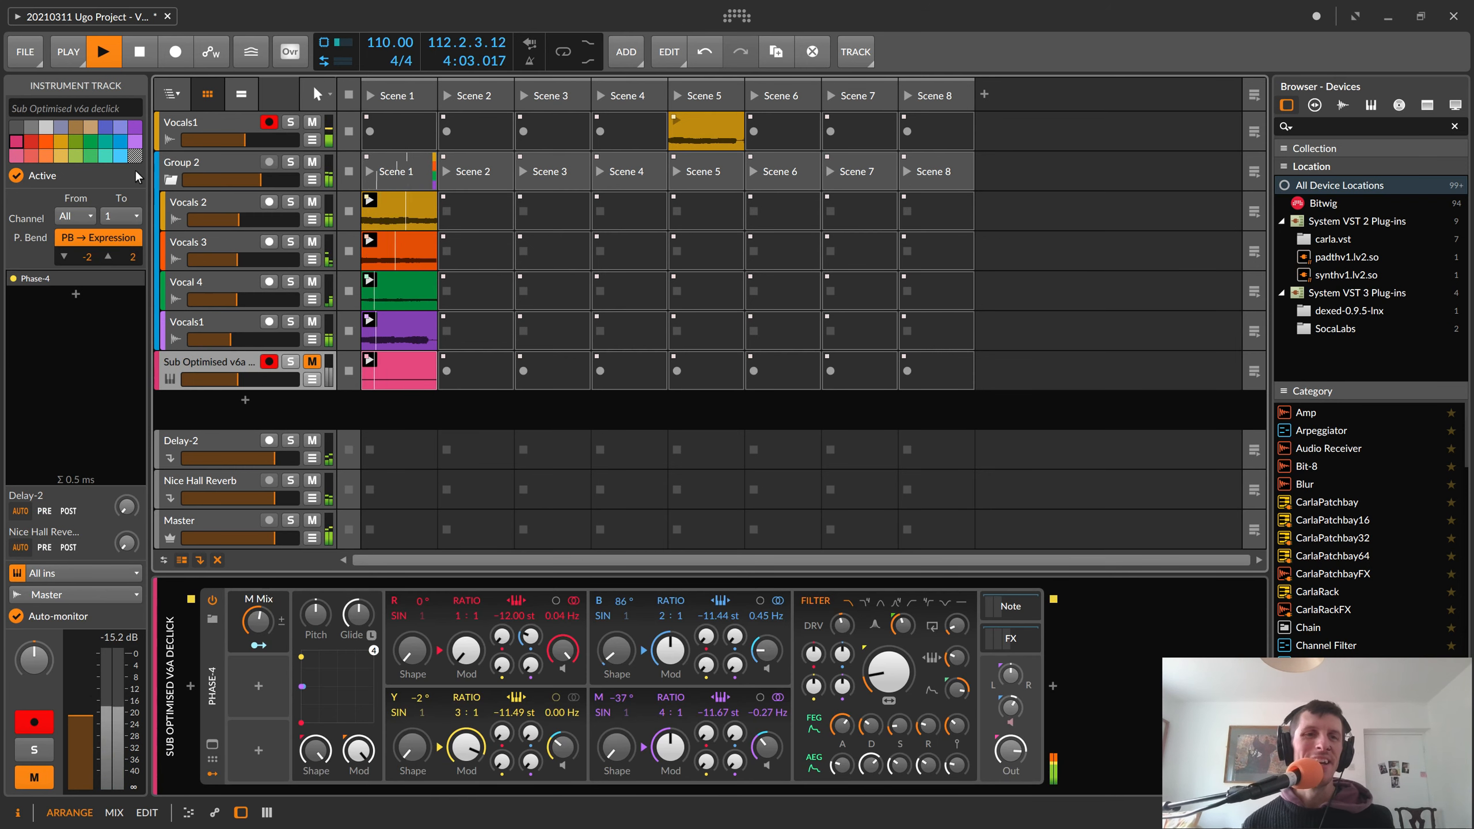
left_click(197, 168)
triple_click(40, 108)
type("Vocal Group")
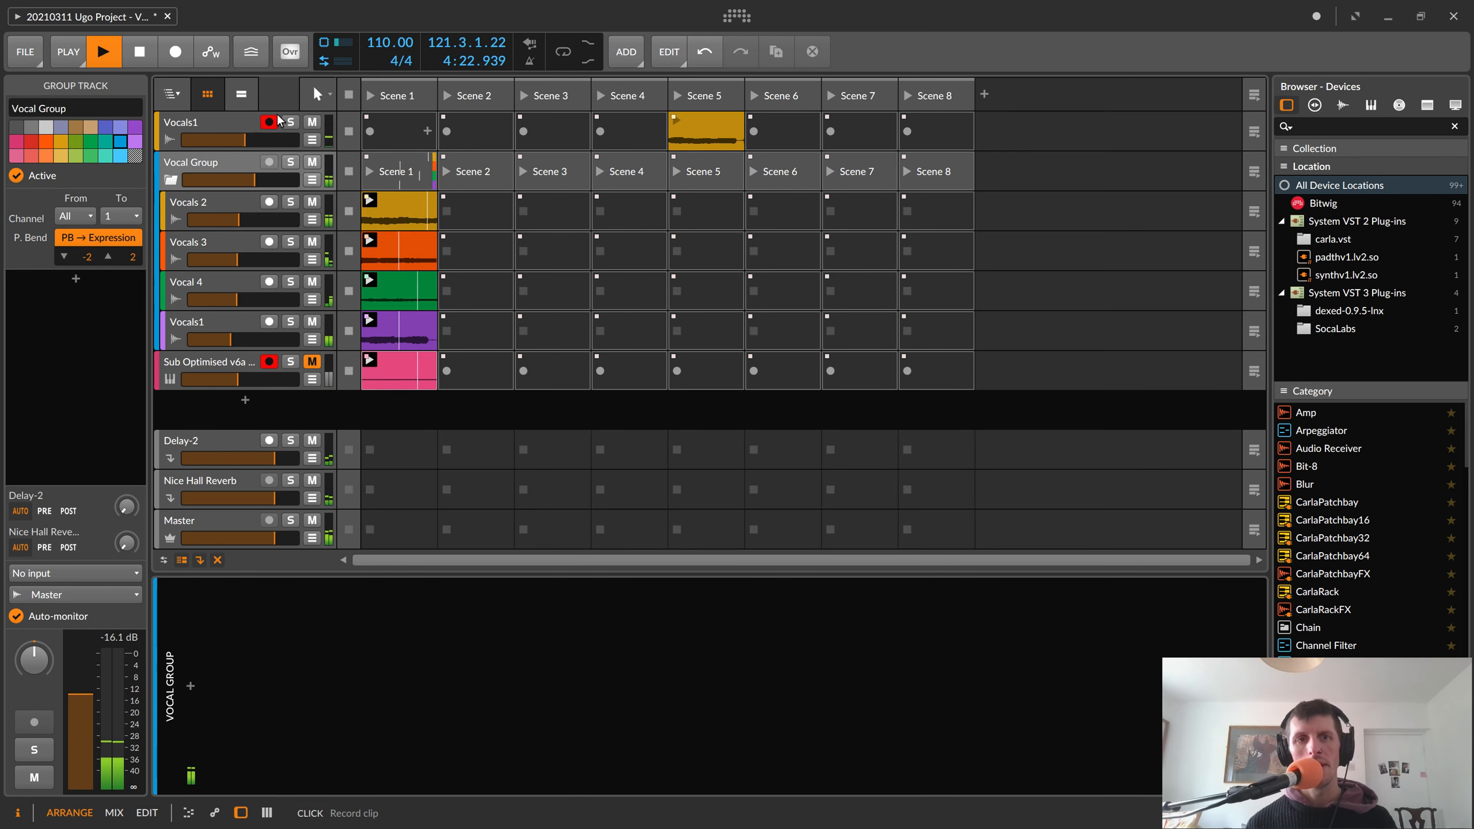
- Select the top Vocals1 track and compare the mix with Vocals 3 muted and unmuted
left_click(232, 125)
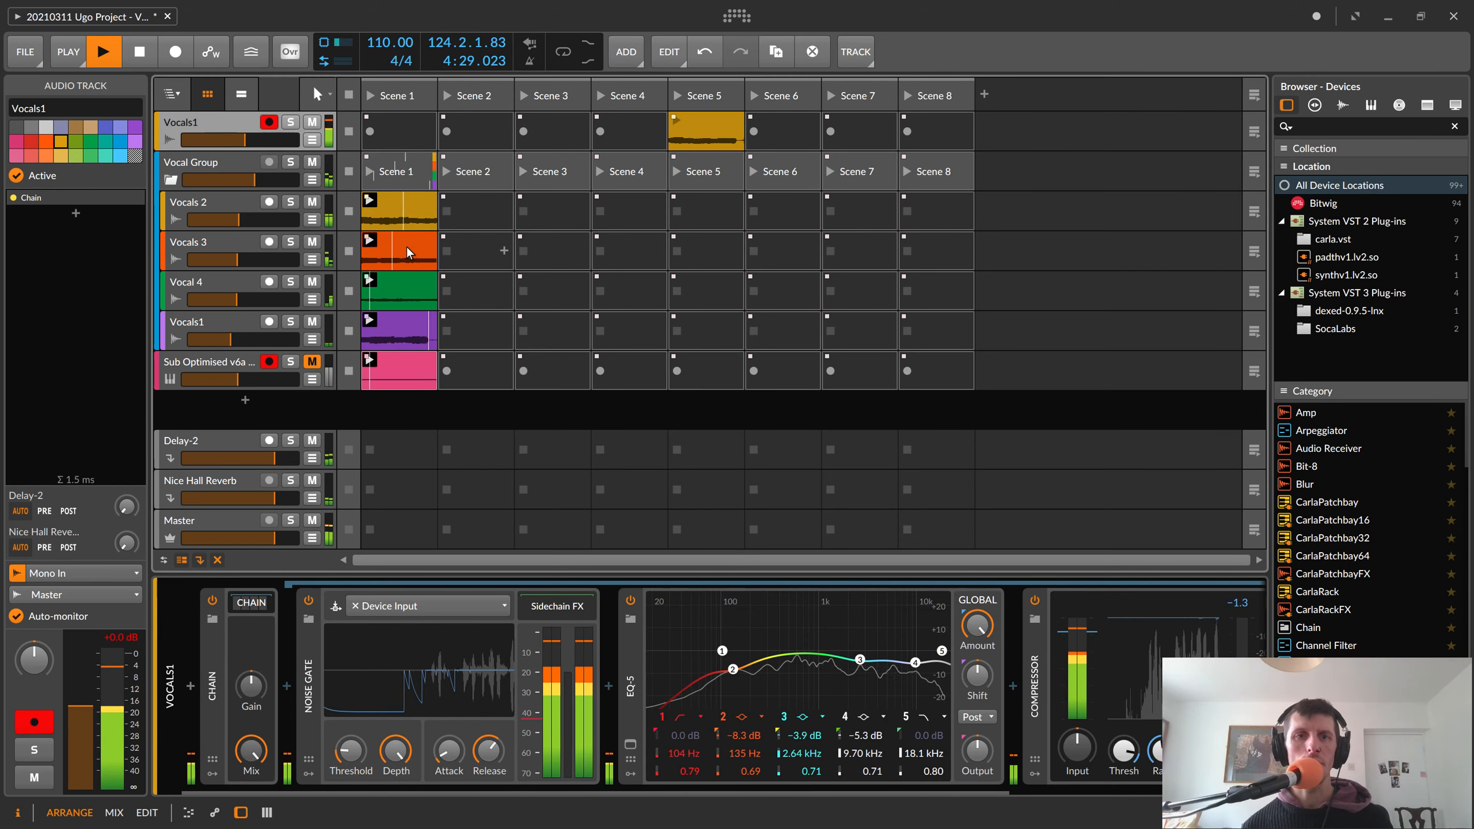
left_click(312, 243)
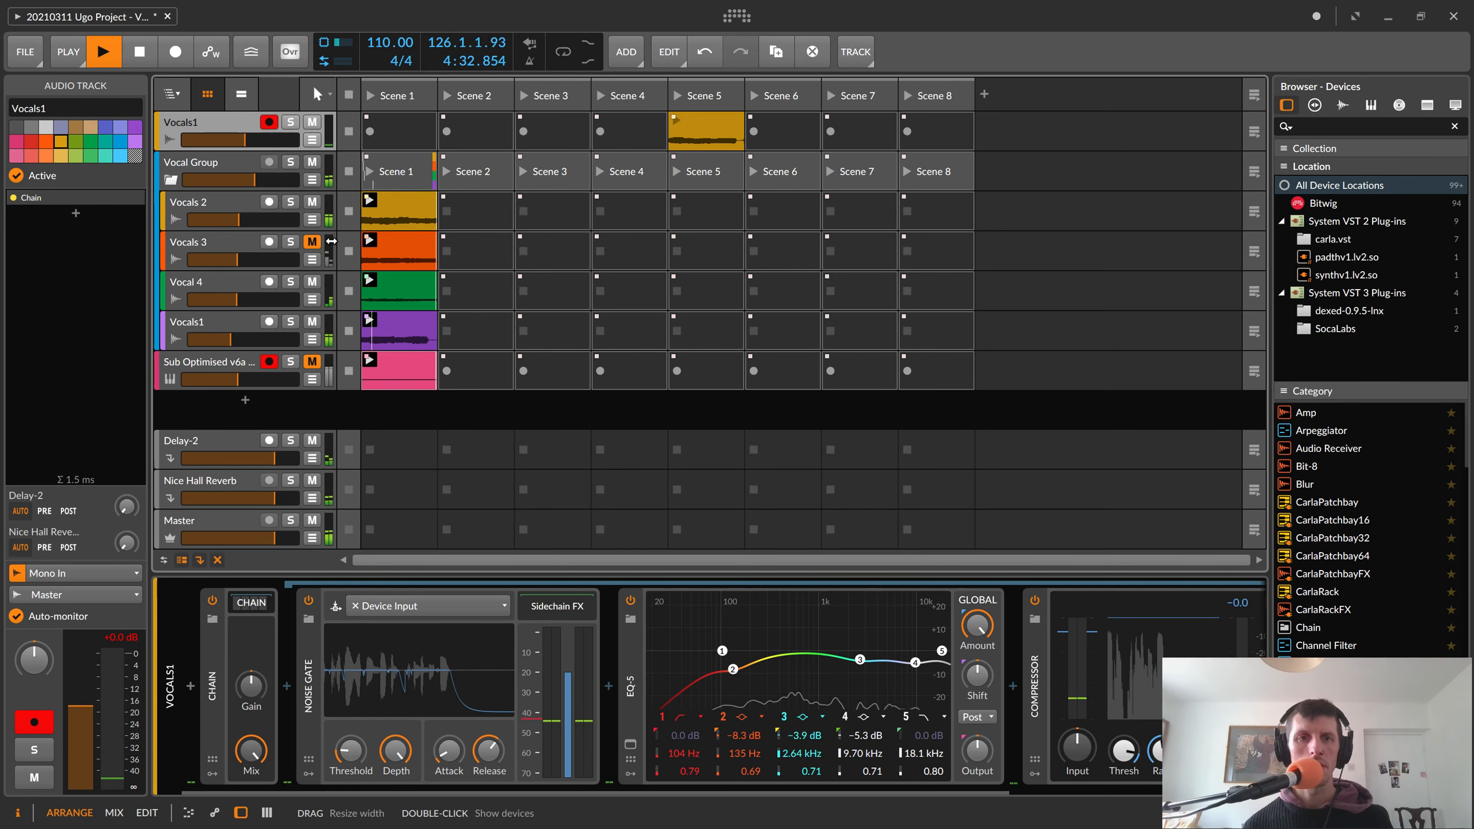
left_click(312, 243)
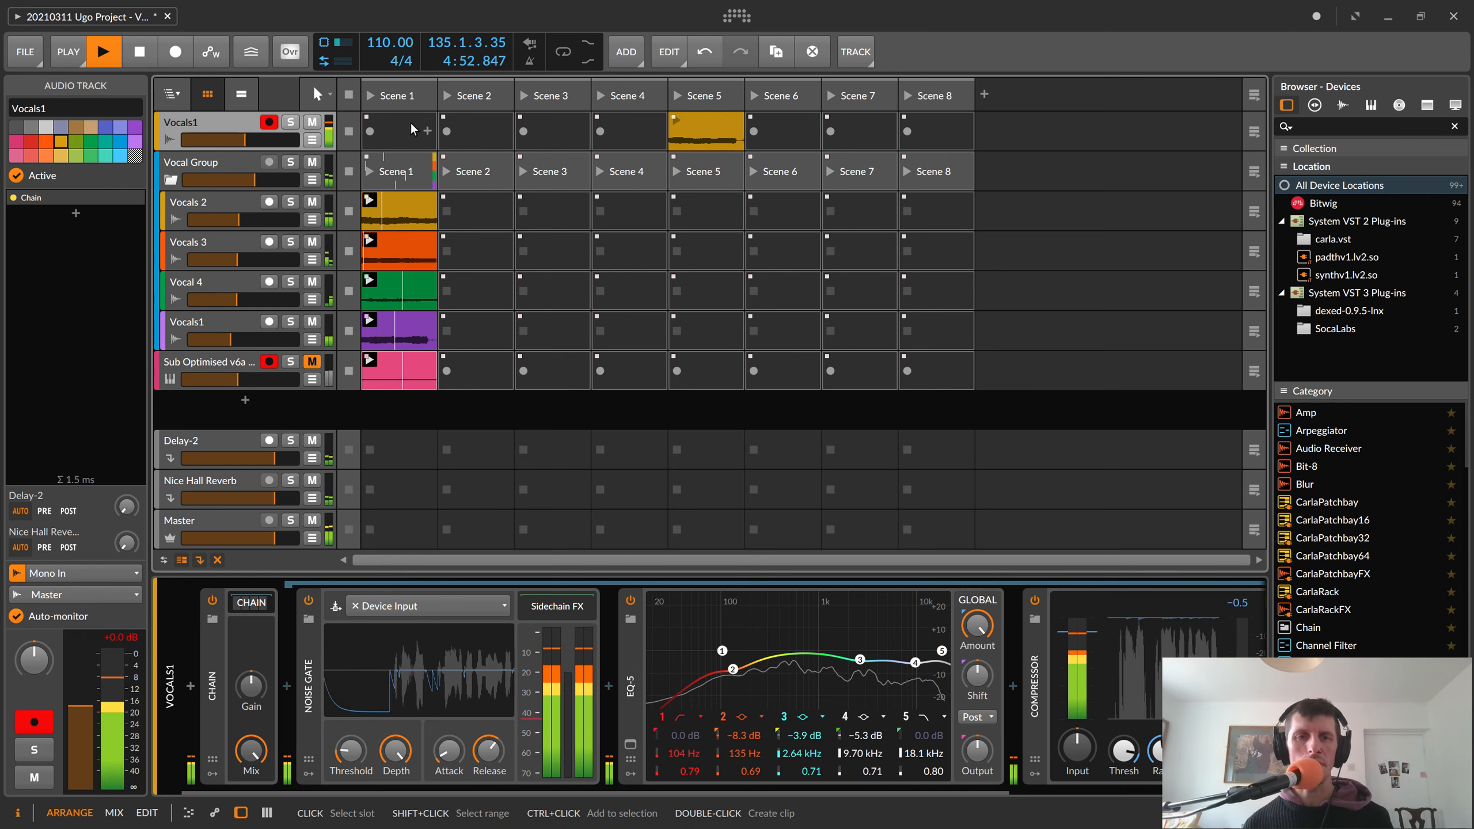
left_click(117, 644)
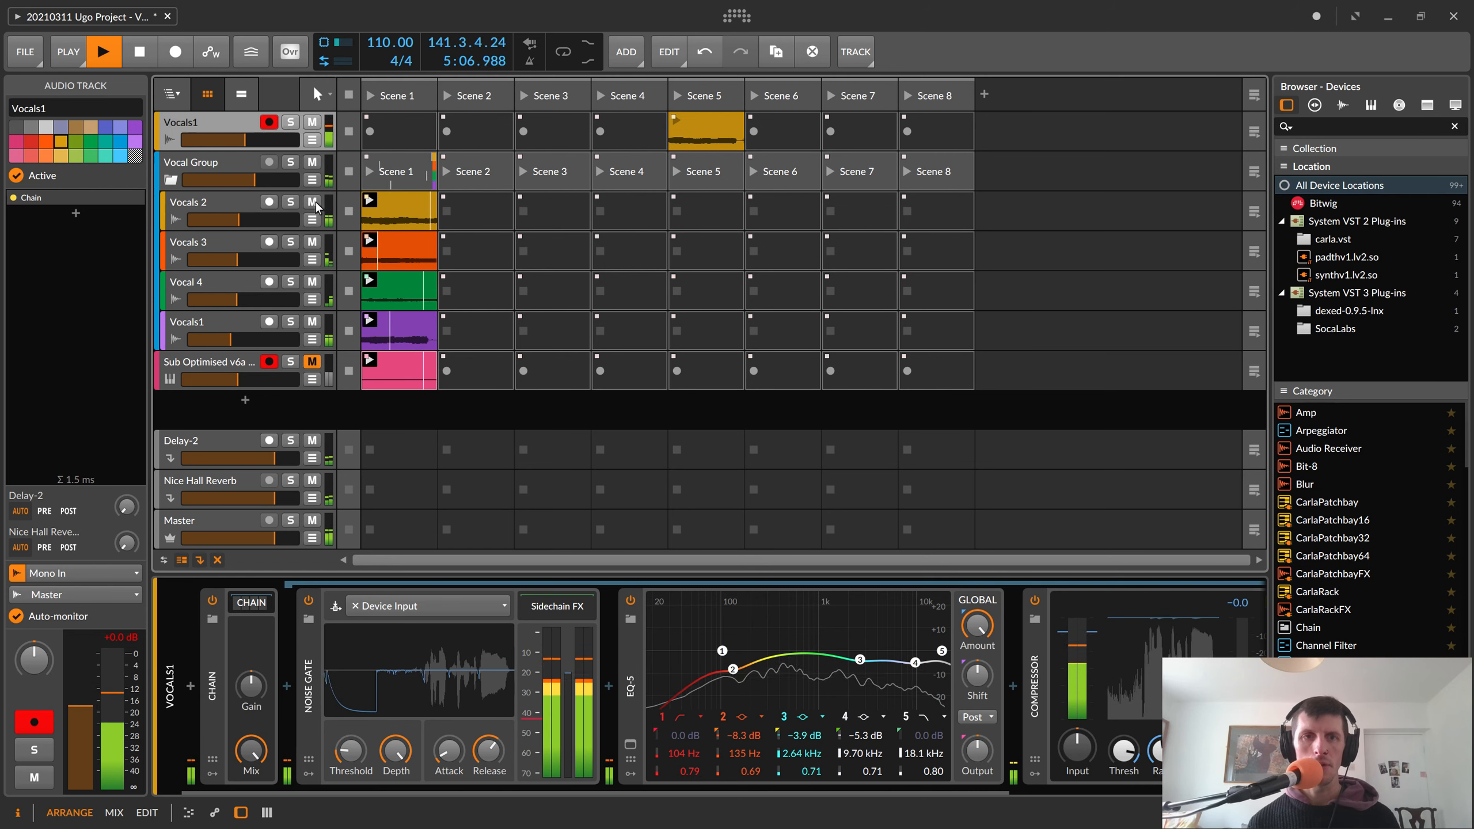
- Audition Vocals 2 and the top Vocals1 track in solo, ending with Vocals 2 muted and both solos cleared
left_click(291, 203)
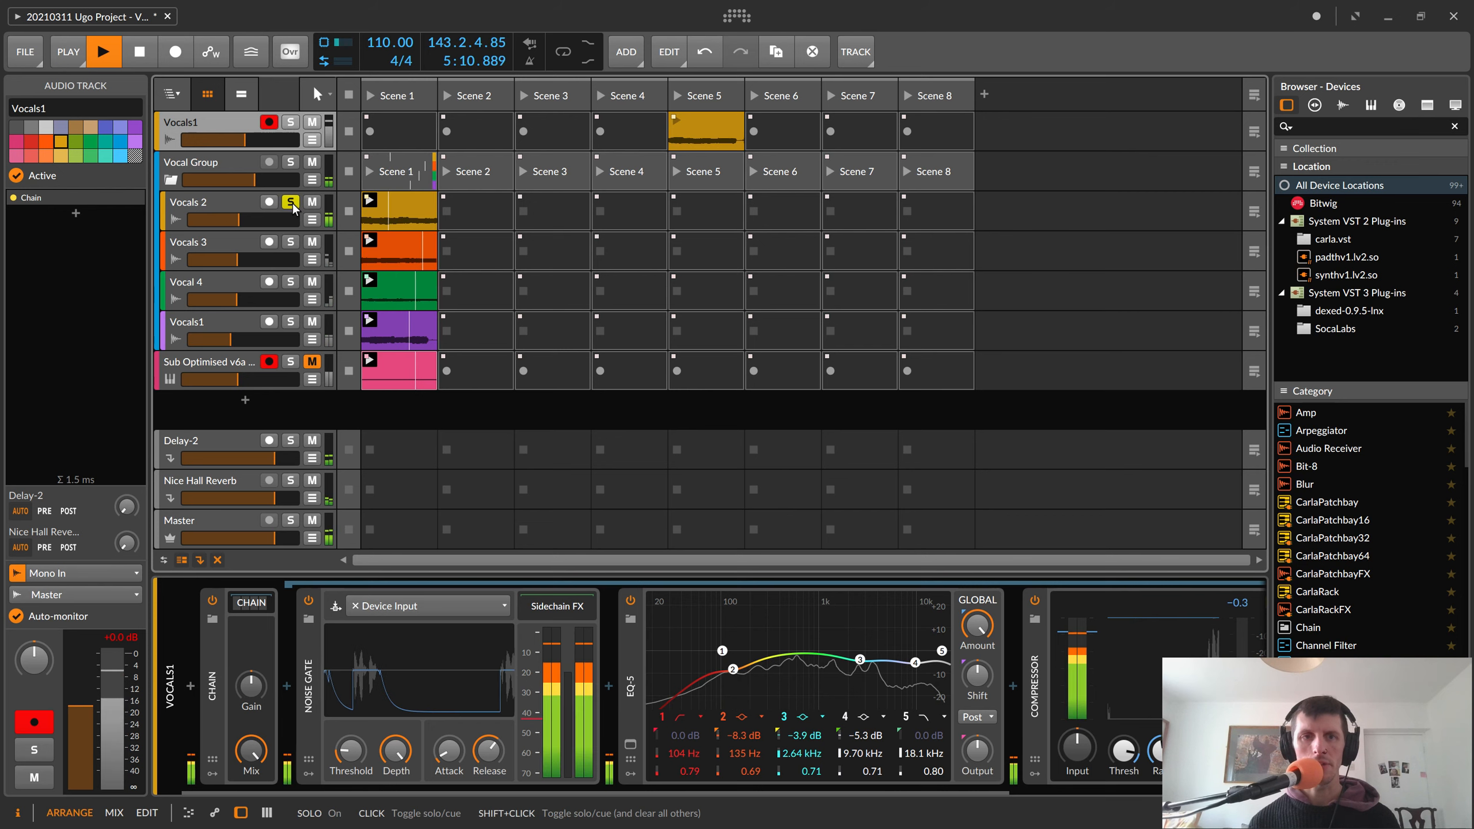
left_click(290, 122)
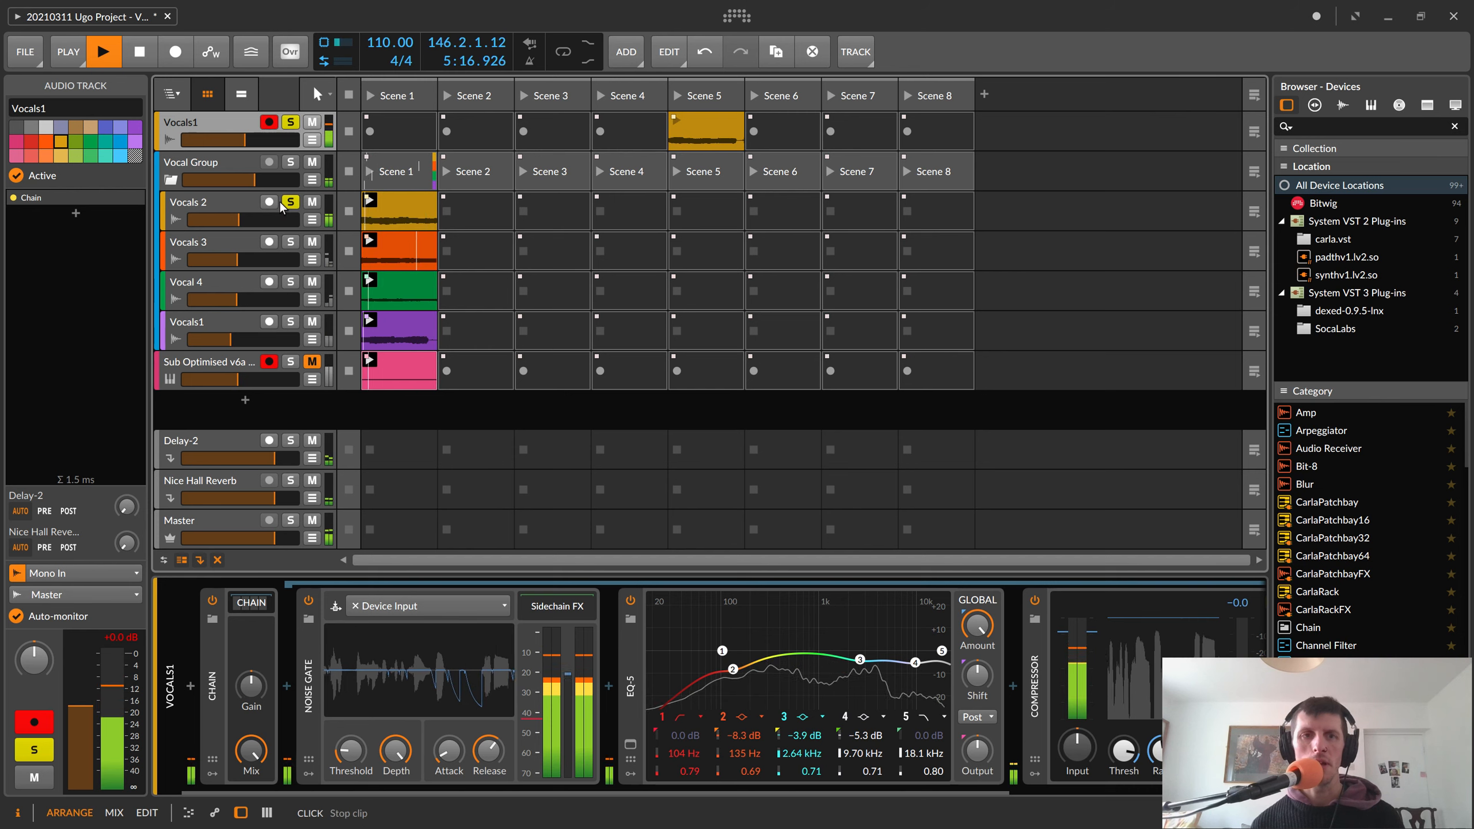
left_click(311, 203)
left_click(290, 202)
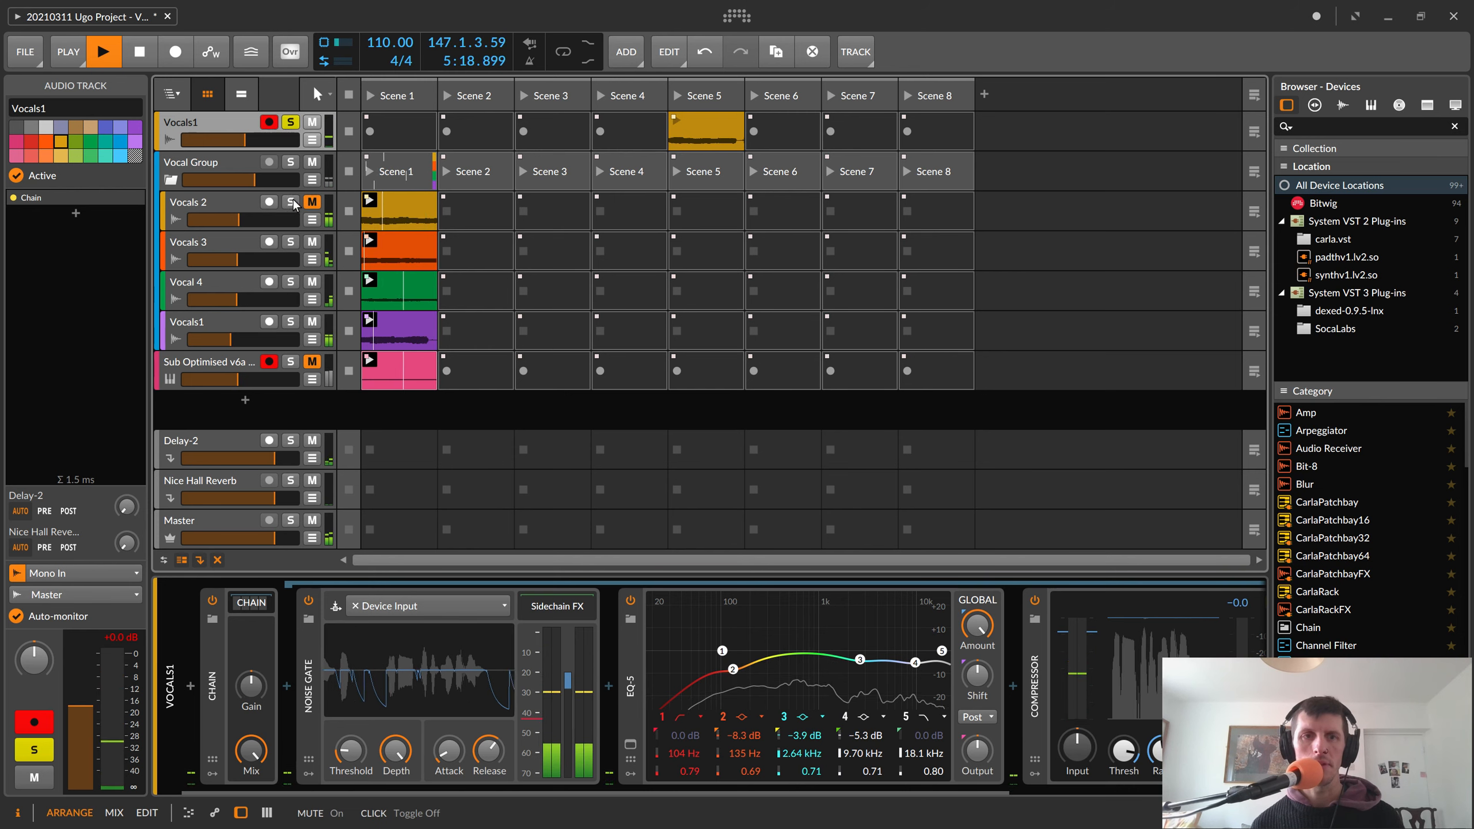
left_click(292, 123)
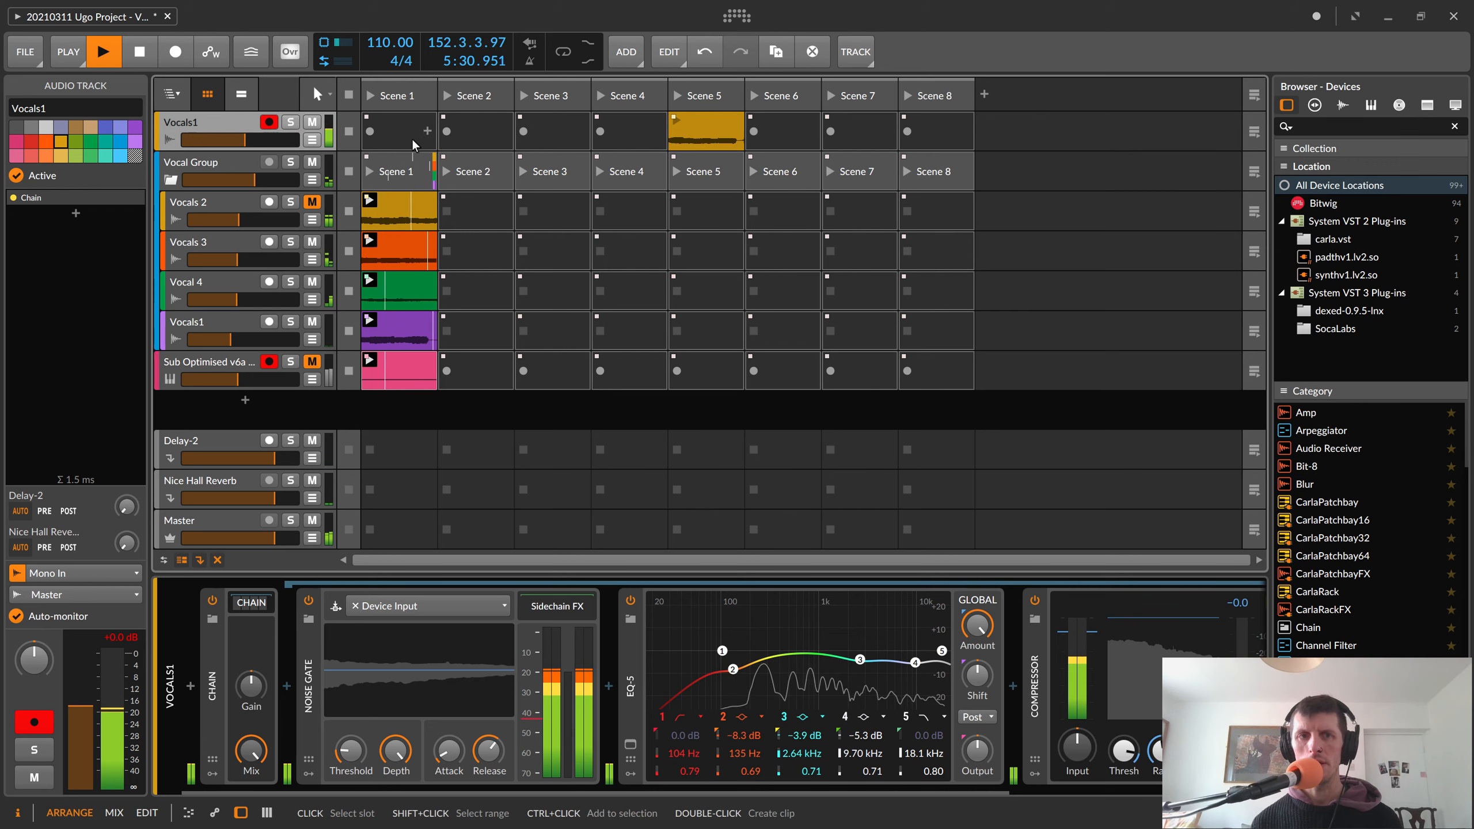
- Record a vocal loop in the top Vocals1 track's Scene 1 slot and colour the clip light green
left_click(371, 130)
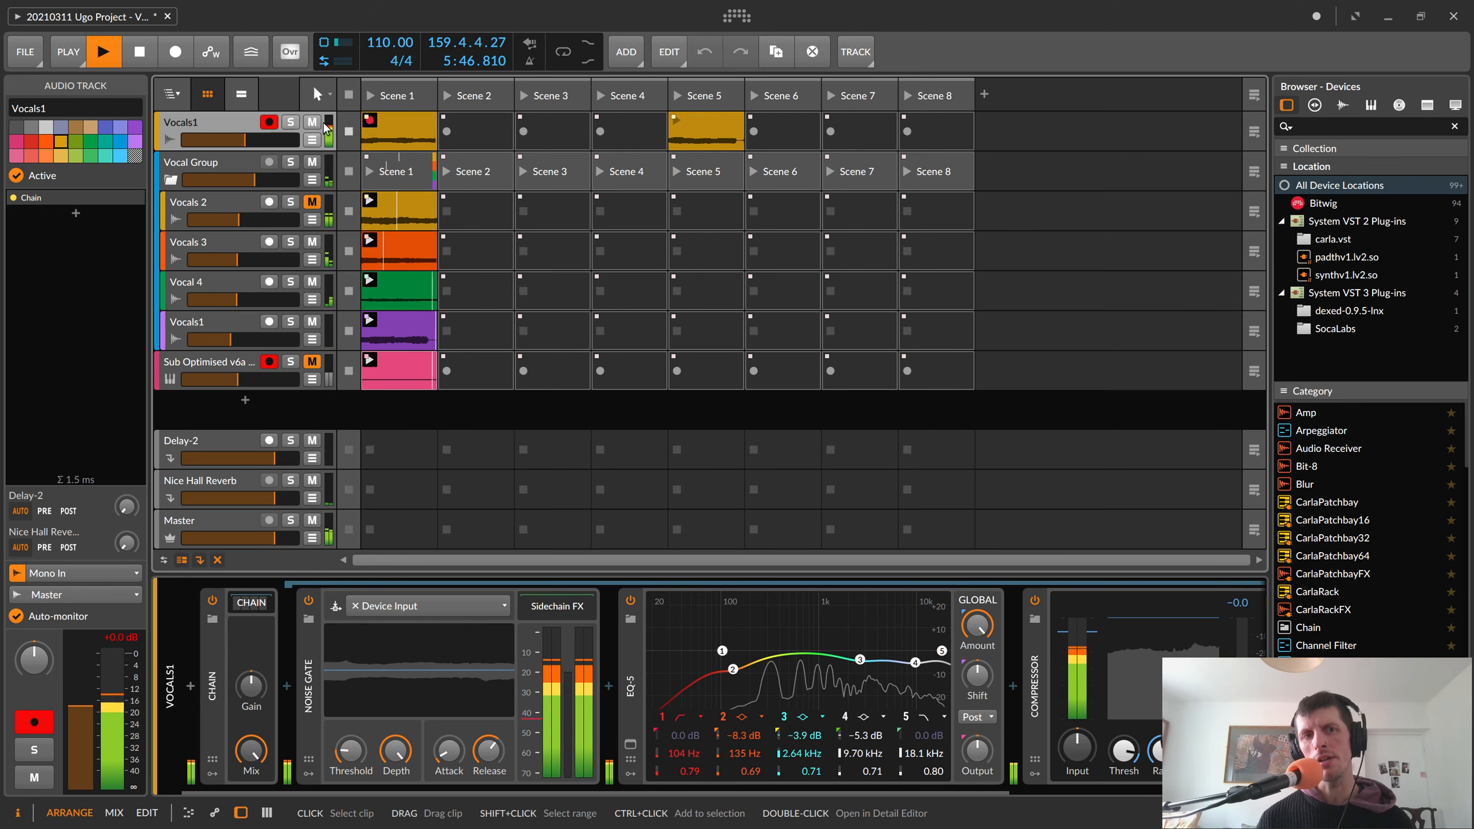
left_click(369, 122)
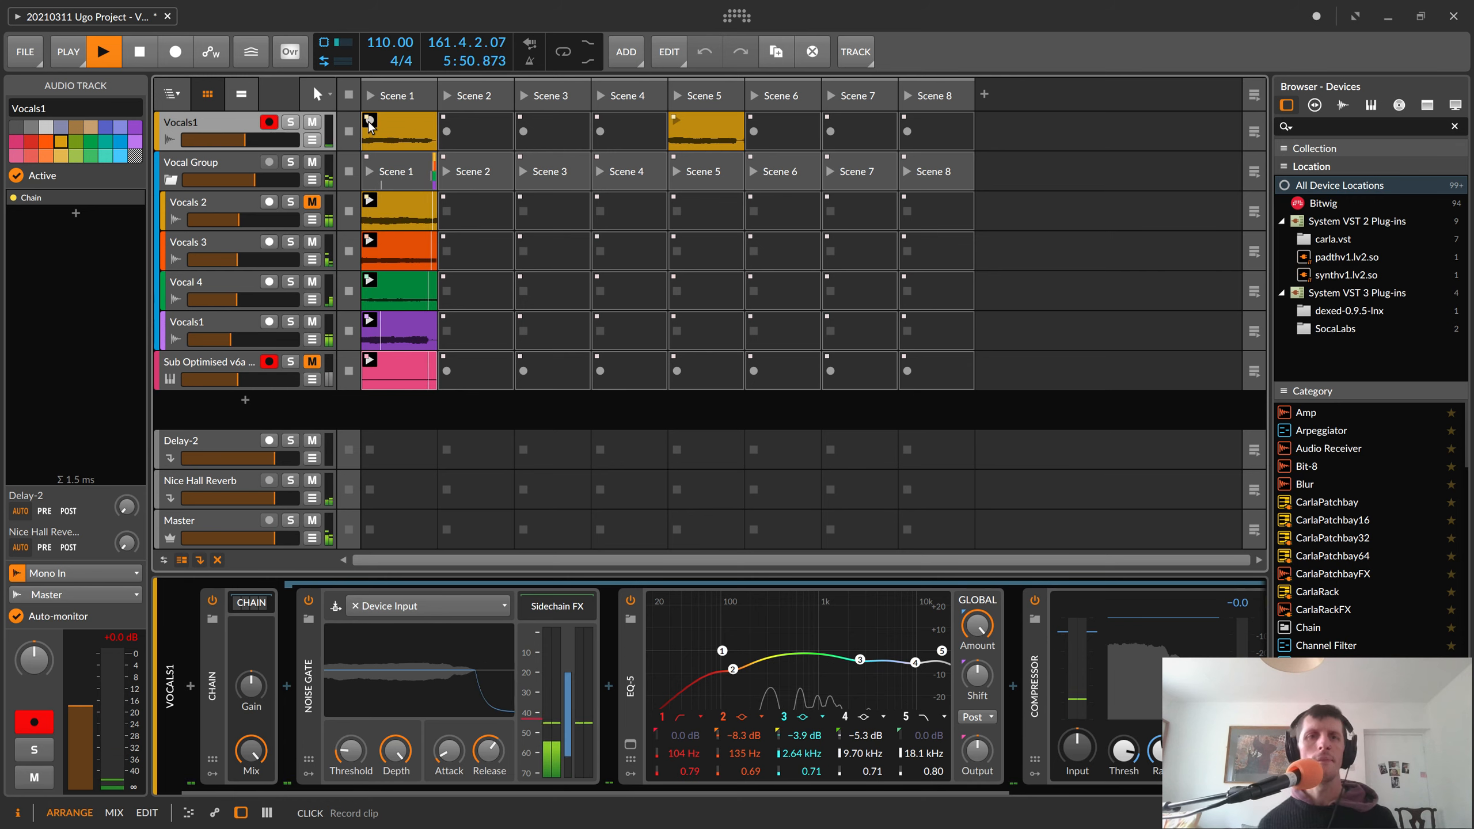
left_click(416, 124)
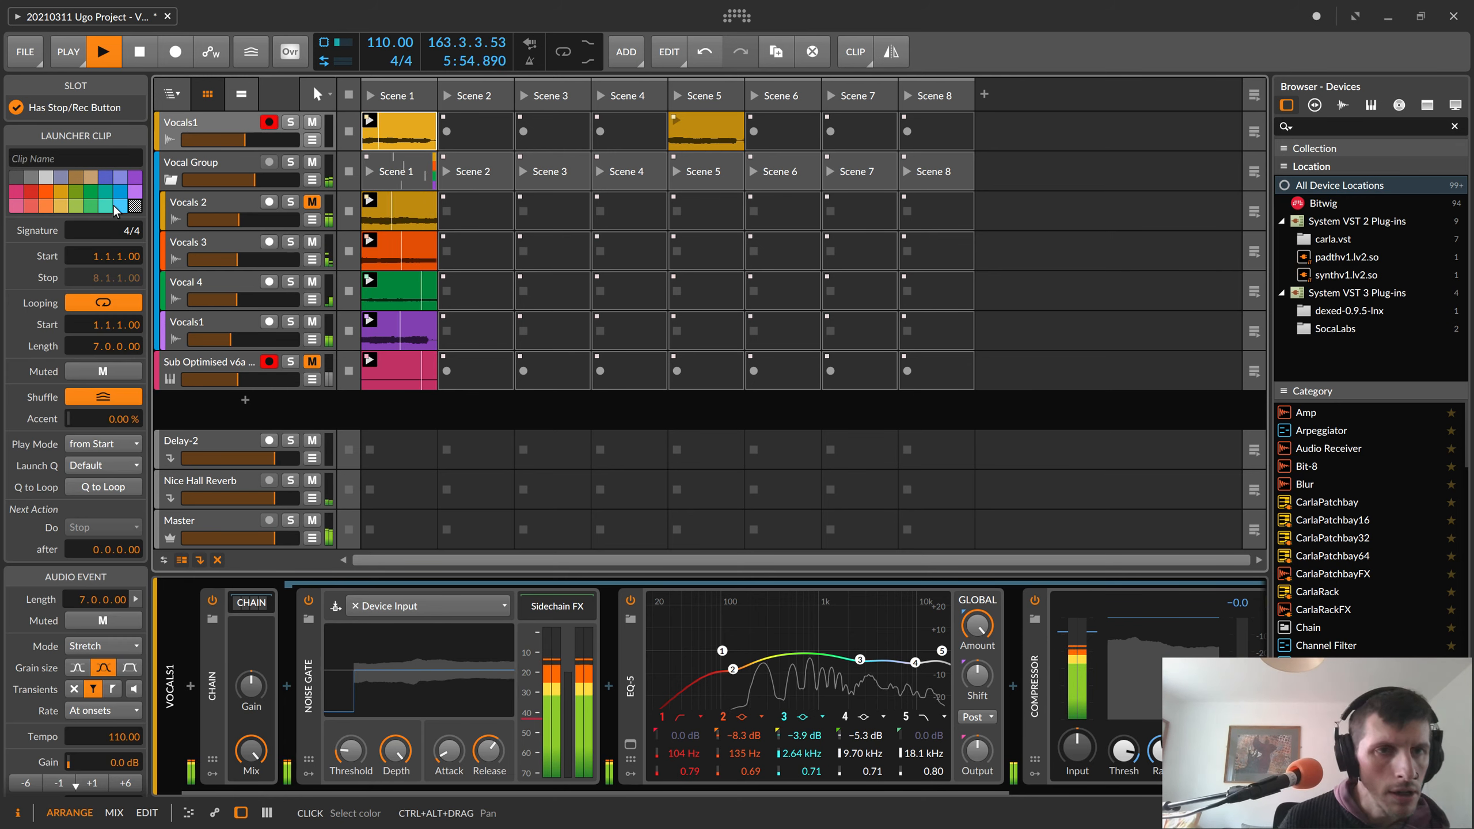
left_click(90, 204)
left_click(196, 120)
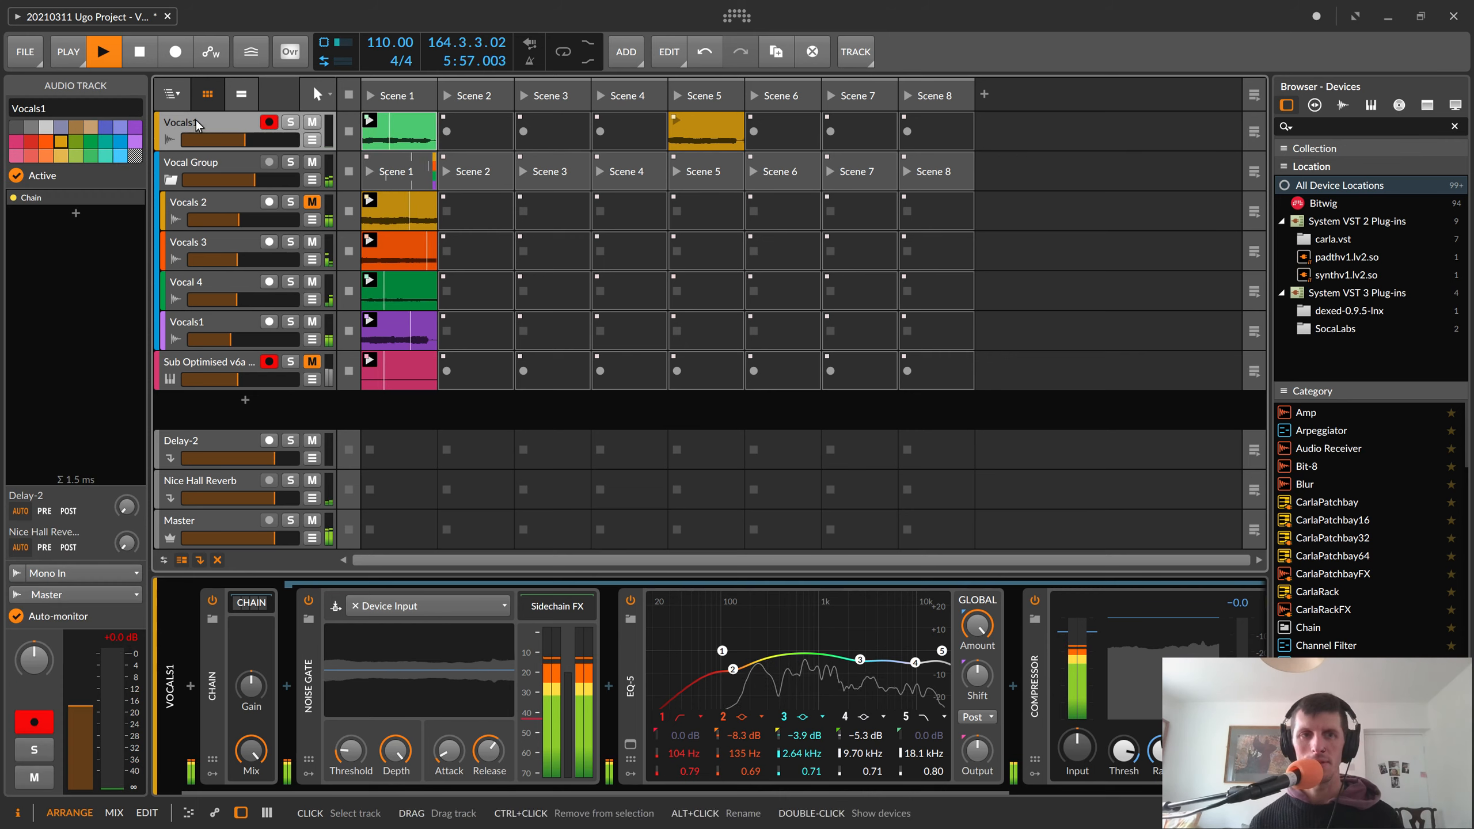
- Move the new vocal clip to the Vocals 2 track's Scene 2 slot and colour it light yellow
left_click(404, 124)
left_click_drag(411, 129, 480, 216)
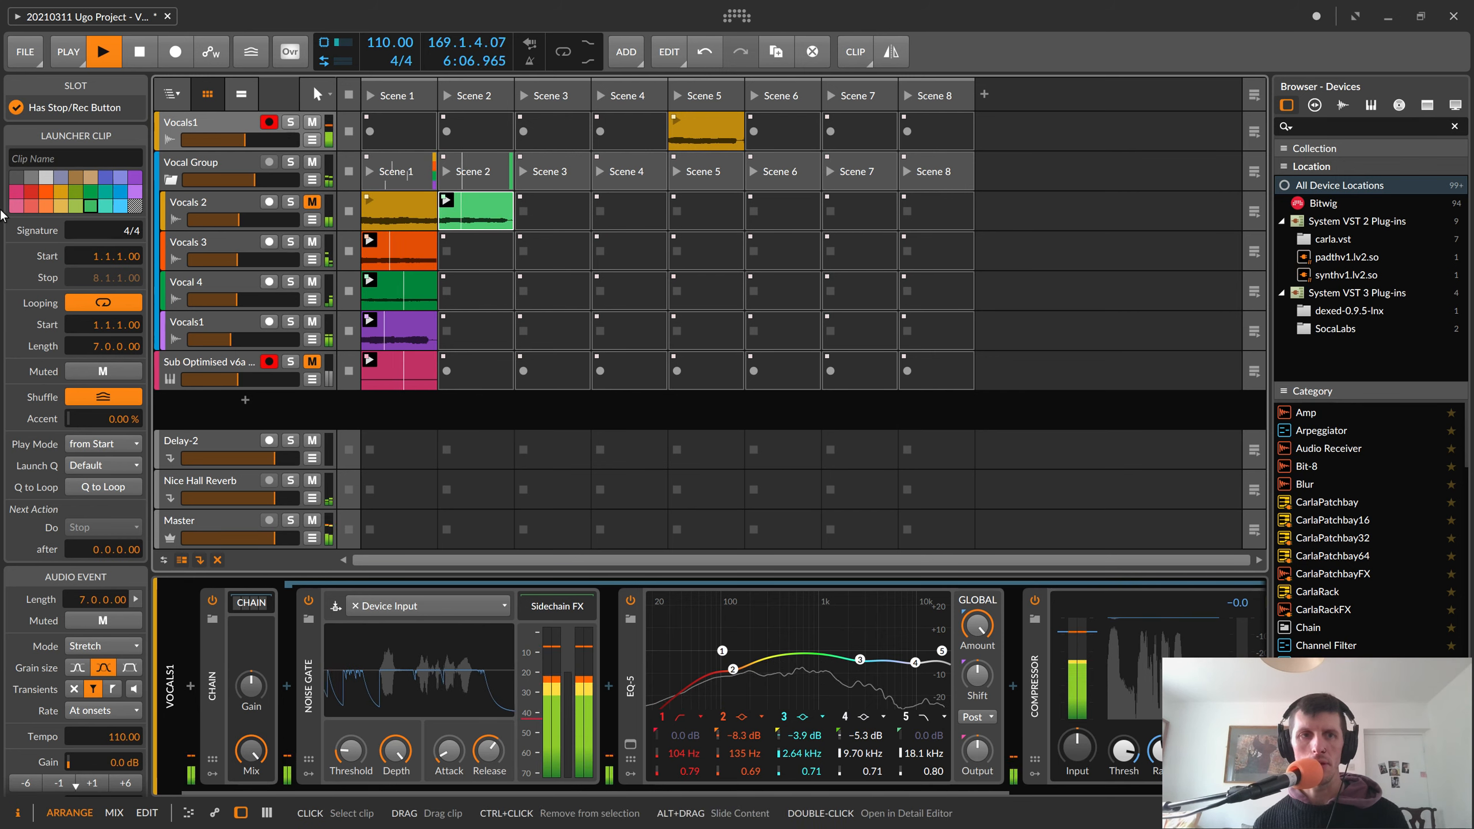
left_click(56, 193)
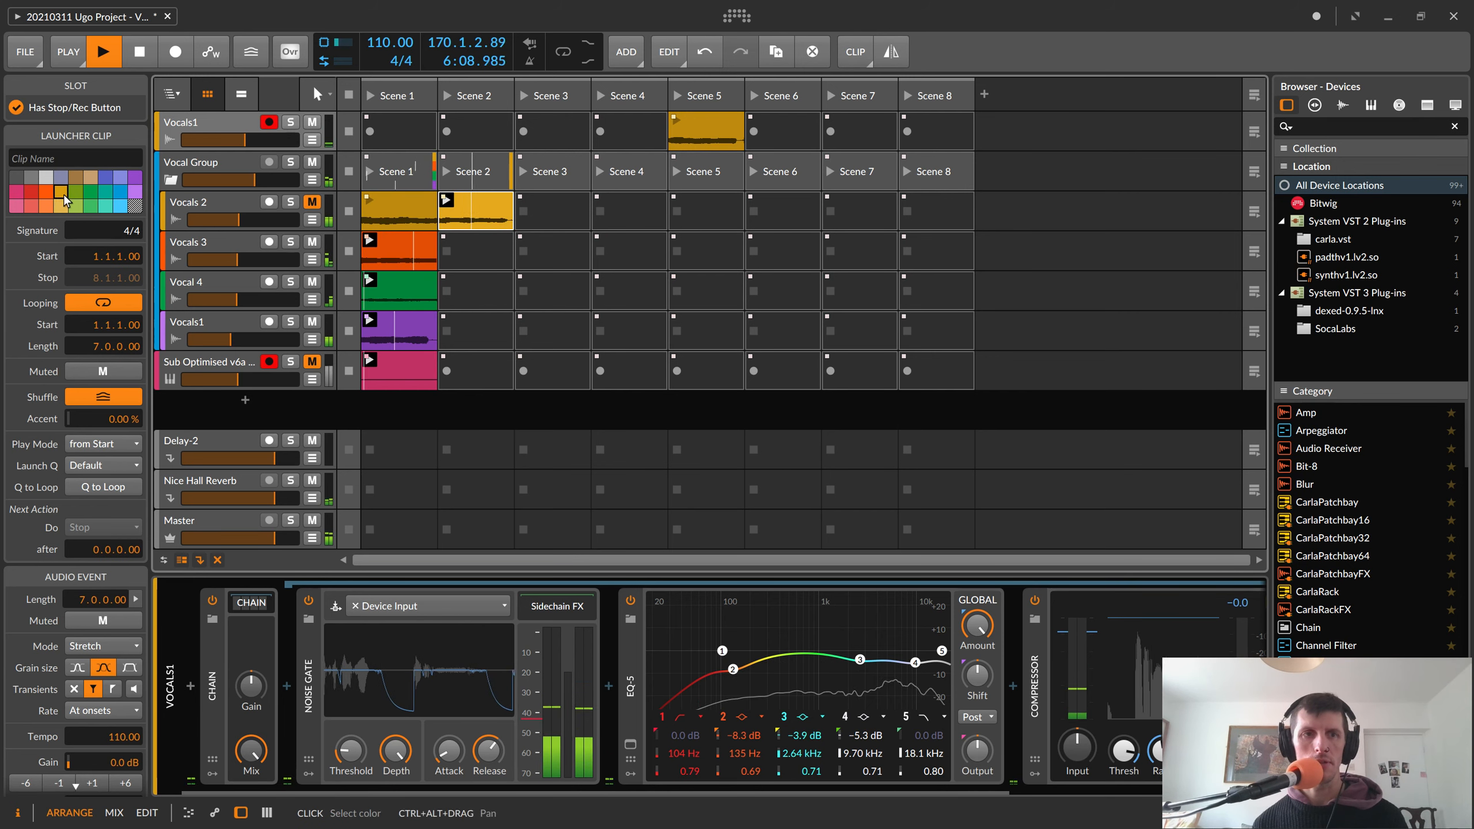
left_click(60, 206)
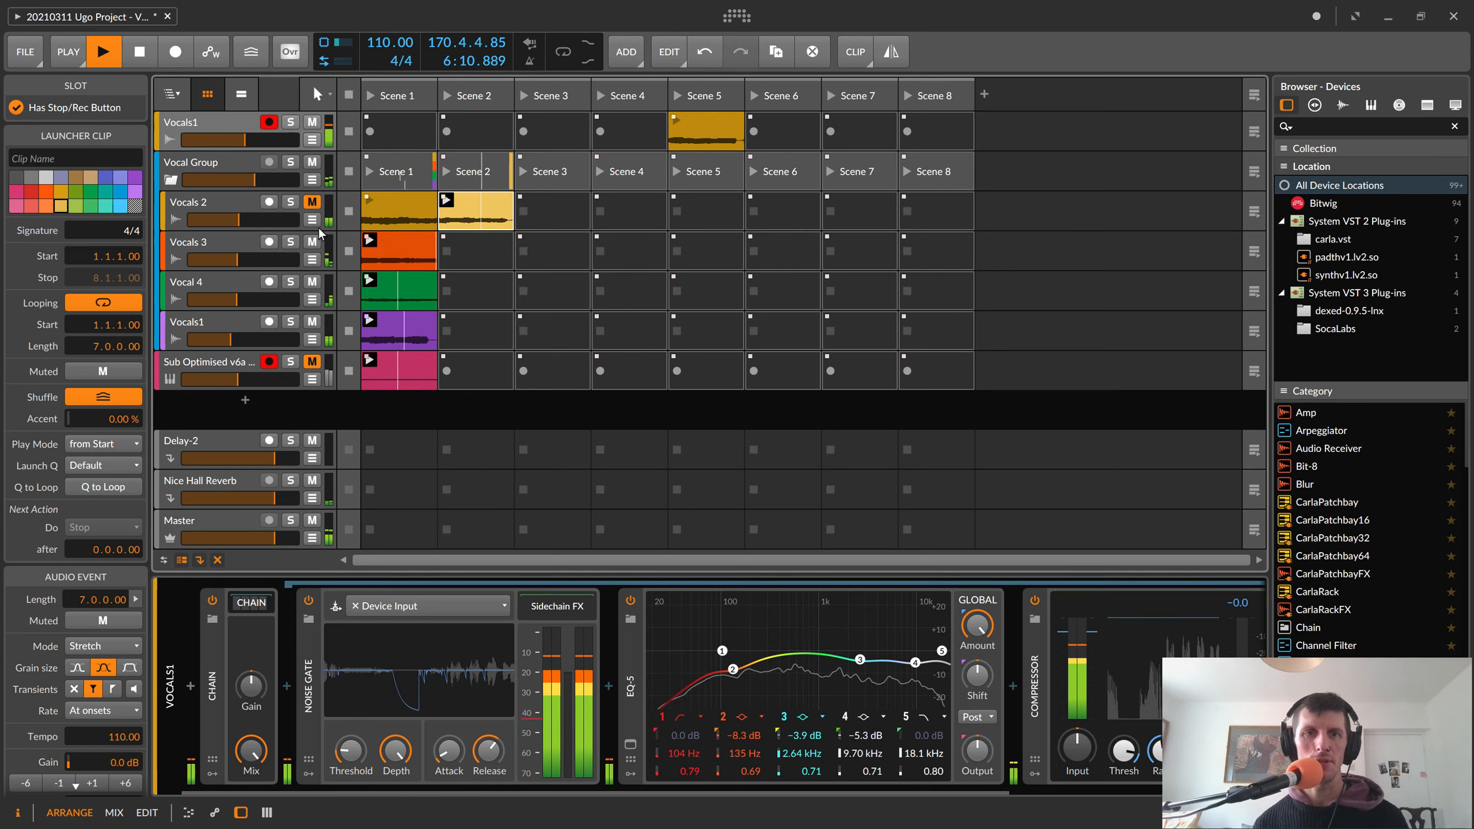
- Unmute Vocals 2 and audition its Scene 1 clip against the light yellow Scene 2 clip
left_click(410, 218)
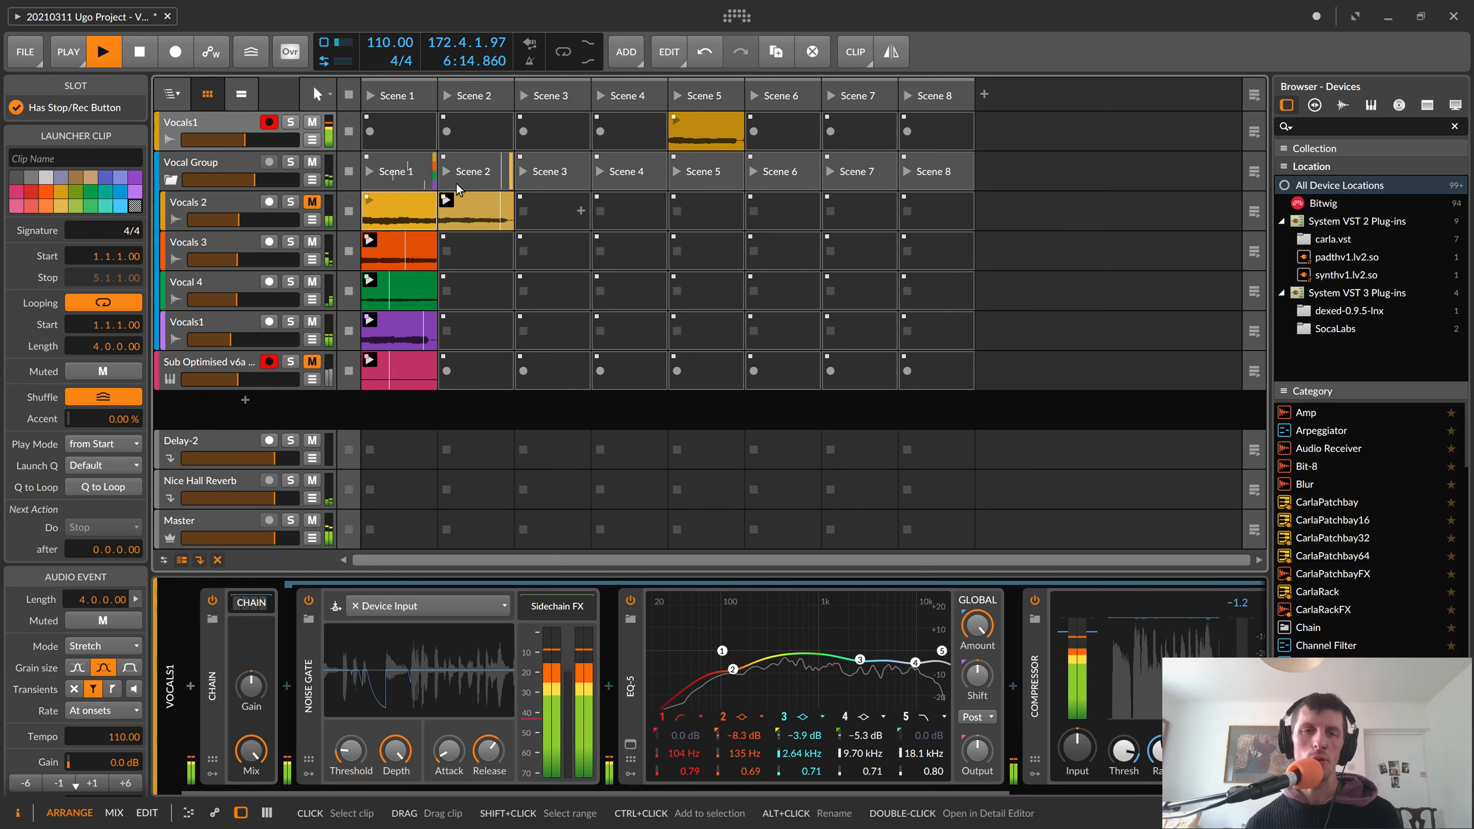
left_click(494, 203)
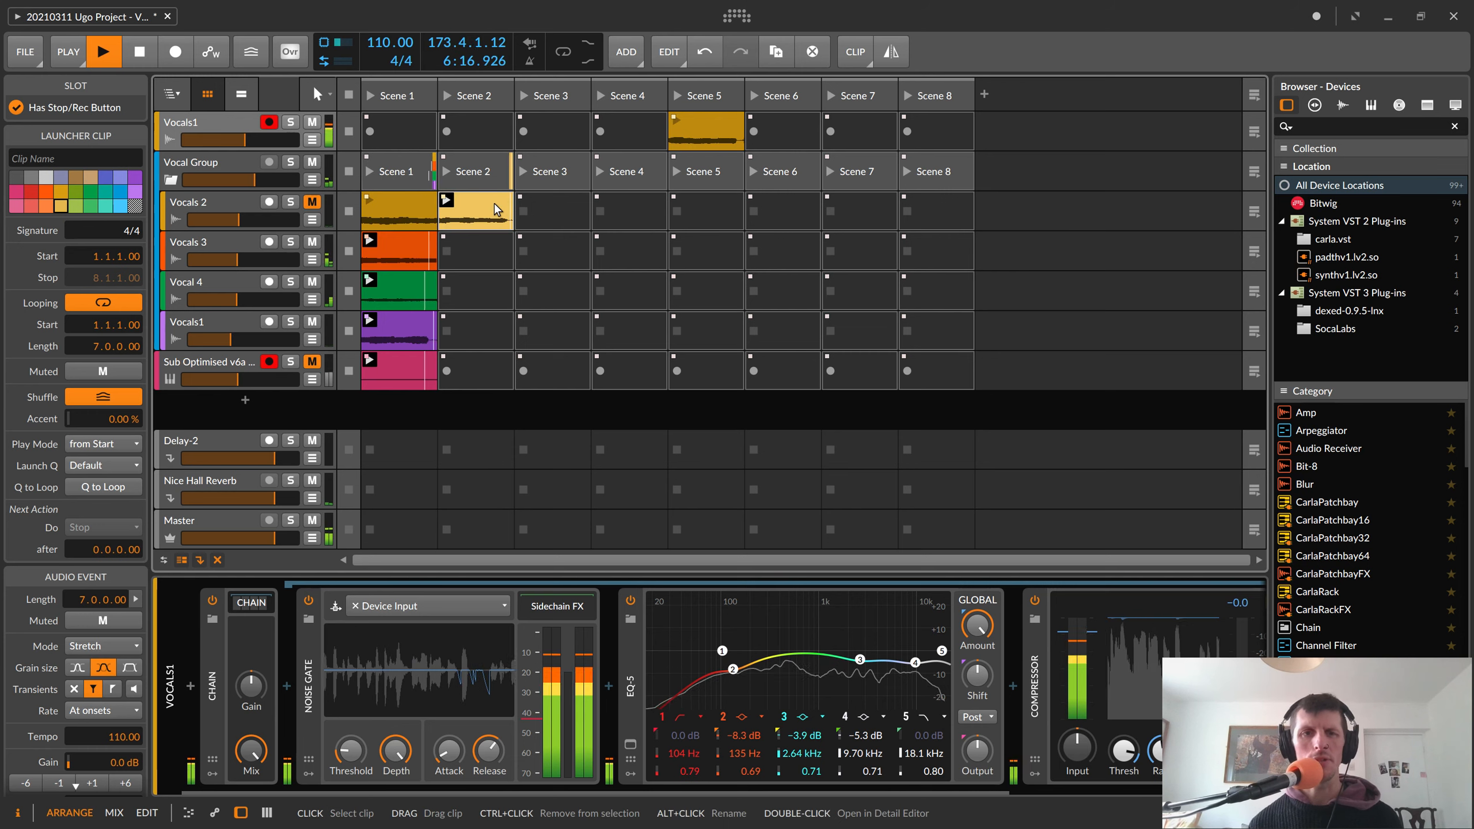
left_click(317, 203)
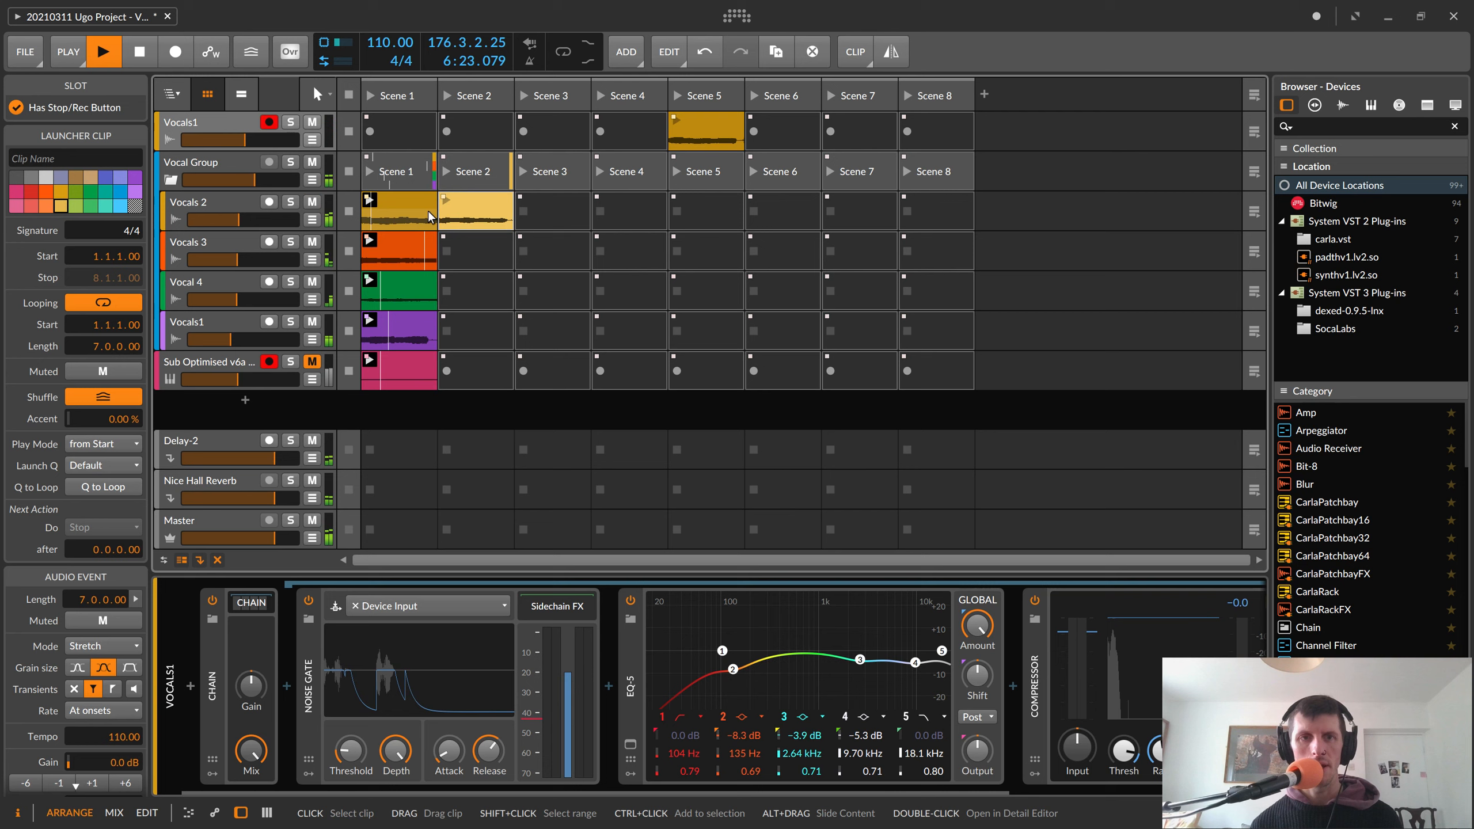
left_click(446, 203)
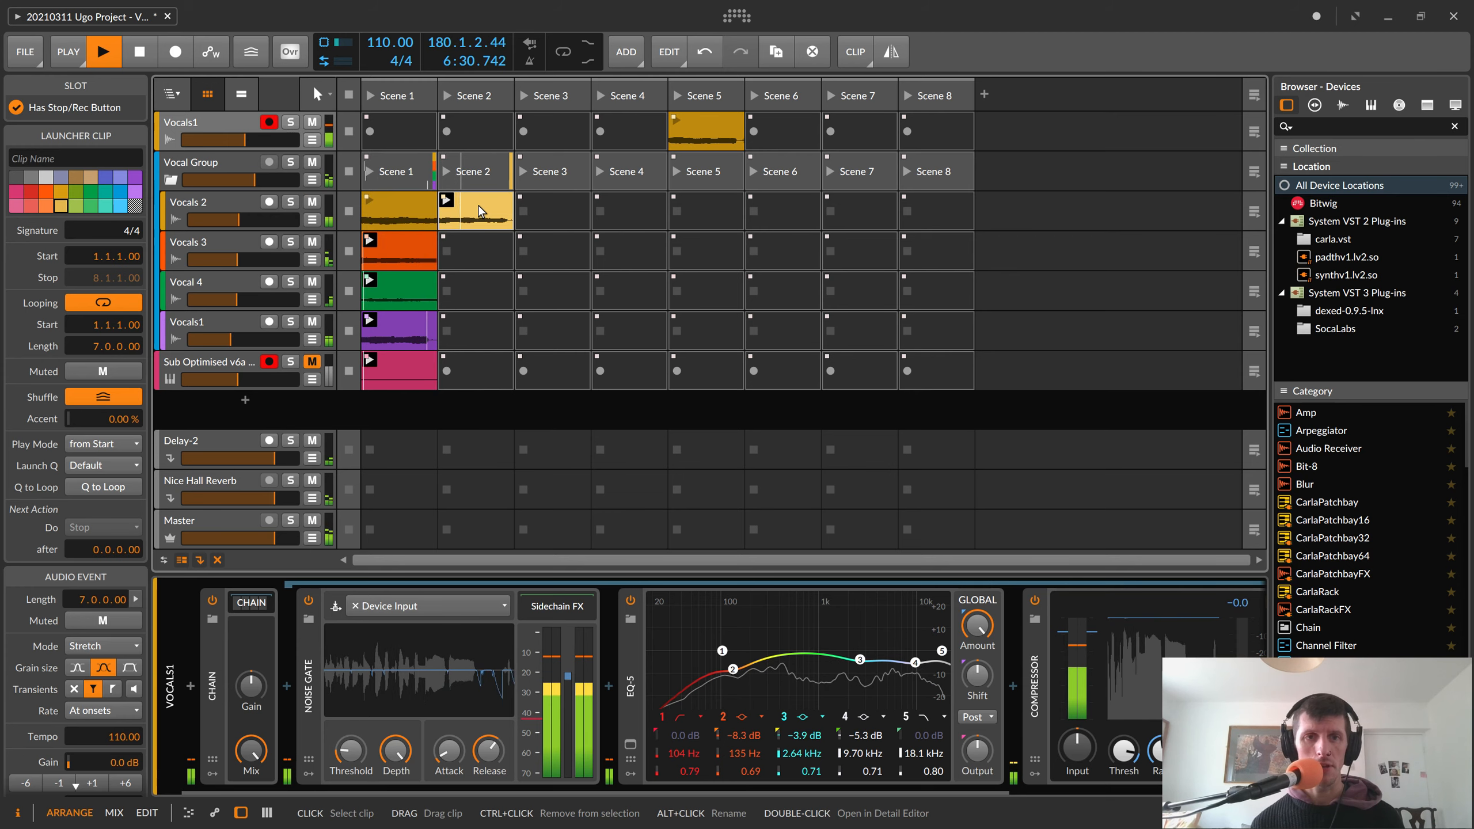
- Add an audio track directly below Vocals 2 inside the Vocal Group
right_click(203, 204)
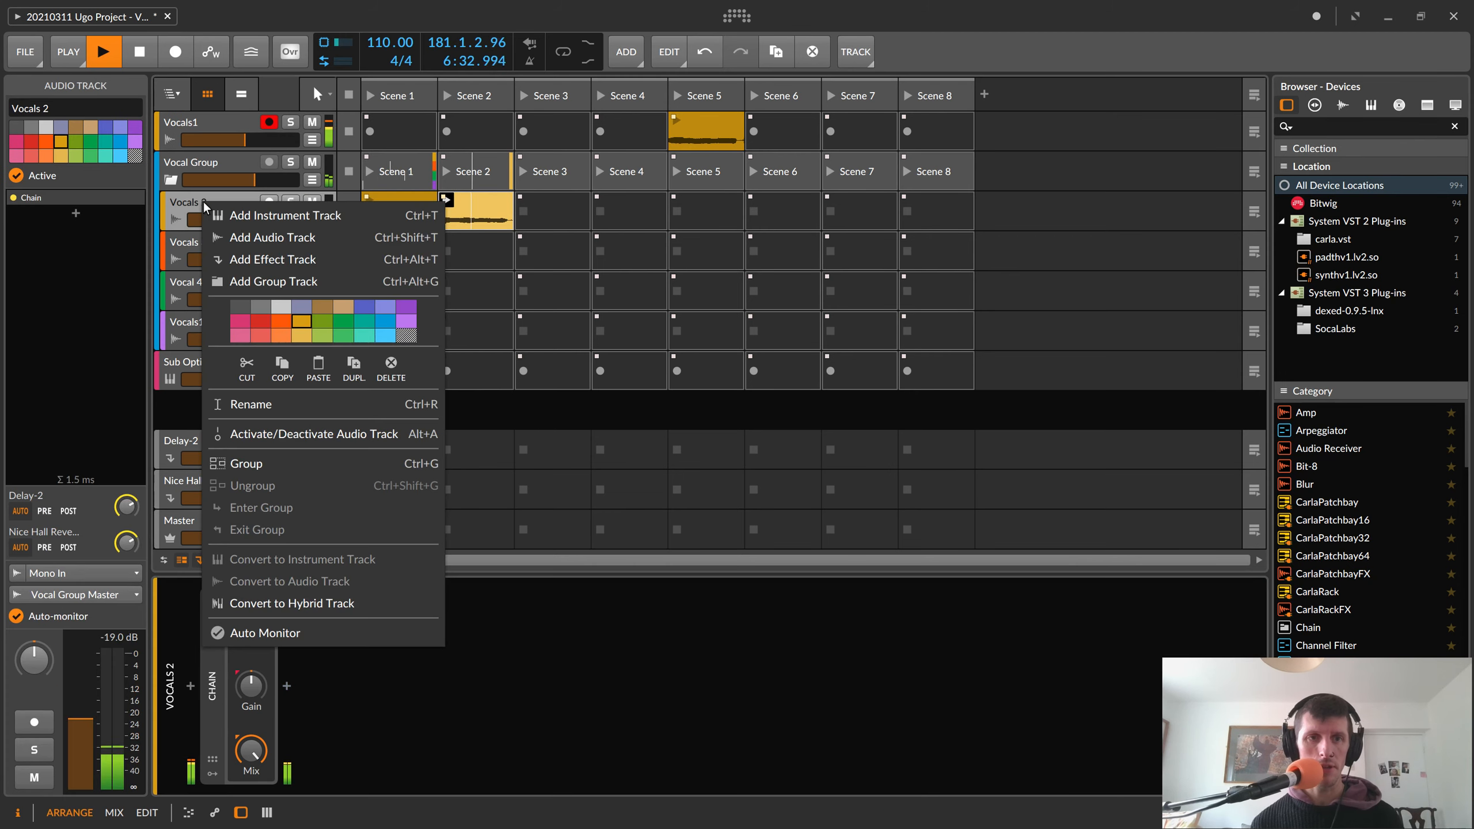
left_click(315, 239)
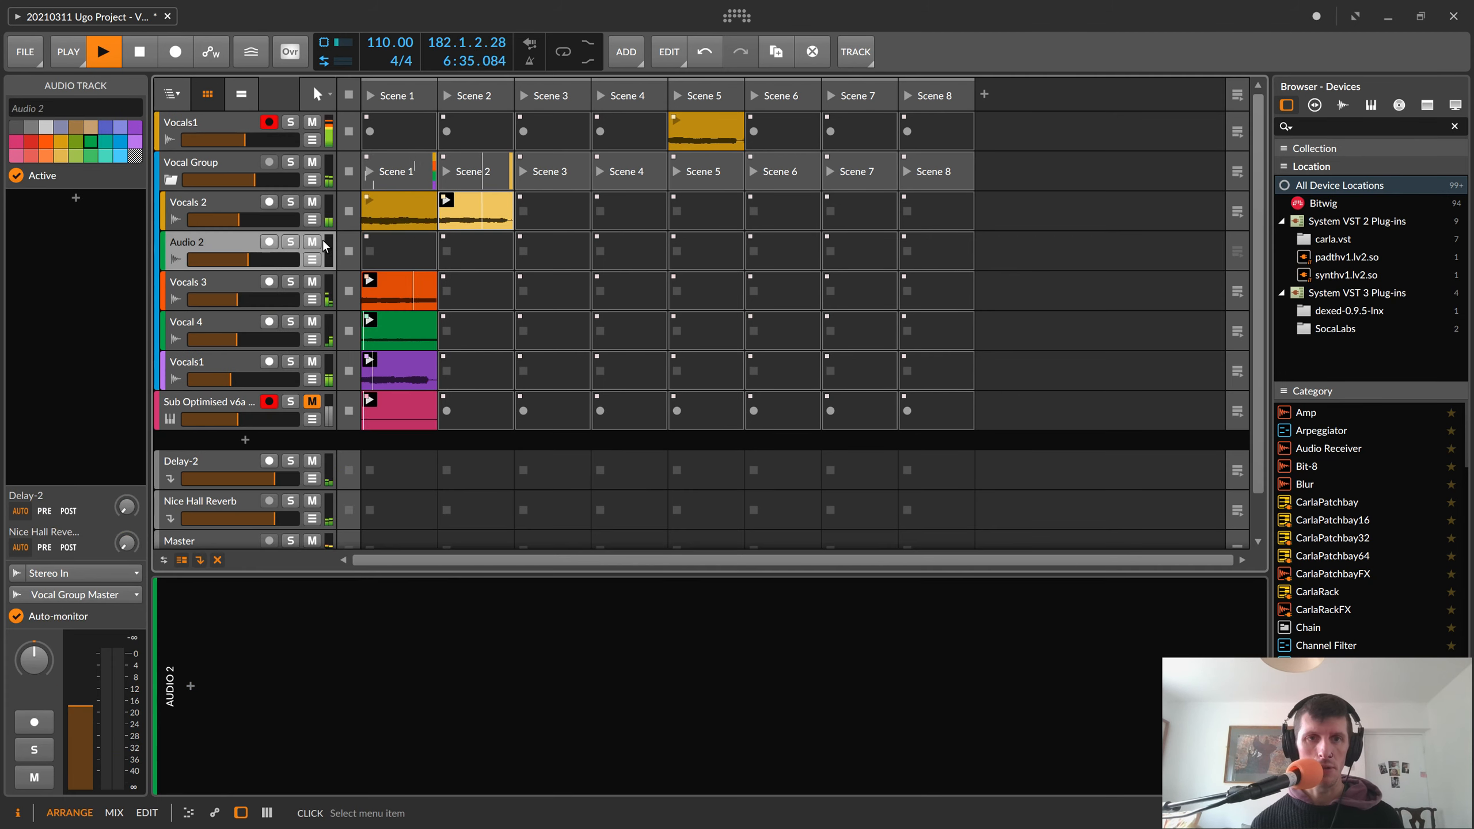
- Copy the light yellow Vocals 2 clip into the new audio track's Scene 1 slot and launch the group's Scene 1
left_click(487, 211)
left_click_drag(487, 213, 411, 253)
left_click(371, 171)
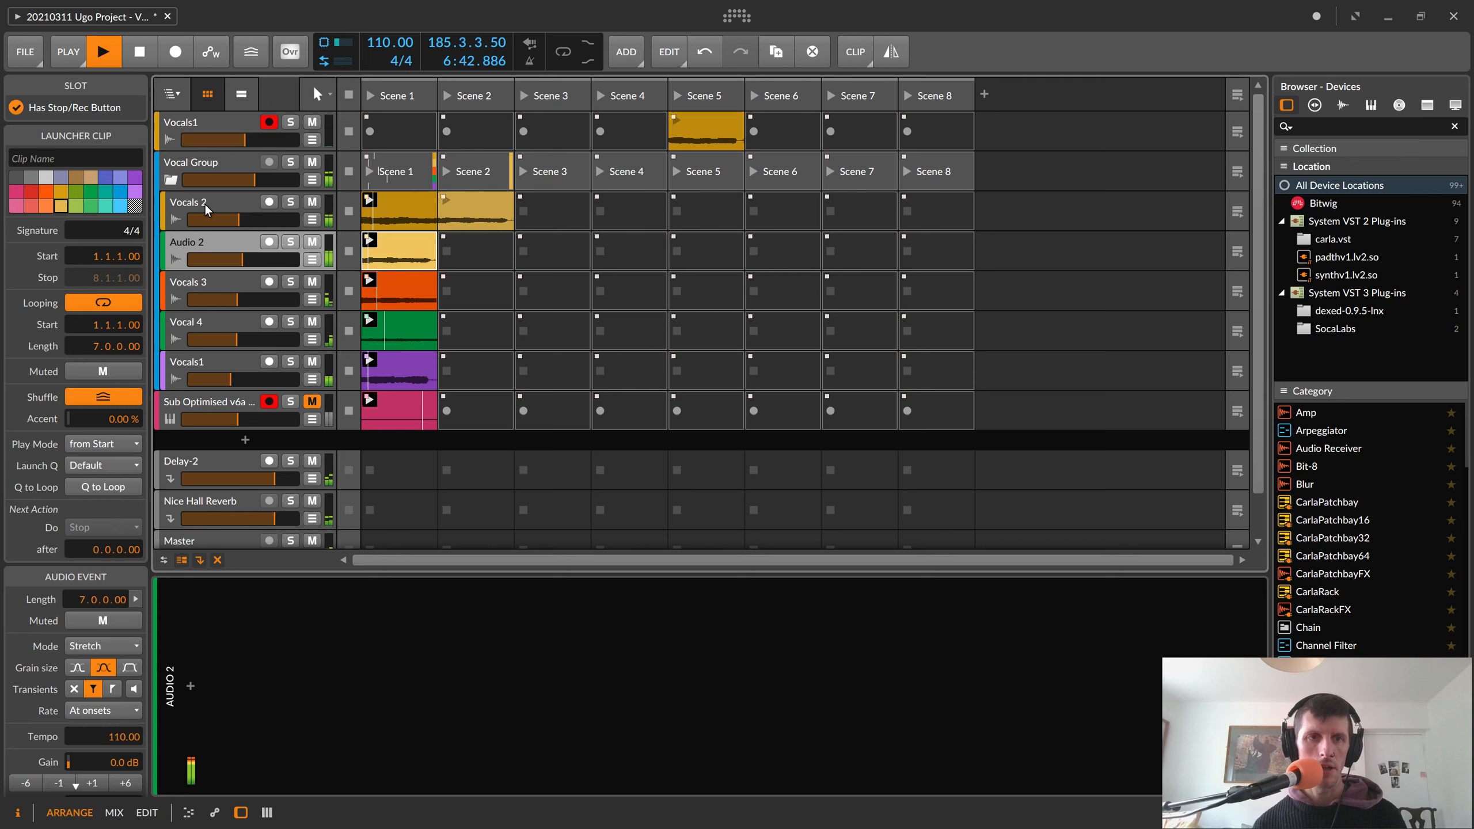
- Rename the new audio track below Vocals 2 as Vocals 5
left_click(200, 243)
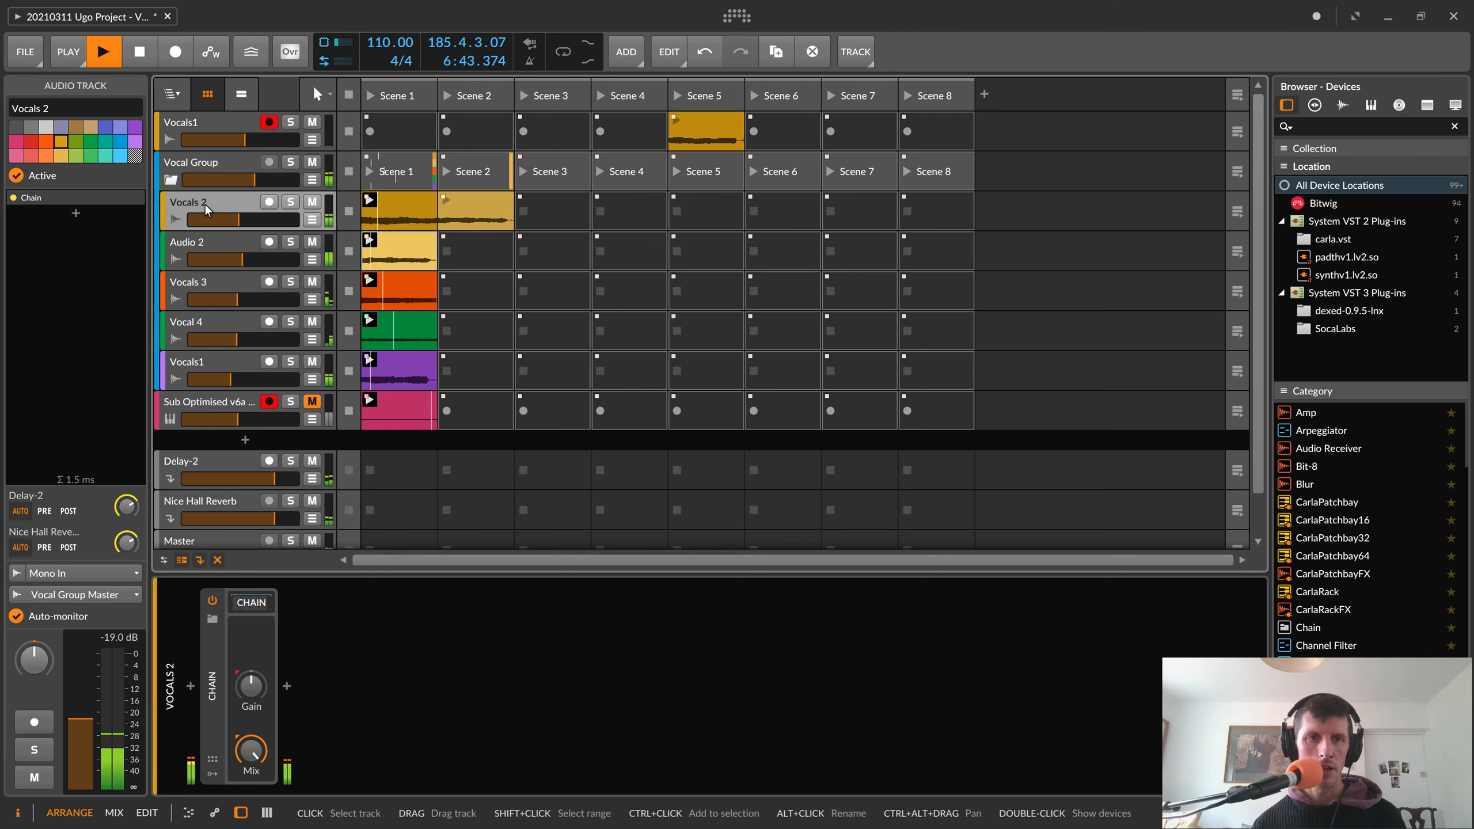
left_click(48, 108)
type("Vcal")
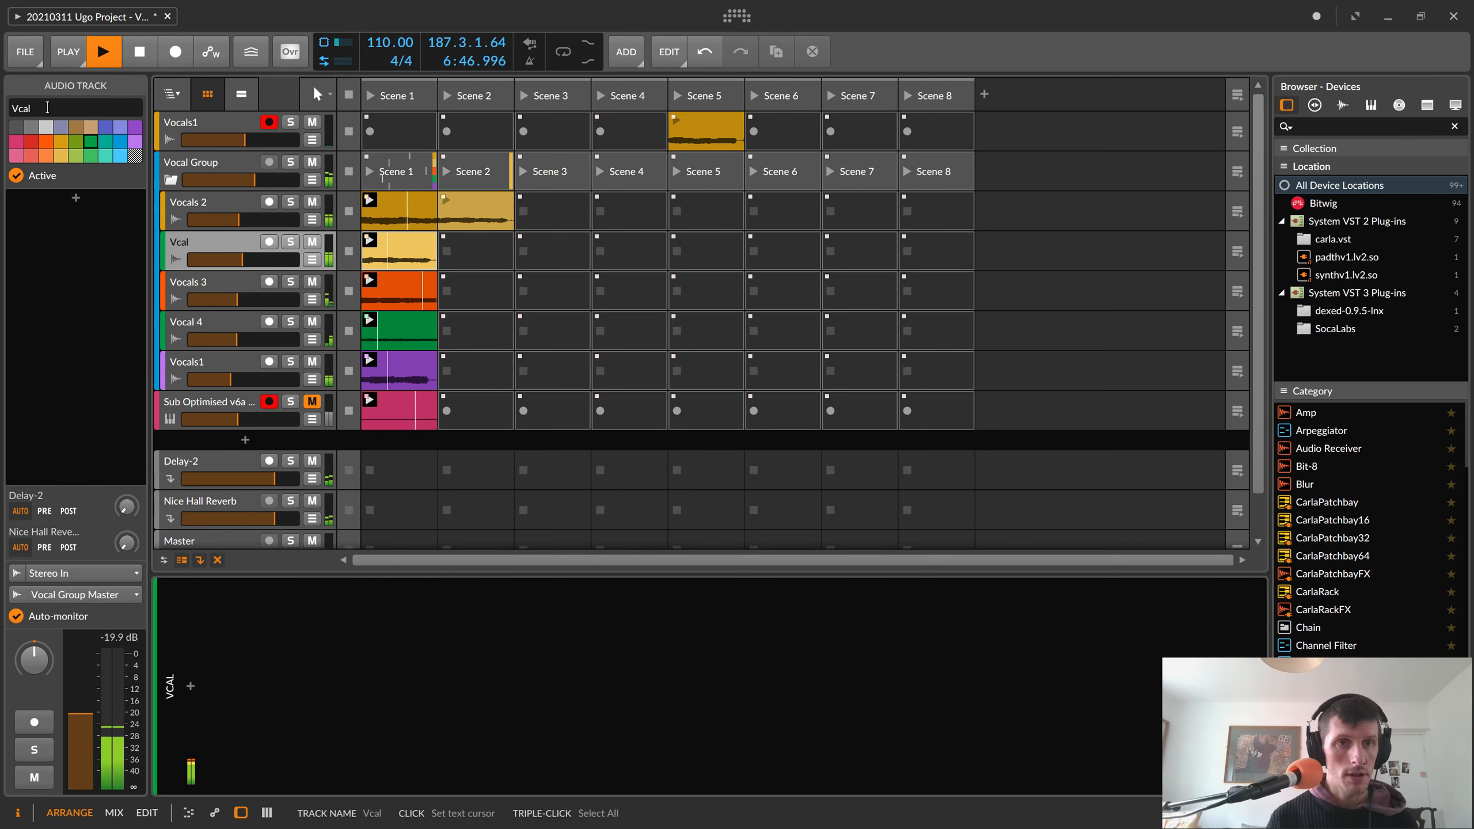
key("BackSpace")
key("BackSpace")
type("ocals")
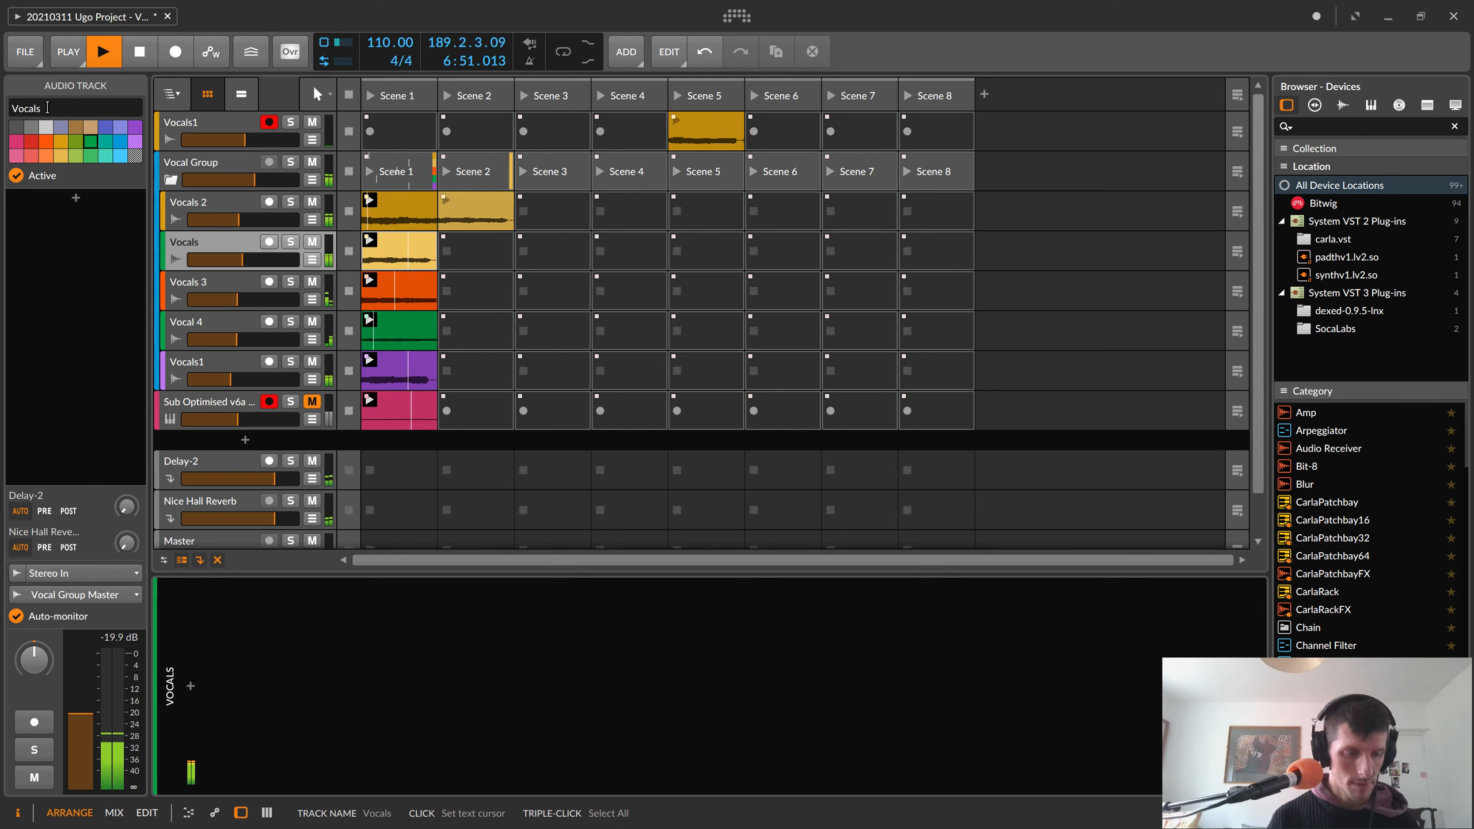
type(" 5")
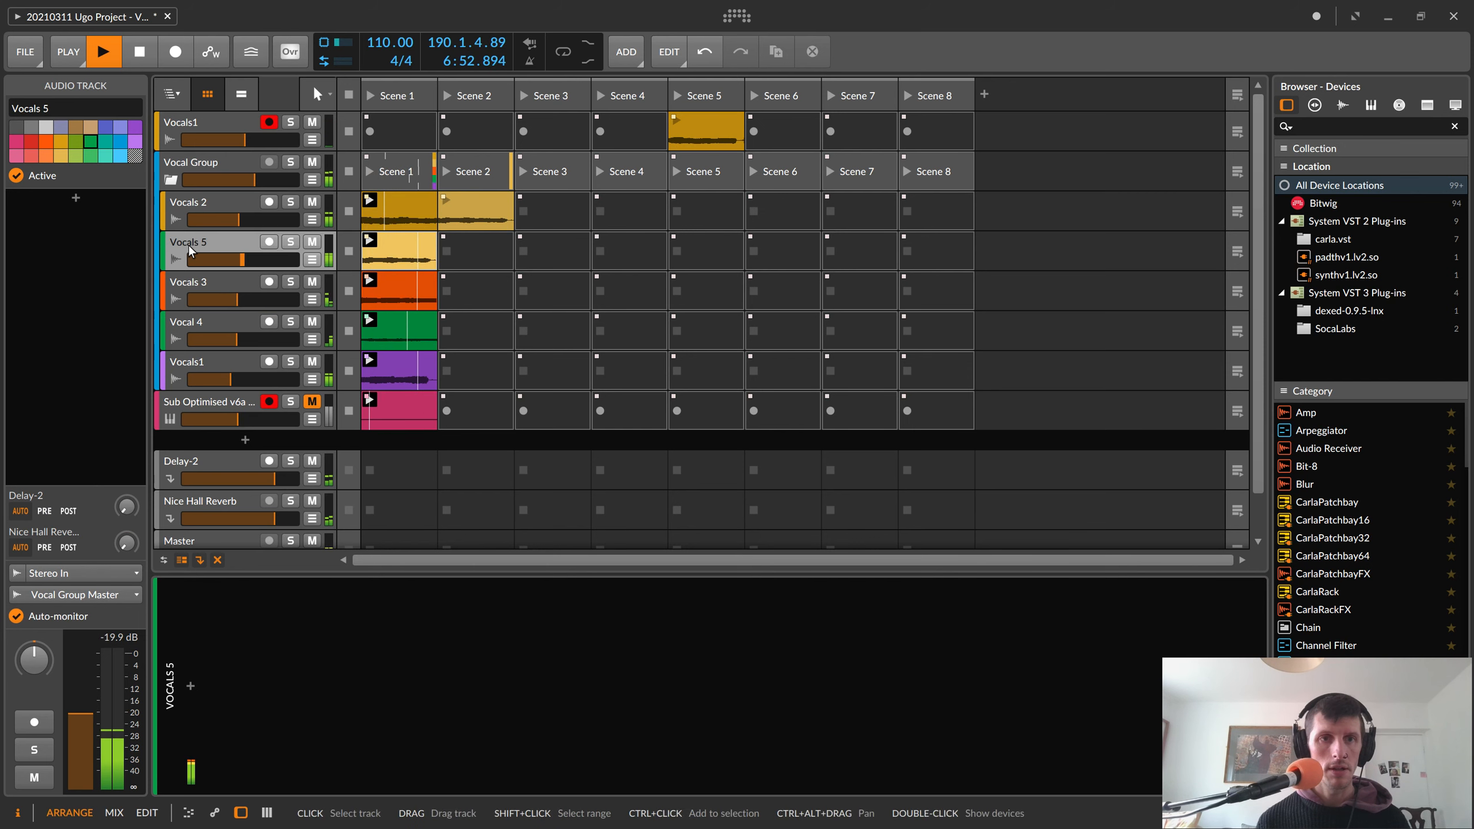
key("Return")
- Colour the Vocals 5 track and its Scene 1 clip red, and move the track directly below Vocal 4
left_click(61, 142)
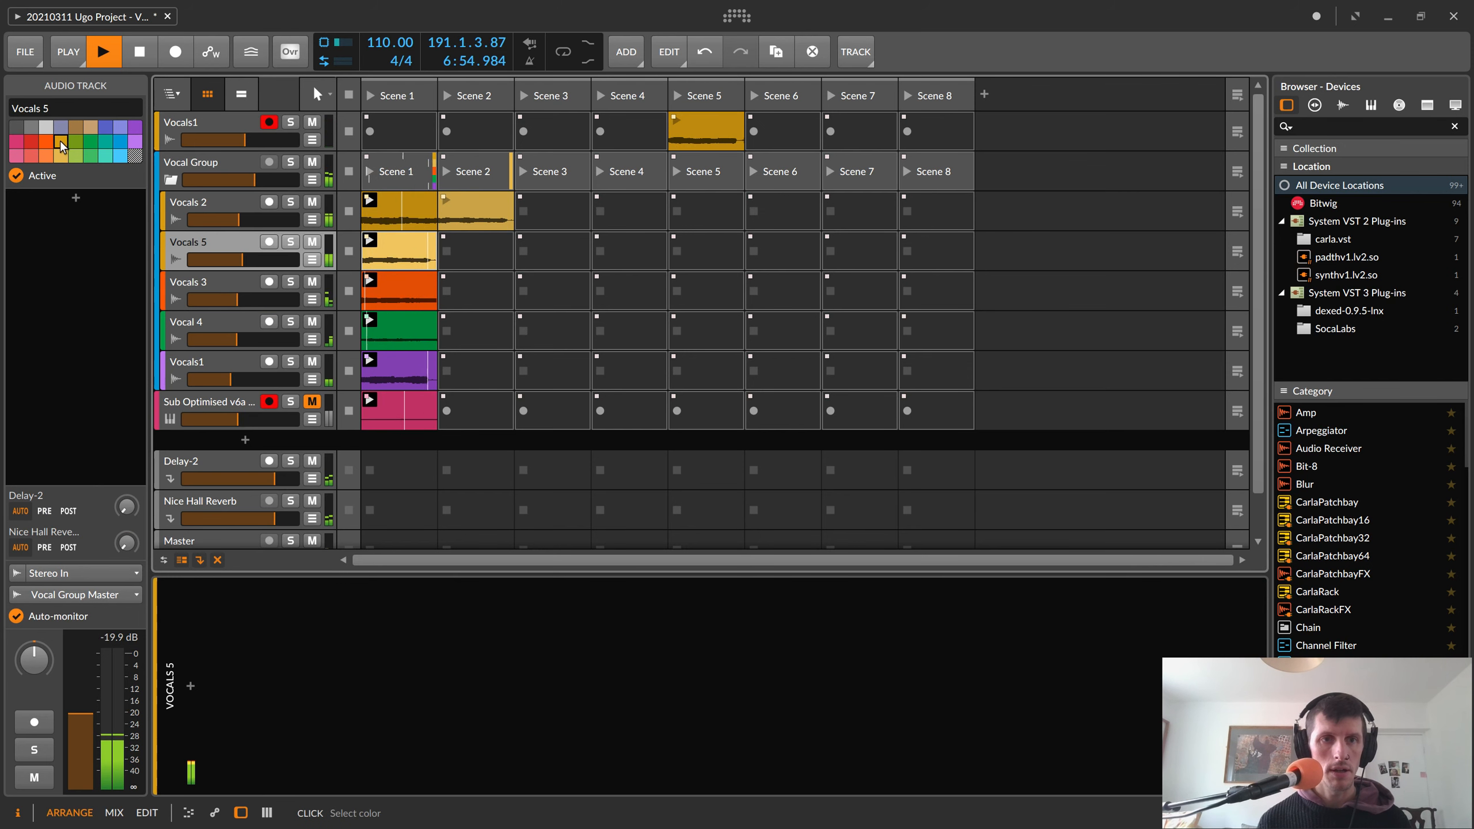
left_click(31, 142)
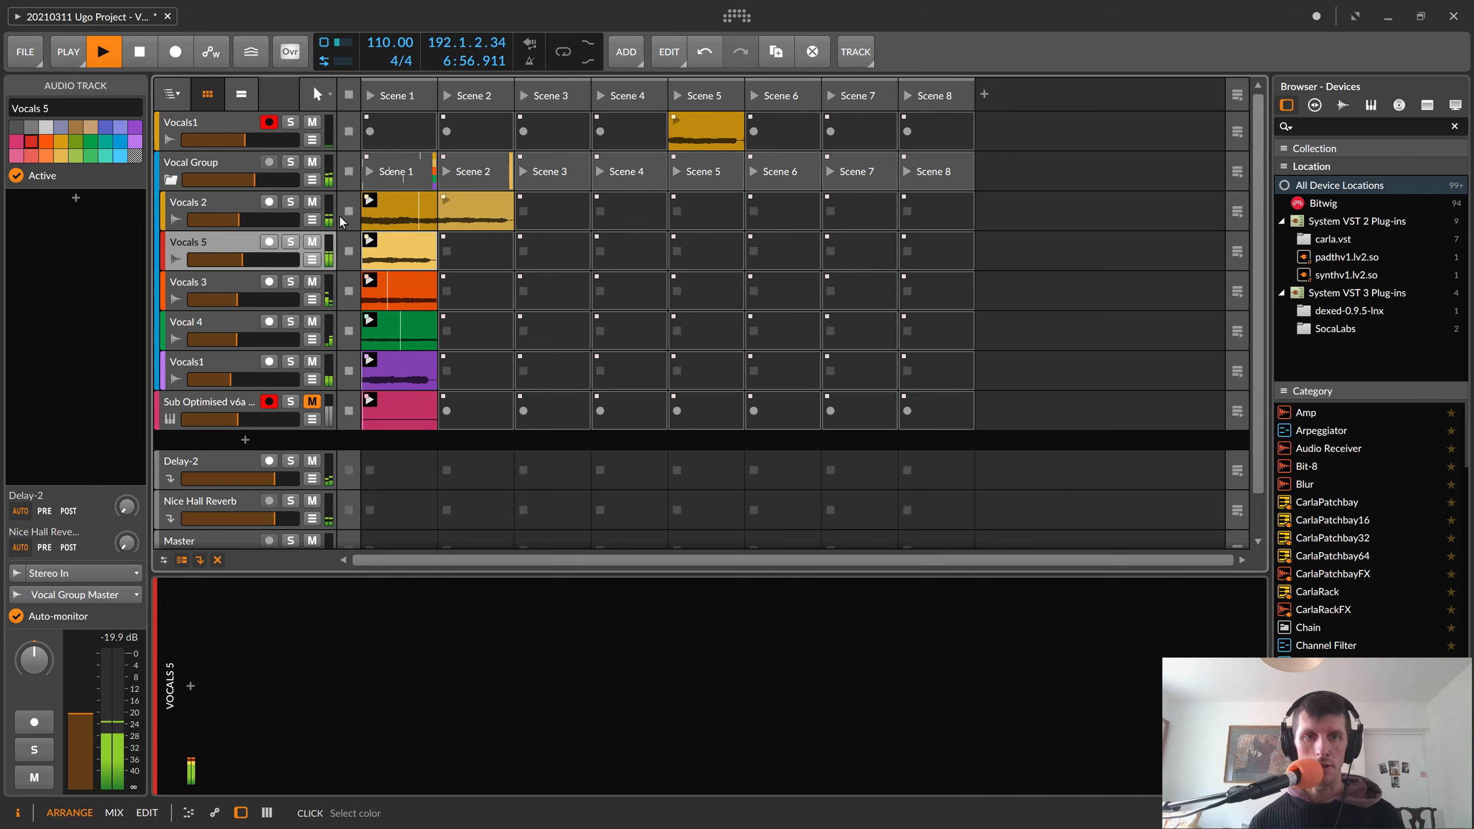
left_click(410, 254)
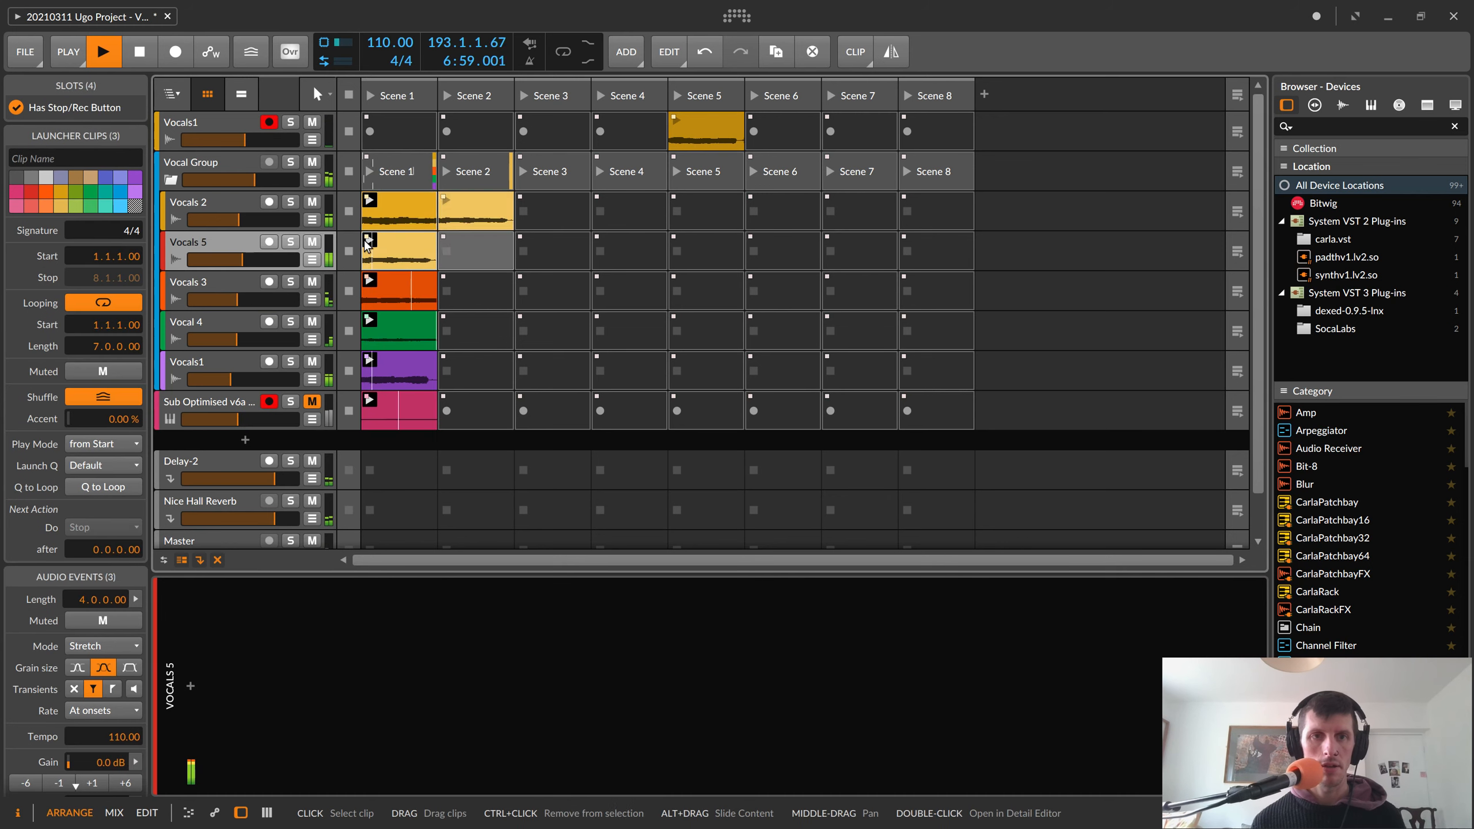
left_click(384, 246)
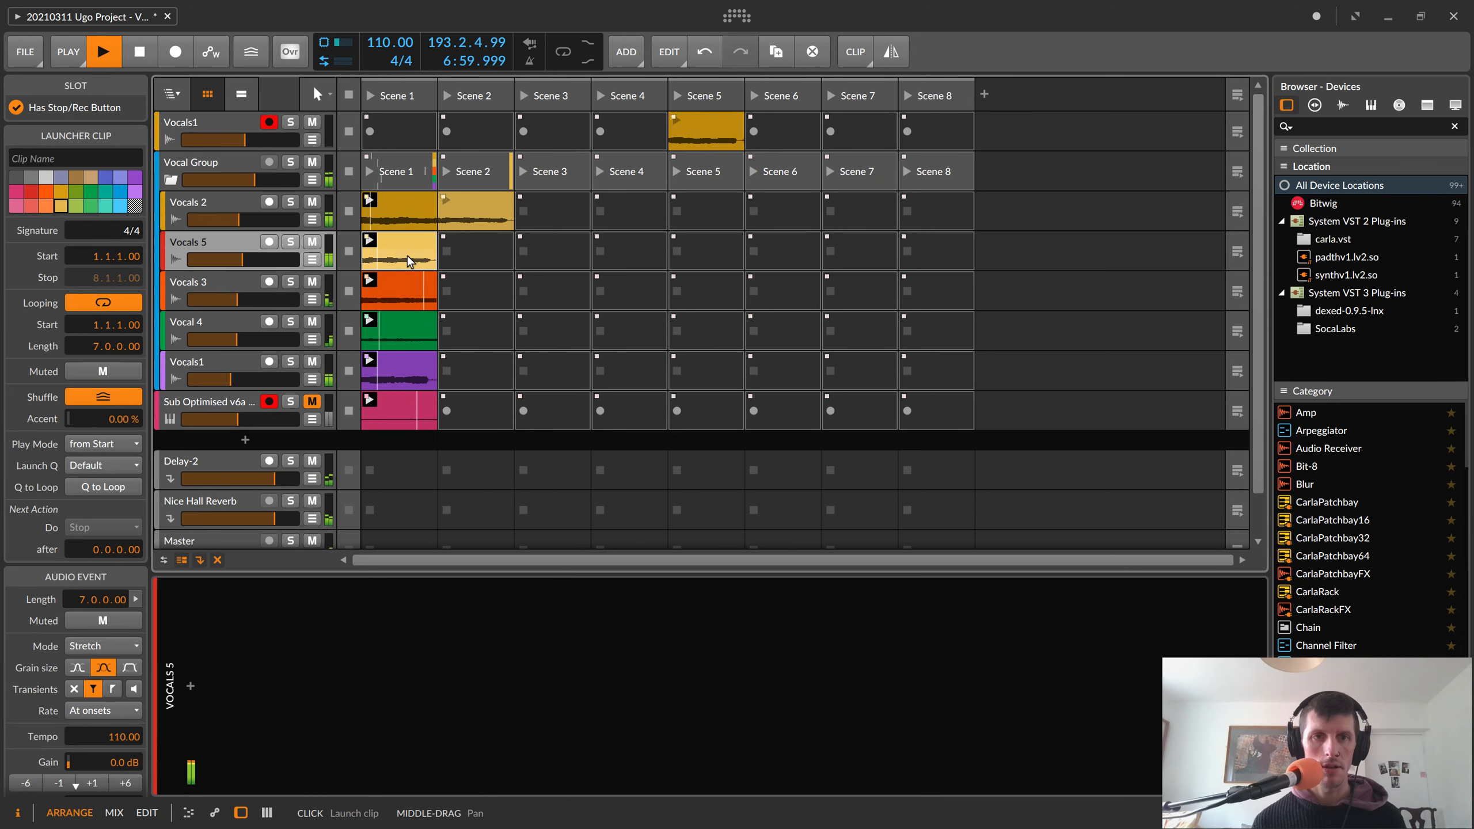
left_click(34, 191)
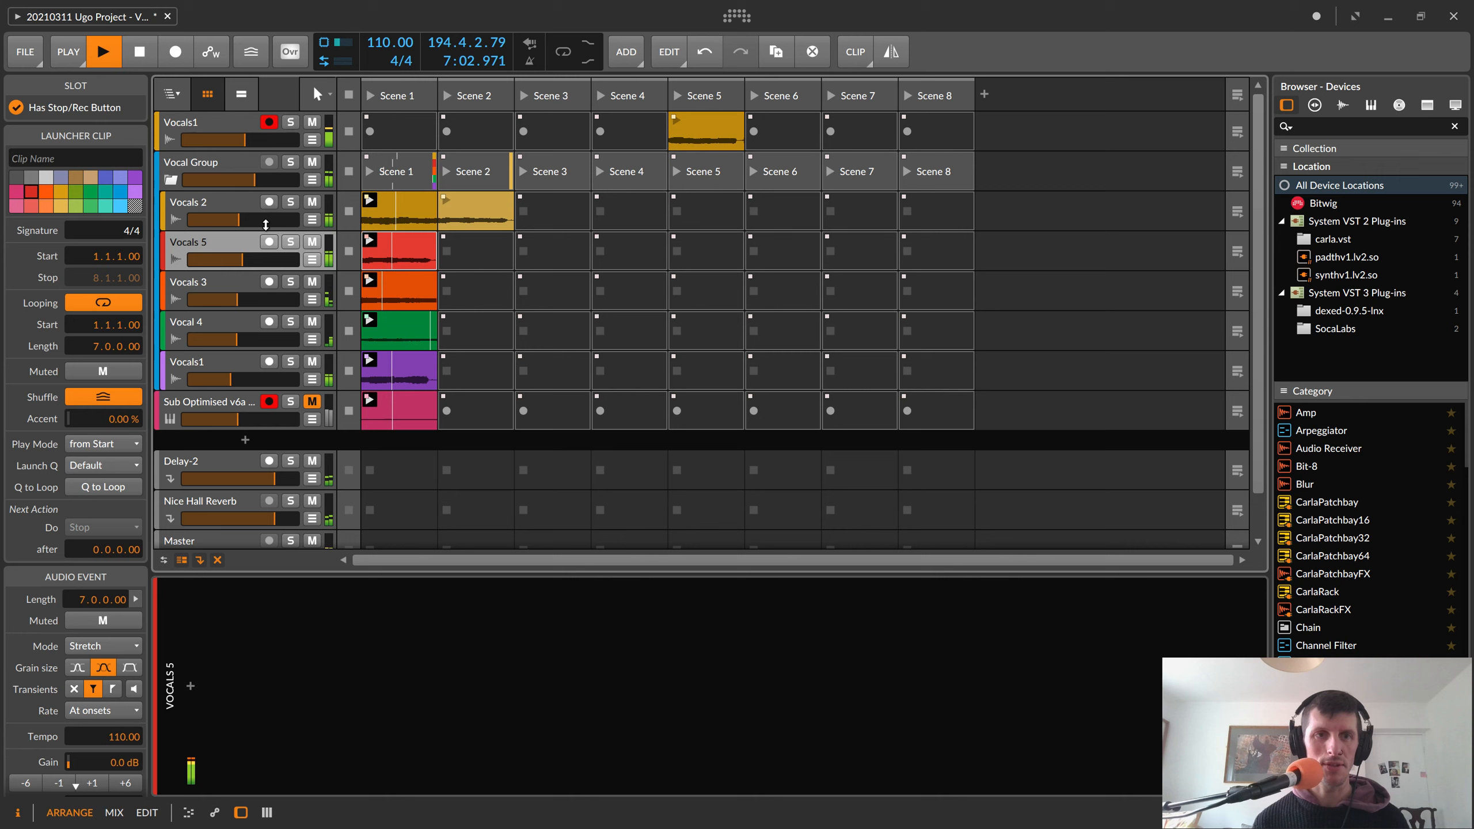
left_click(216, 241)
left_click_drag(217, 241, 200, 361)
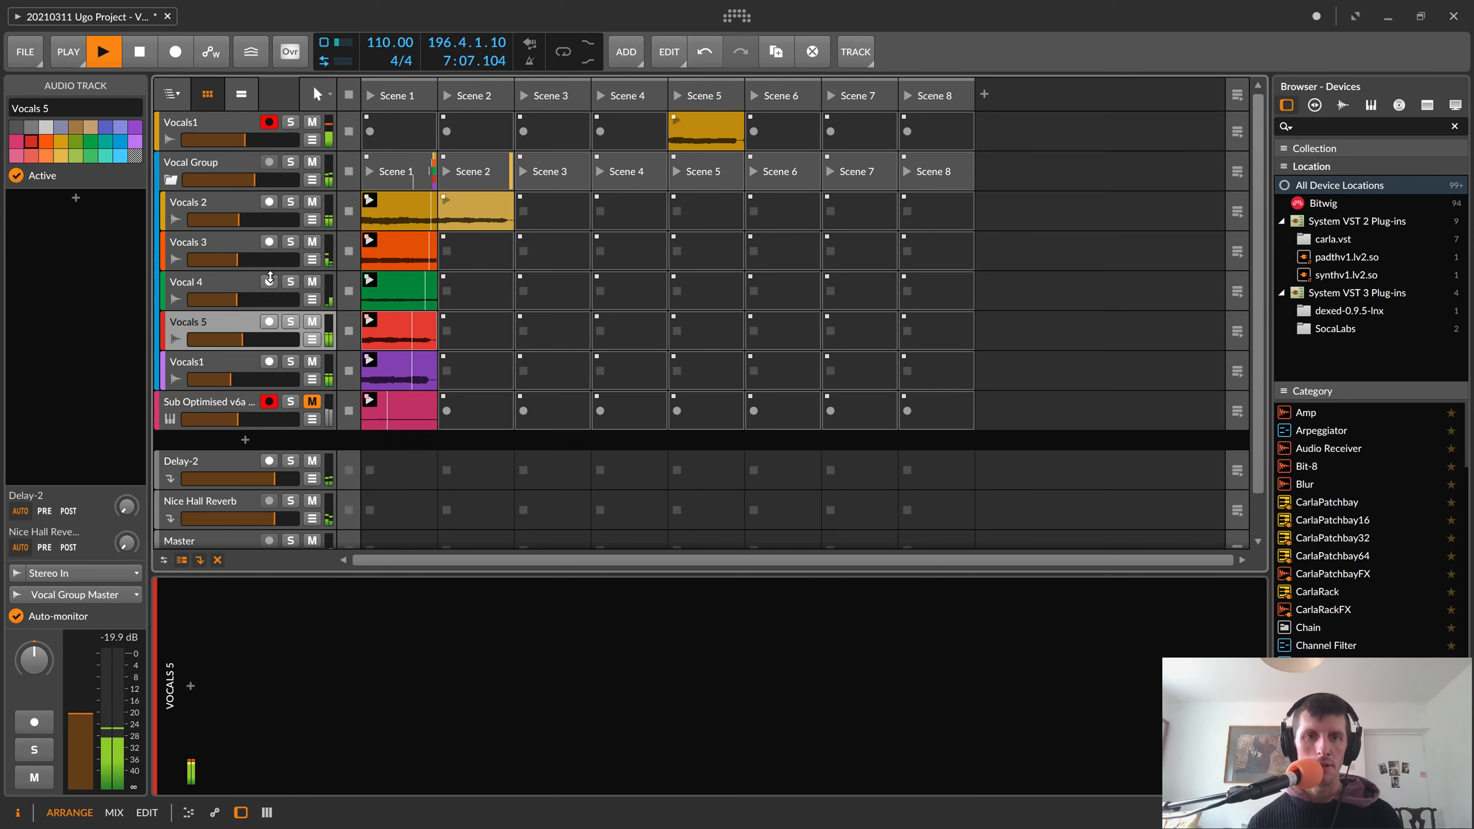
- Raise Vocals 5's Delay-2 and Nice Hall Reverb sends, and pan Vocals 5 to 49.7 % and Vocals 2 to -32 %
left_click_drag(127, 507, 127, 479)
left_click_drag(34, 660, 34, 642)
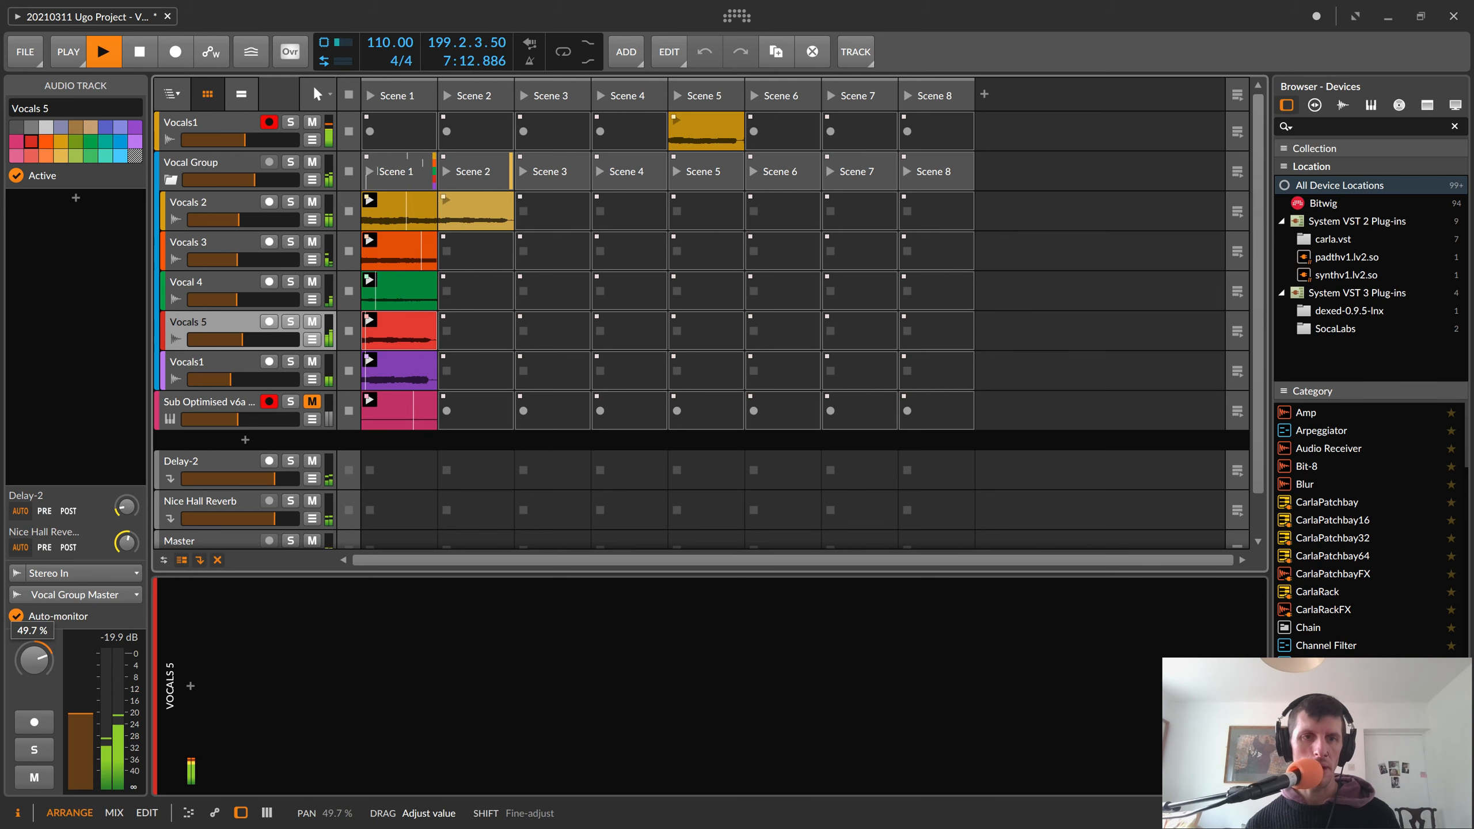
left_click(220, 210)
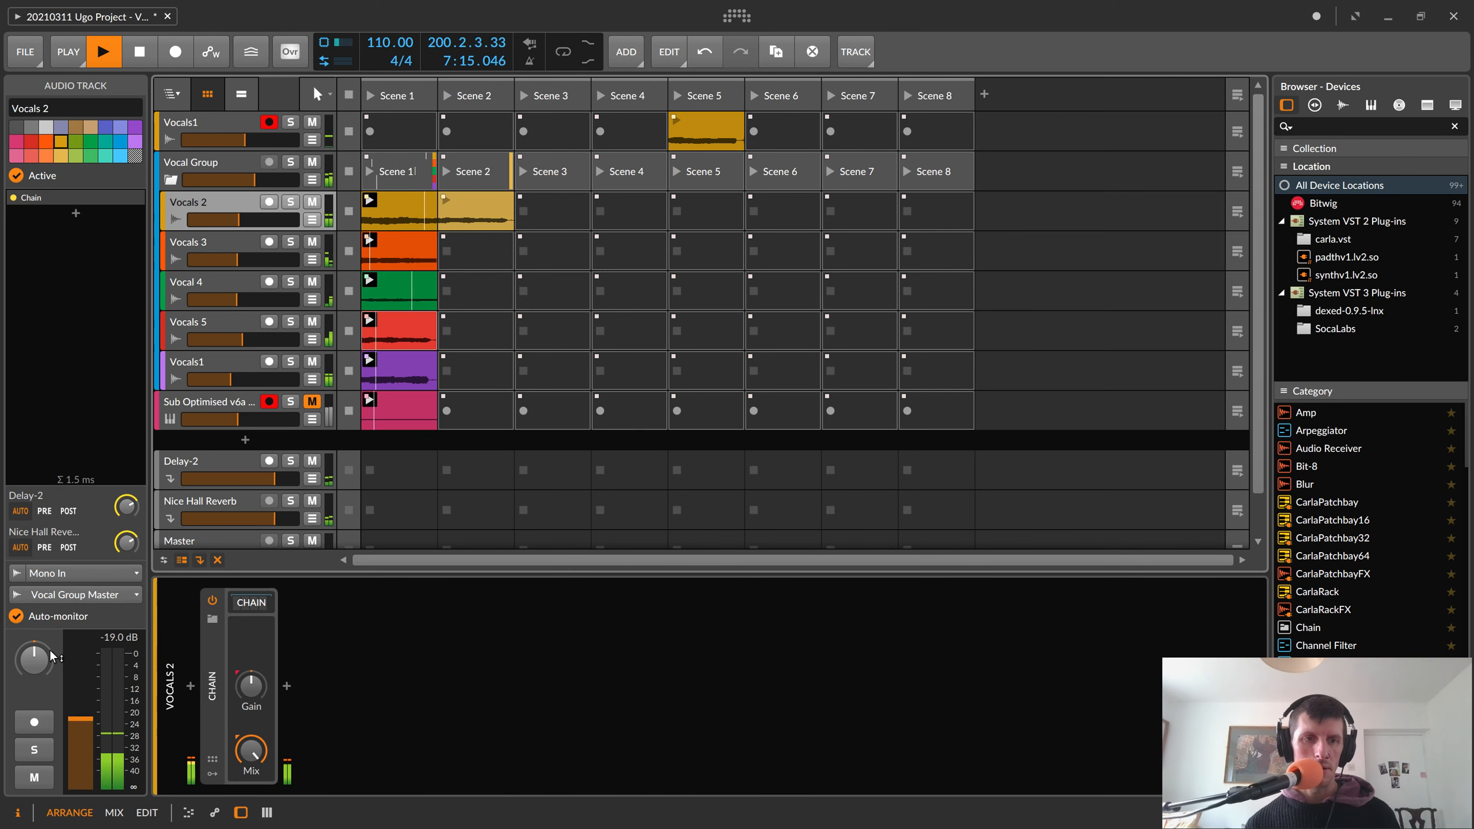
left_click_drag(34, 659, 33, 677)
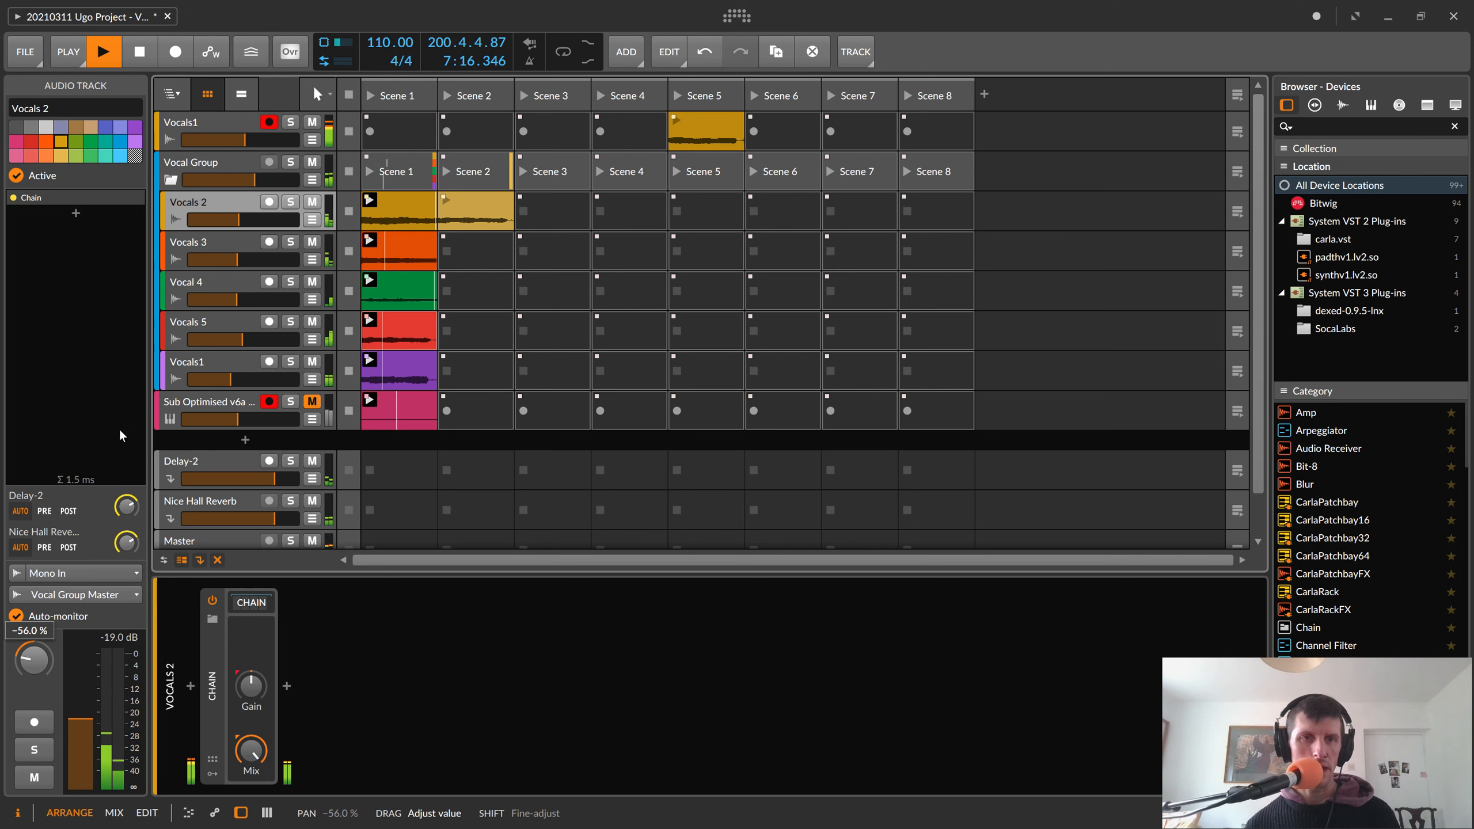
left_click(198, 258)
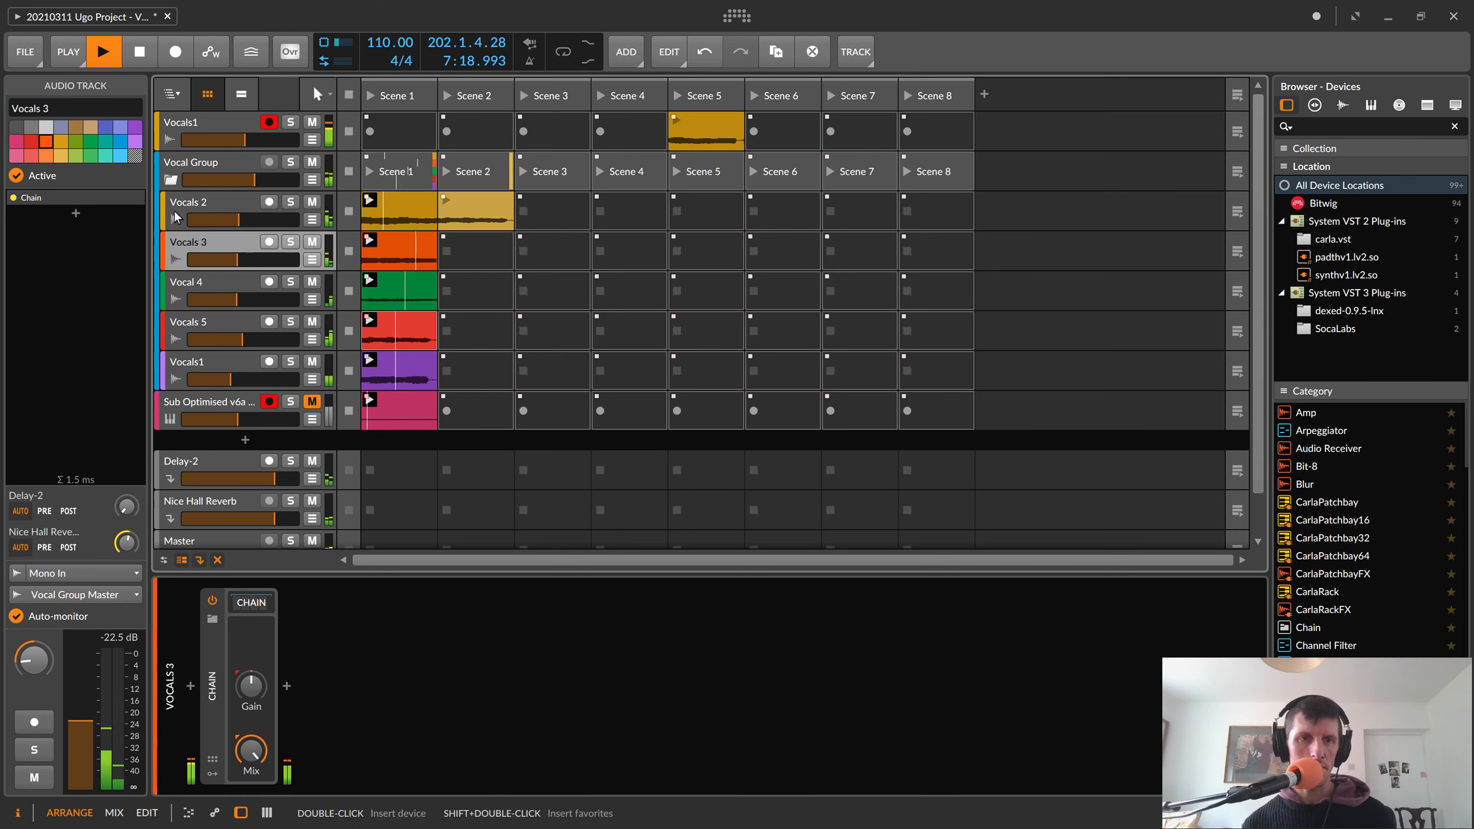
key("Up")
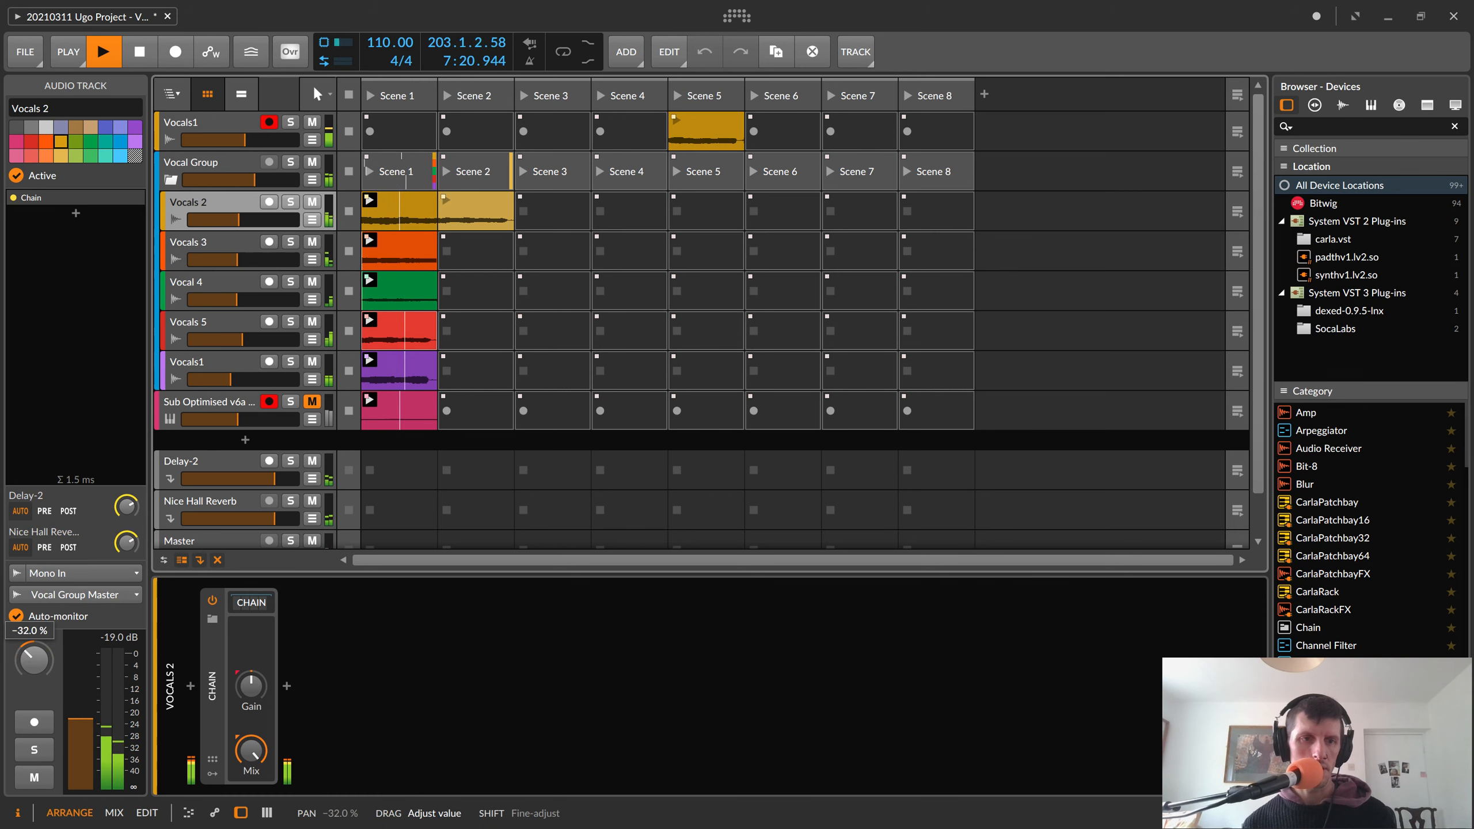
left_click(186, 246)
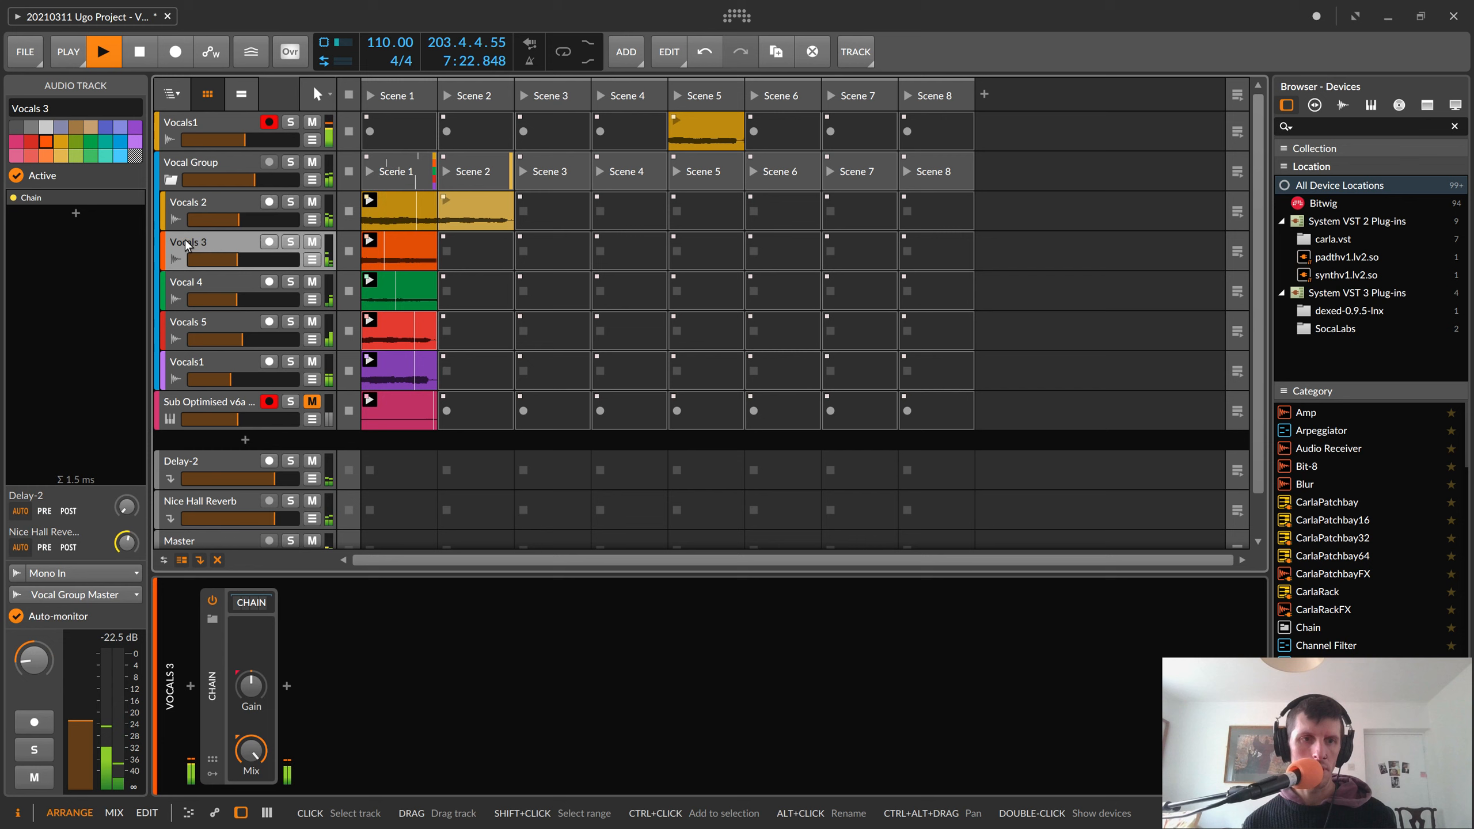
left_click(186, 290)
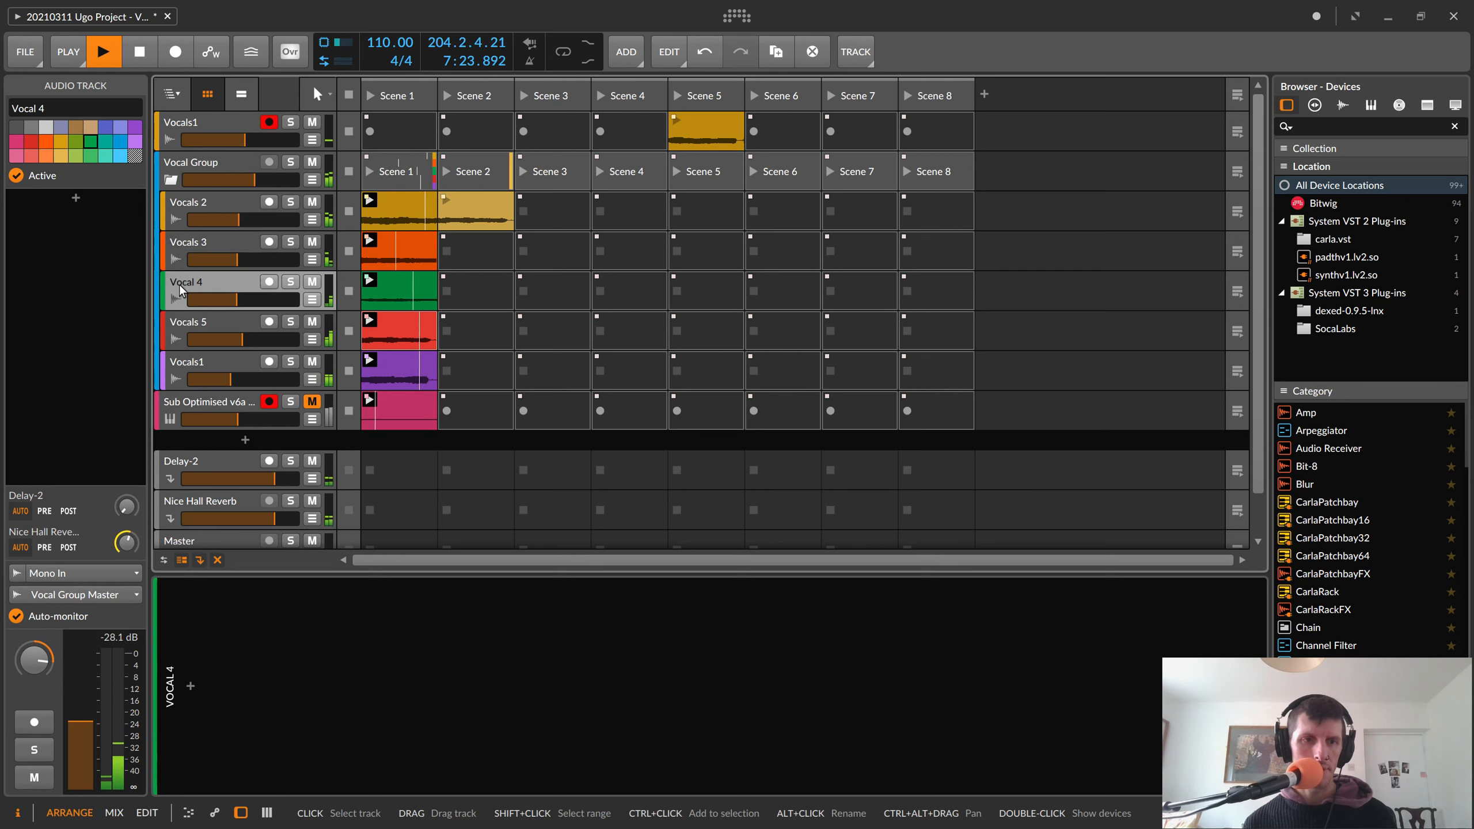
left_click(183, 322)
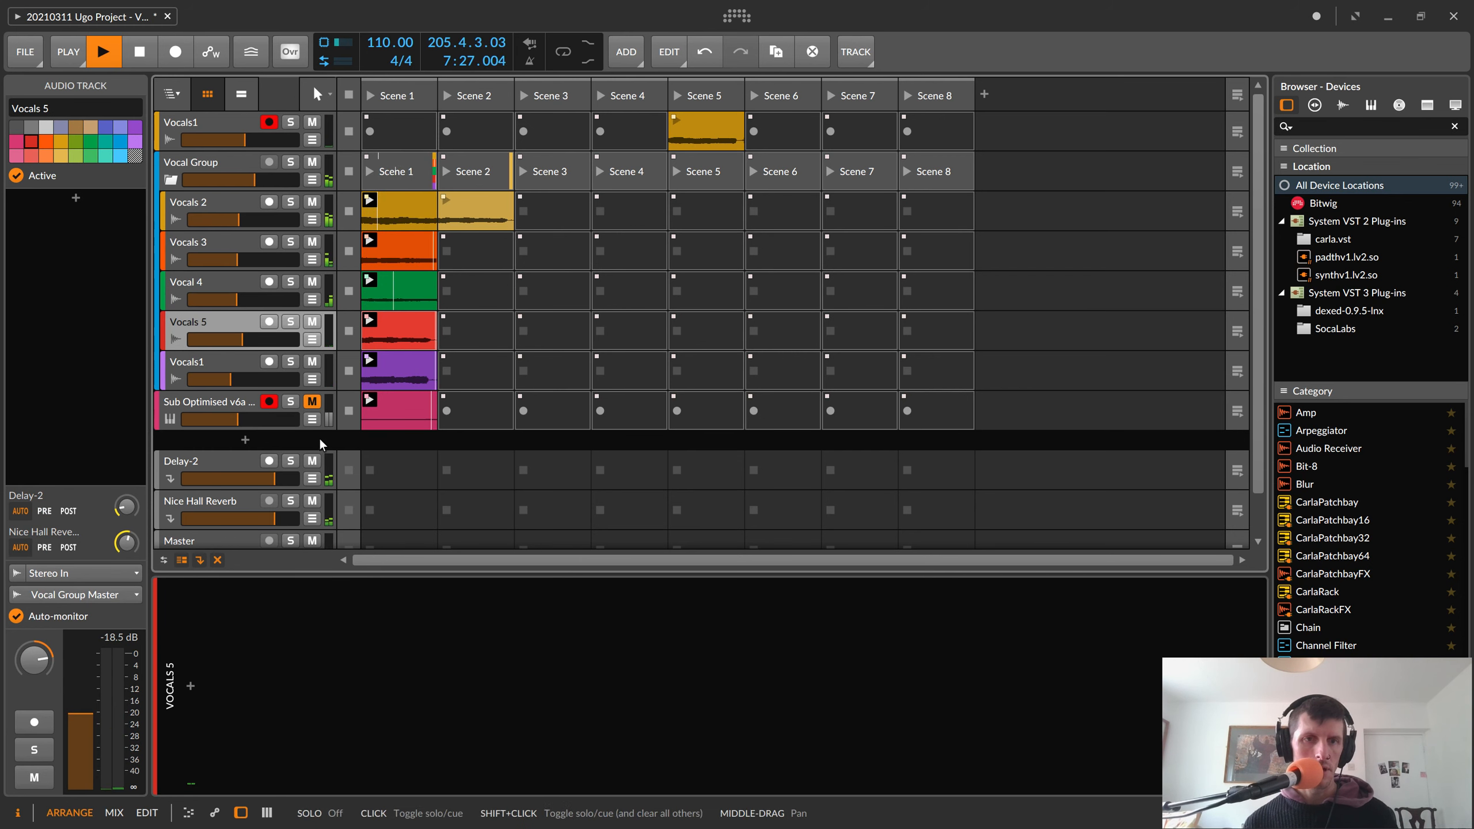
left_click(210, 402)
right_click(209, 402)
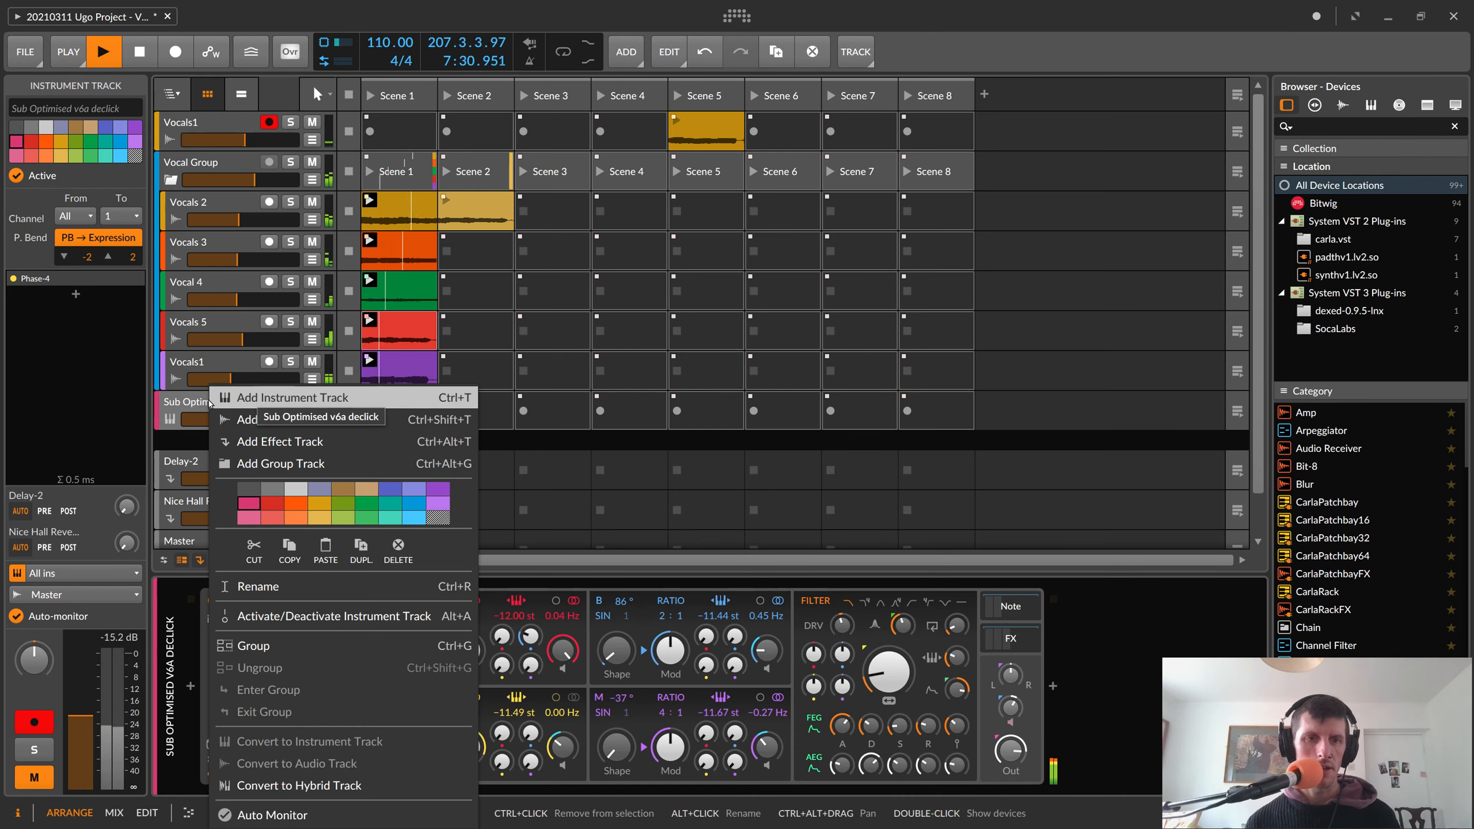
left_click(110, 361)
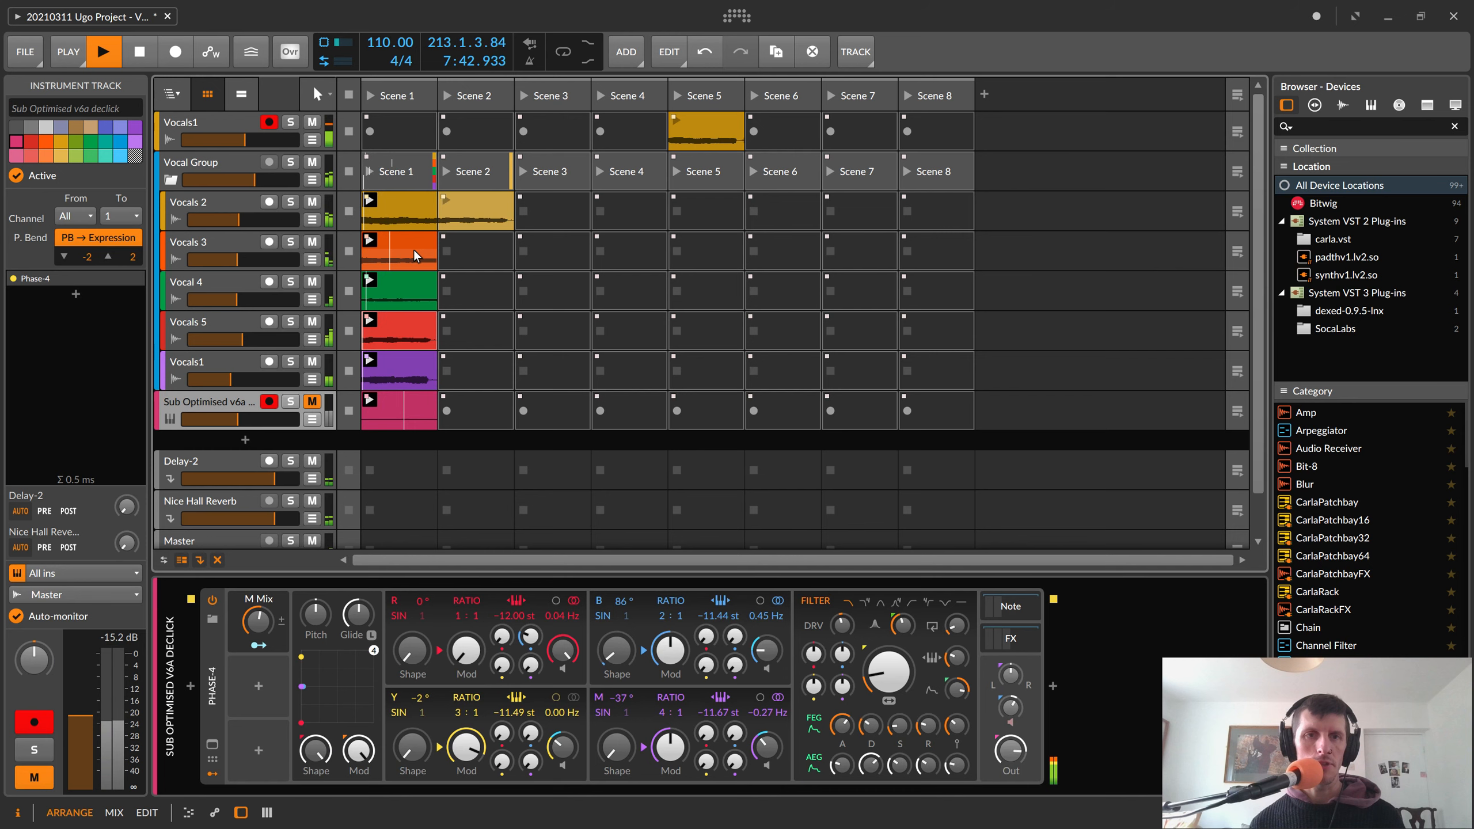
- Move the light yellow Vocals 2 clip to Scene 4, and launch Scene 2 with copies of the Vocals 3 and Vocal 4 clips
left_click(488, 205)
left_click_drag(502, 209, 644, 207)
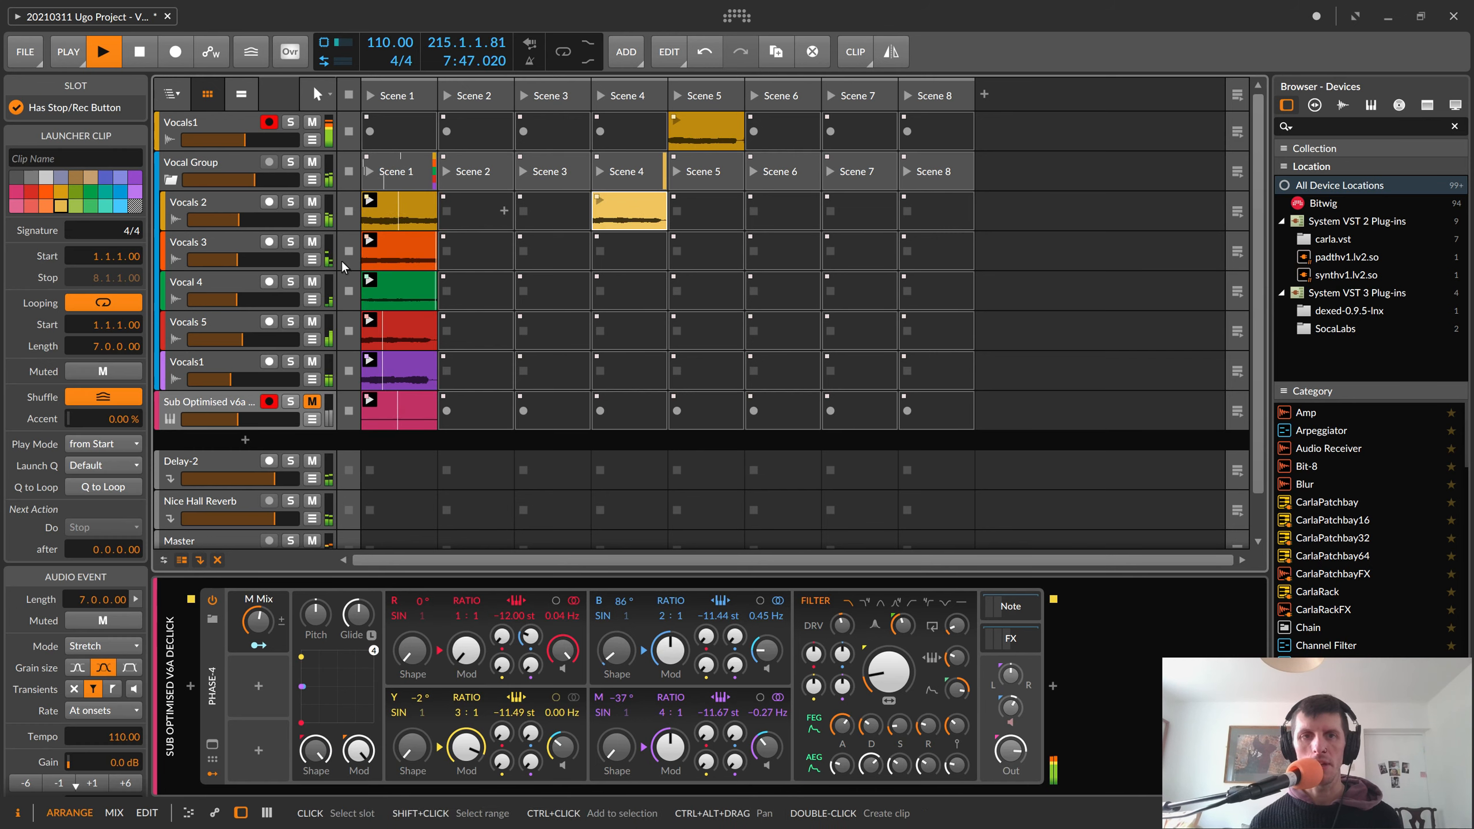
left_click(401, 252, "ctrl")
left_click_drag(401, 252, 457, 255)
left_click(449, 94)
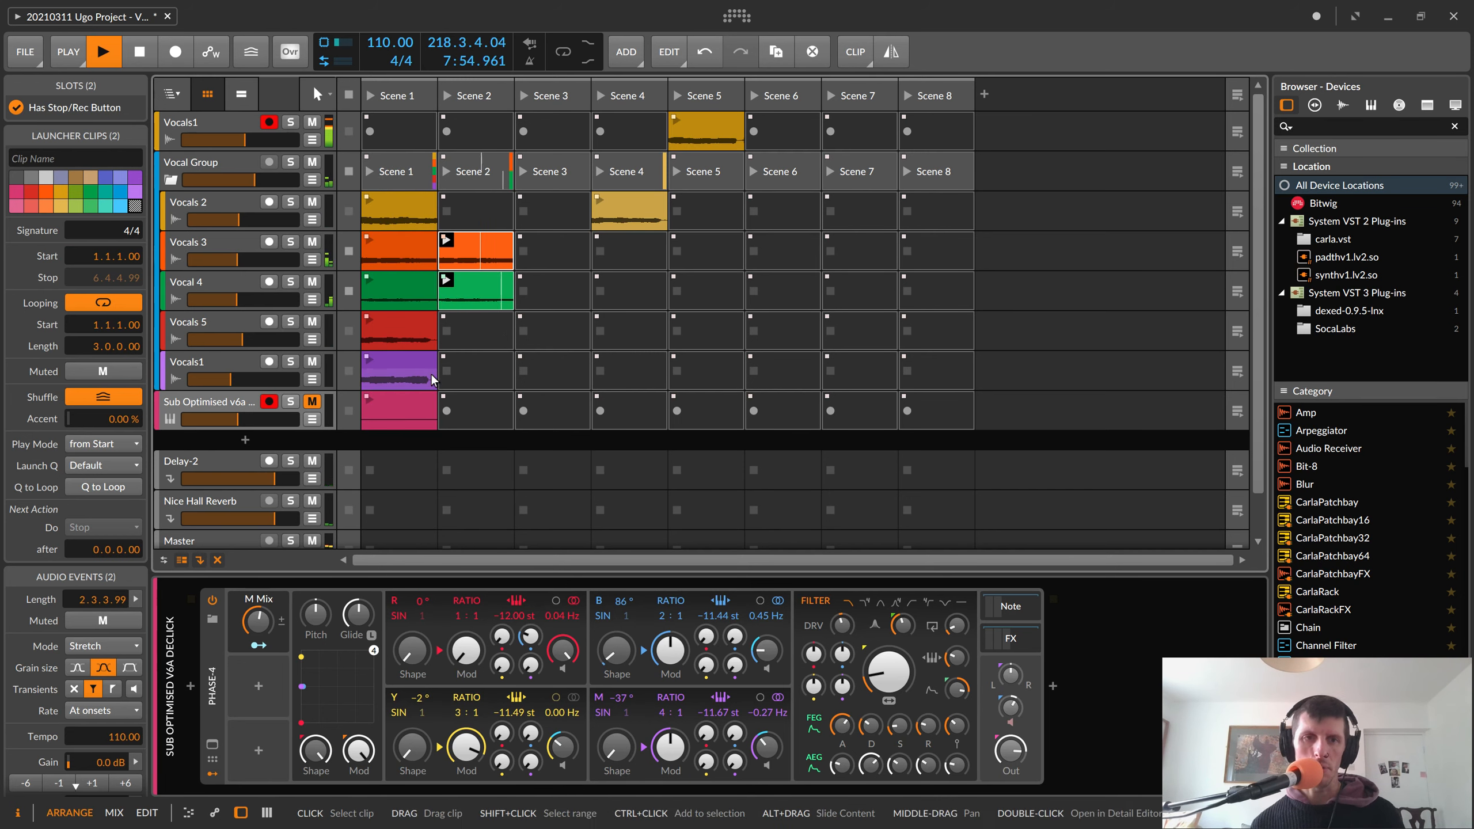
- Launch the purple Vocals1 clip in Scene 1, and copy it to Scene 2, opening the copy in the detail editor
left_click(370, 361)
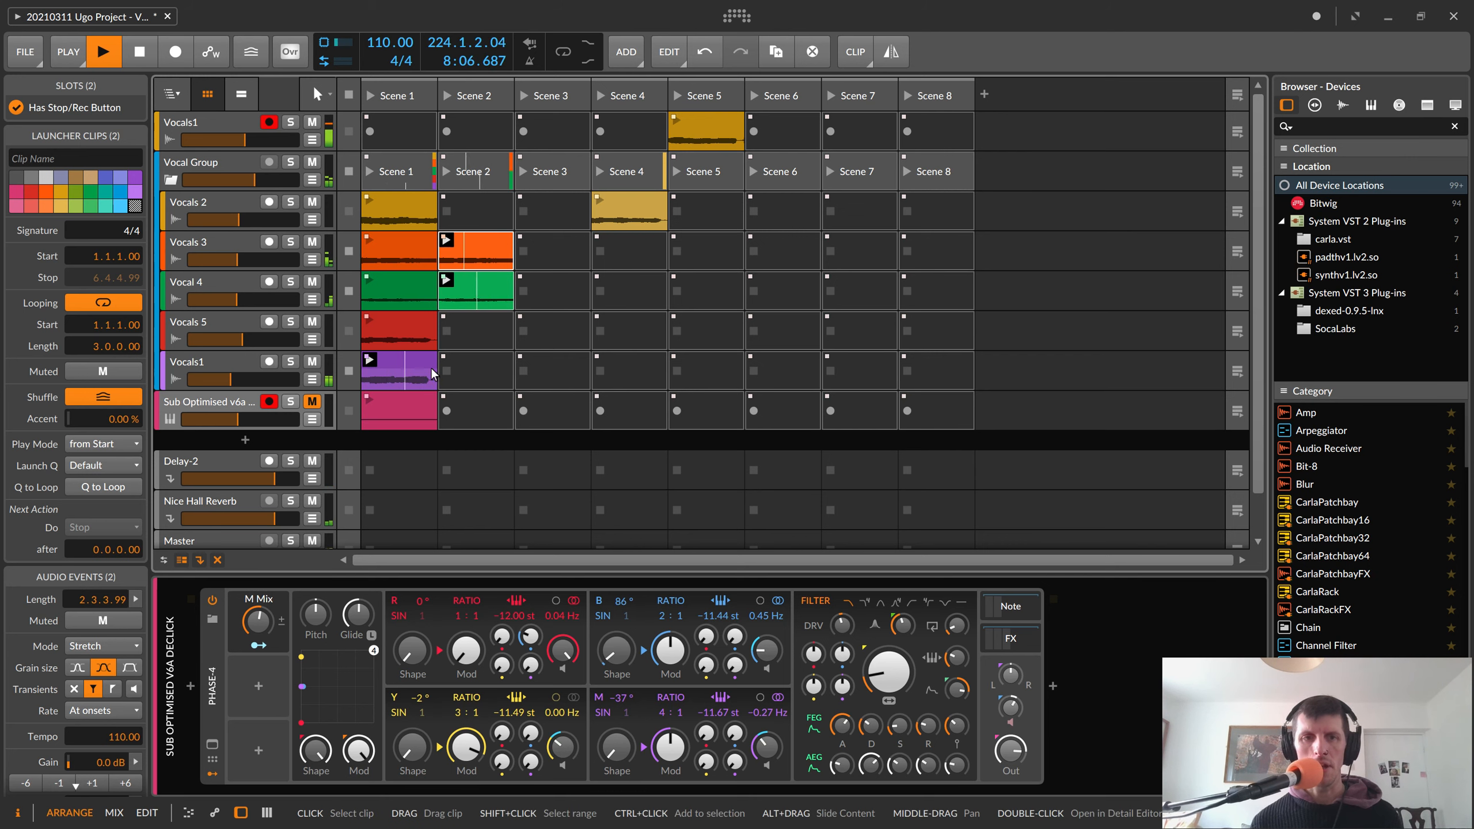
left_click(410, 370)
left_click_drag(410, 369, 477, 368)
double_click(477, 368)
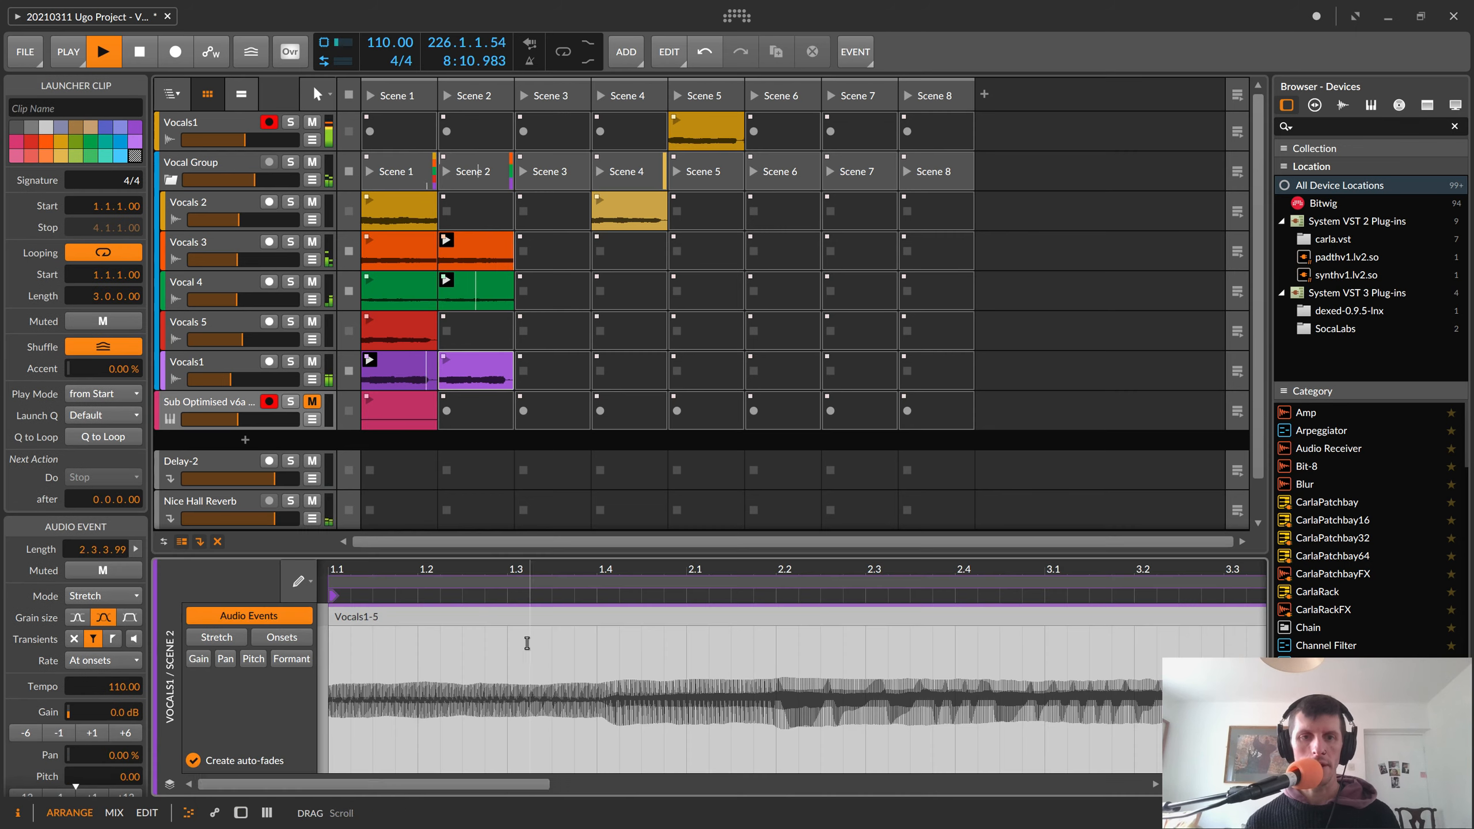
- Set the purple Scene 2 clip's start and loop start to 4.1.1.00 with a loop length of 2.0.0.00, and launch it
left_click_drag(522, 784, 617, 698)
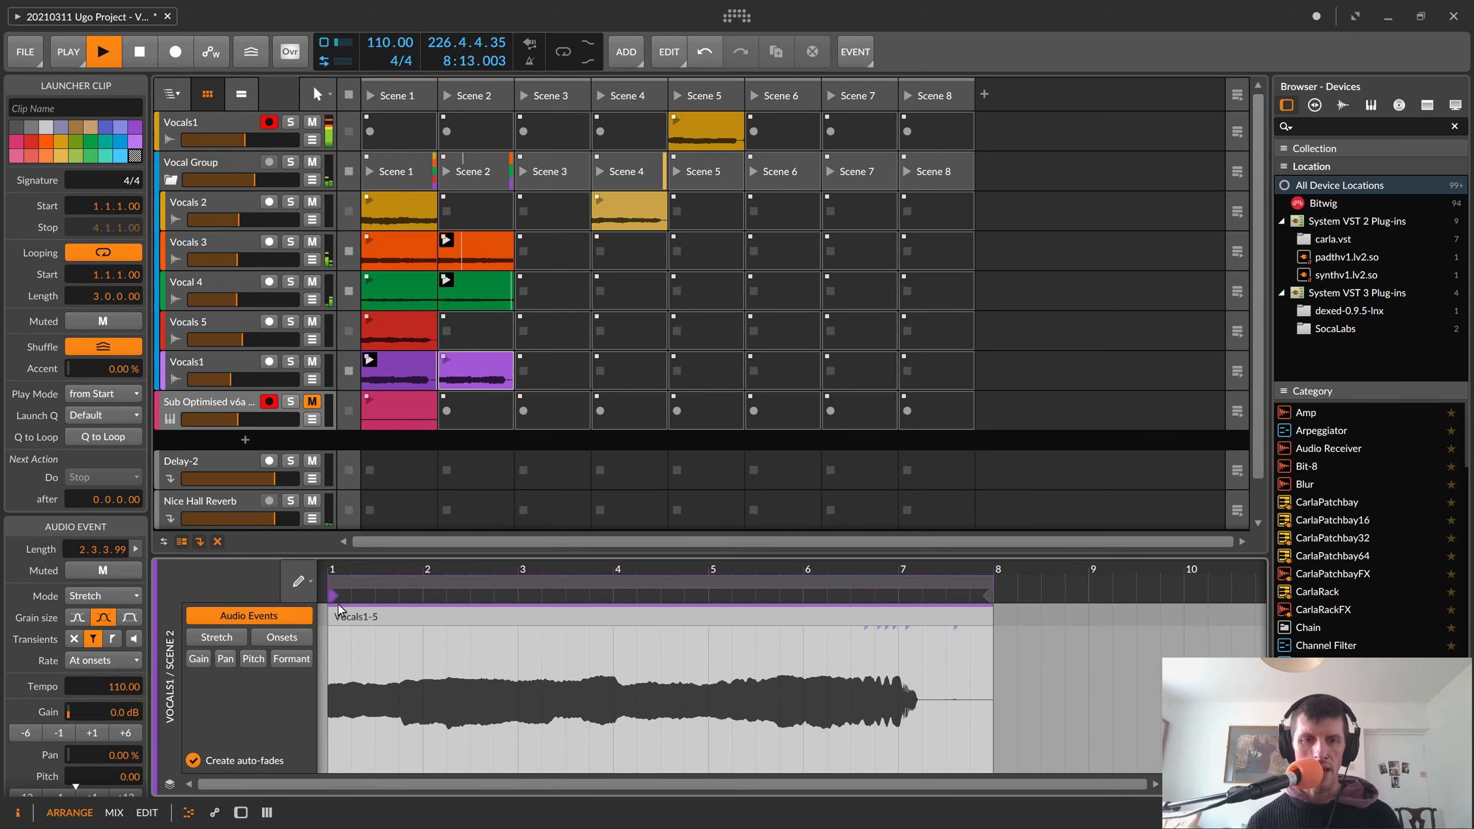
left_click_drag(363, 582, 618, 582)
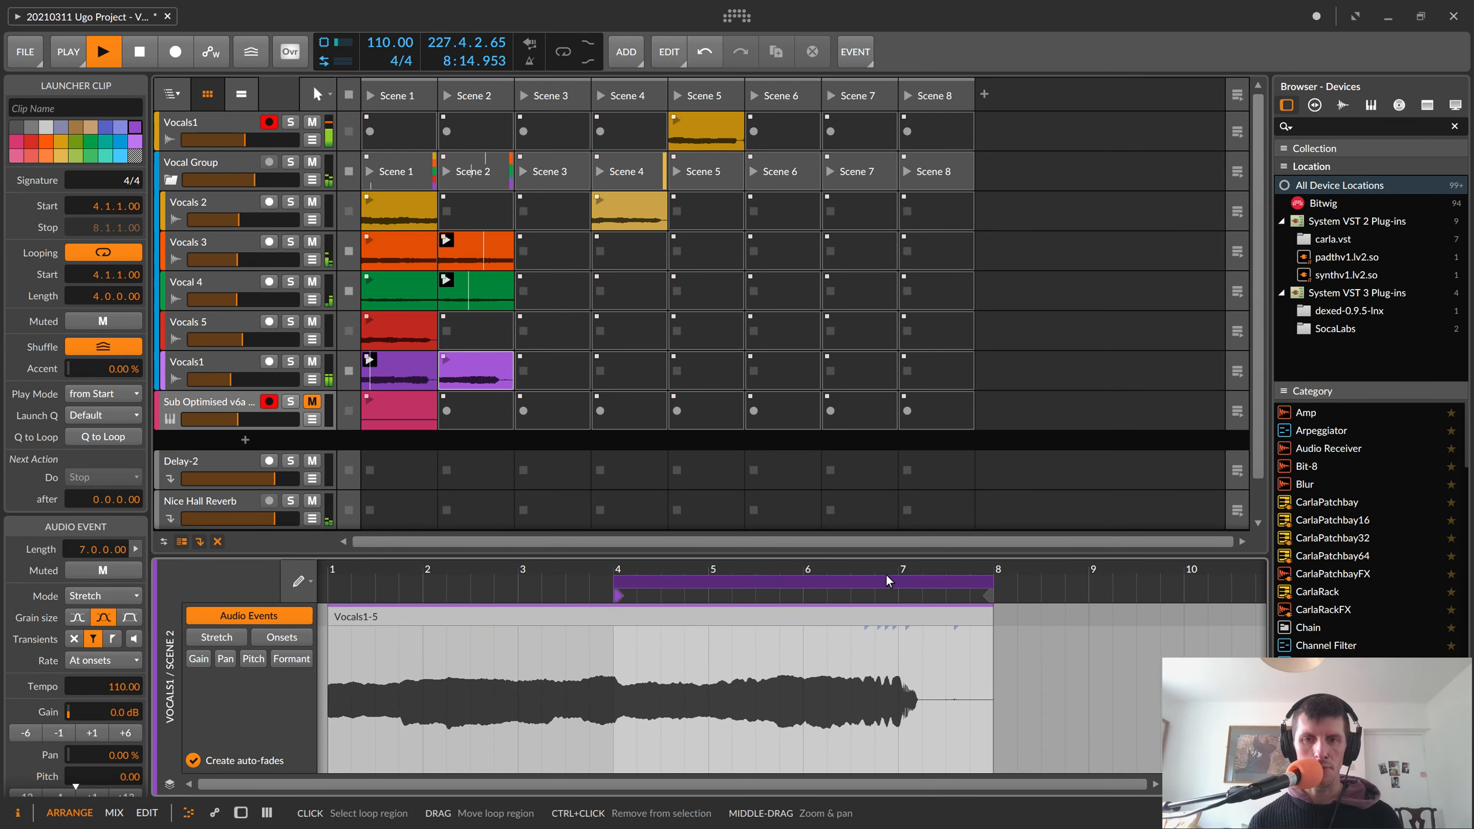
left_click_drag(997, 582, 805, 582)
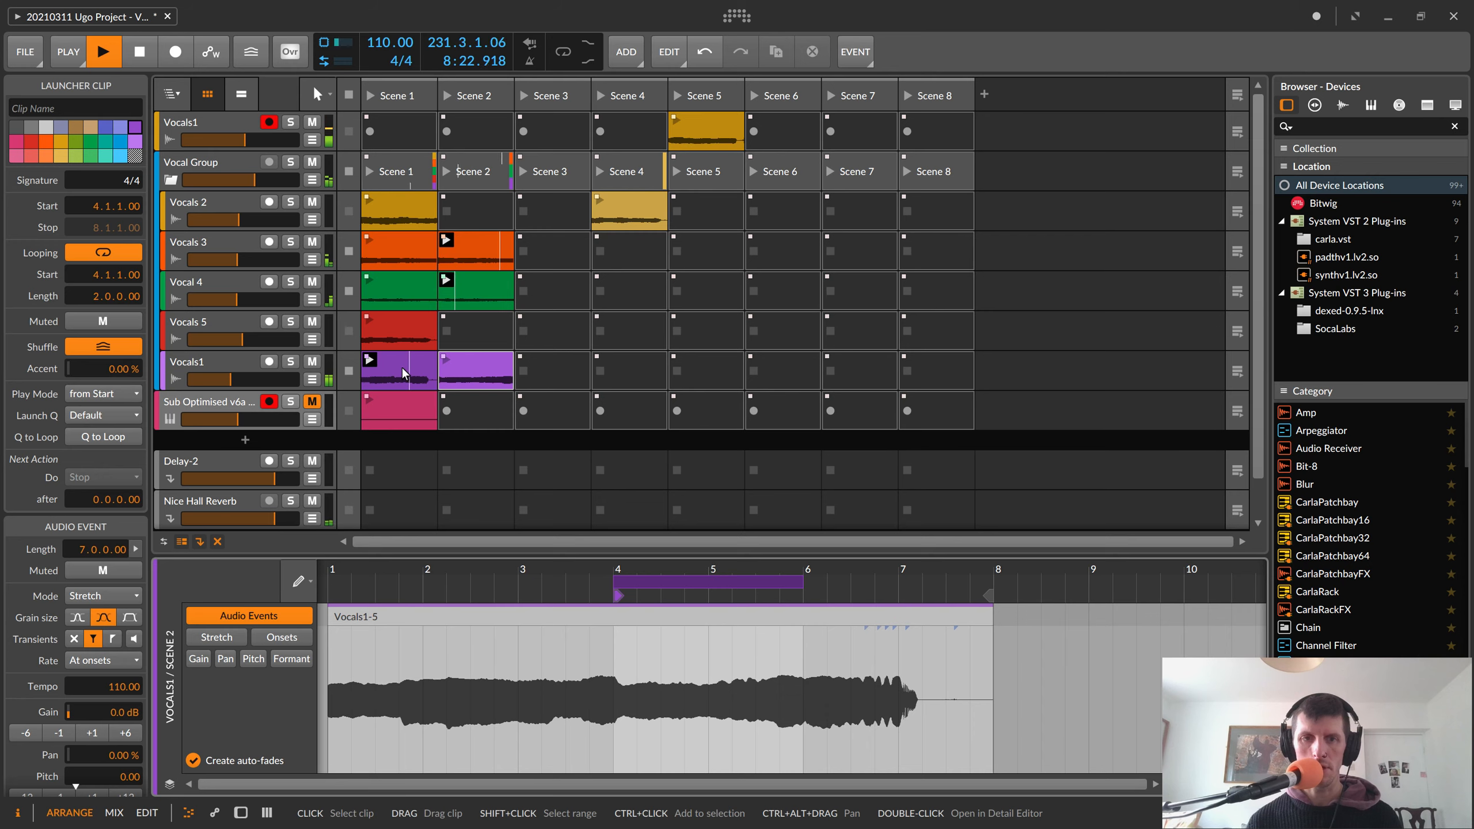
left_click(431, 367)
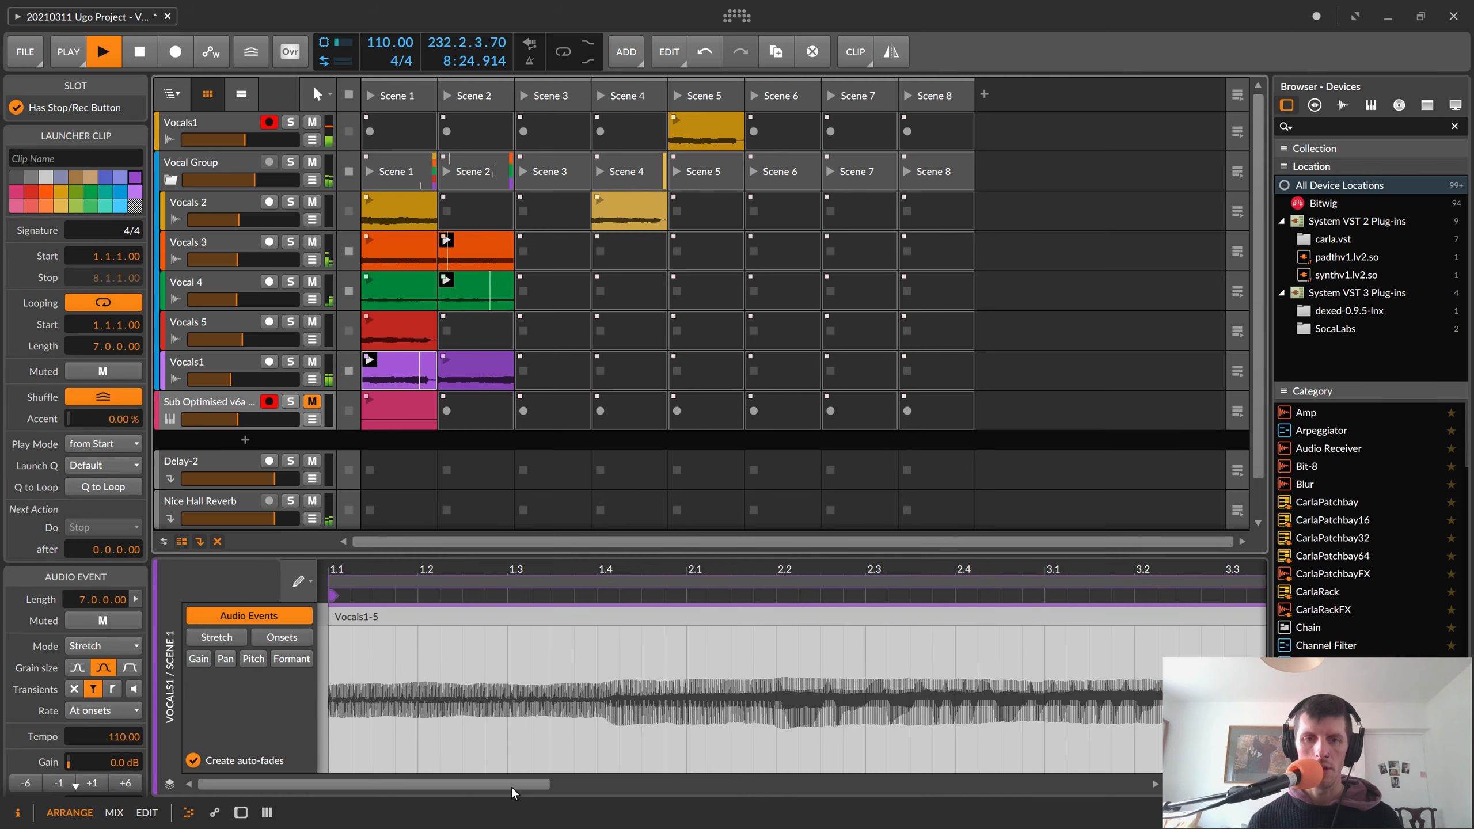
left_click_drag(511, 784, 648, 632)
left_click(479, 364)
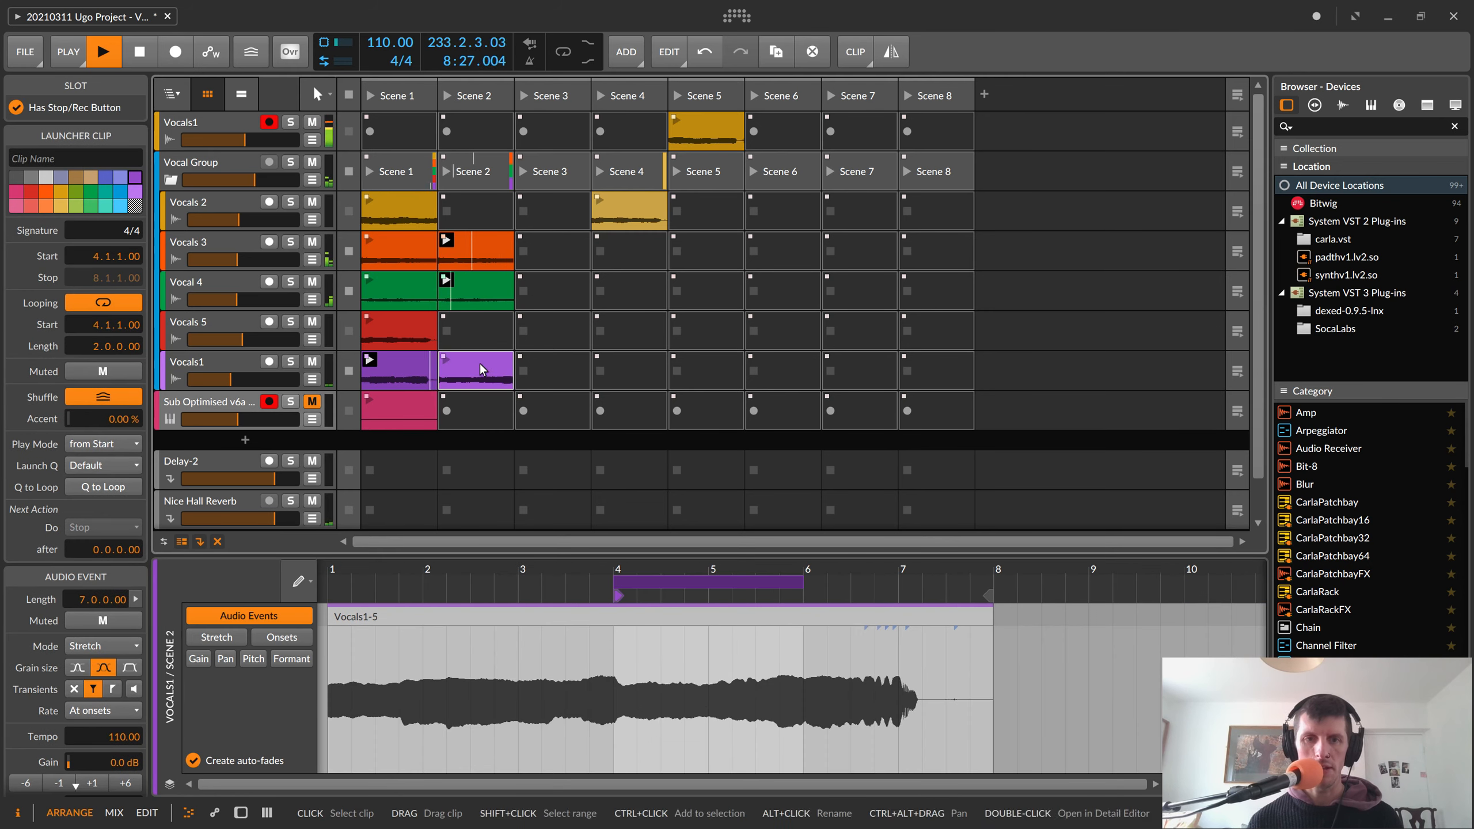
left_click(454, 359)
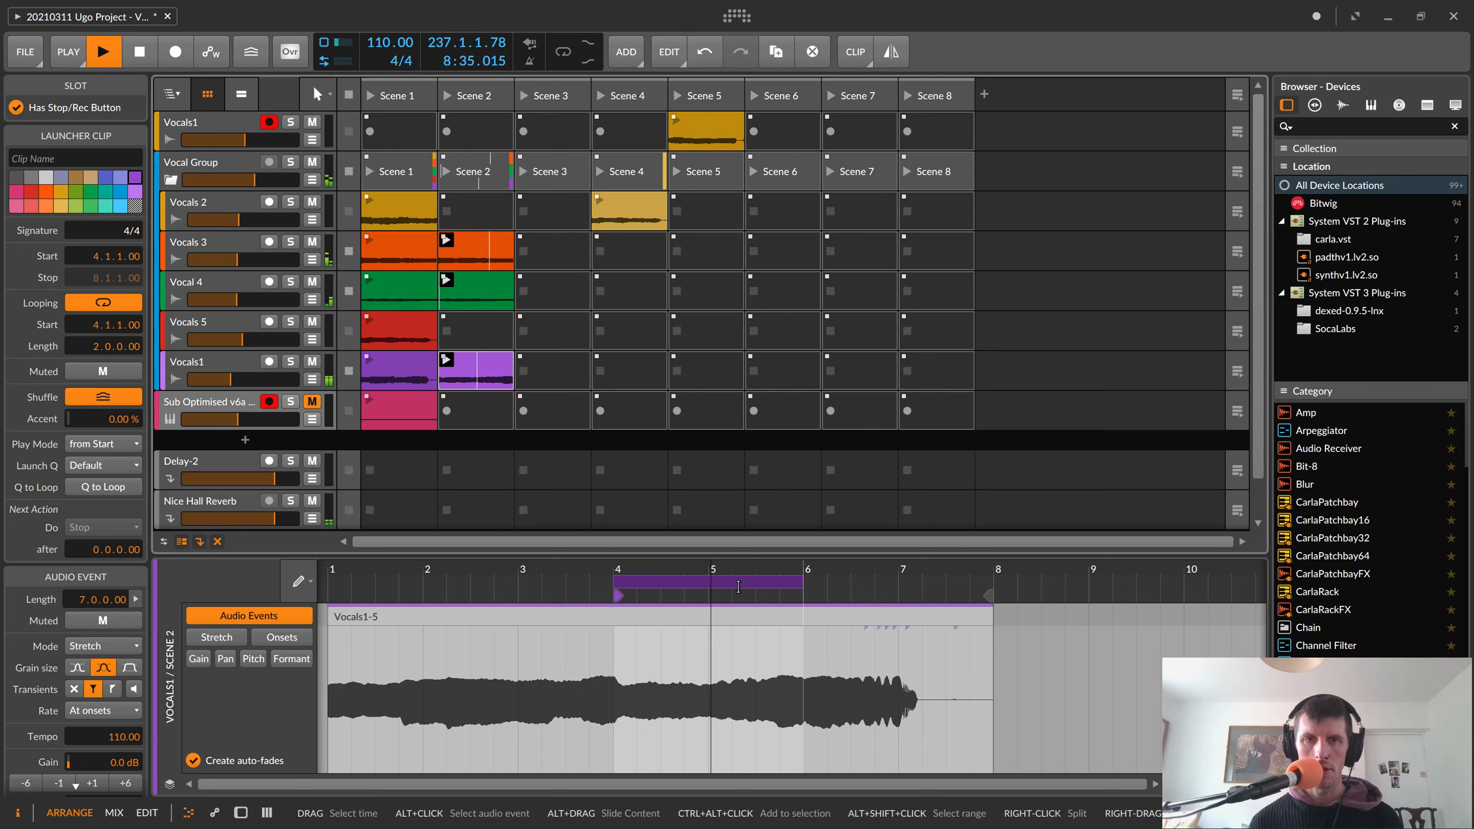
- Record a four-bar vocal clip in the armed Vocals1 track's Scene 2 slot and move it to Vocals 5's Scene 2 slot
left_click(446, 131)
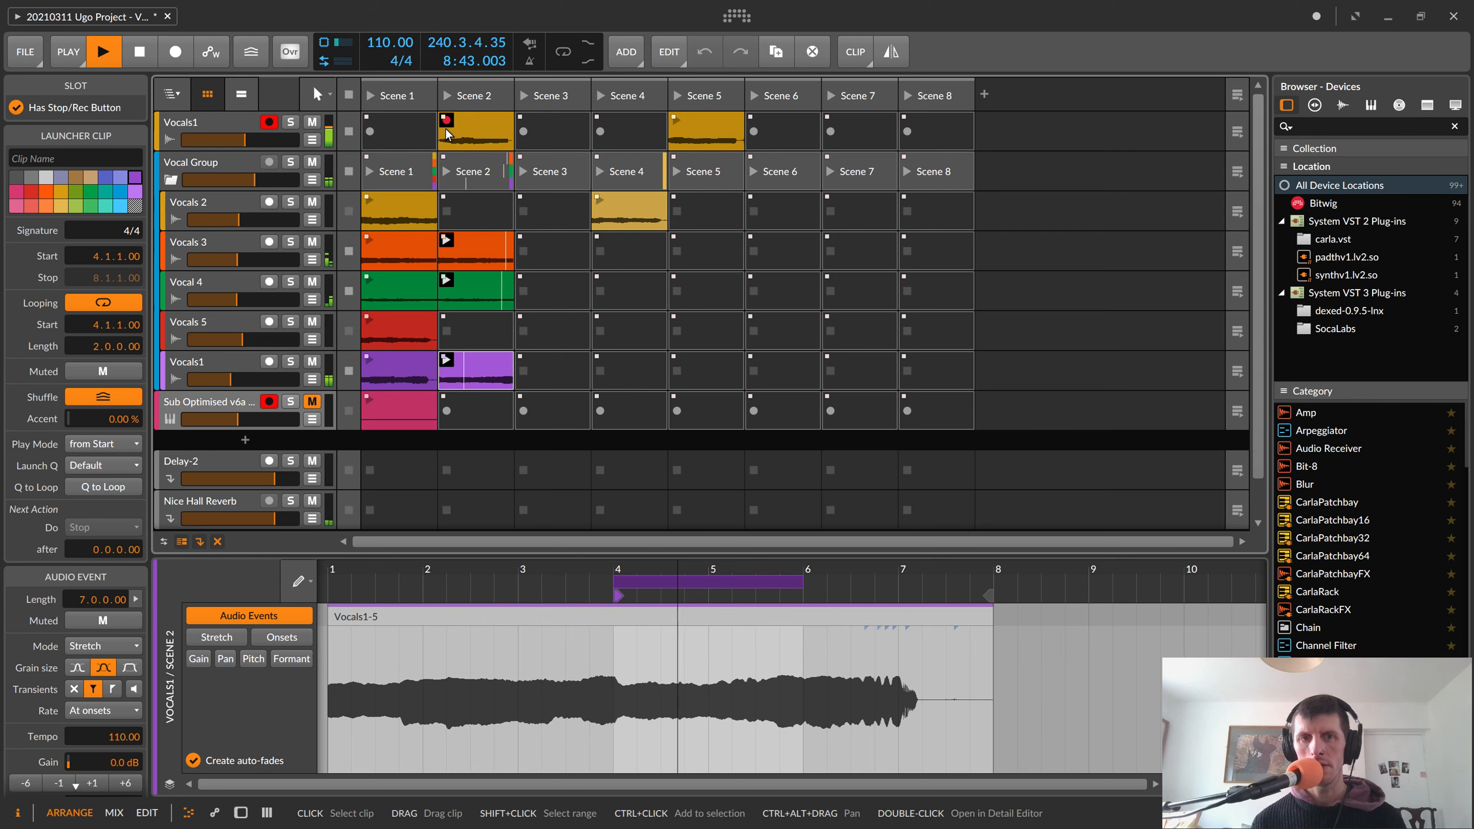
left_click(446, 121)
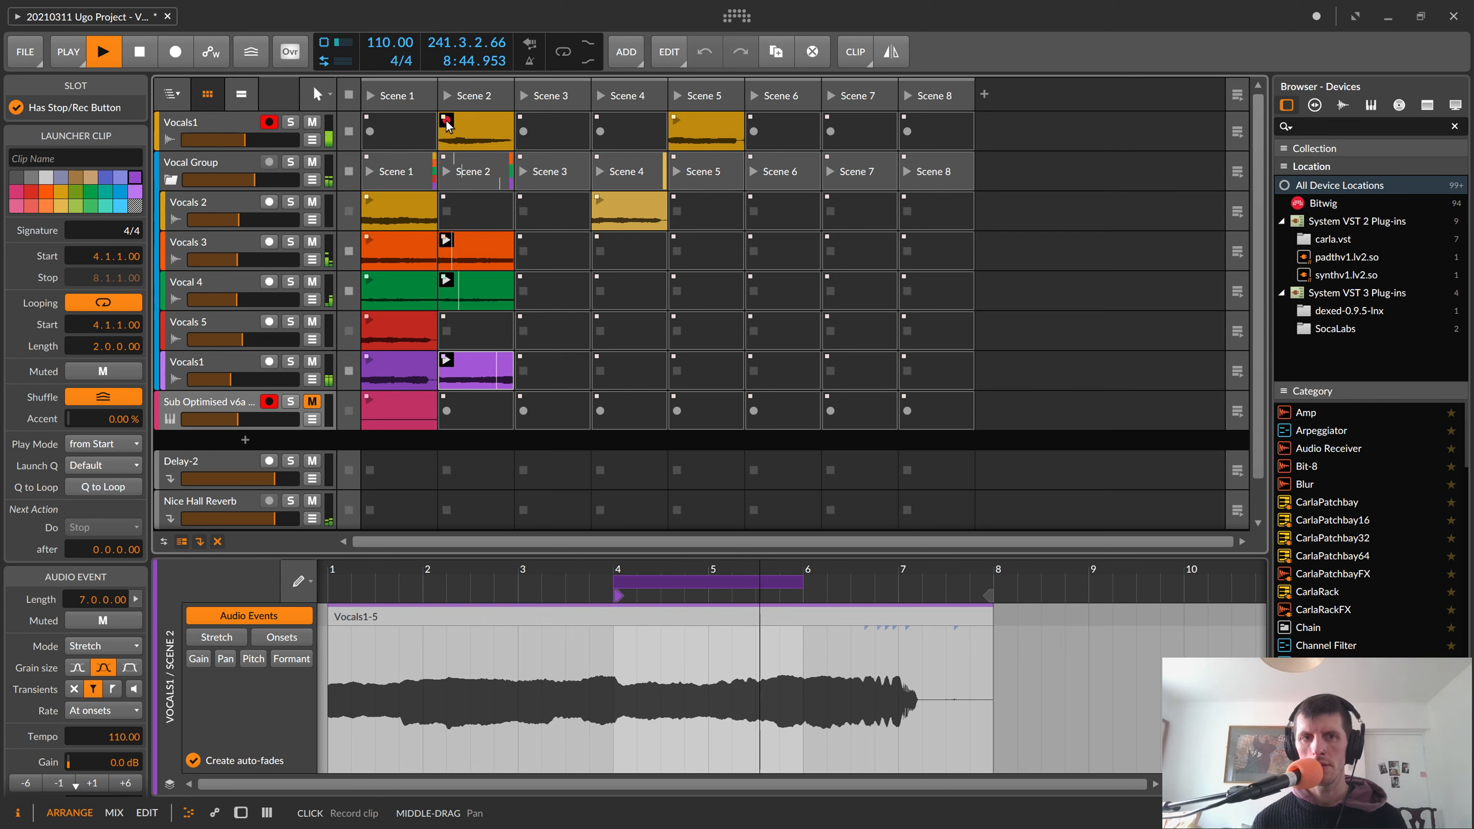
left_click(489, 138)
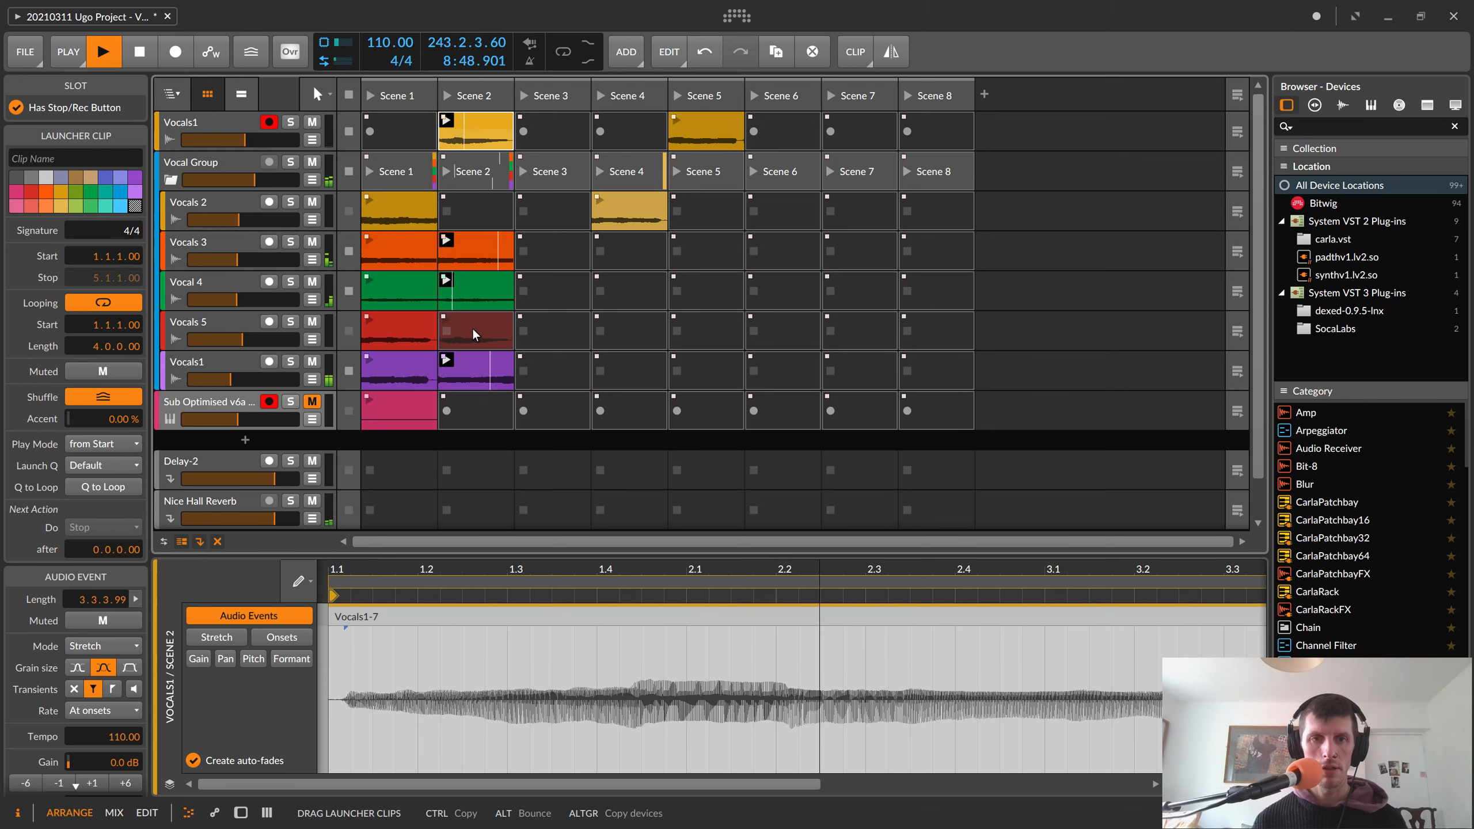
left_click_drag(473, 334, 470, 333)
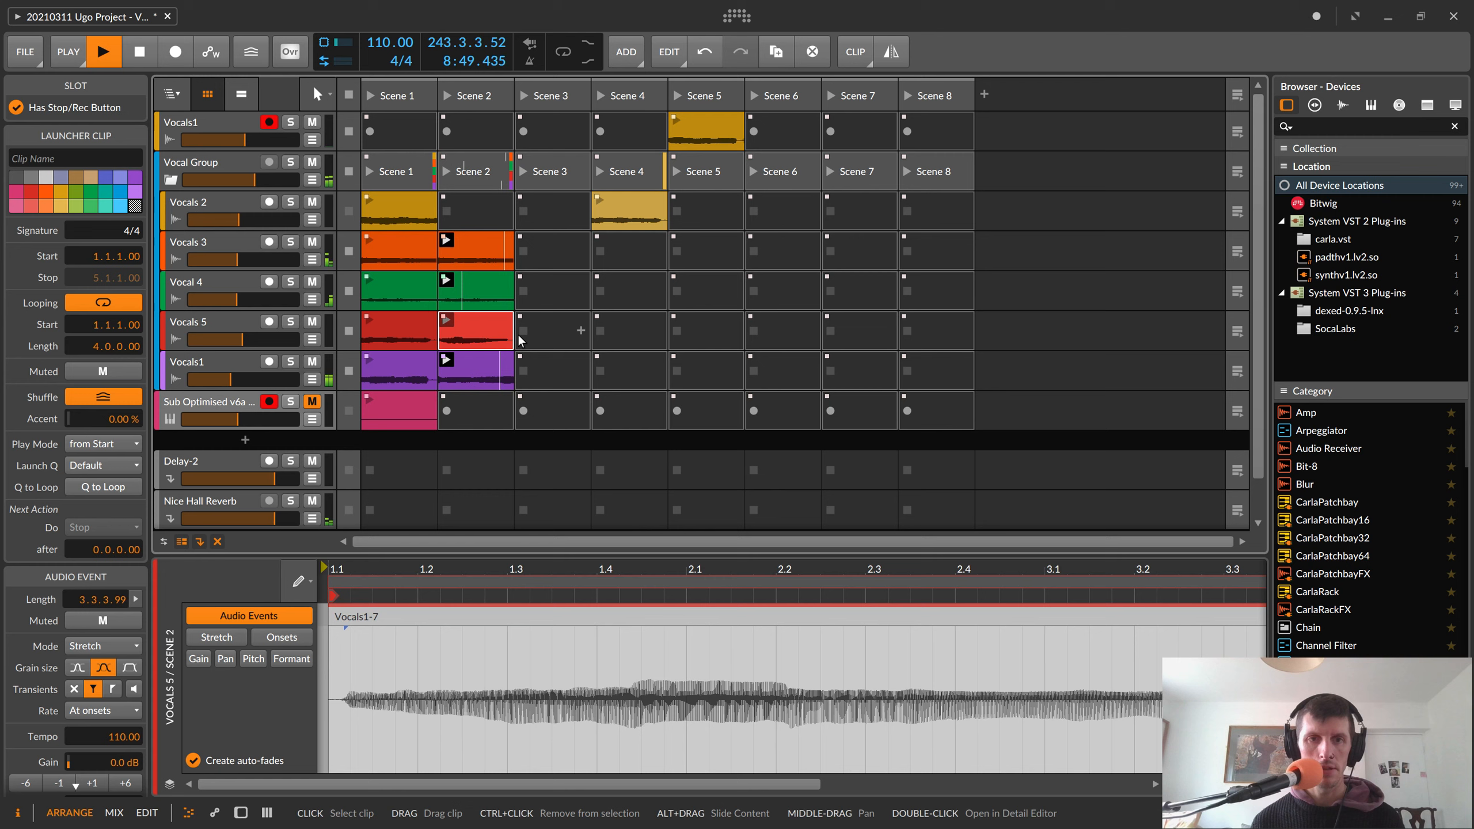
left_click(231, 327)
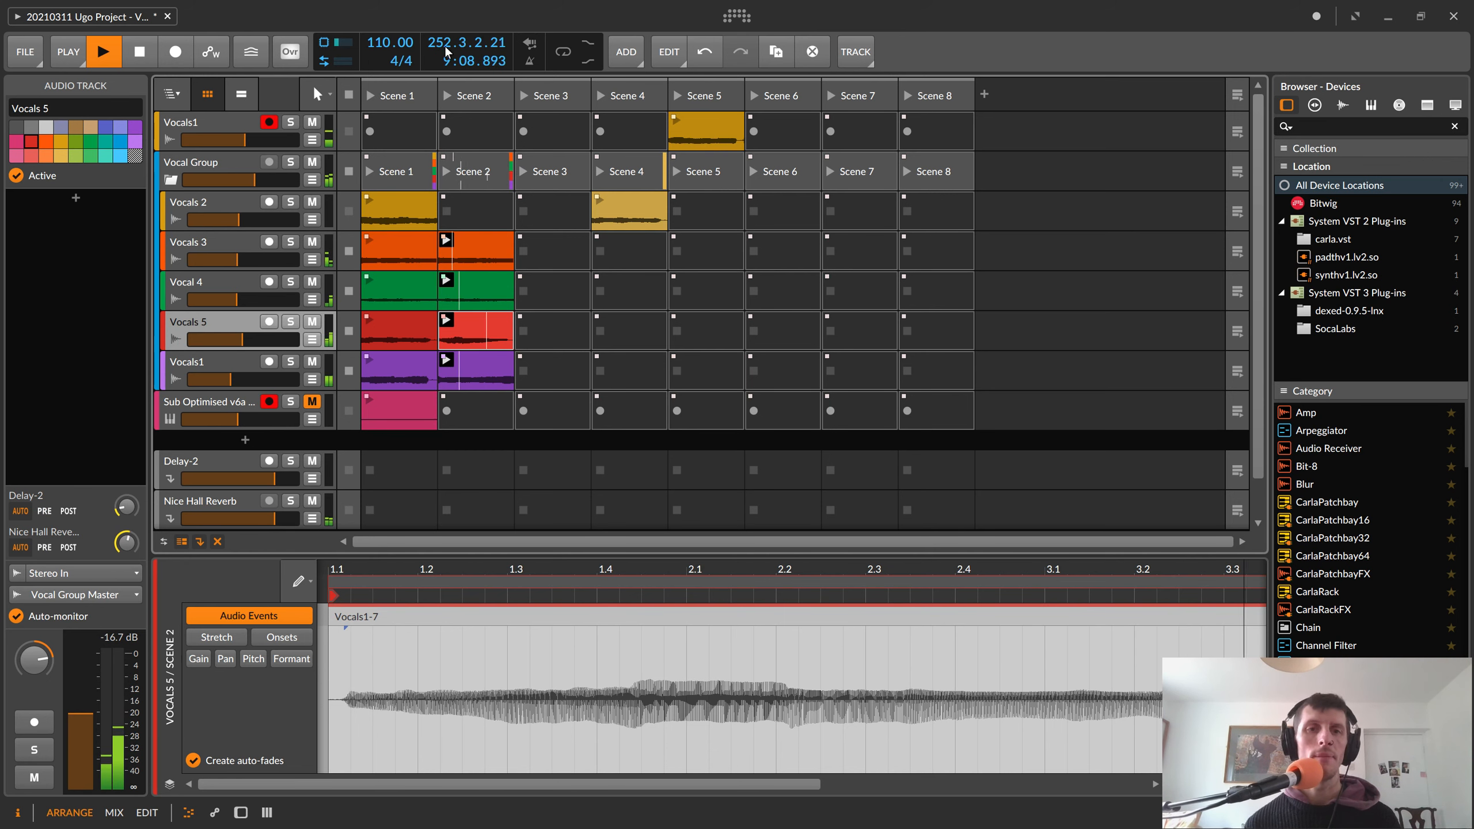
- Launch Scene 1 to hear it, and switch playback back to Scene 2
left_click(371, 94)
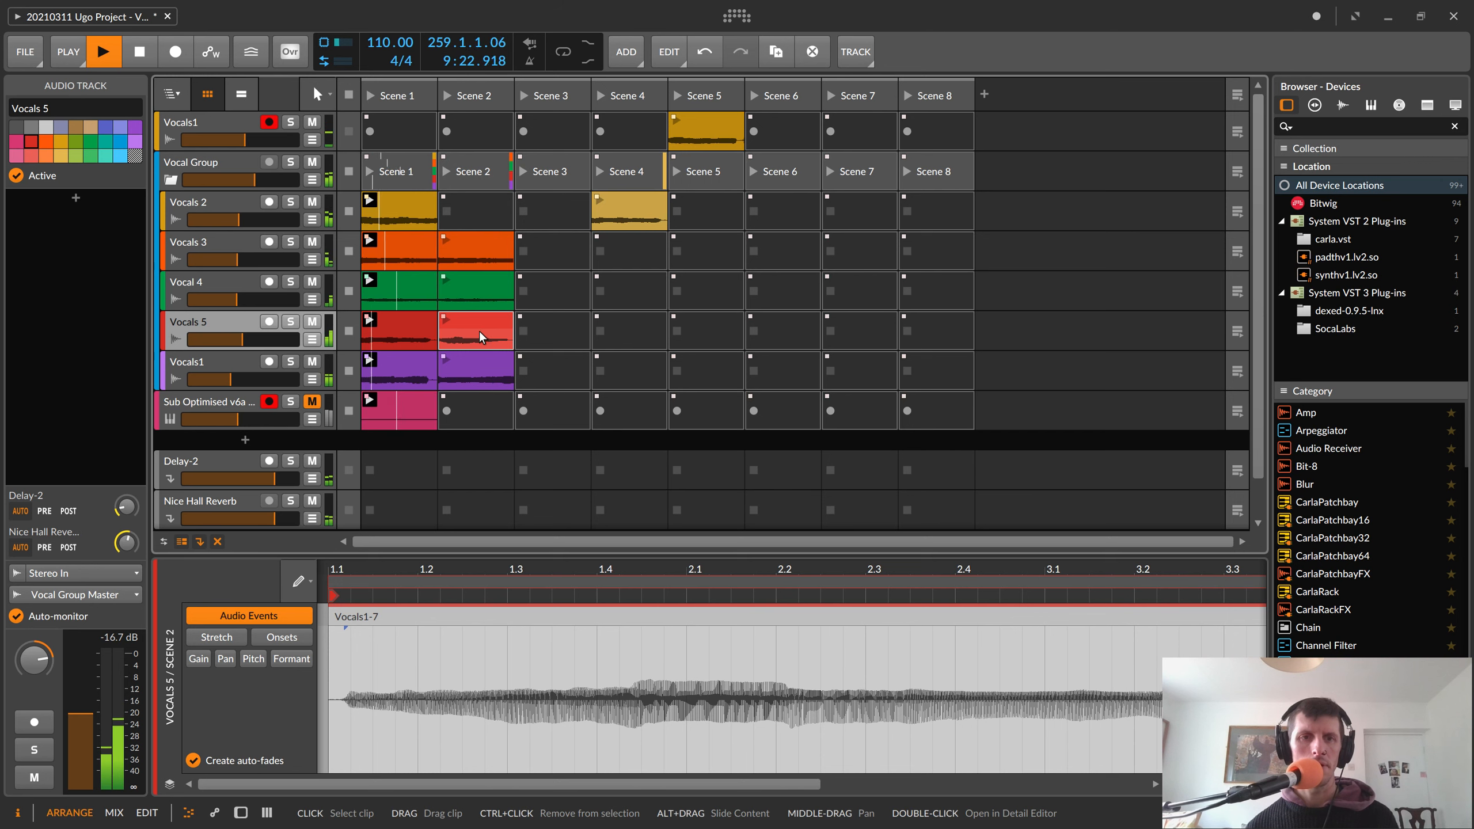
left_click(449, 94)
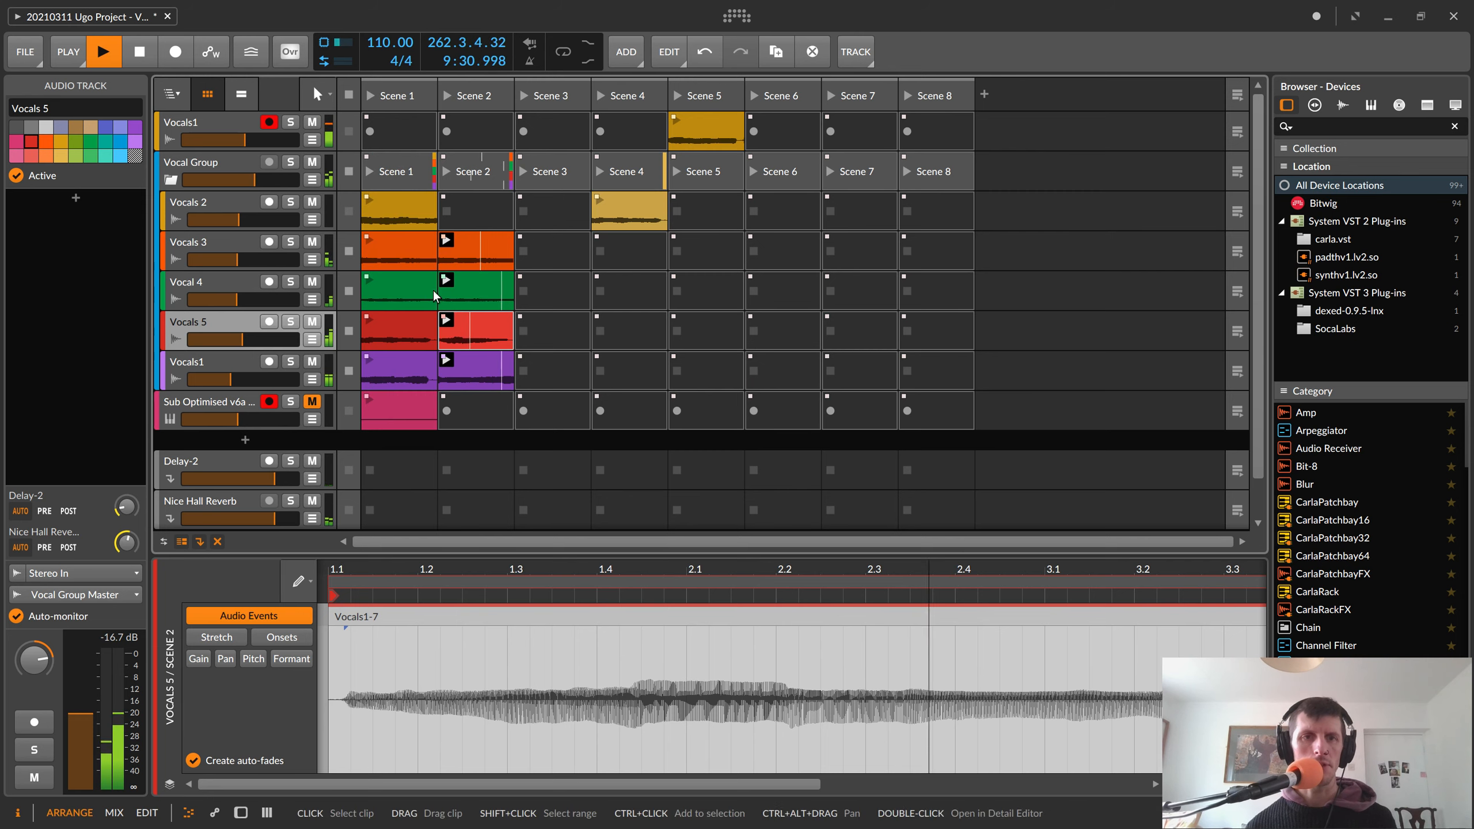
- Name the green Scene 2 clip "Vocal 4" and the green Scene 1 clip "Vocal 5"
left_click(476, 282)
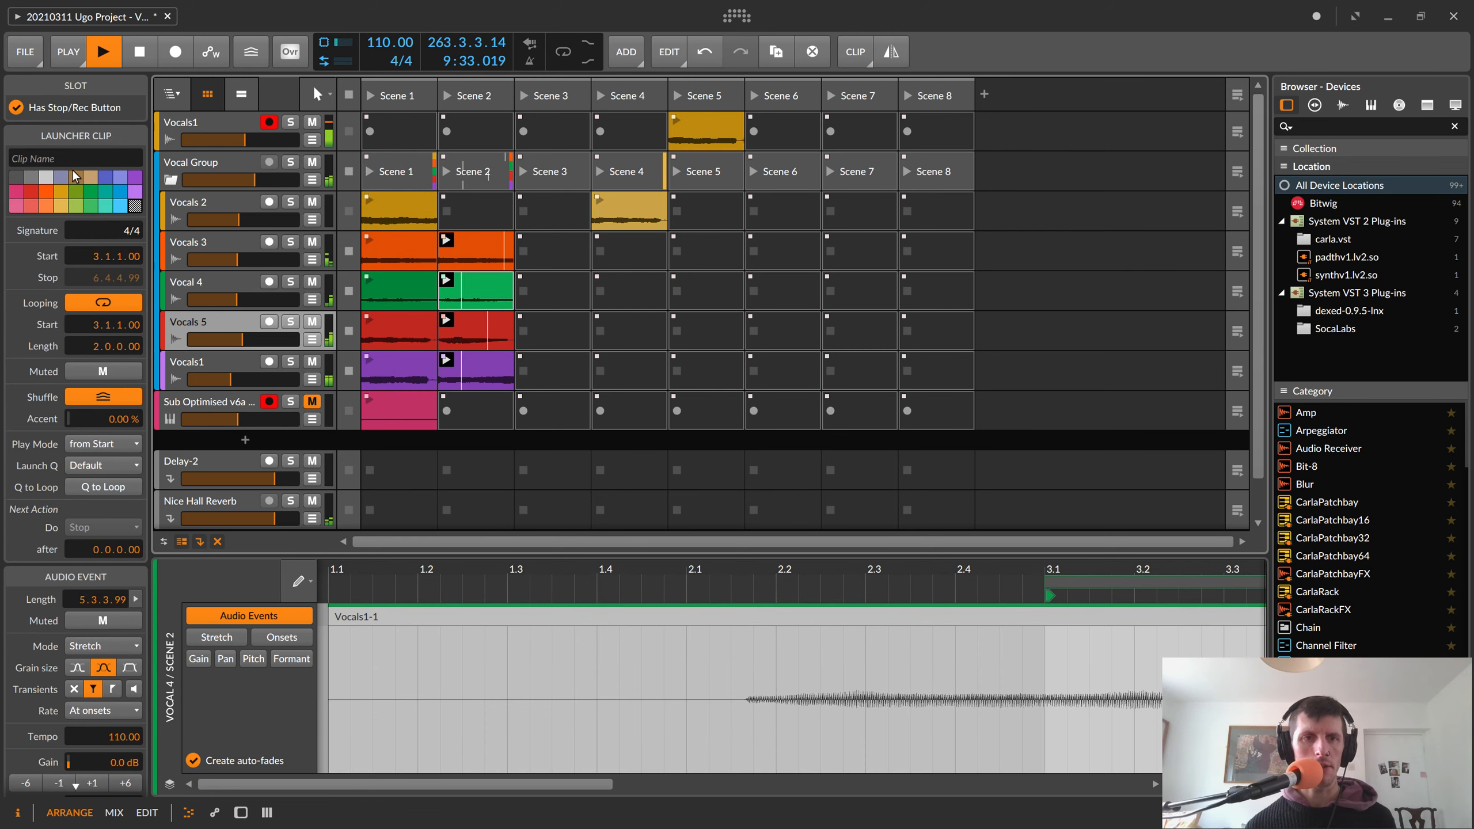
left_click(61, 157)
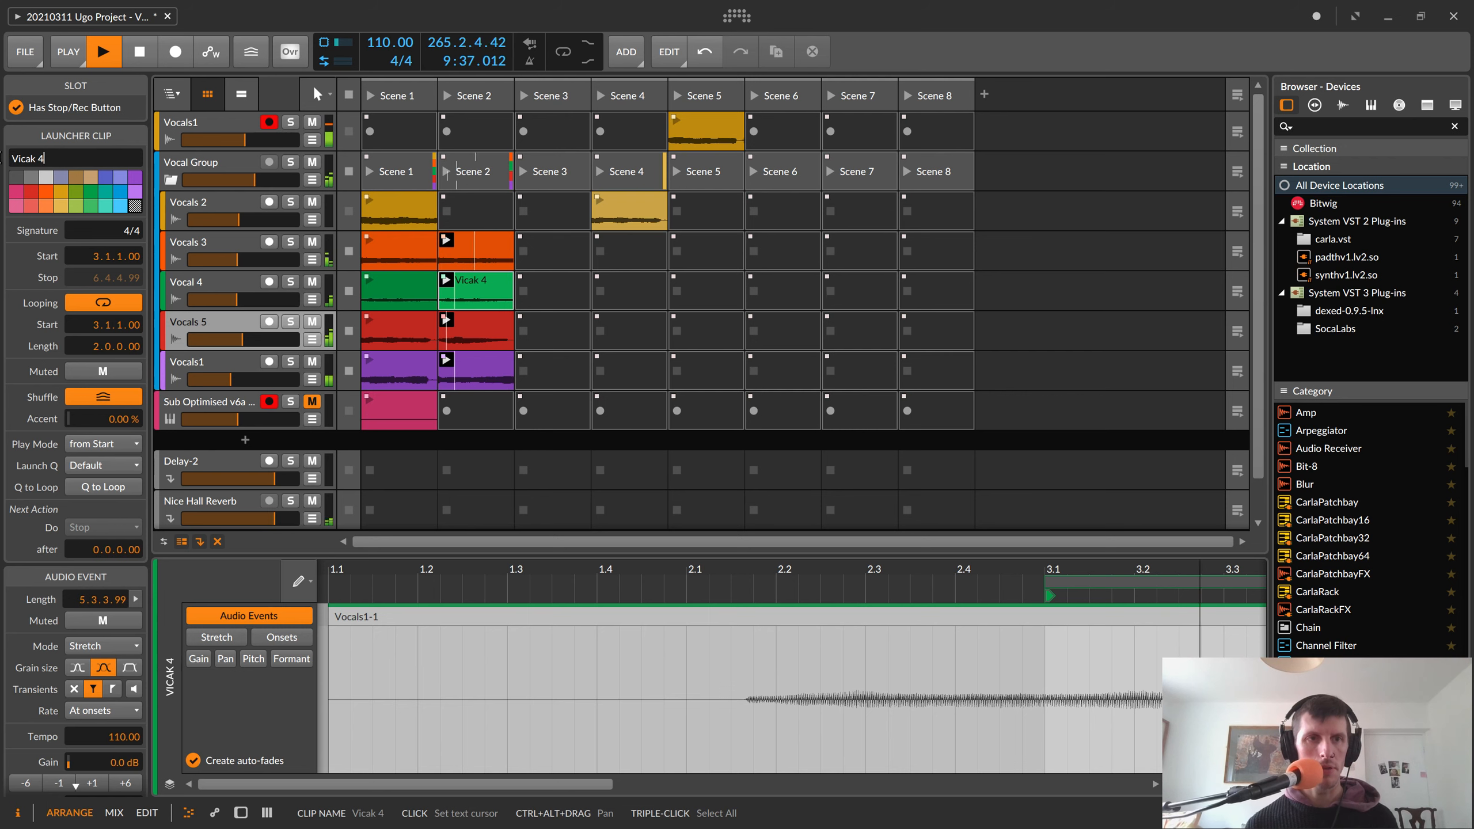
key("Return")
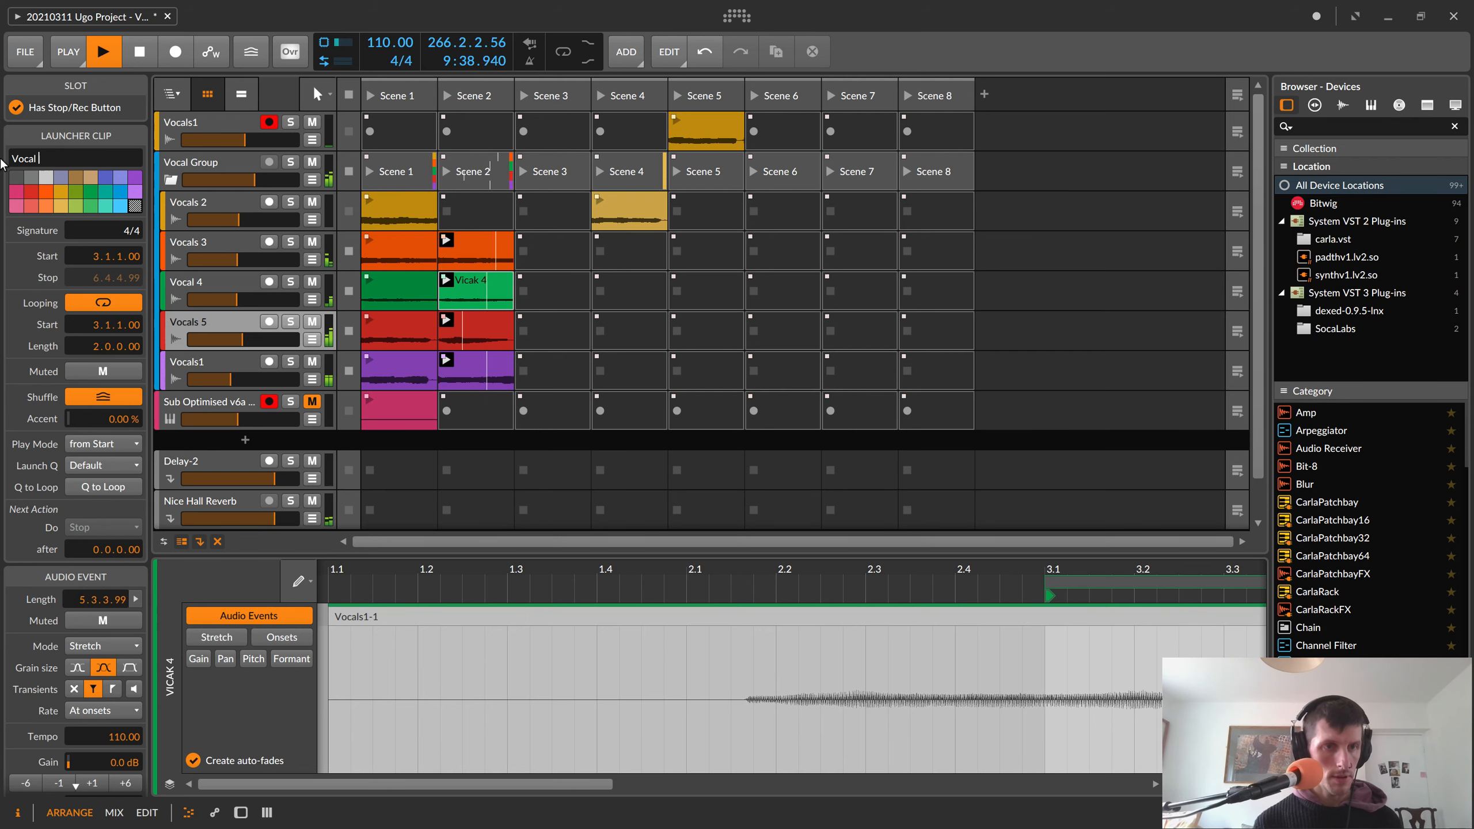
left_click(428, 296)
left_click(46, 157)
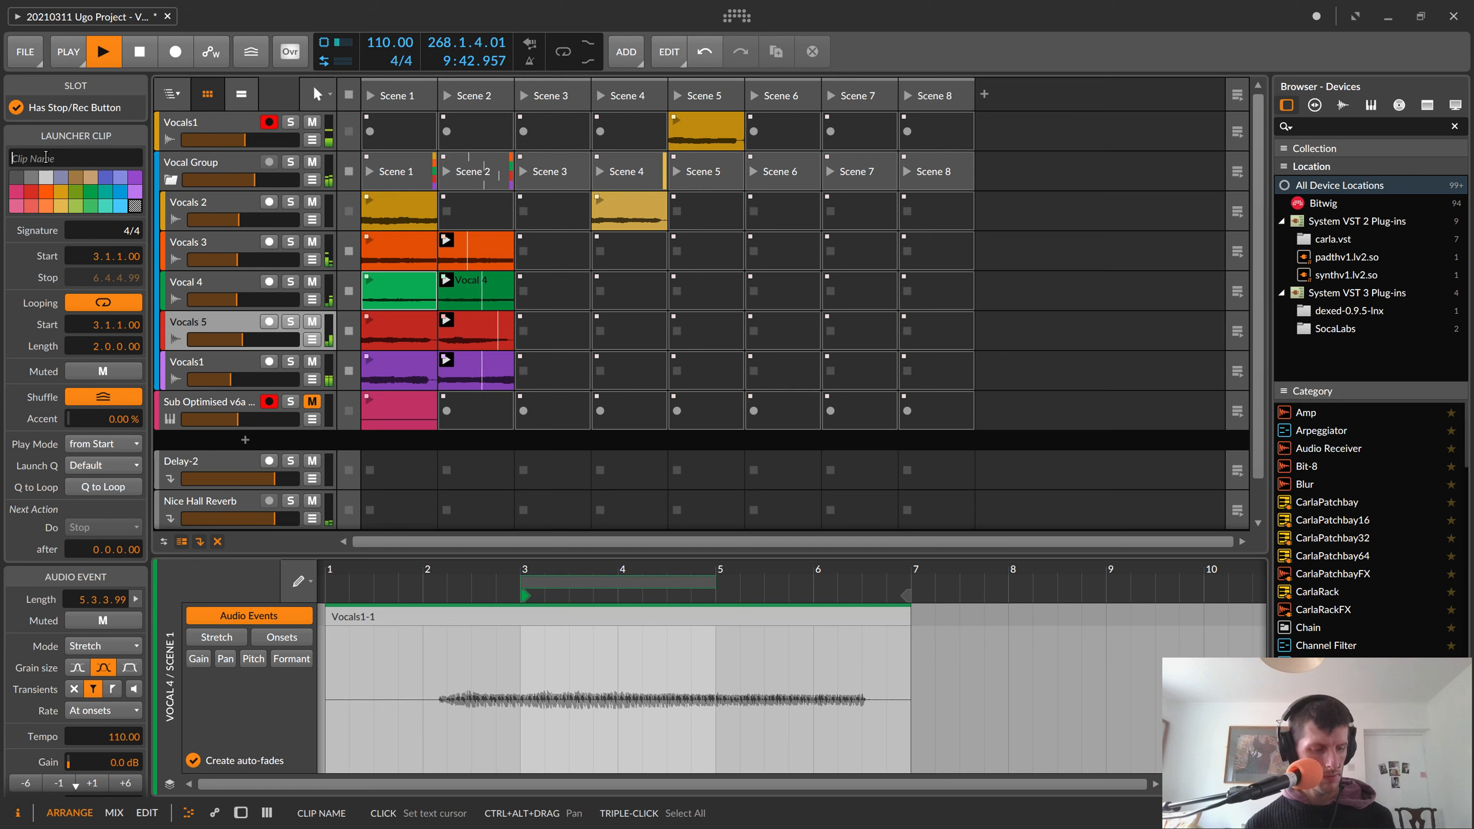
key("Return")
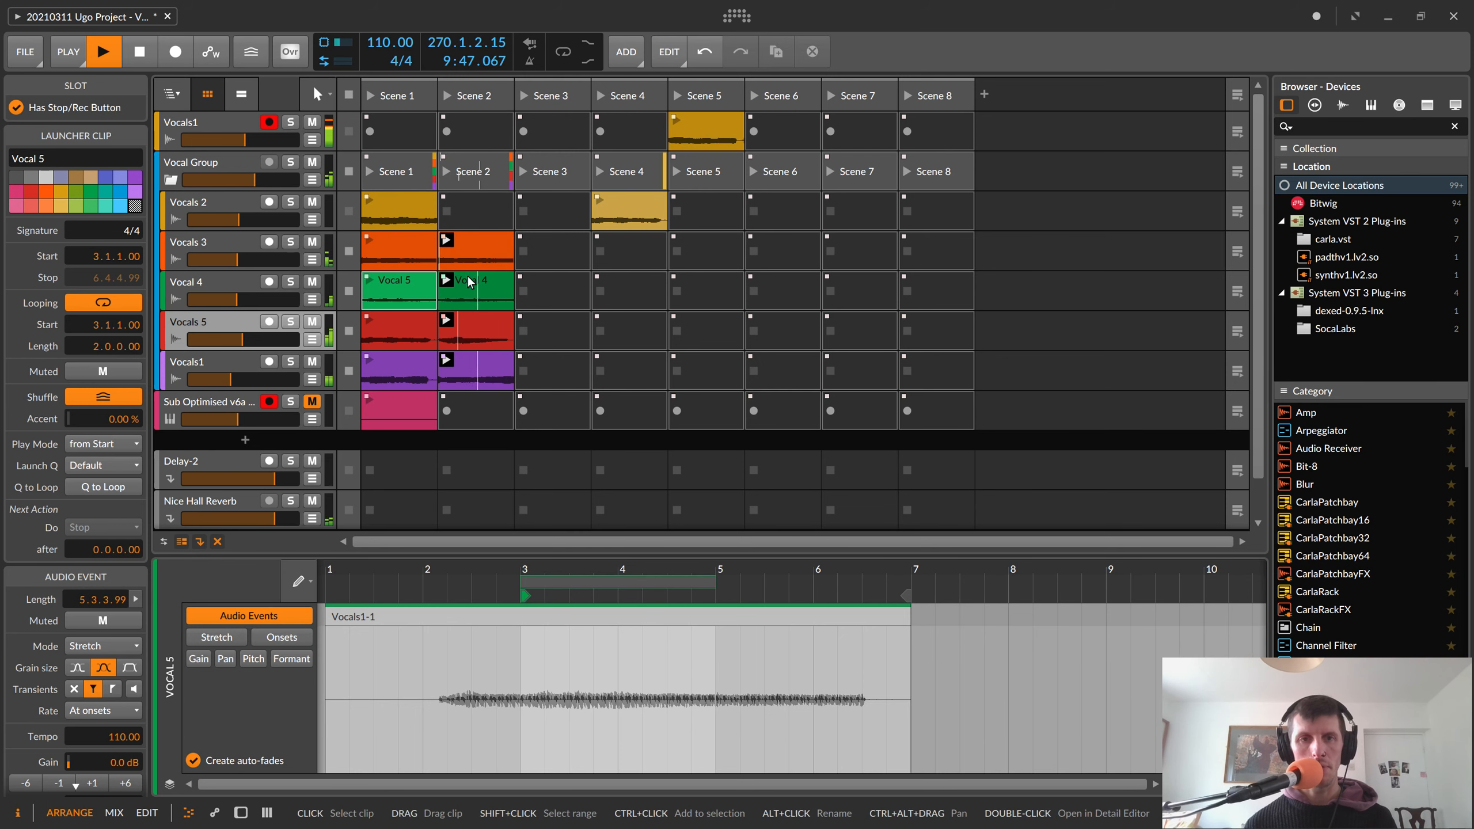
- Name the red clips on the Vocals 5 track "Vocal 5" in Scene 1 and "Vocal 5 v2" in Scene 2
left_click(477, 332)
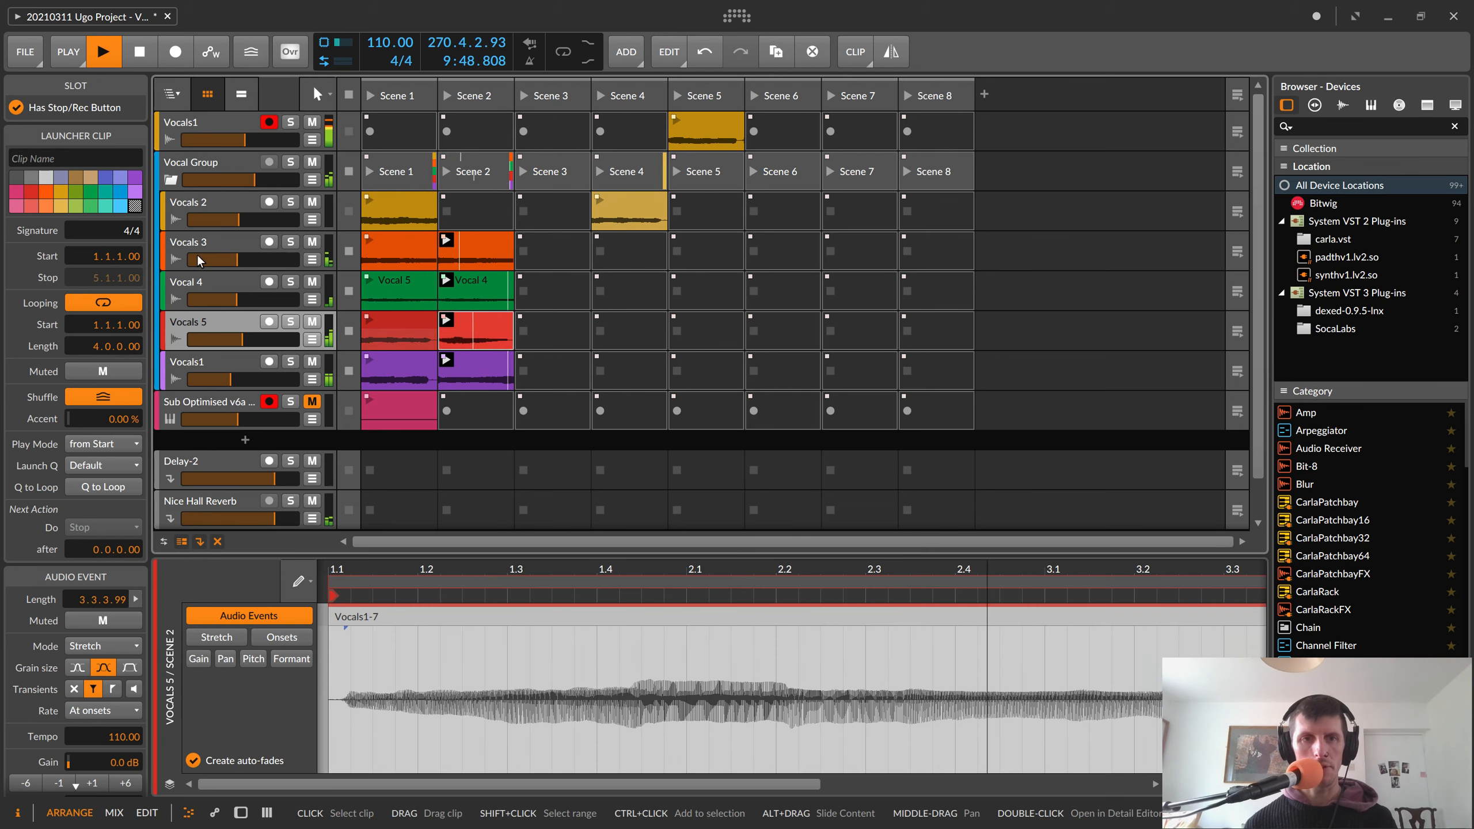
left_click(368, 341)
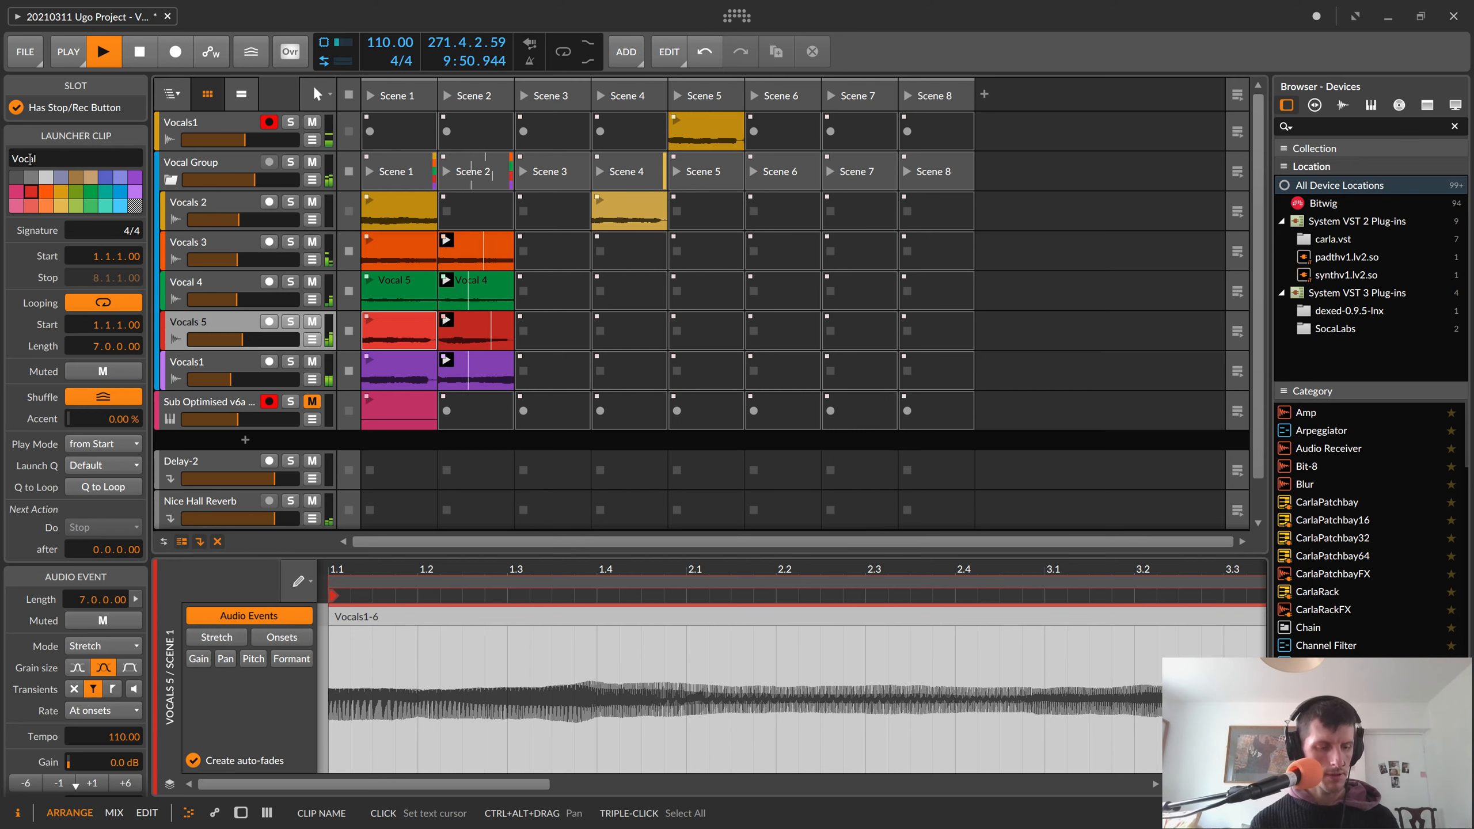
triple_click(30, 158)
key("Return")
left_click(473, 365)
left_click(470, 330)
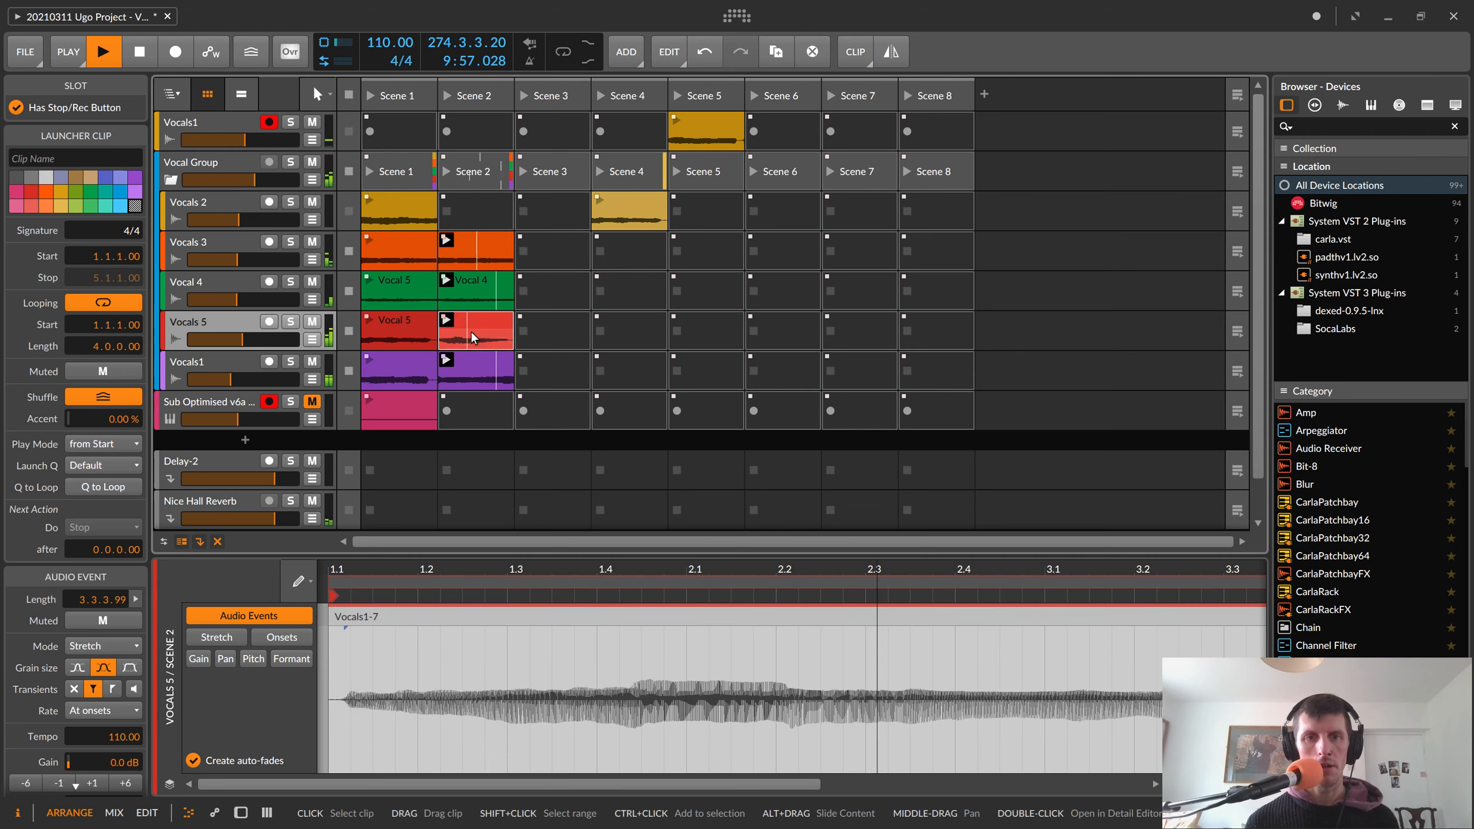
left_click(83, 158)
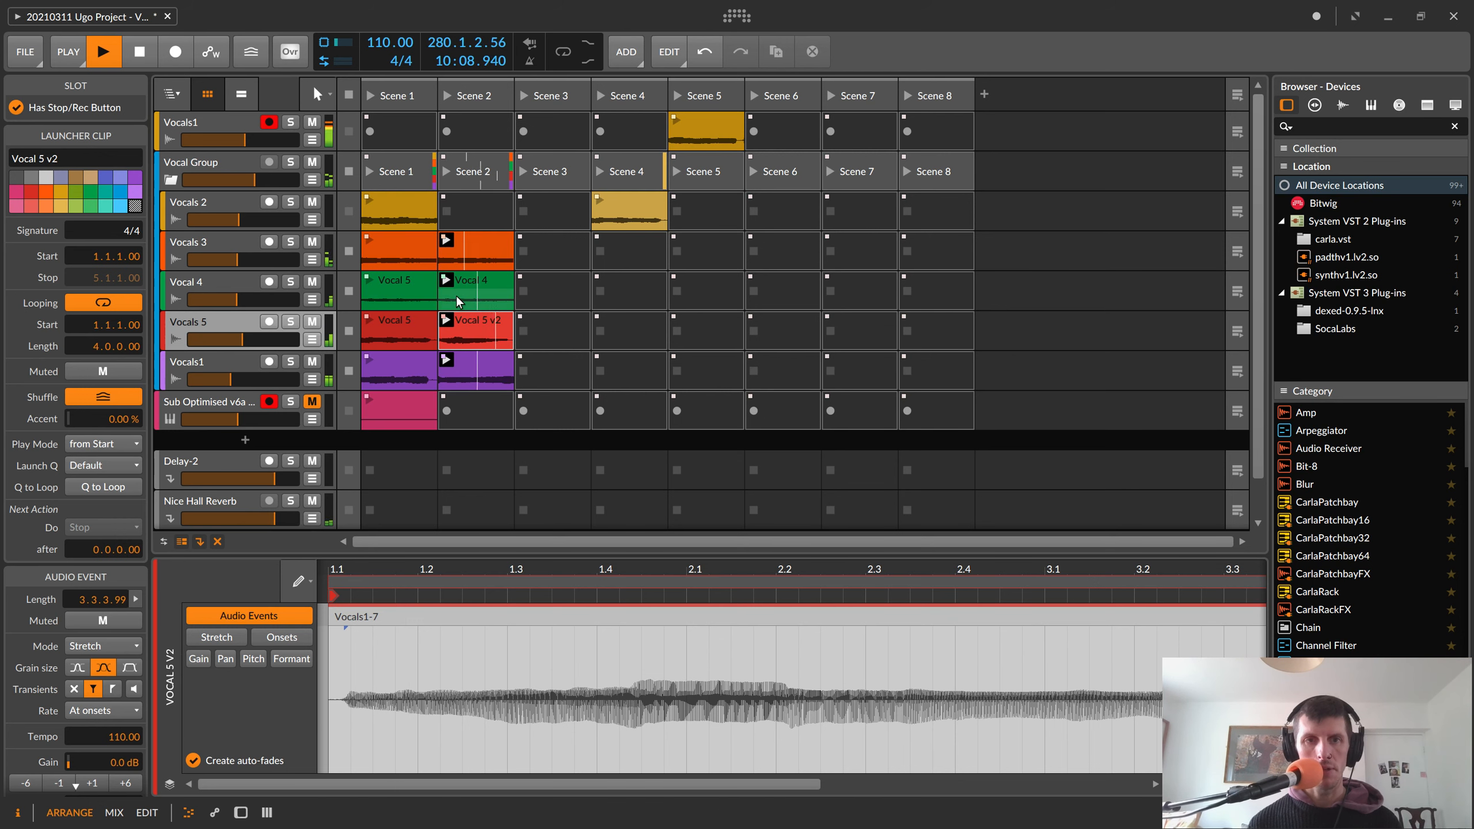
- Rename the green Scene 1 clip "Vocal 4", and name both purple clips "Vocal 1"
left_click(407, 281)
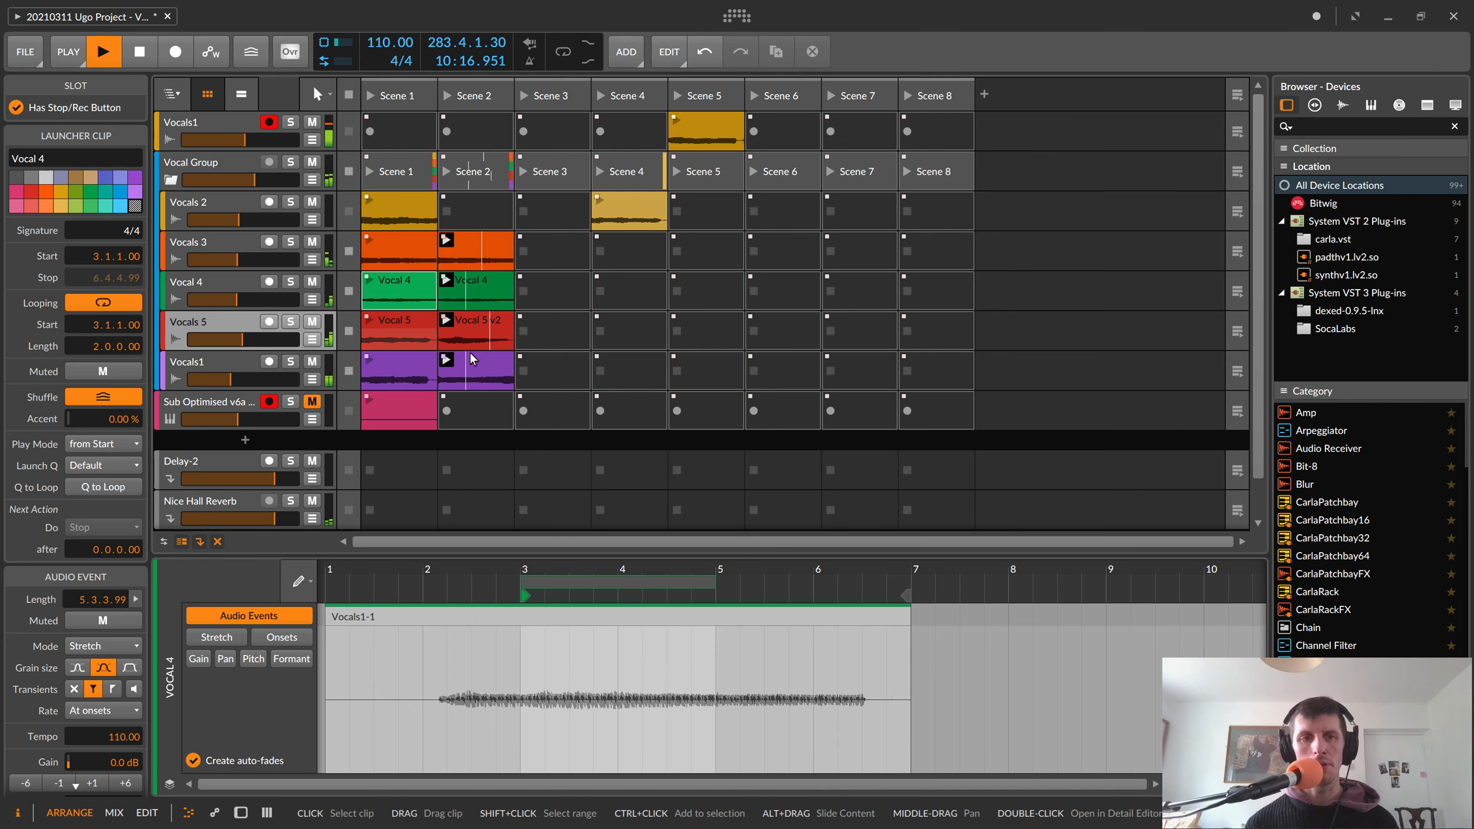
left_click(484, 365)
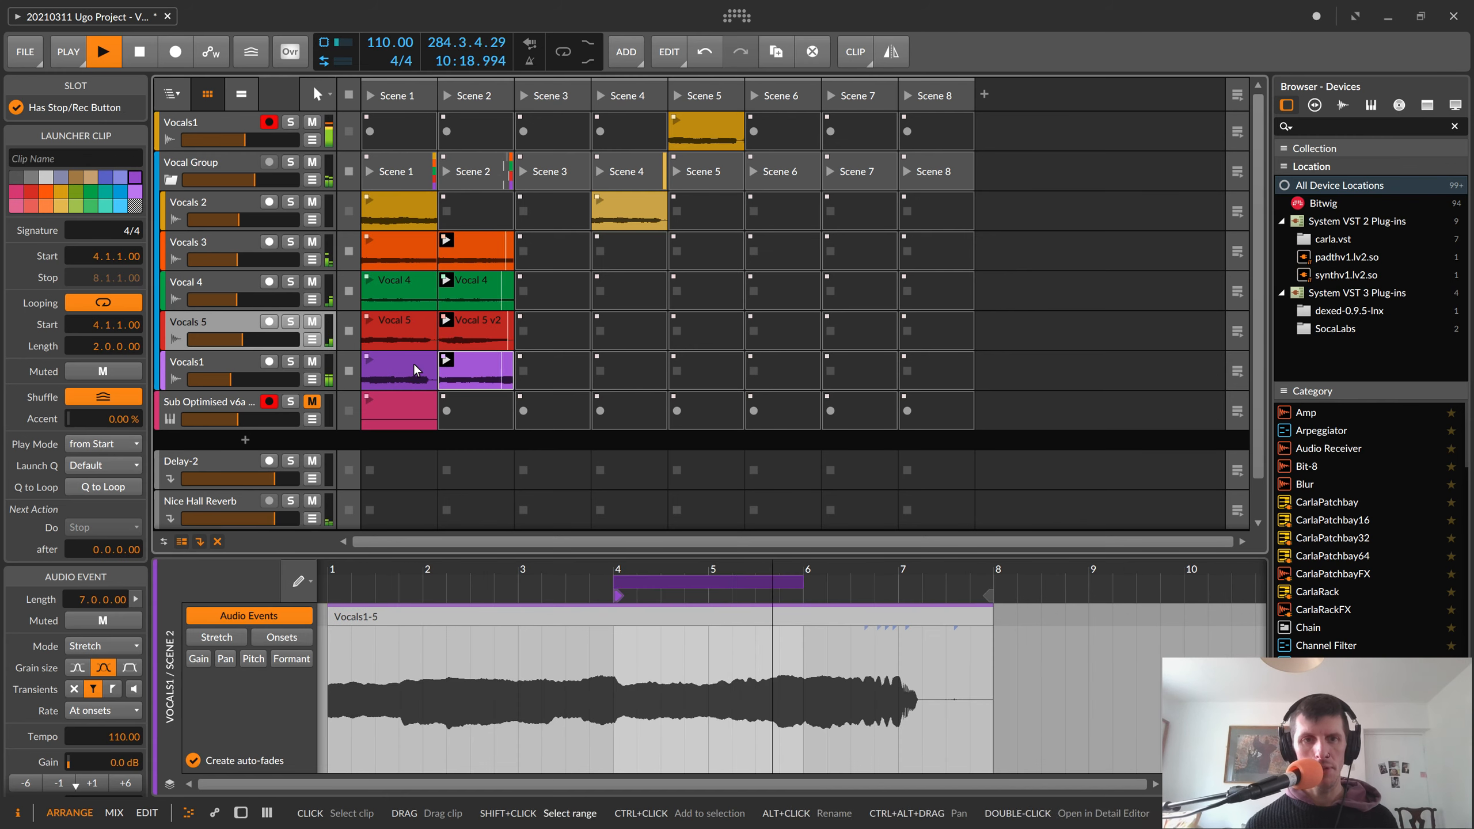
left_click(413, 363, "ctrl")
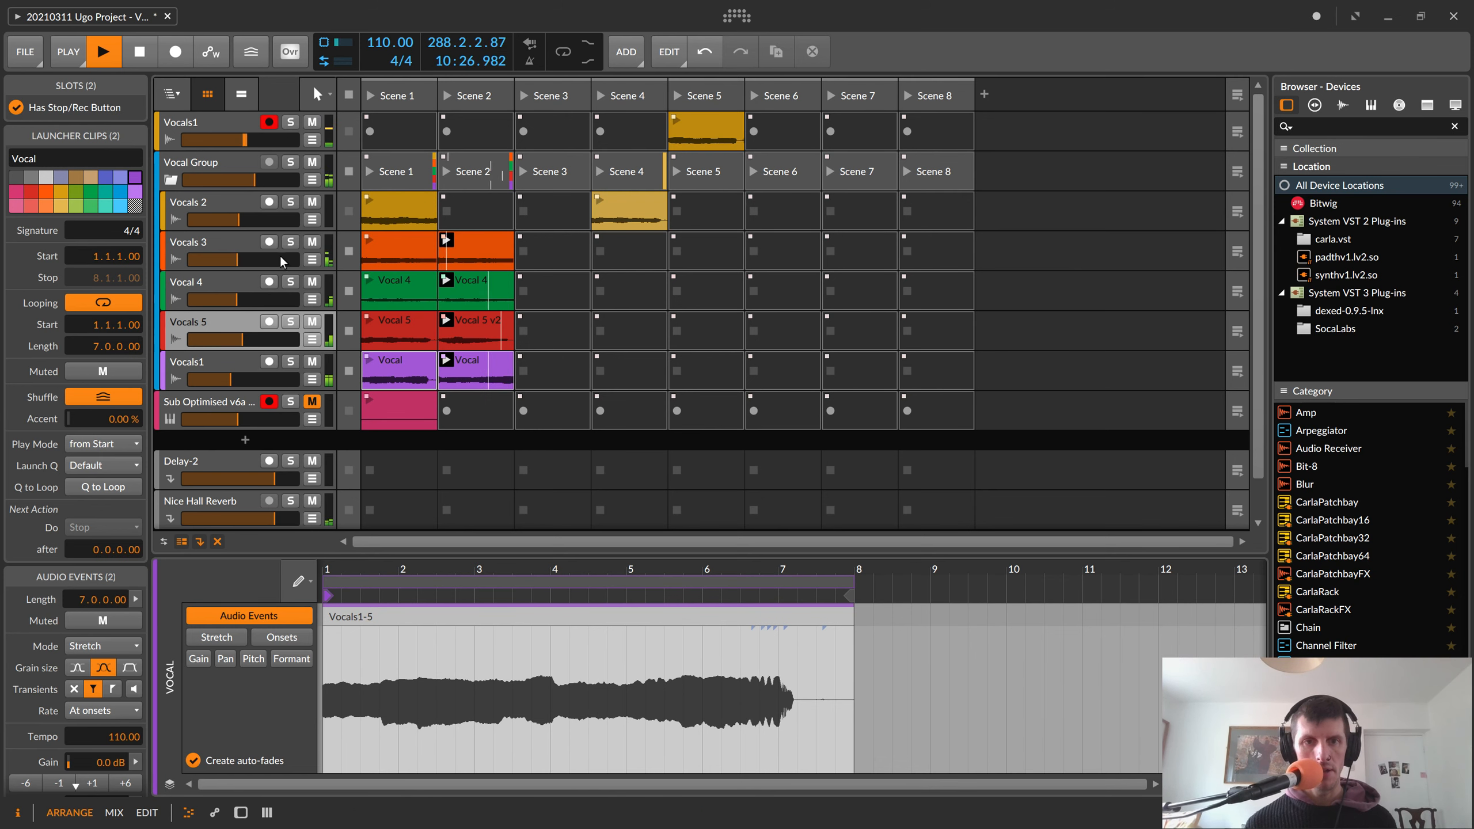
left_click(419, 372)
left_click(63, 157)
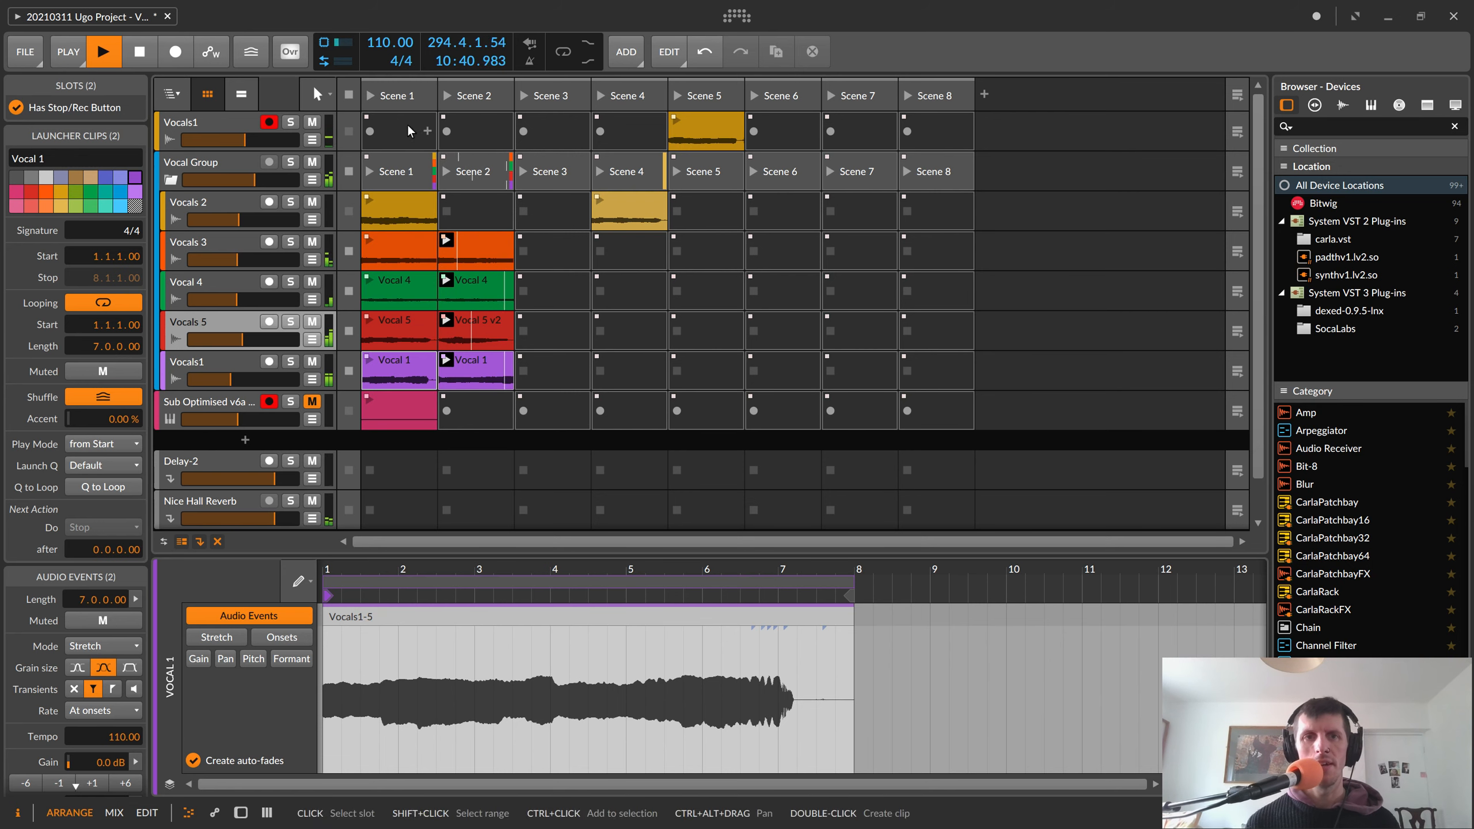
- Rename the launcher's Scene 2 as Chorus and Scene 1 as Intro
left_click(454, 102)
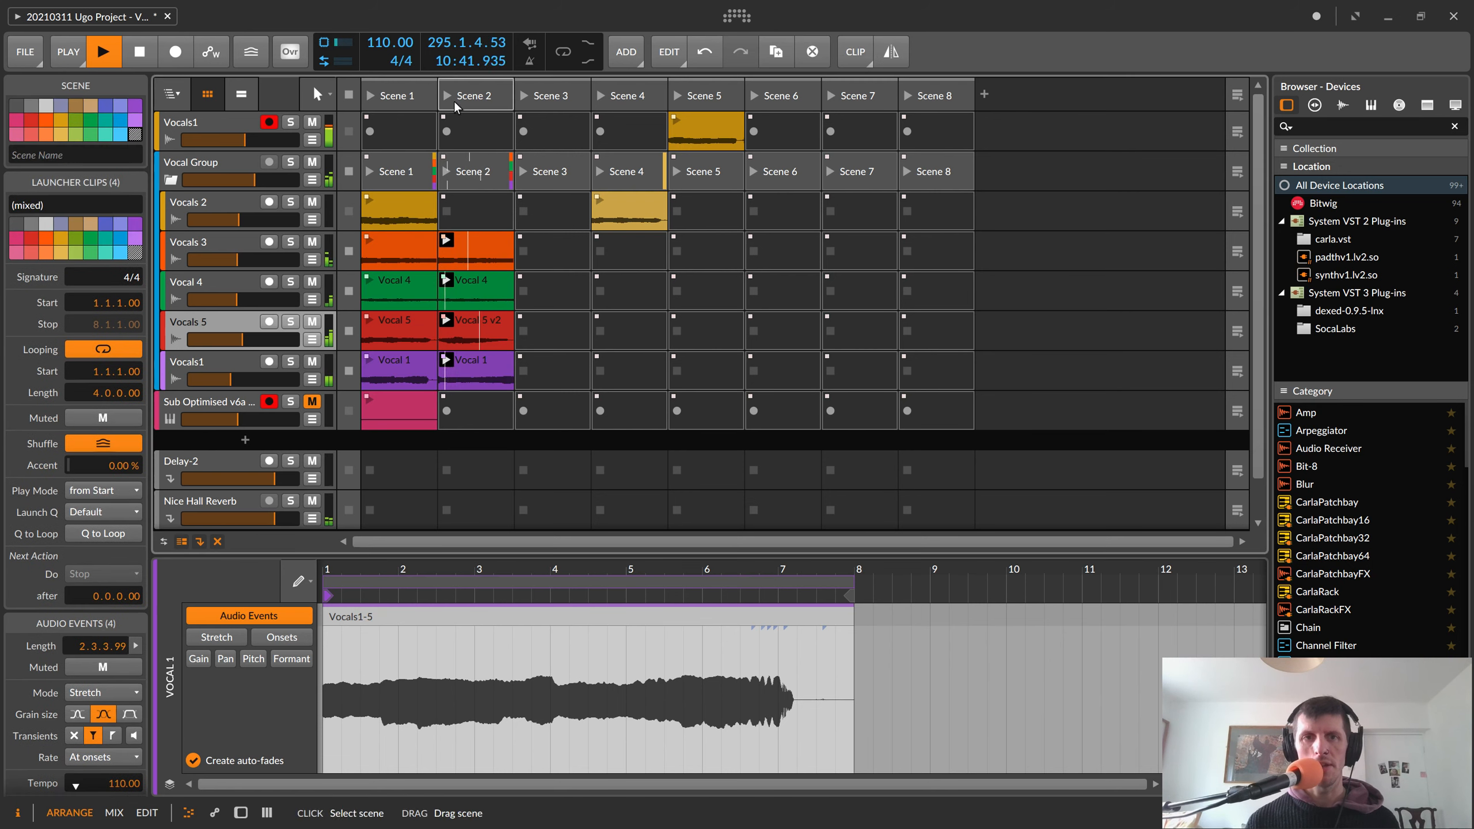
left_click(61, 156)
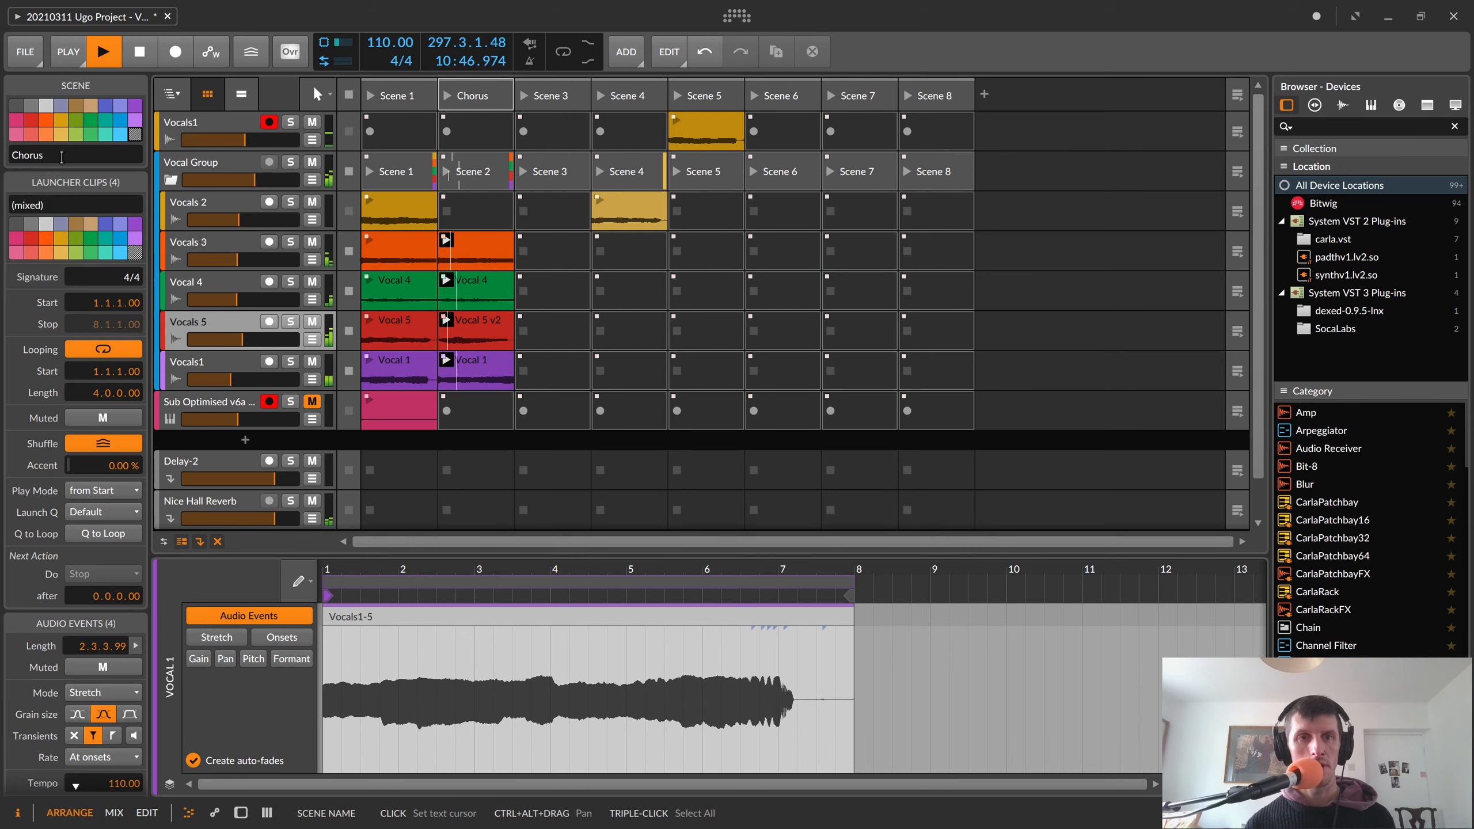
left_click(407, 96)
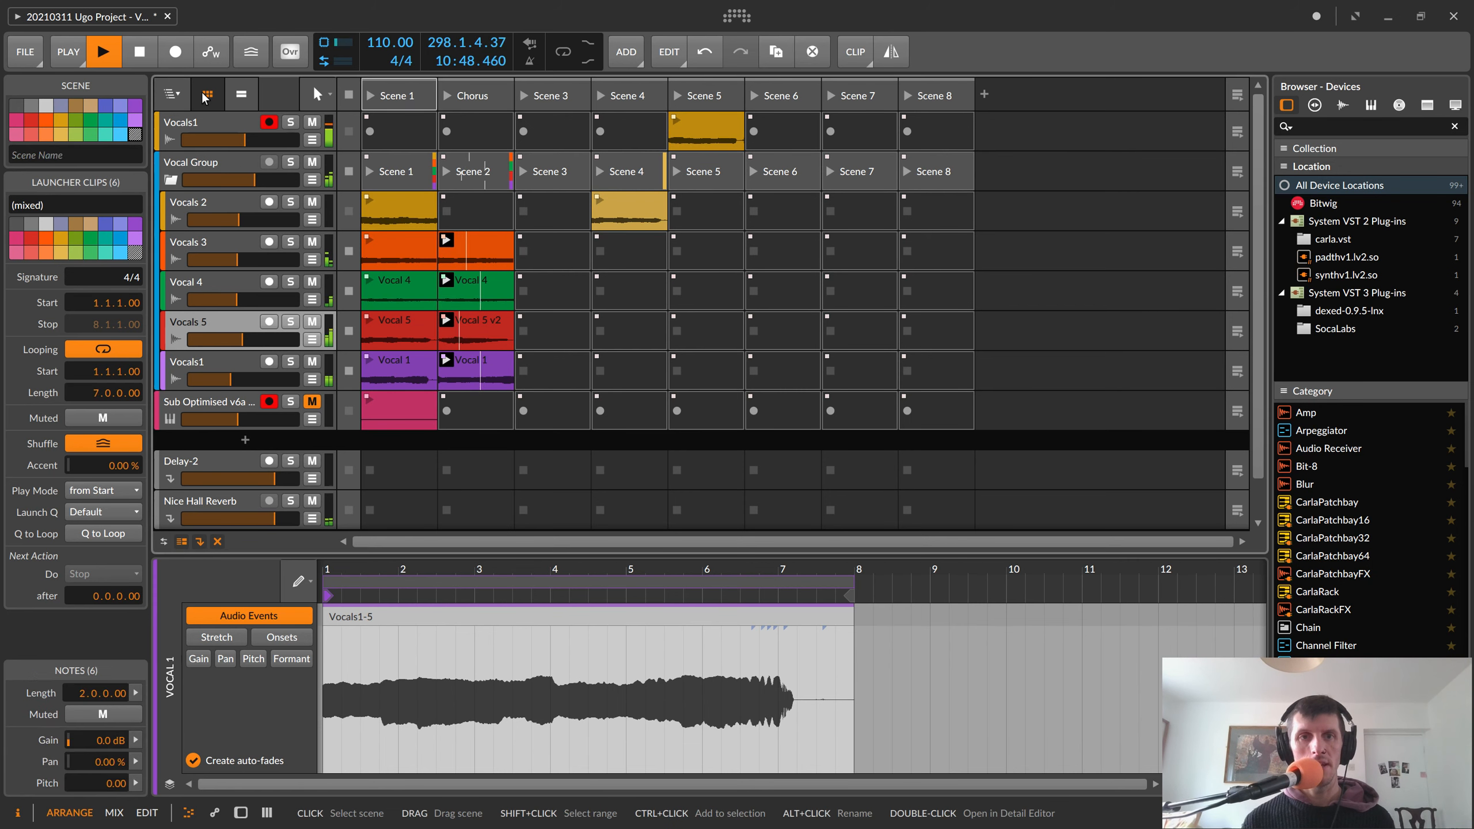
left_click(64, 152)
key("Return")
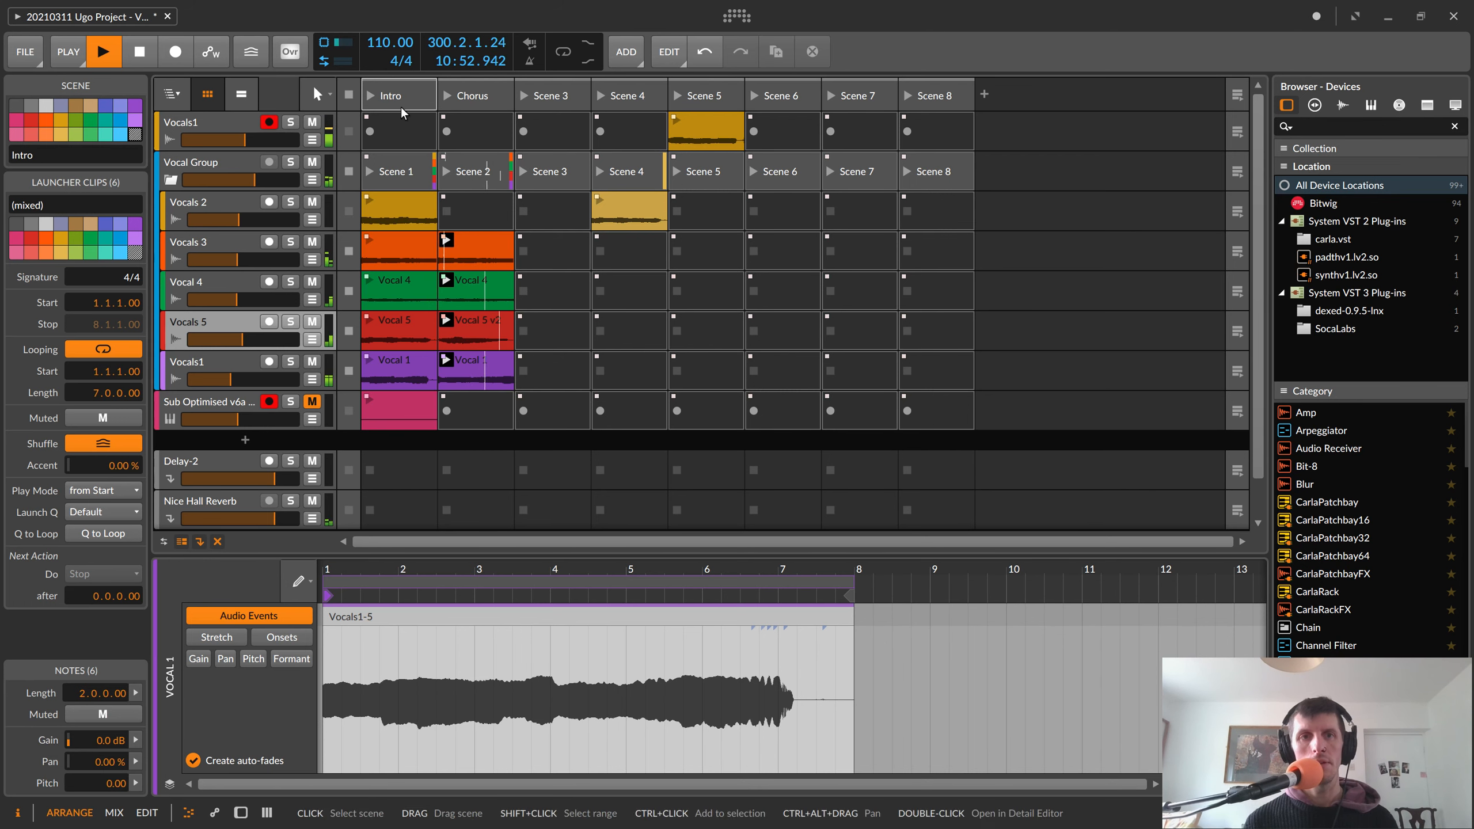
- Try the Chorus scene ahead of Intro, and restore the Intro–Chorus order while launching each scene
left_click(493, 95)
left_click_drag(494, 95, 400, 99)
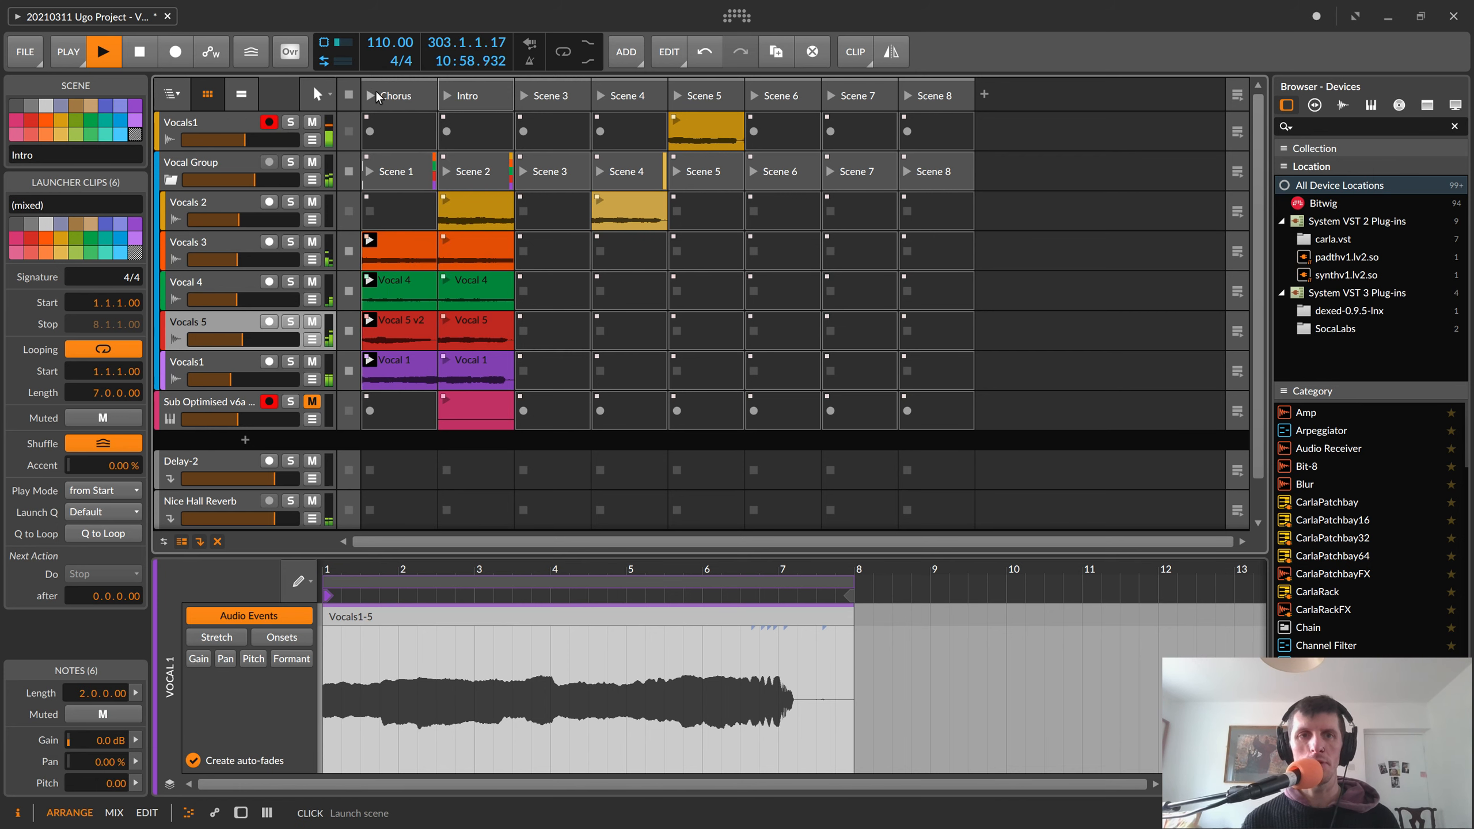
left_click(447, 95)
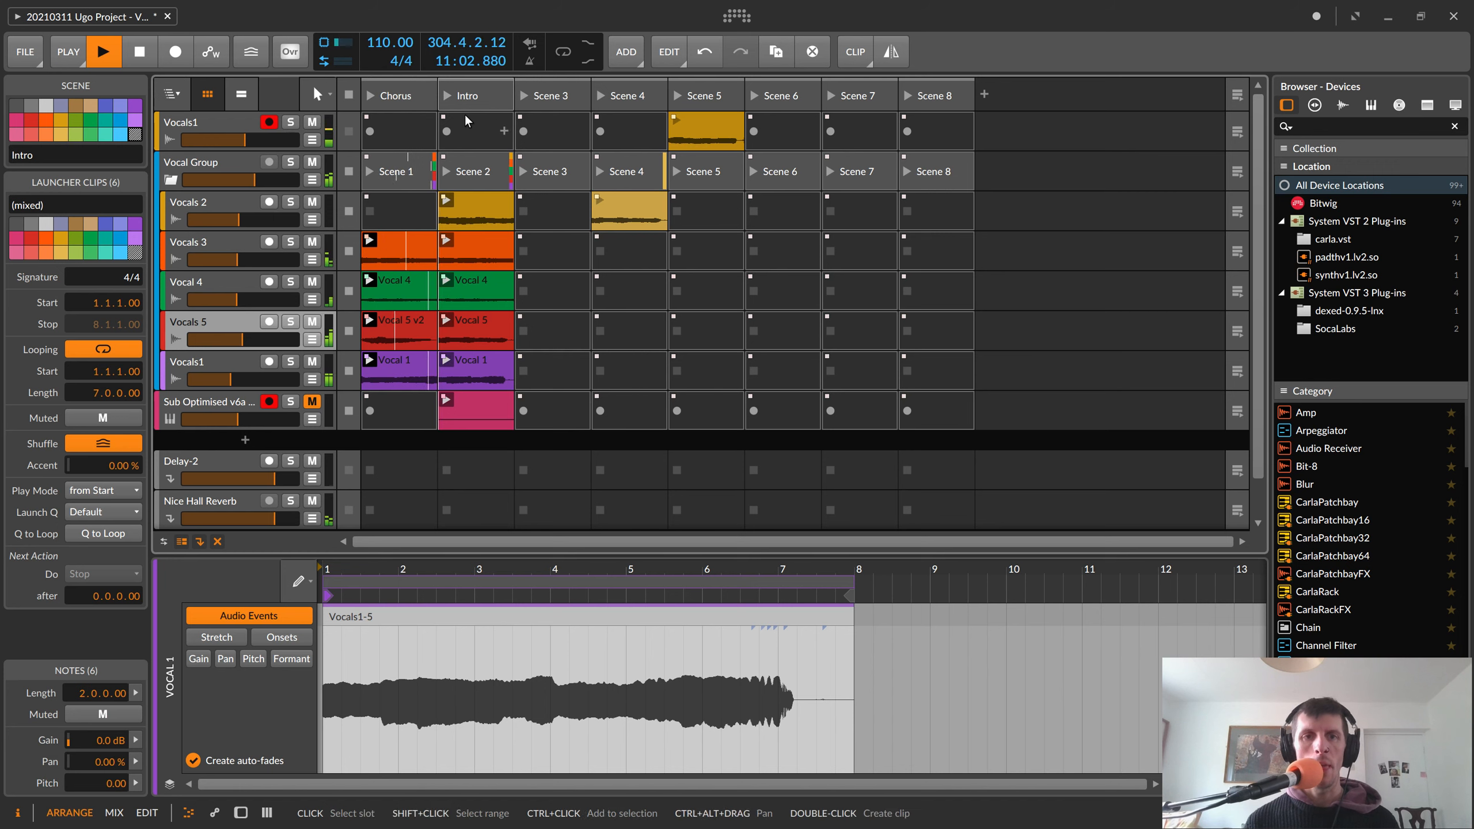
left_click_drag(398, 98, 519, 94)
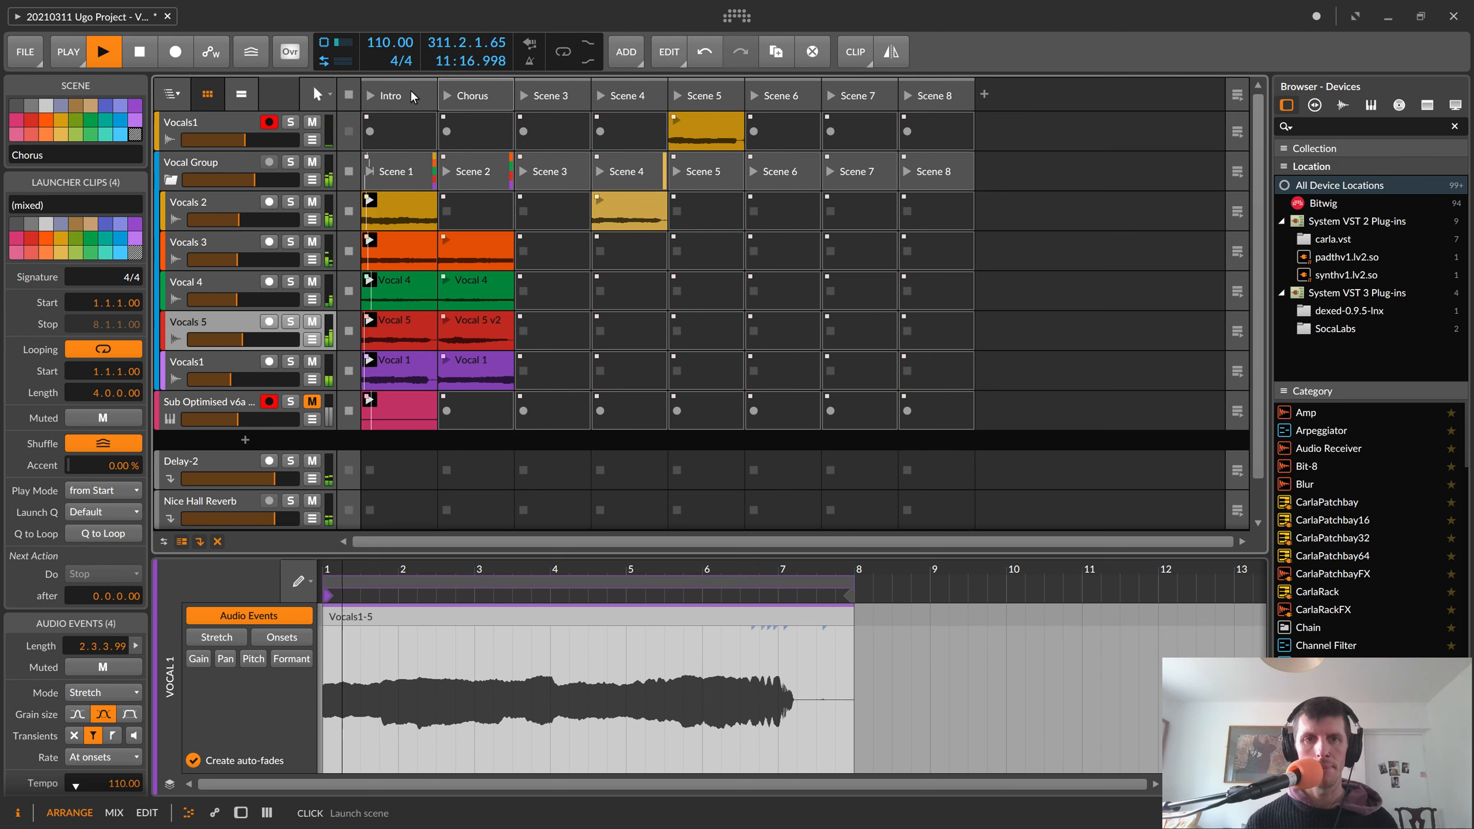
left_click(452, 96)
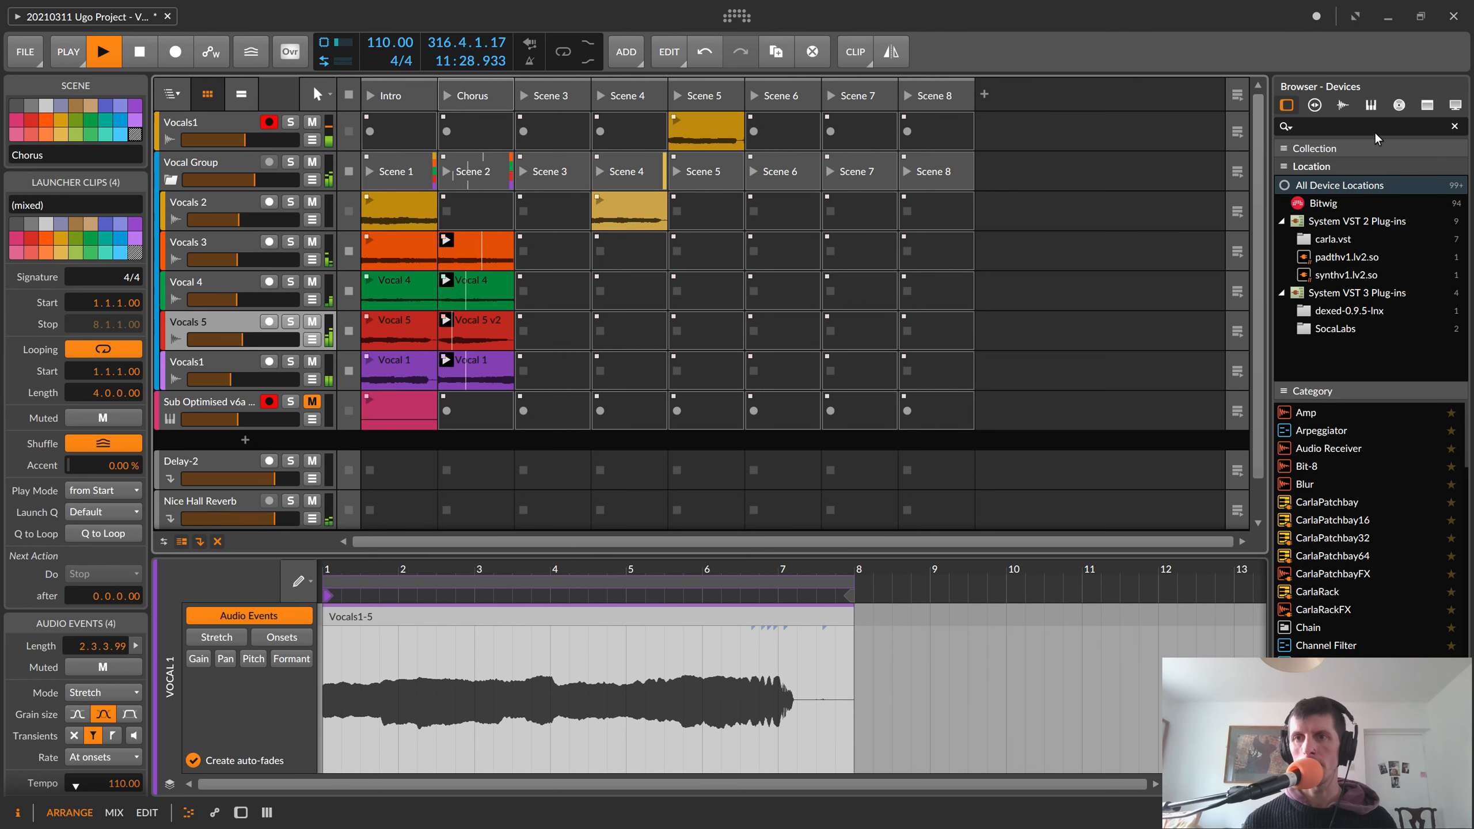
- Show the arranger timeline beside the clip launcher and stop playback
left_click(243, 92)
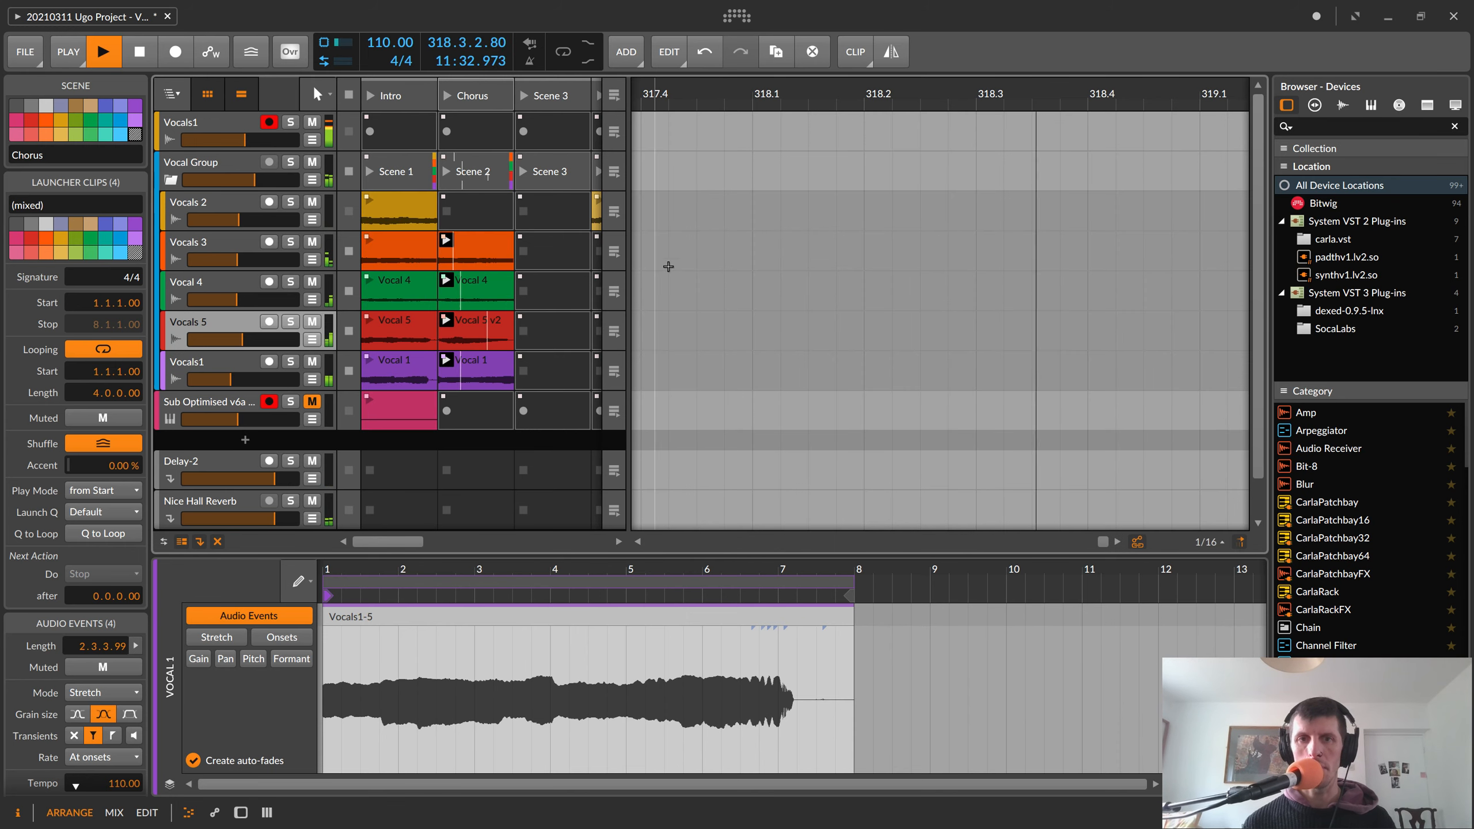
left_click(141, 54)
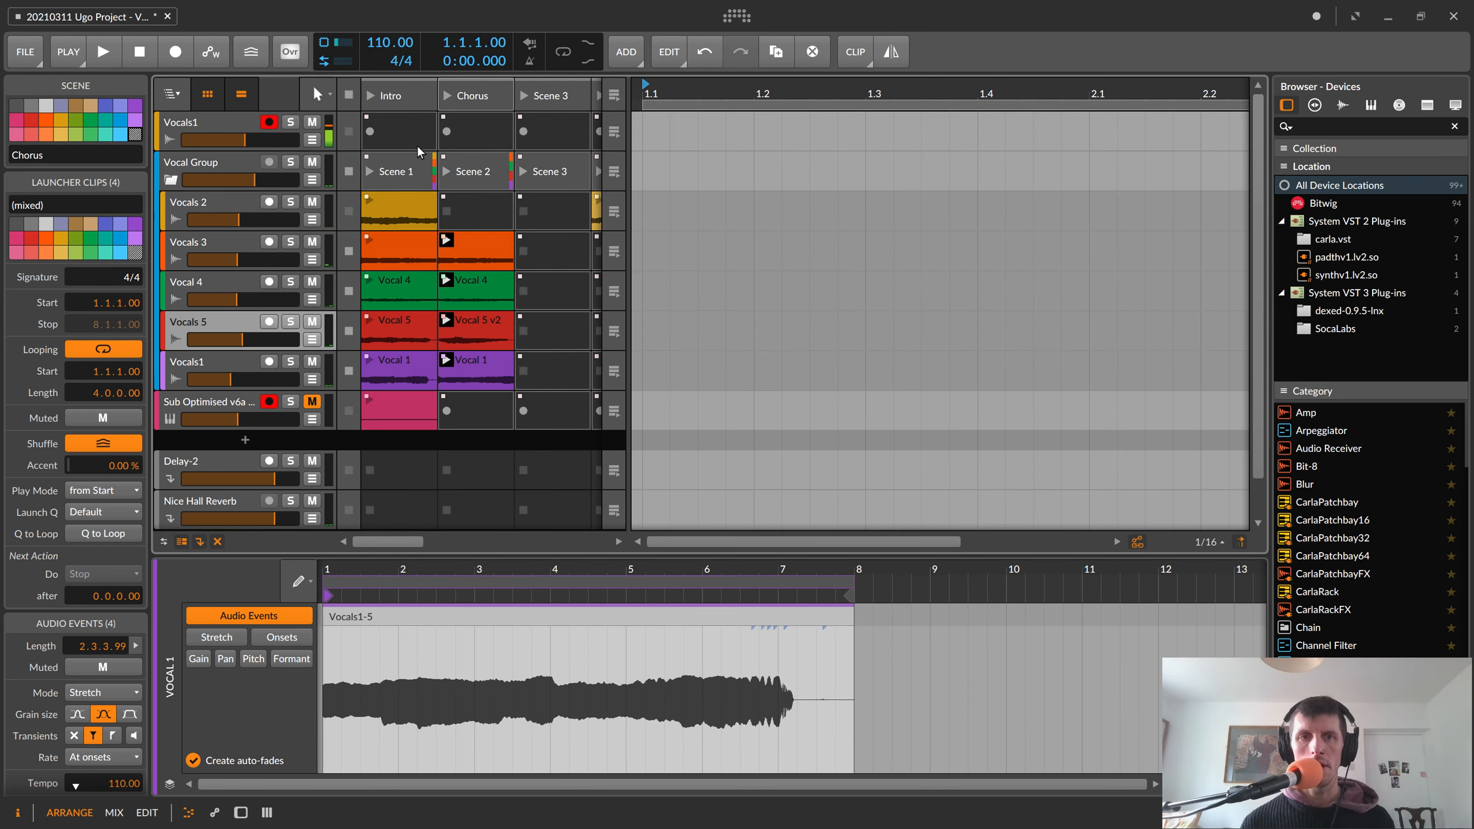
left_click(394, 96)
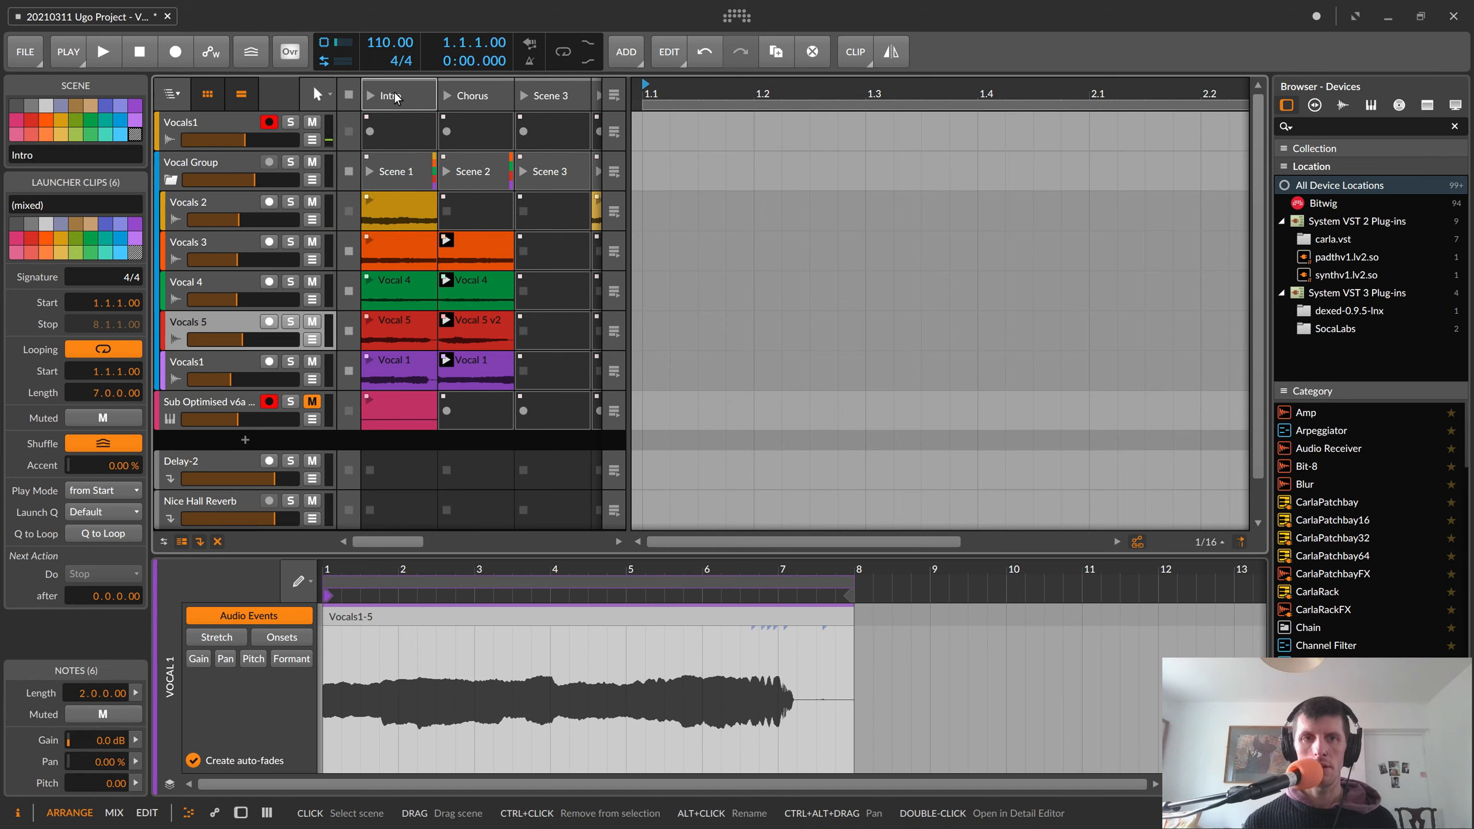
left_click(383, 210)
left_click(396, 354)
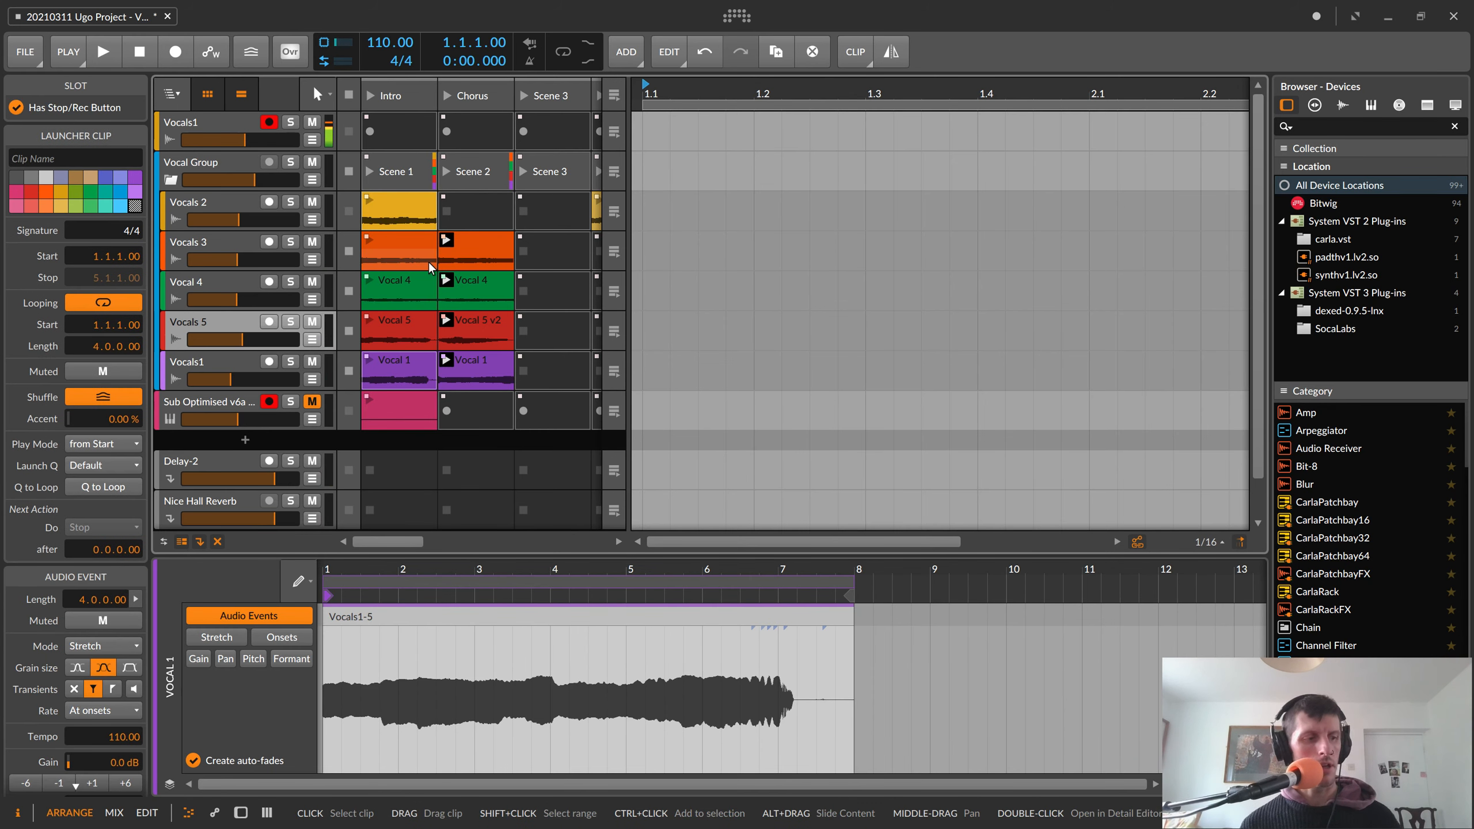
left_click(396, 208)
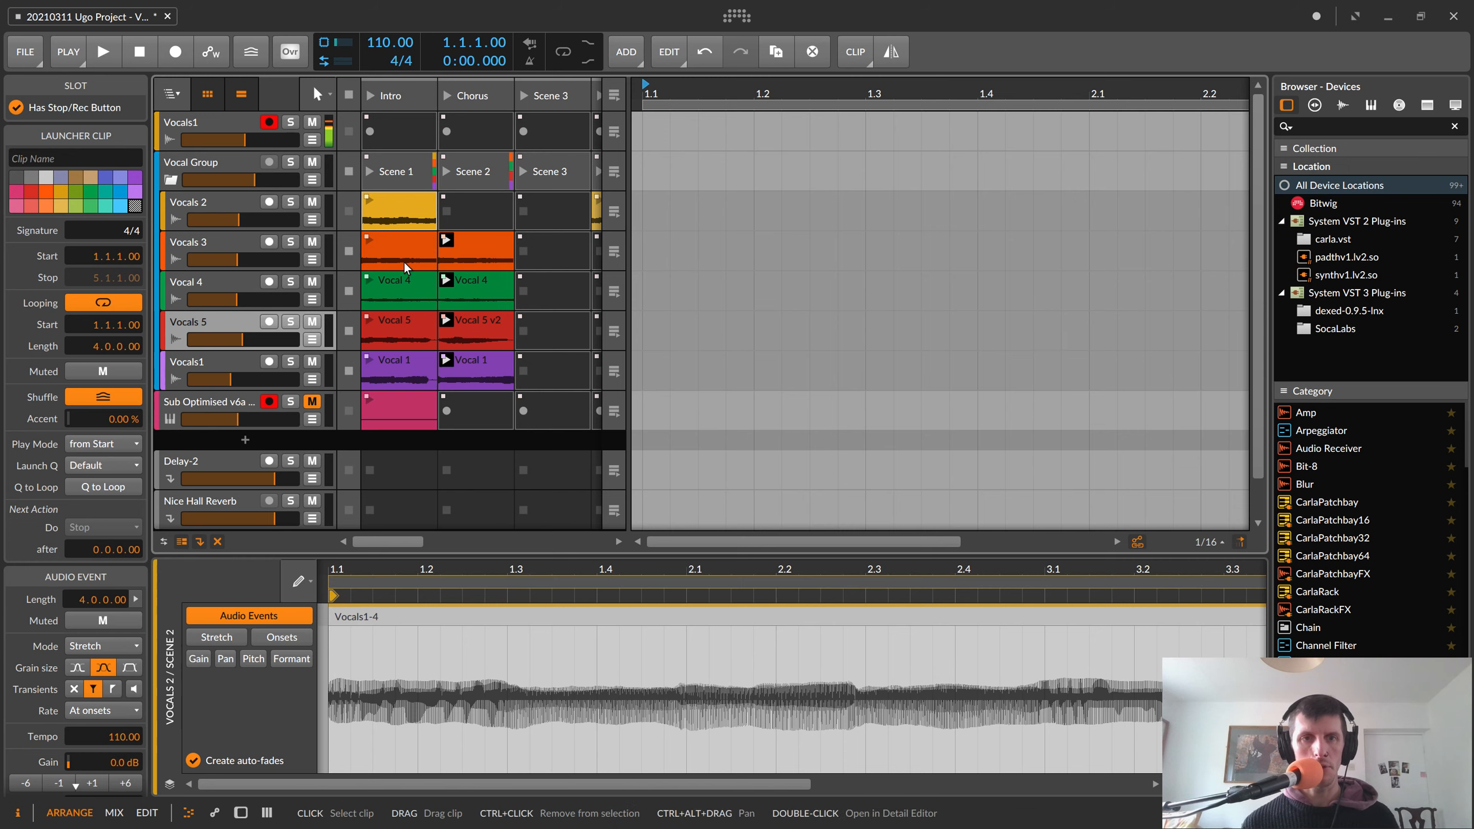
left_click(407, 364, "shift")
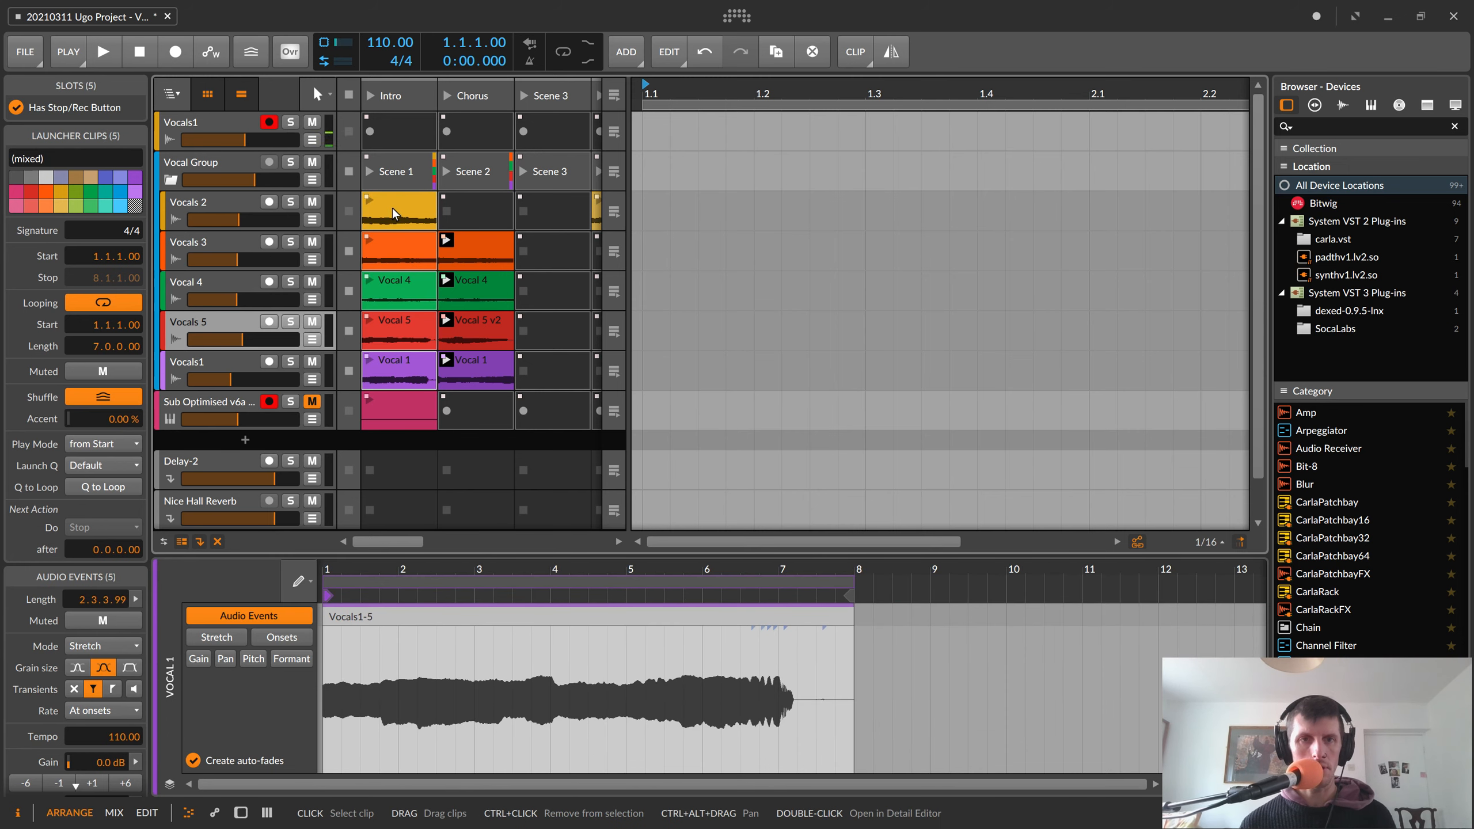
- Place the clips of the Intro and Chorus scenes one after the other in the arranger timeline, starting at bar 1
left_click(403, 96)
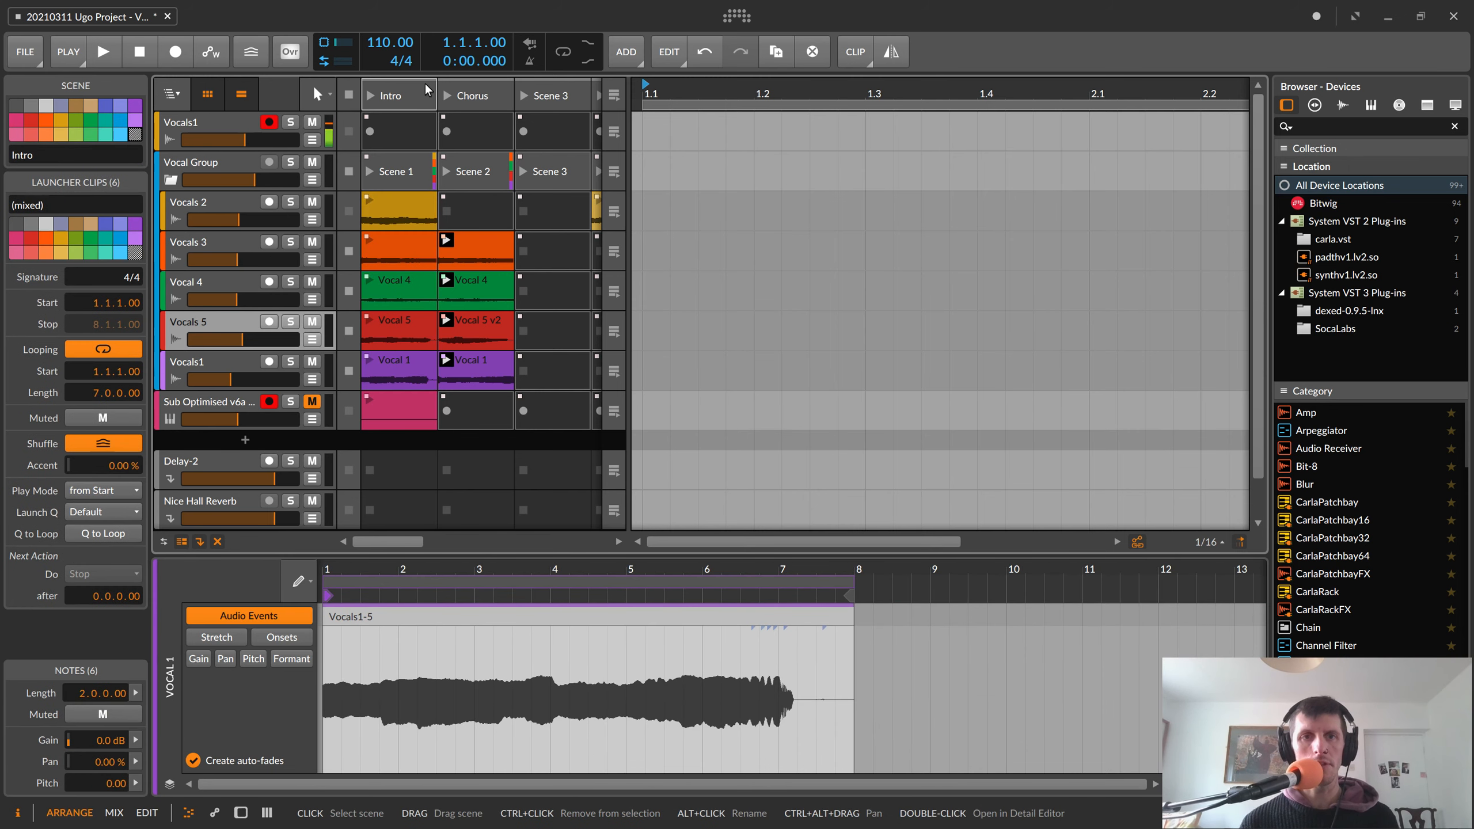
left_click(477, 98, "shift")
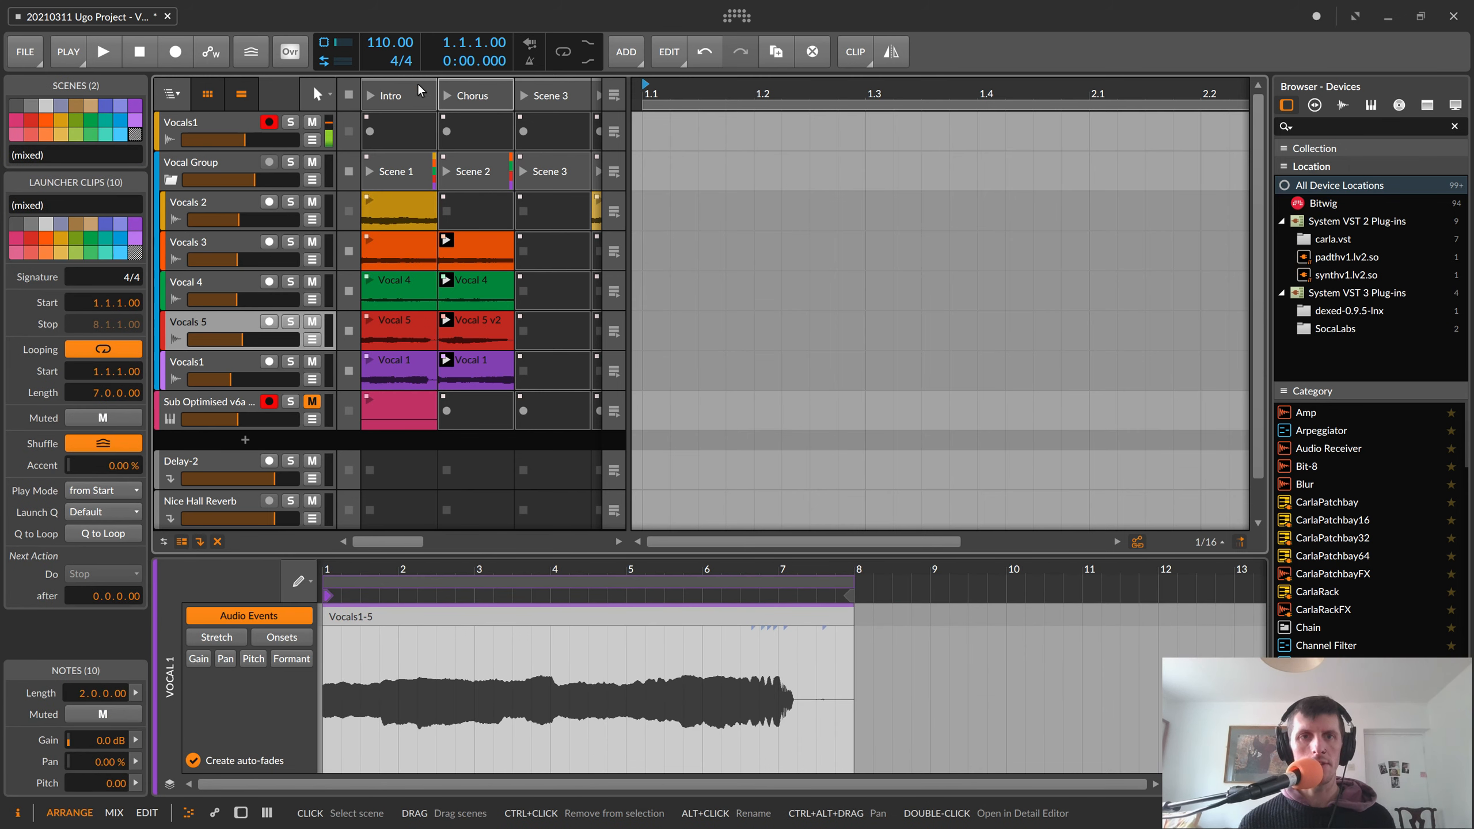
left_click_drag(398, 98, 646, 134)
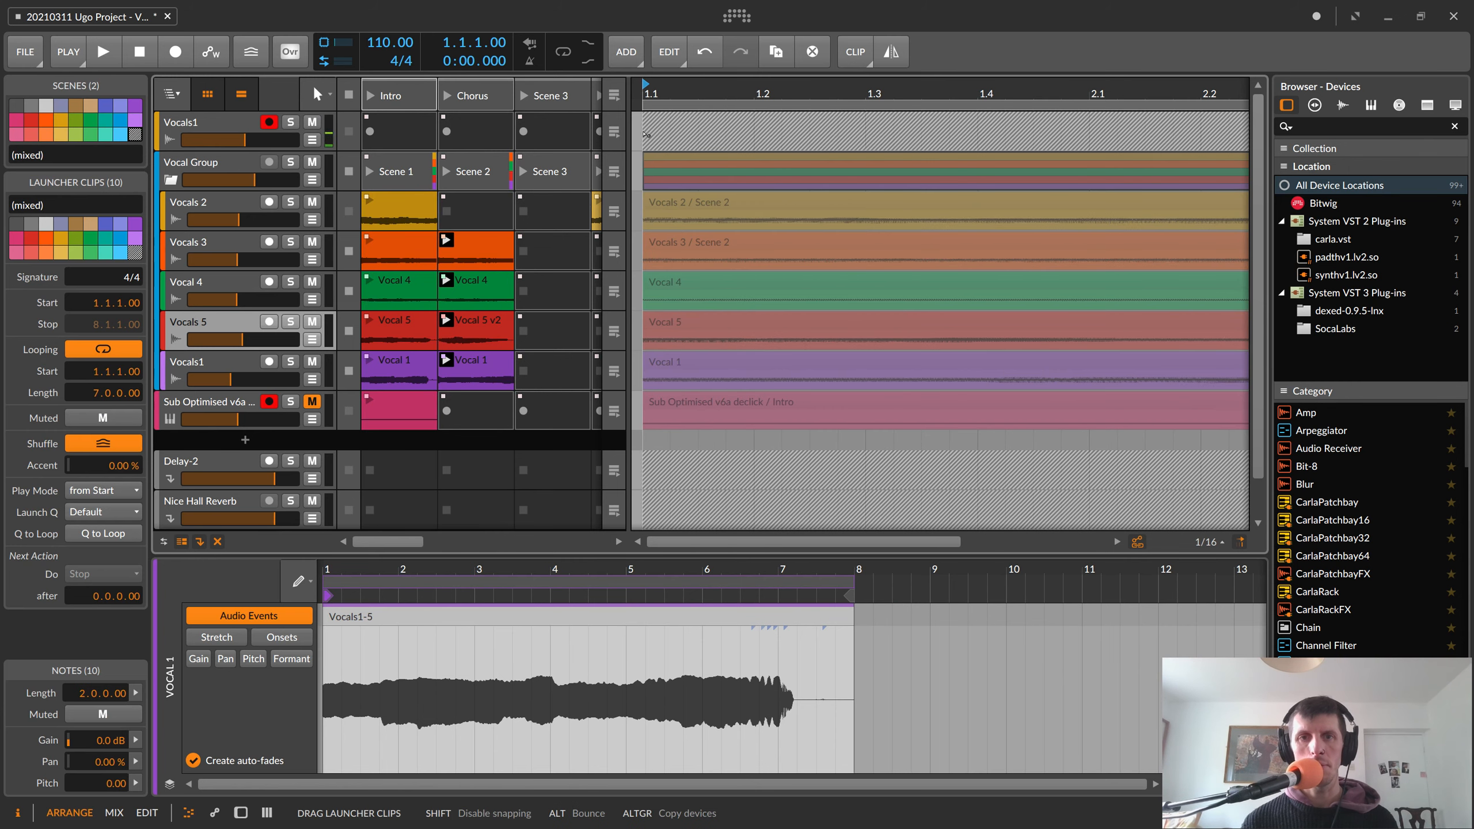
left_click_drag(737, 343, 737, 343)
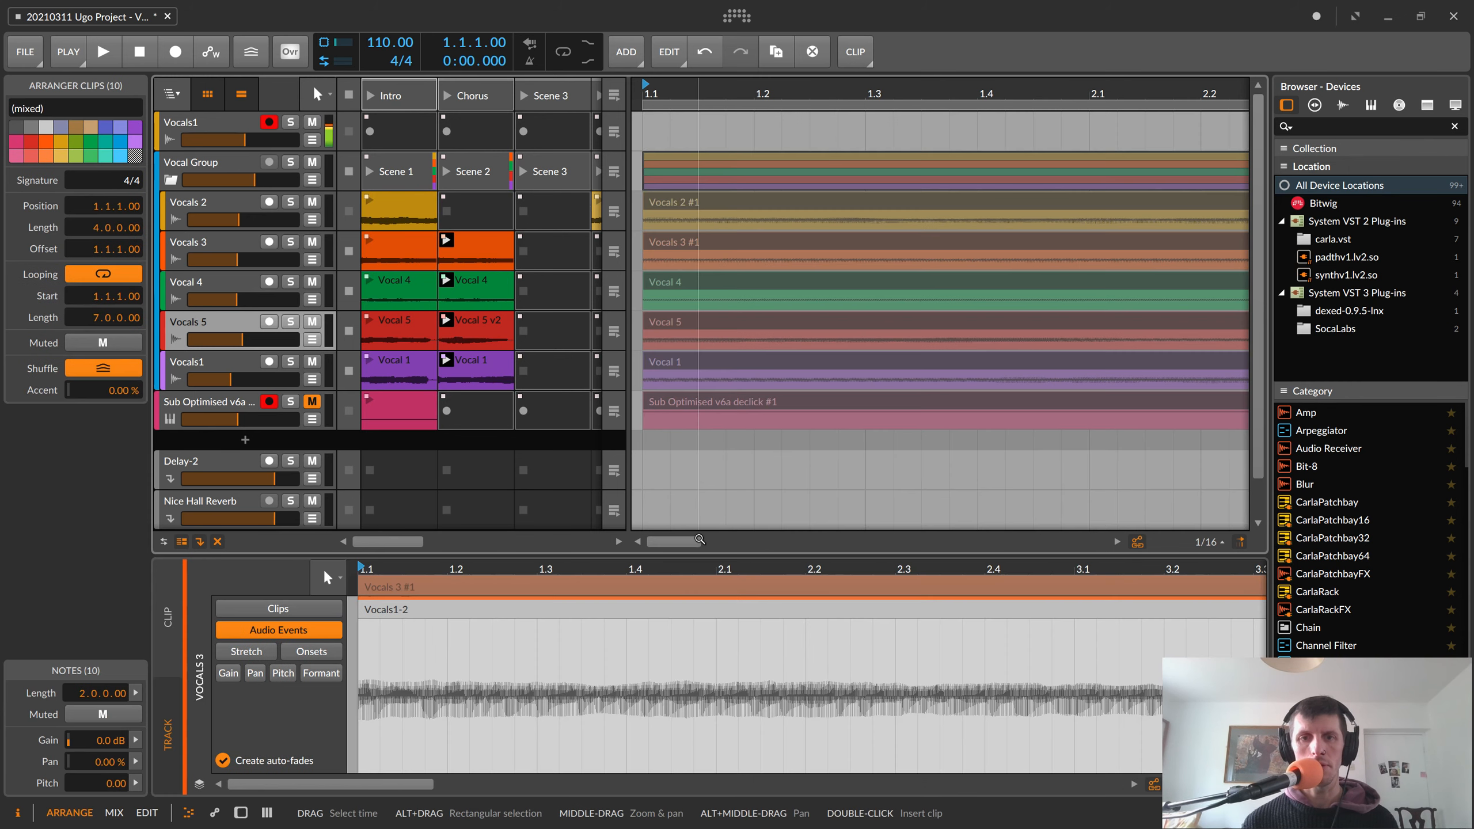
double_click(687, 542)
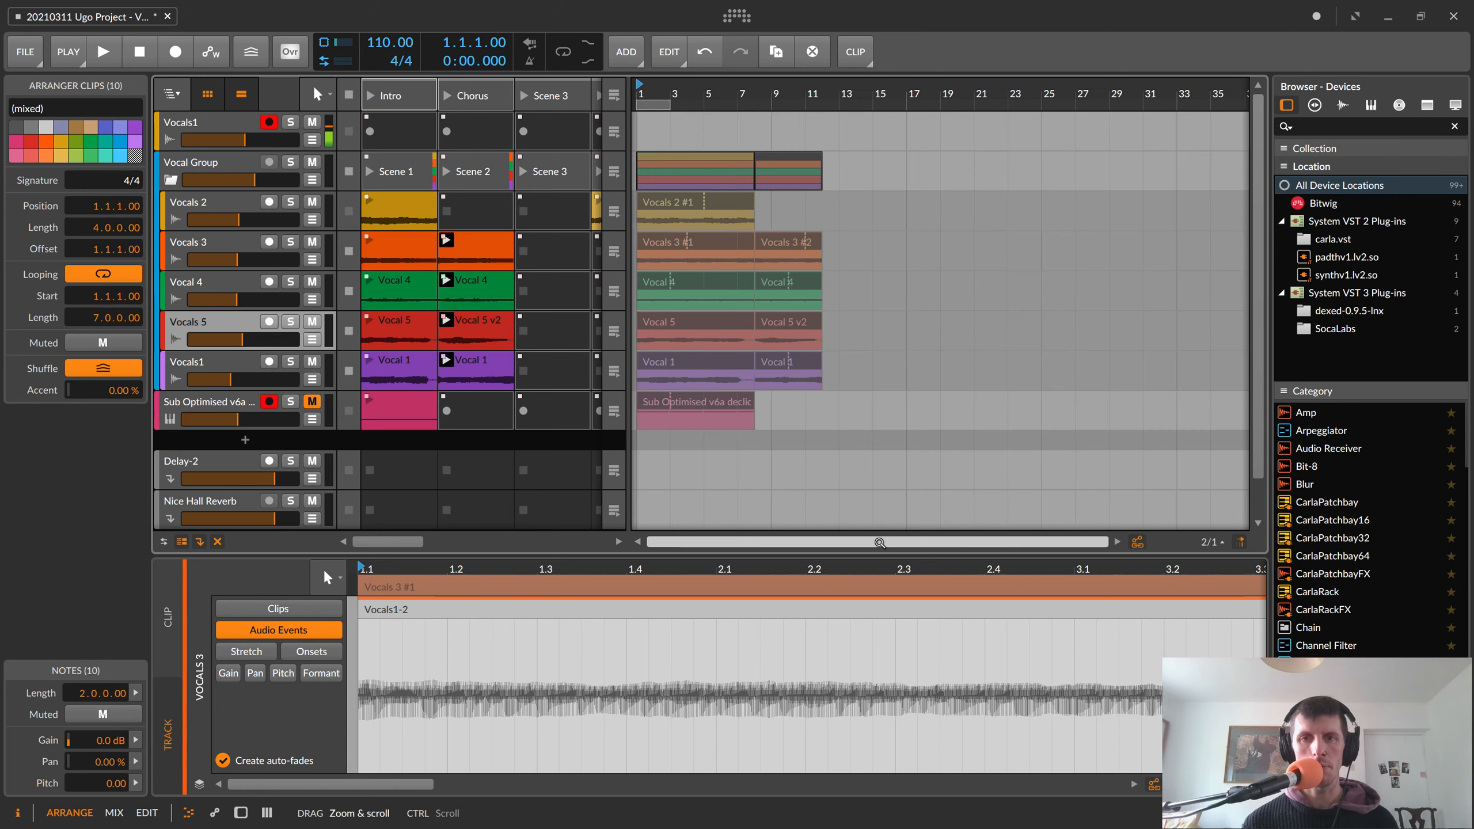
left_click_drag(789, 541, 940, 212)
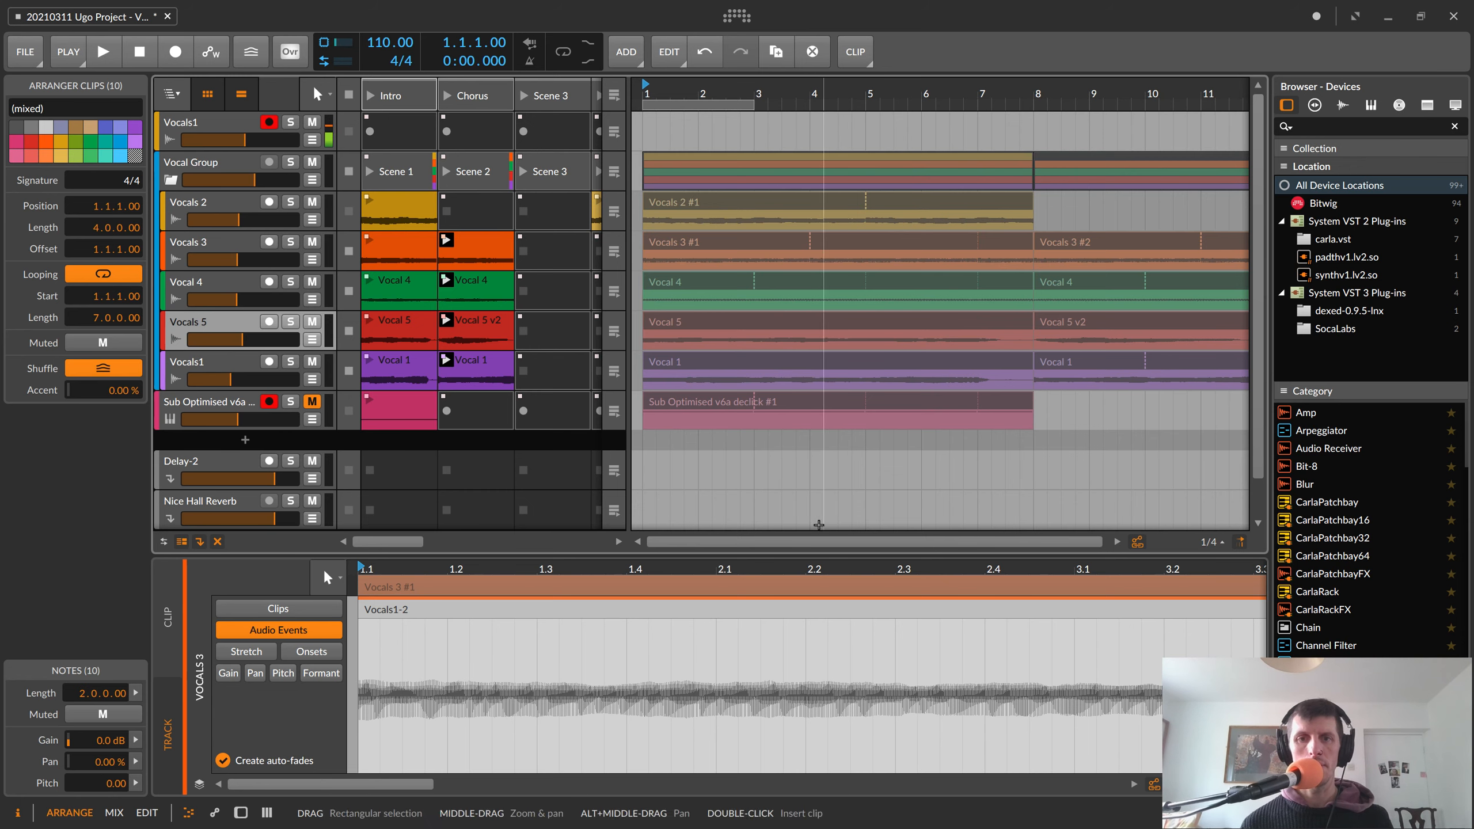
- Switch all tracks to arranger playback, try launching the Intro scene, and return playback to the arranger timeline
left_click_drag(822, 541, 865, 260)
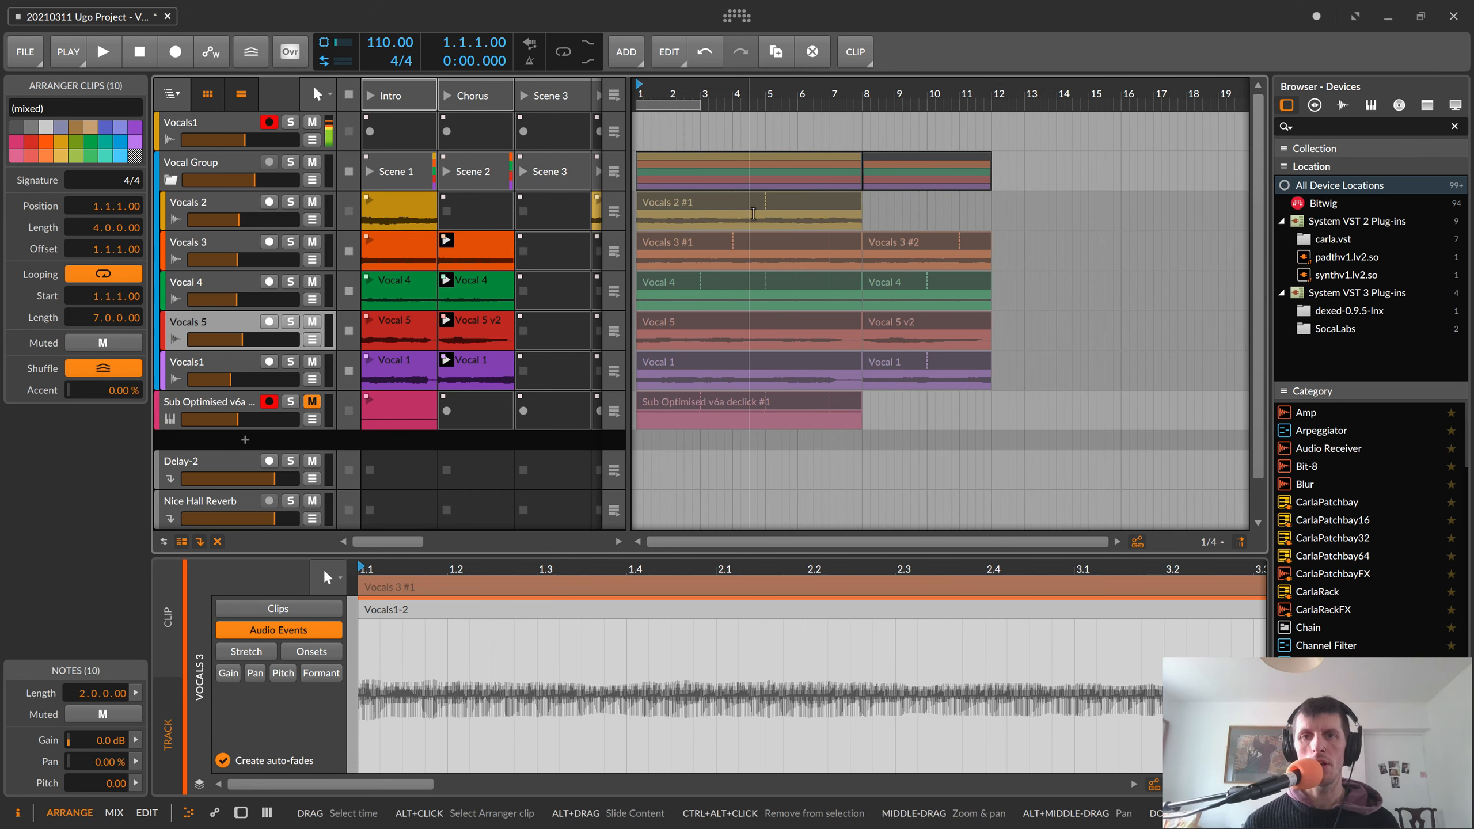
left_click(614, 96)
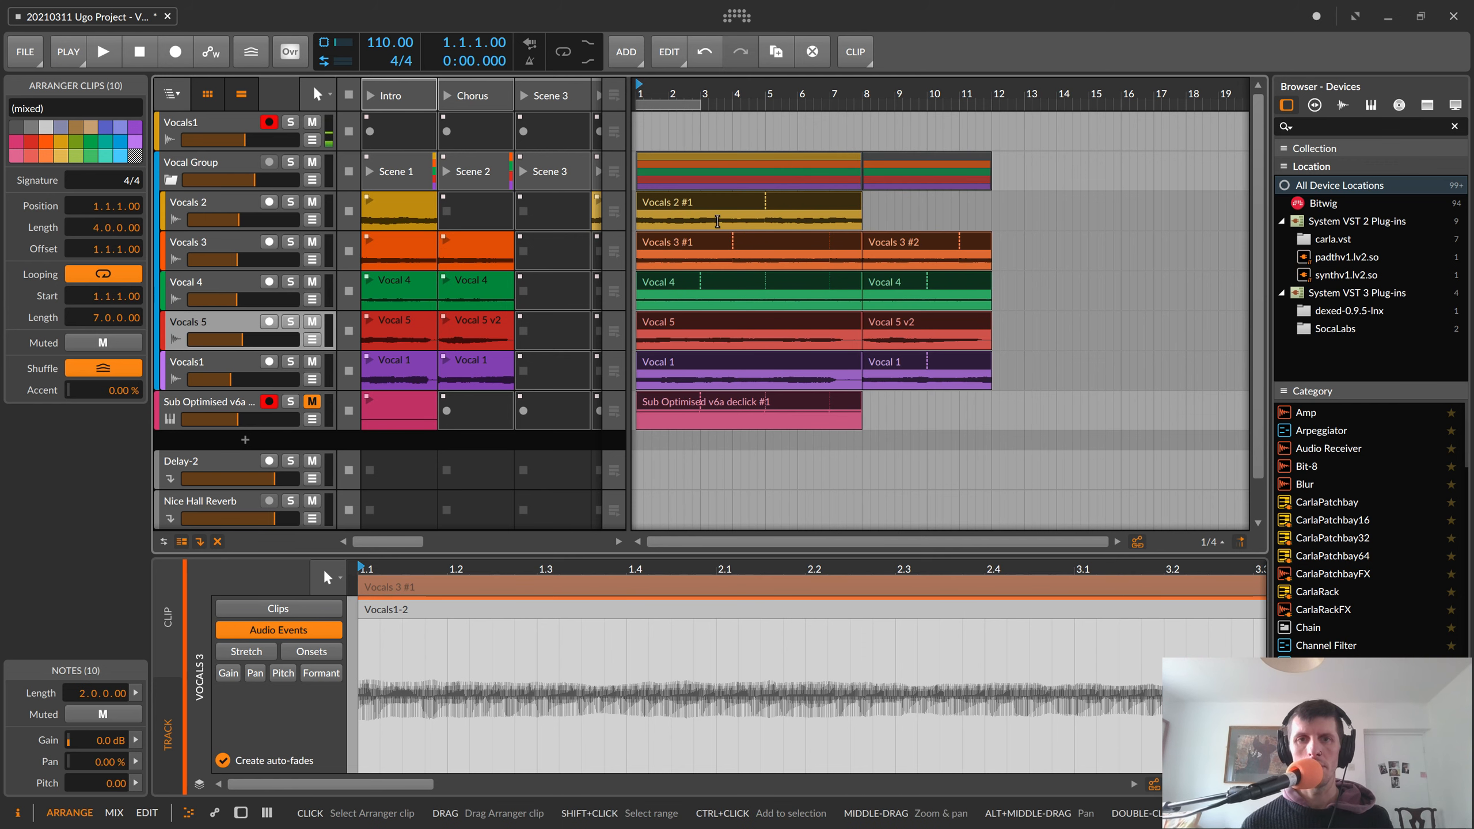
left_click(369, 96)
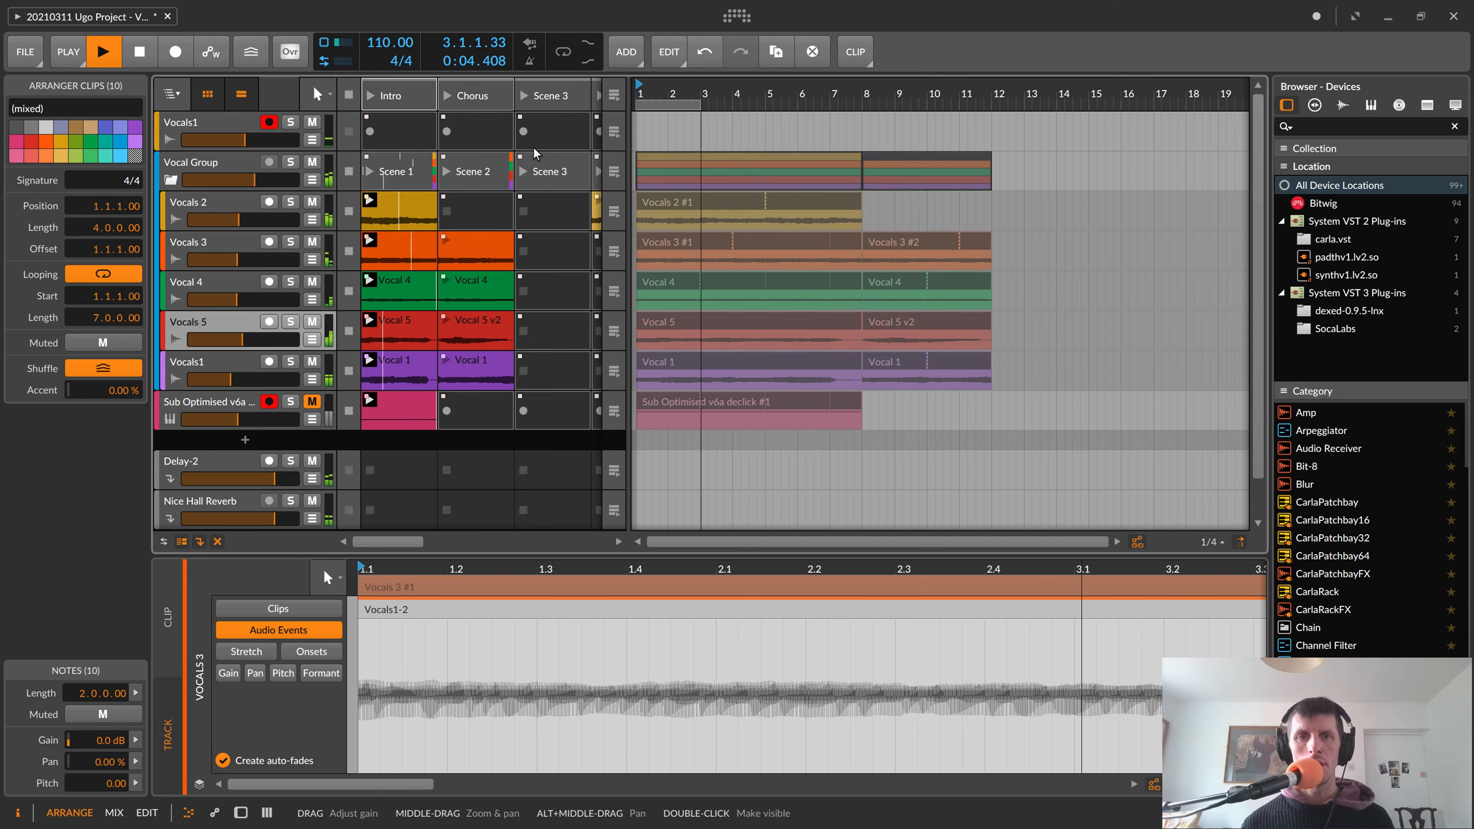
left_click(613, 97)
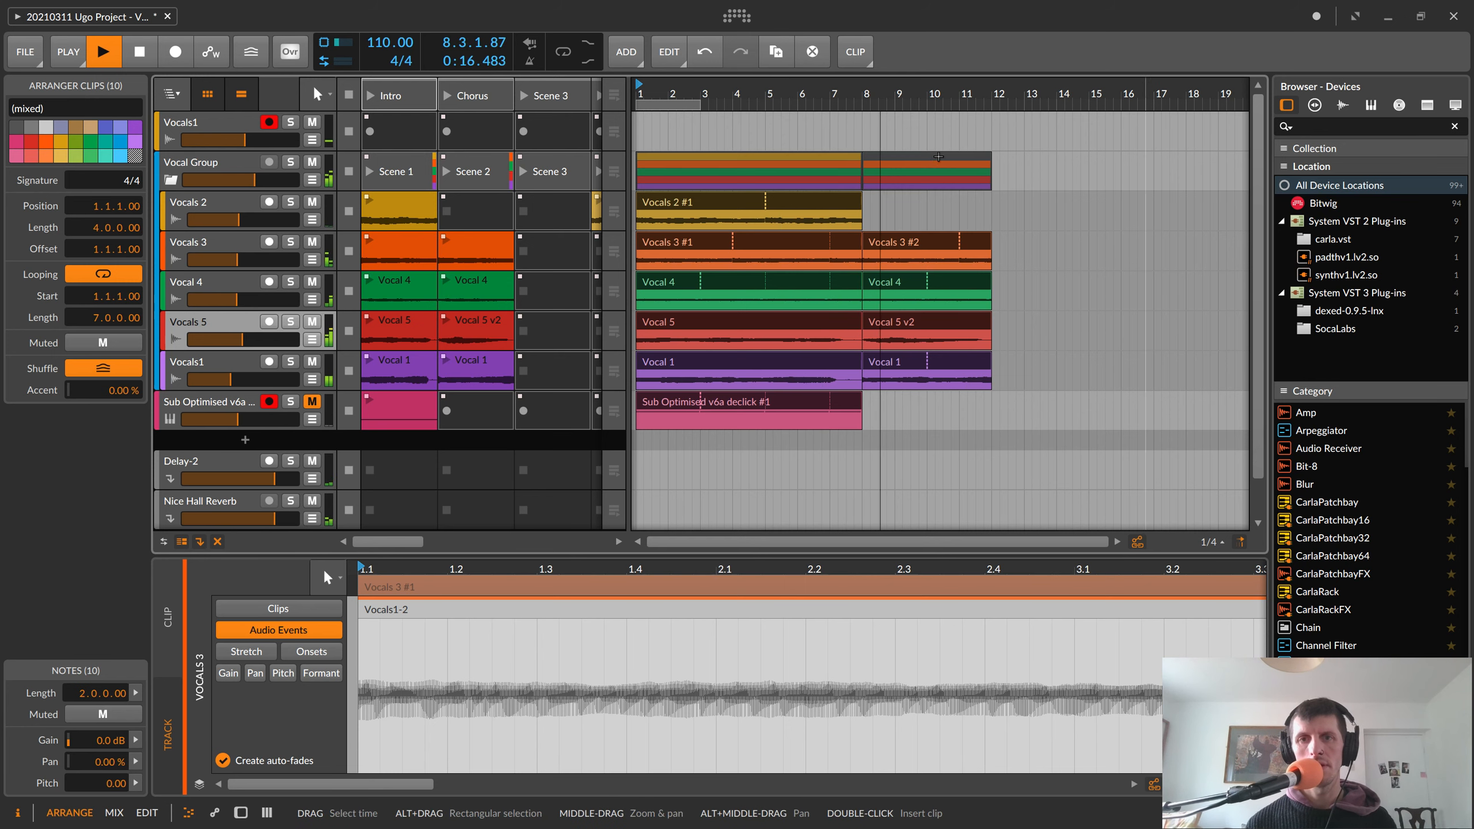
- Extend the arranger loop region to 11 bars from bar 1, covering both sections, and enable looping
left_click(694, 105)
left_click_drag(695, 105, 973, 103)
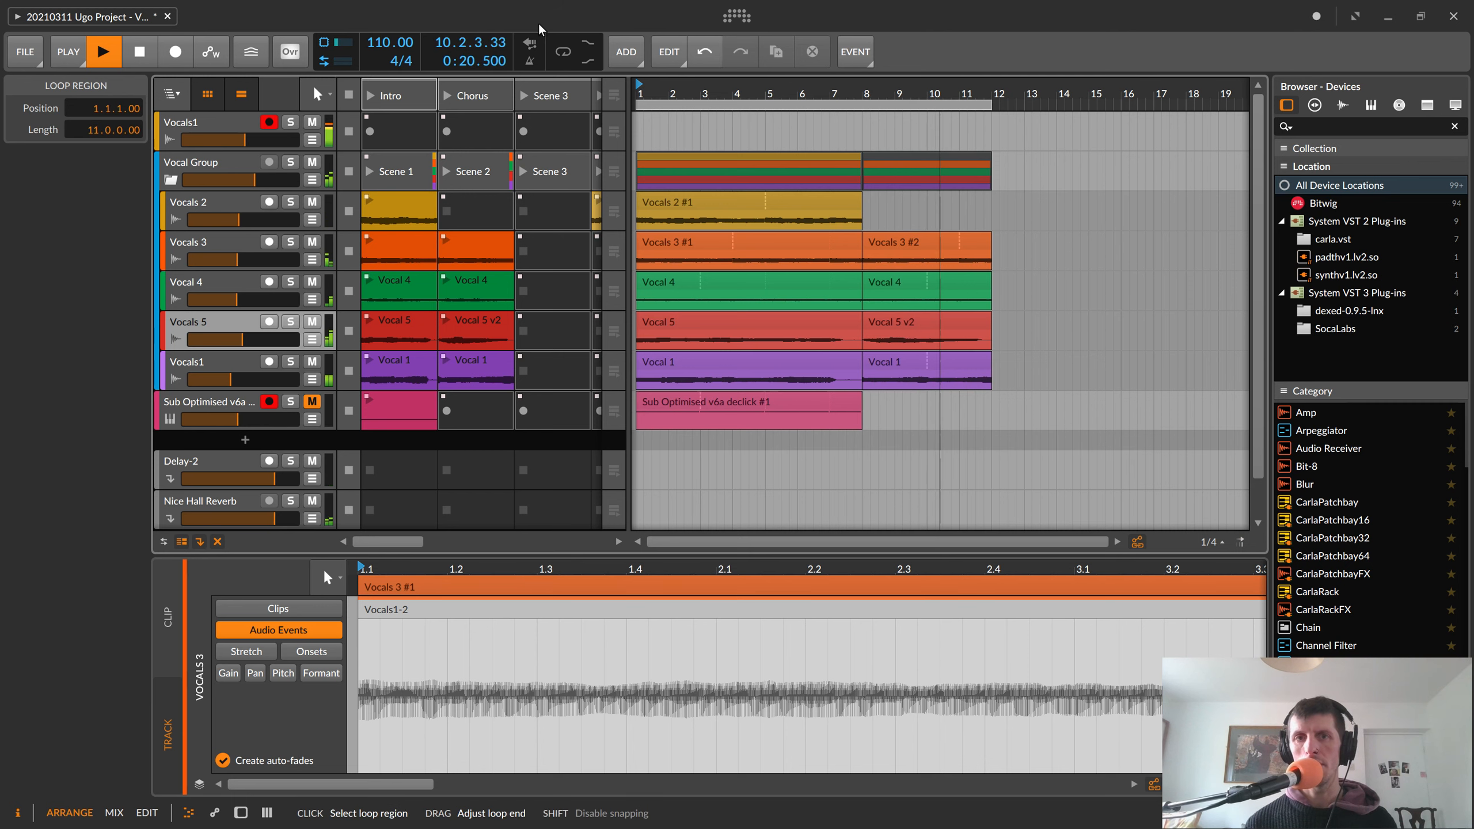
left_click(566, 53)
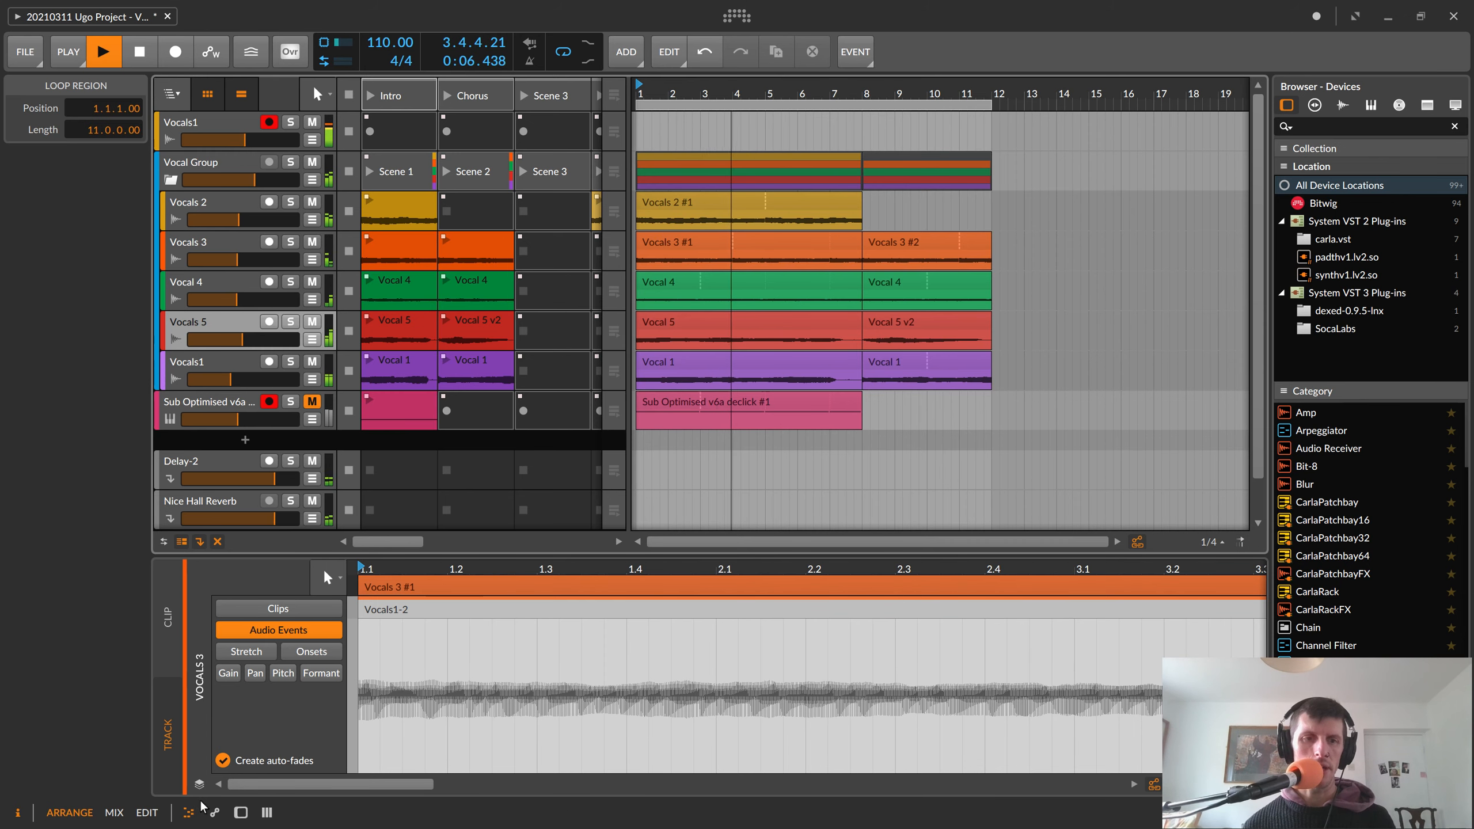
- Hide the clip detail editor and slightly lower the Vocal Group track's volume
key("e")
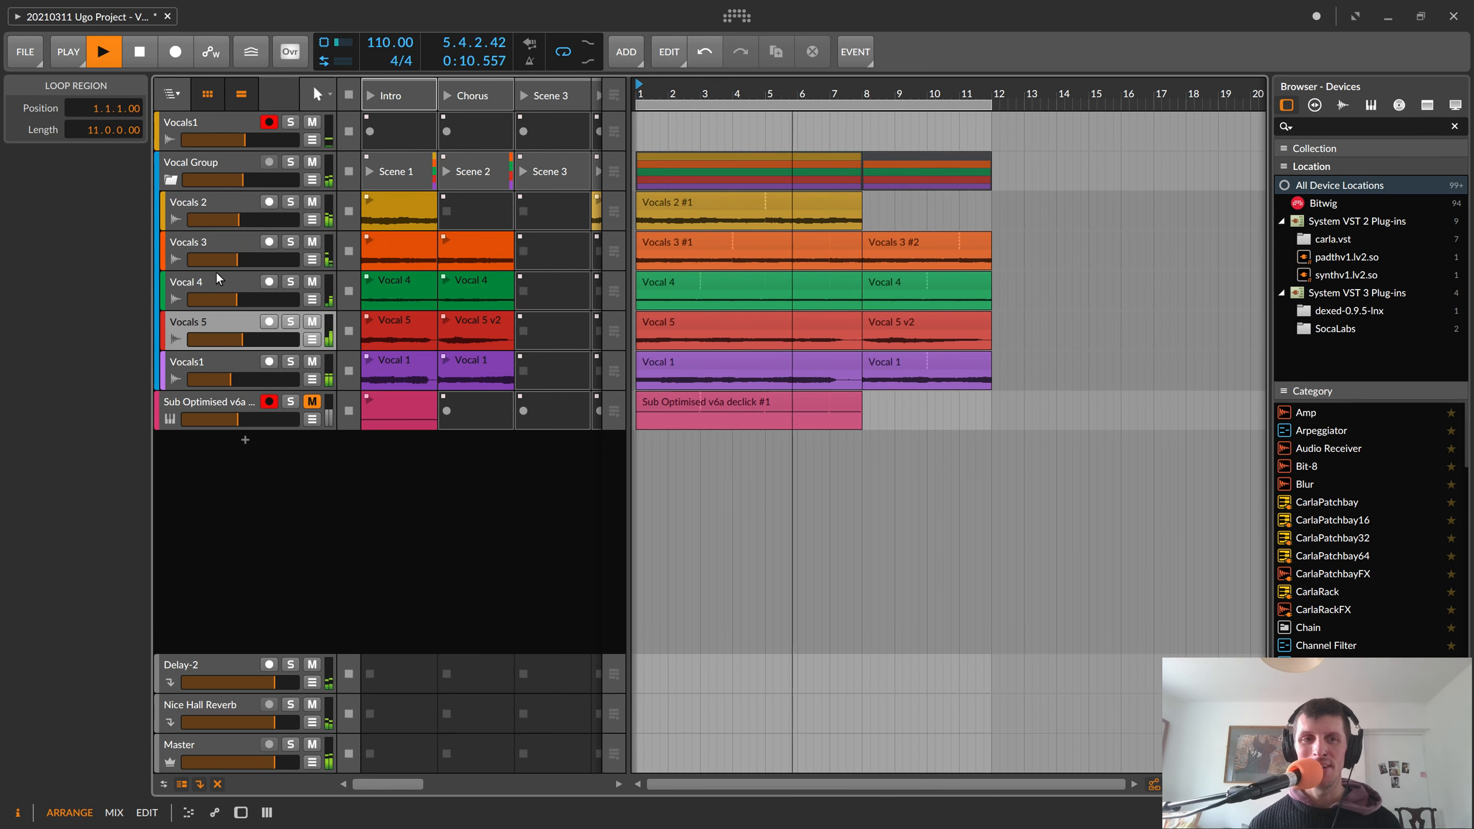
left_click_drag(239, 184, 232, 180)
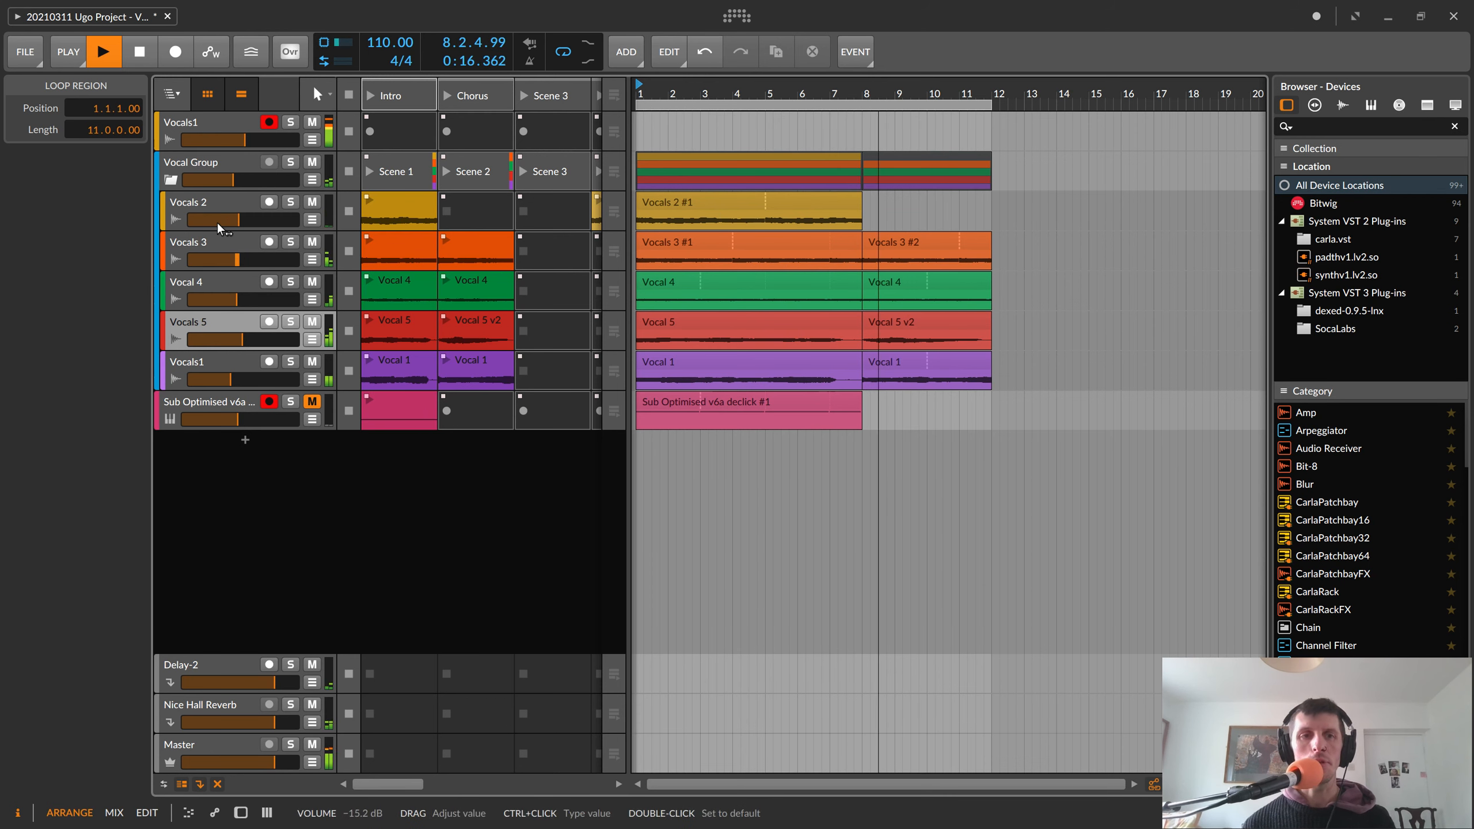
- Show the devices of the Vocal 4 track
left_click(197, 284)
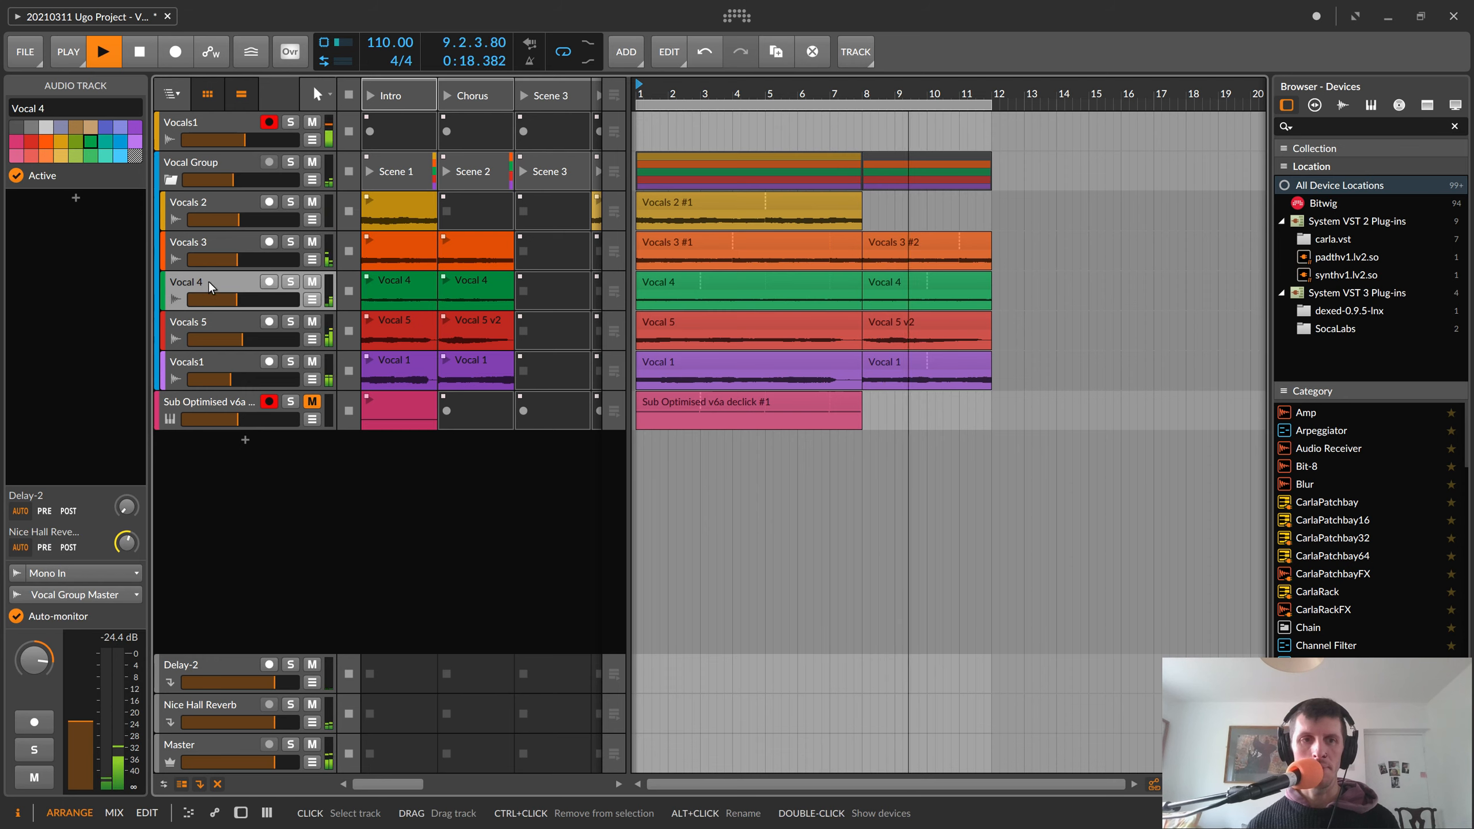
right_click(208, 281)
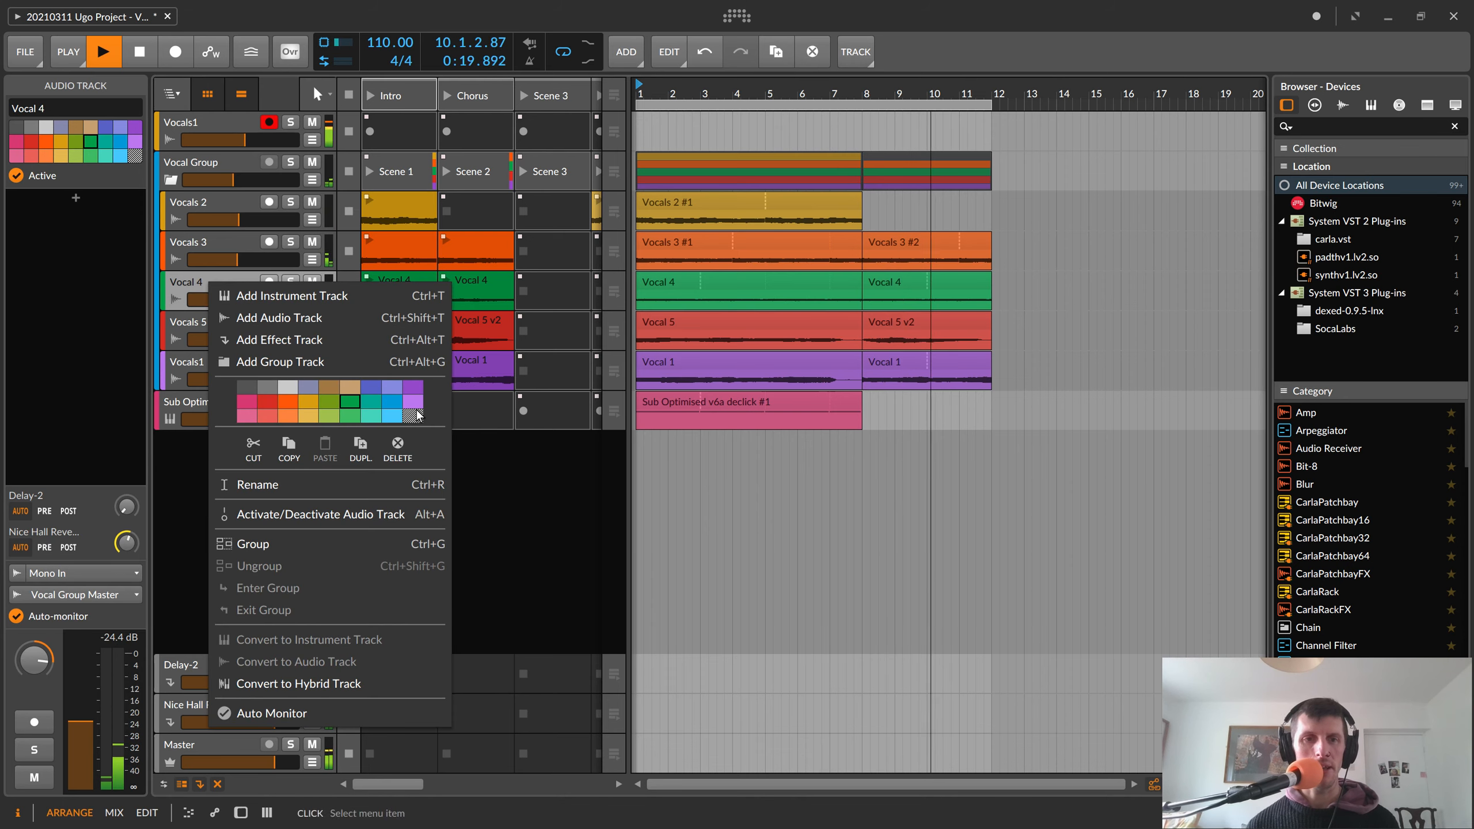
left_click(182, 463)
double_click(197, 284)
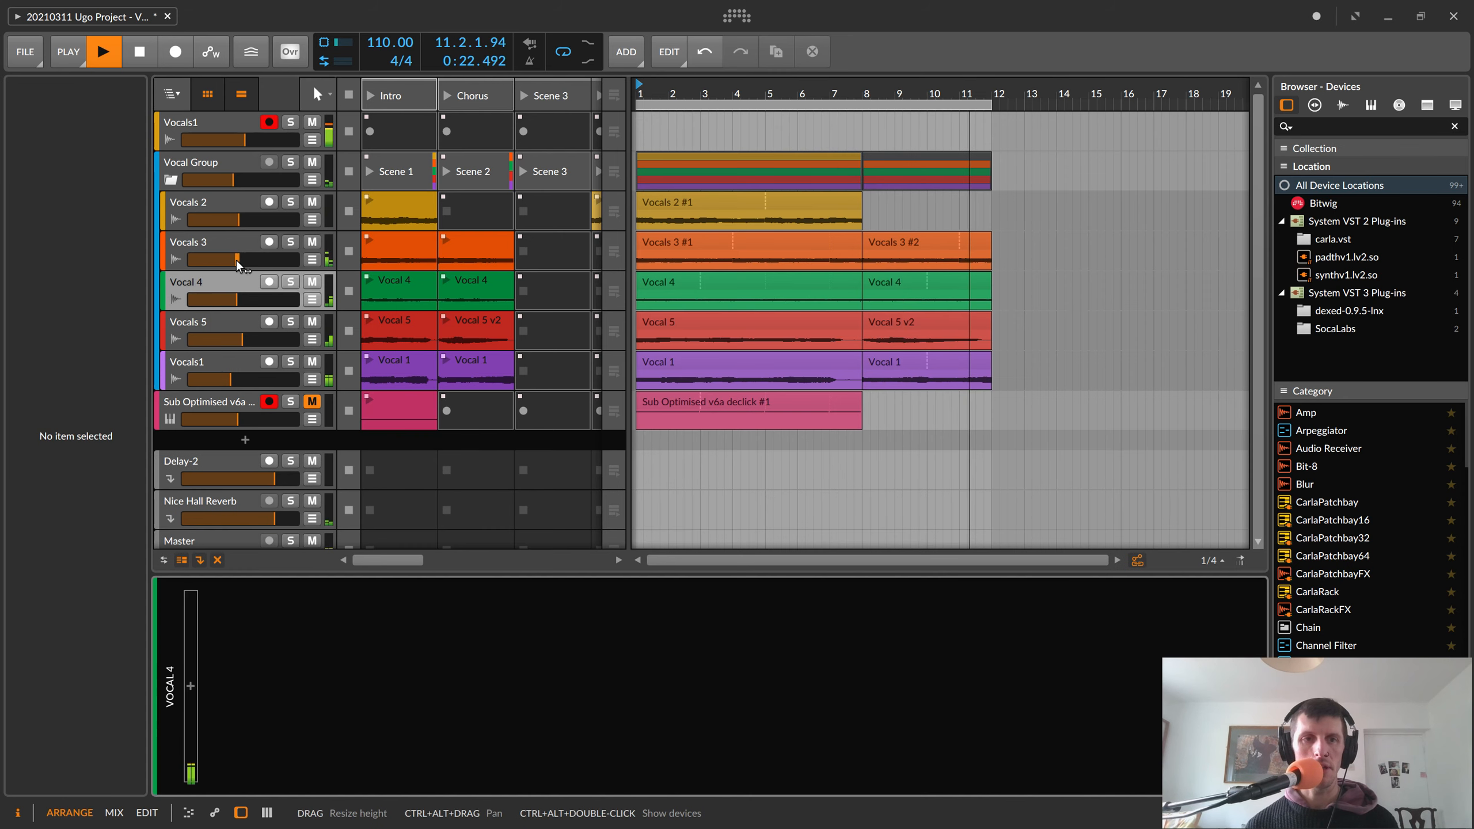
- Expand the Chain container on the Vocals 3 track to examine its nested effects, and collapse it again
left_click(214, 247)
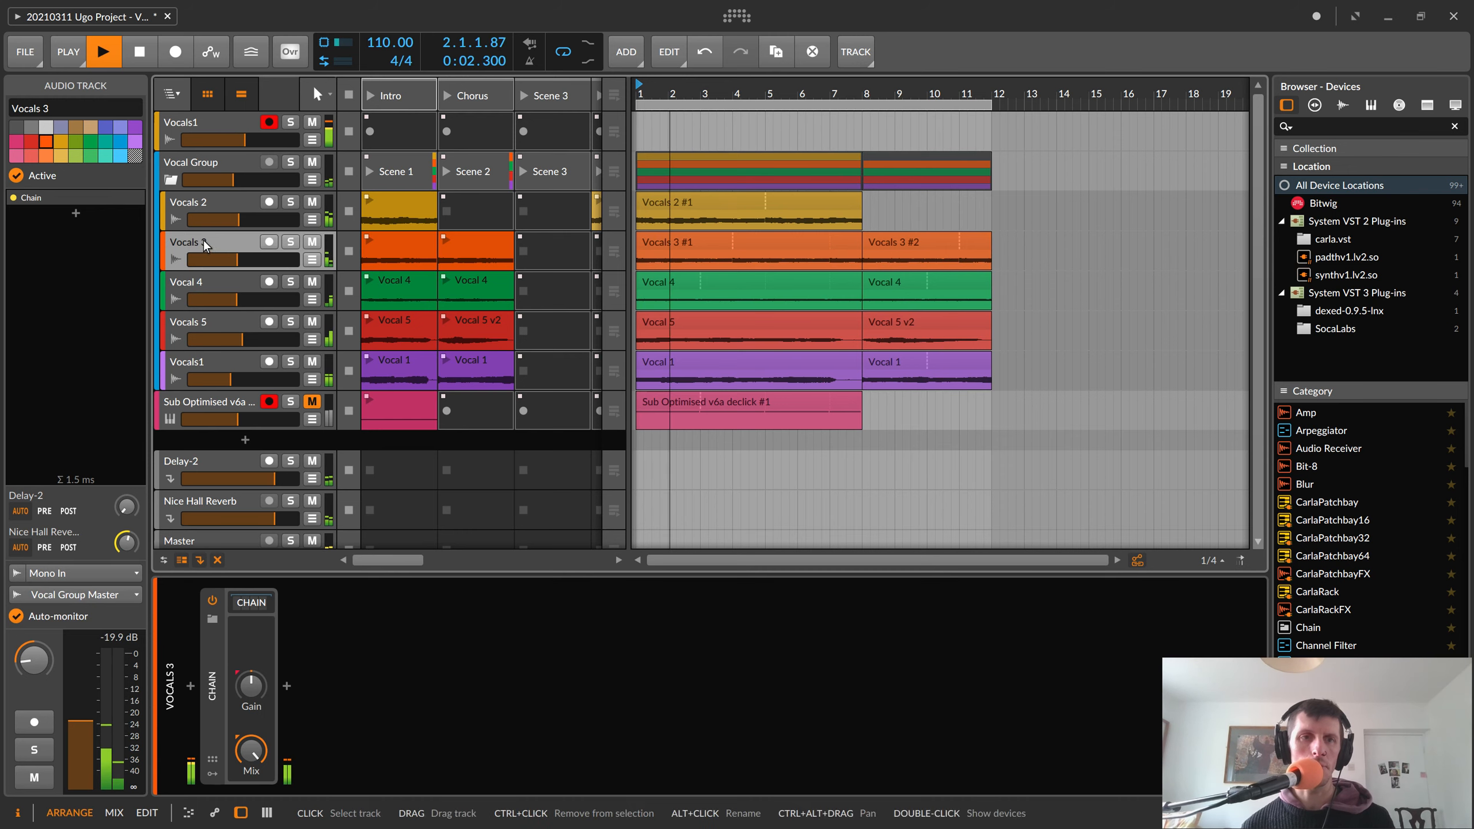
double_click(217, 657)
double_click(217, 656)
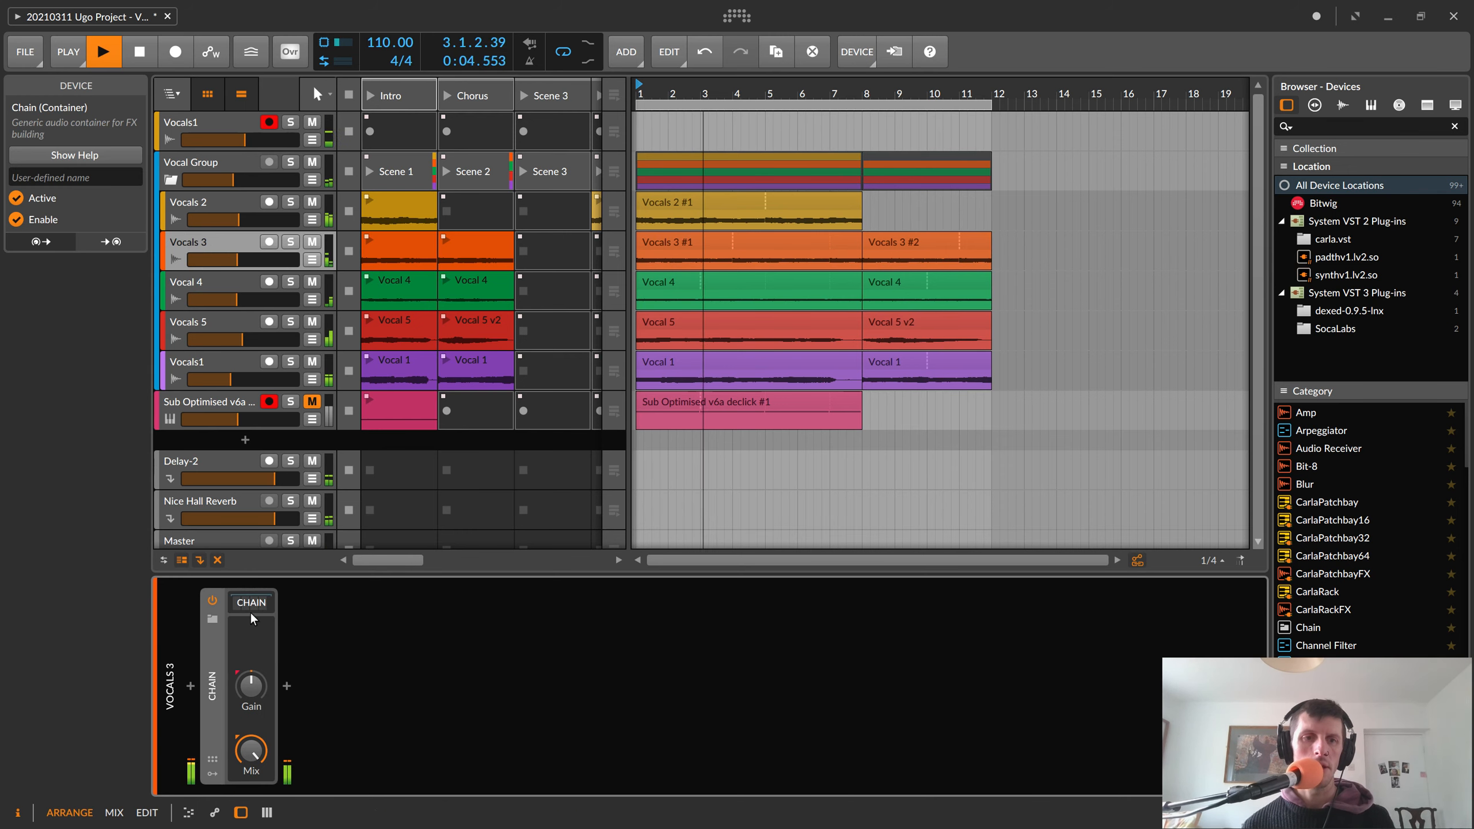
left_click(252, 607)
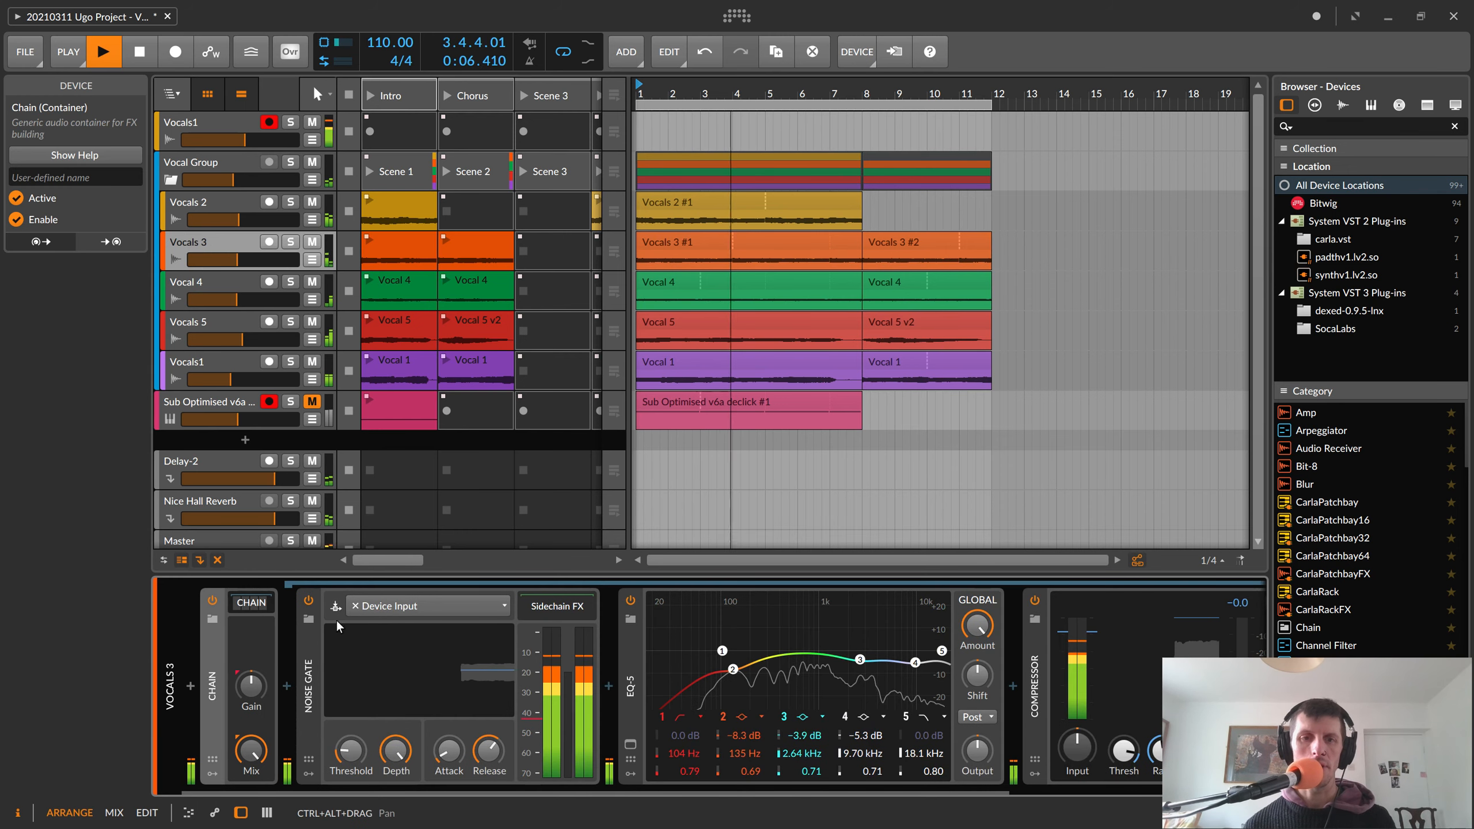
left_click(263, 604)
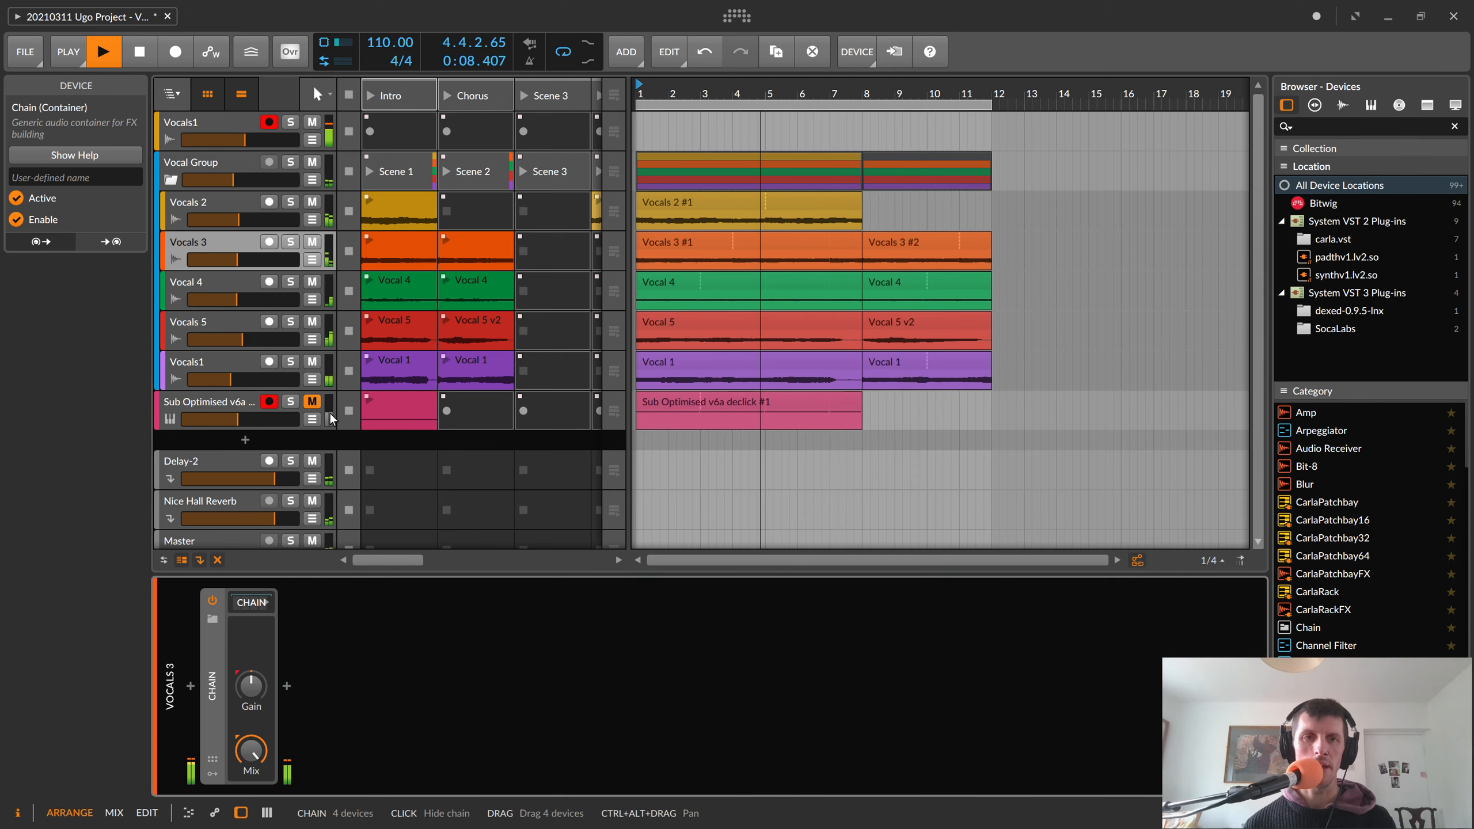
- Duplicate the Vocals 3 track with its devices and delete the two launcher clips in the copy
right_click(205, 242)
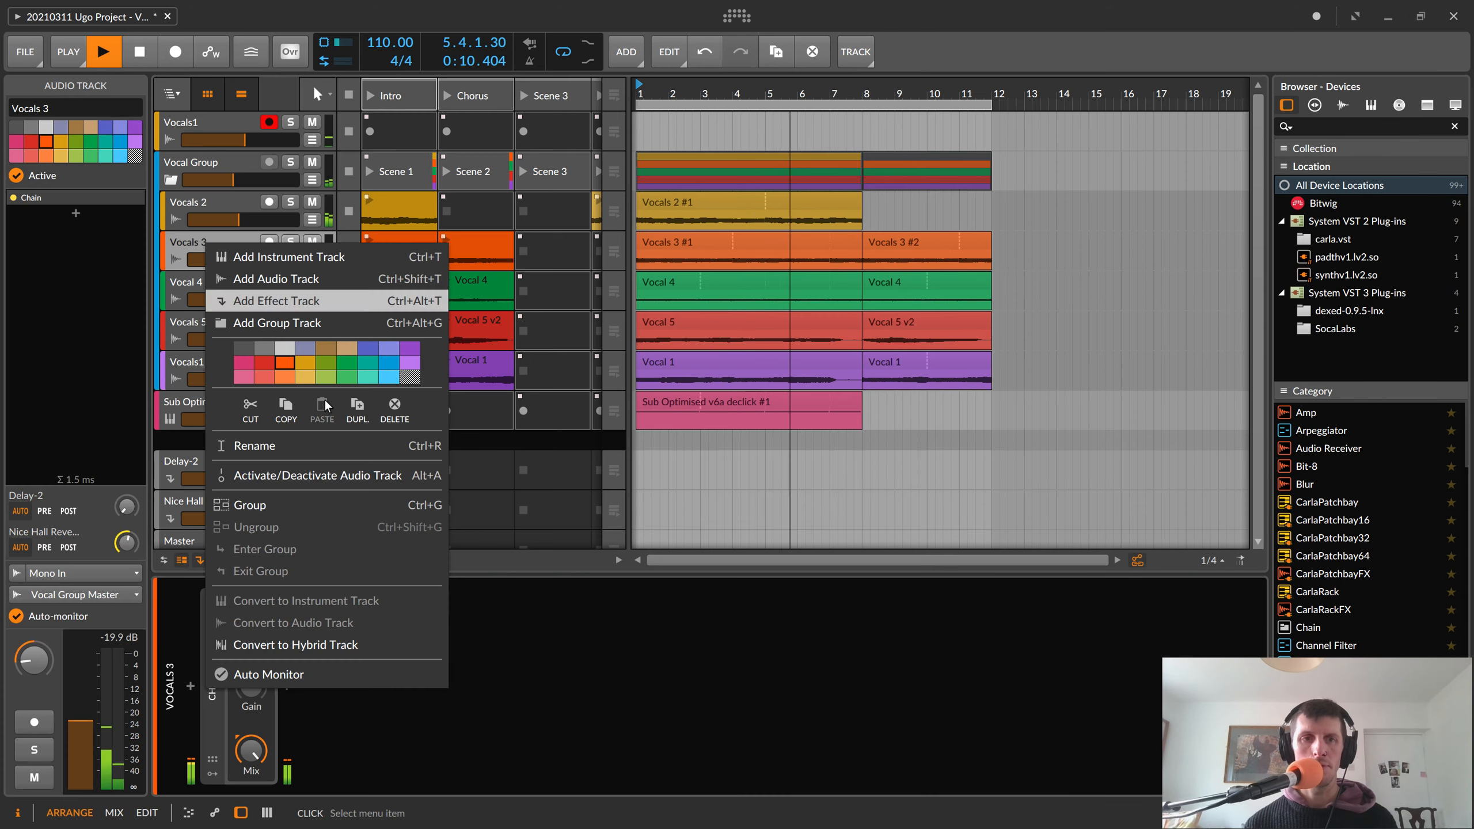
left_click(357, 407)
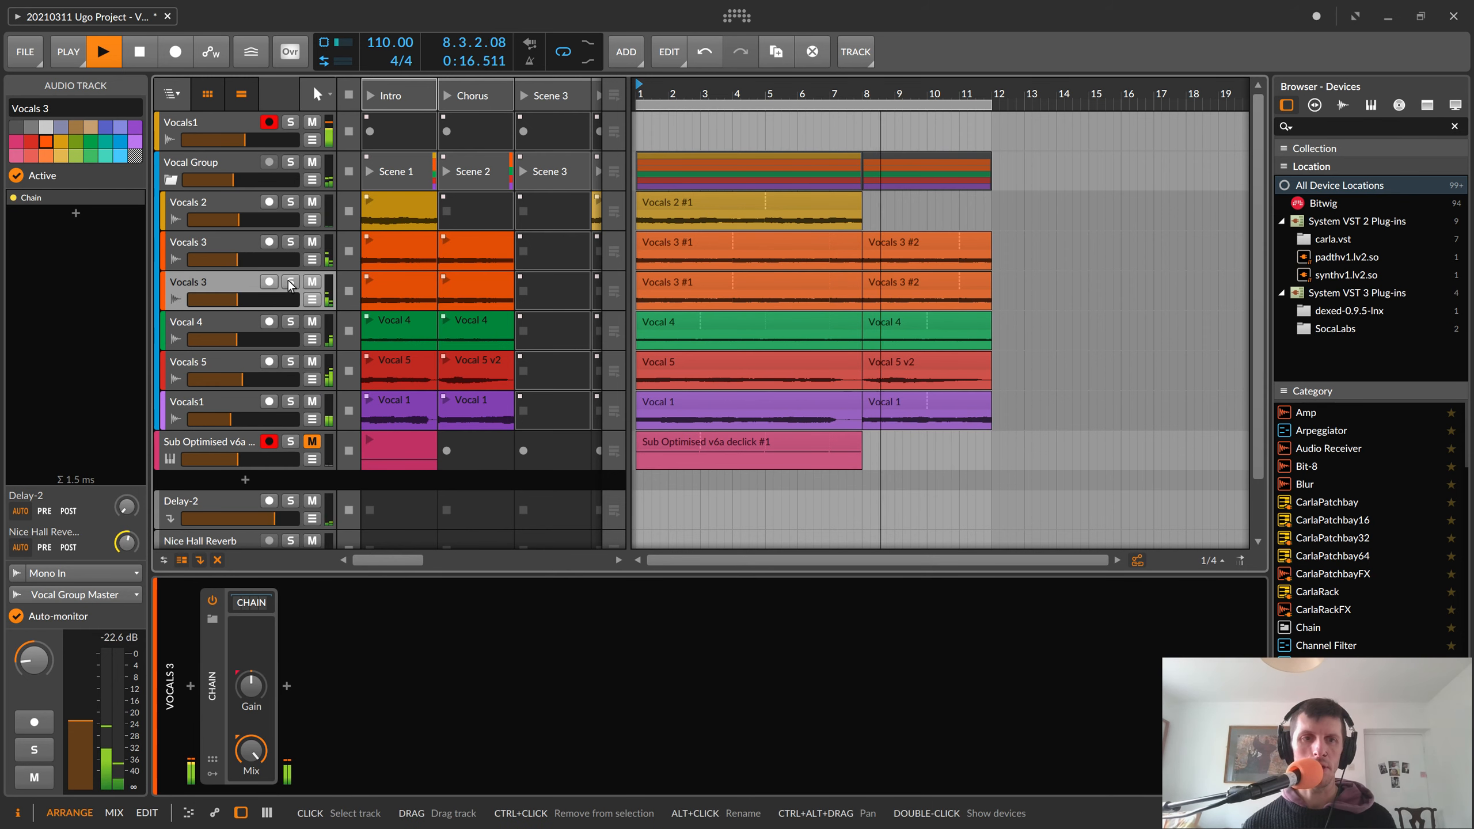
left_click(390, 282)
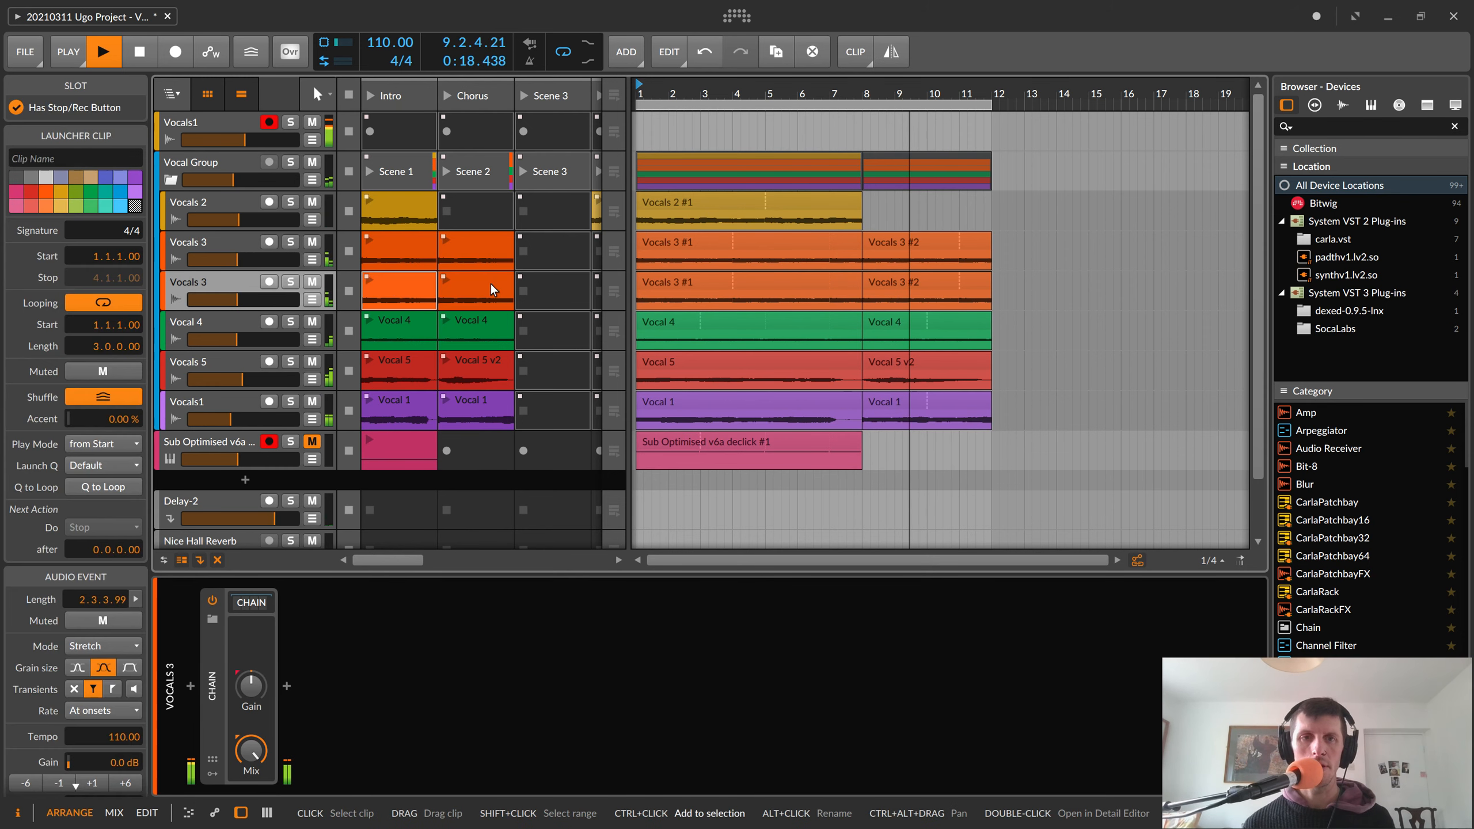
left_click(491, 284, "ctrl")
key("Delete")
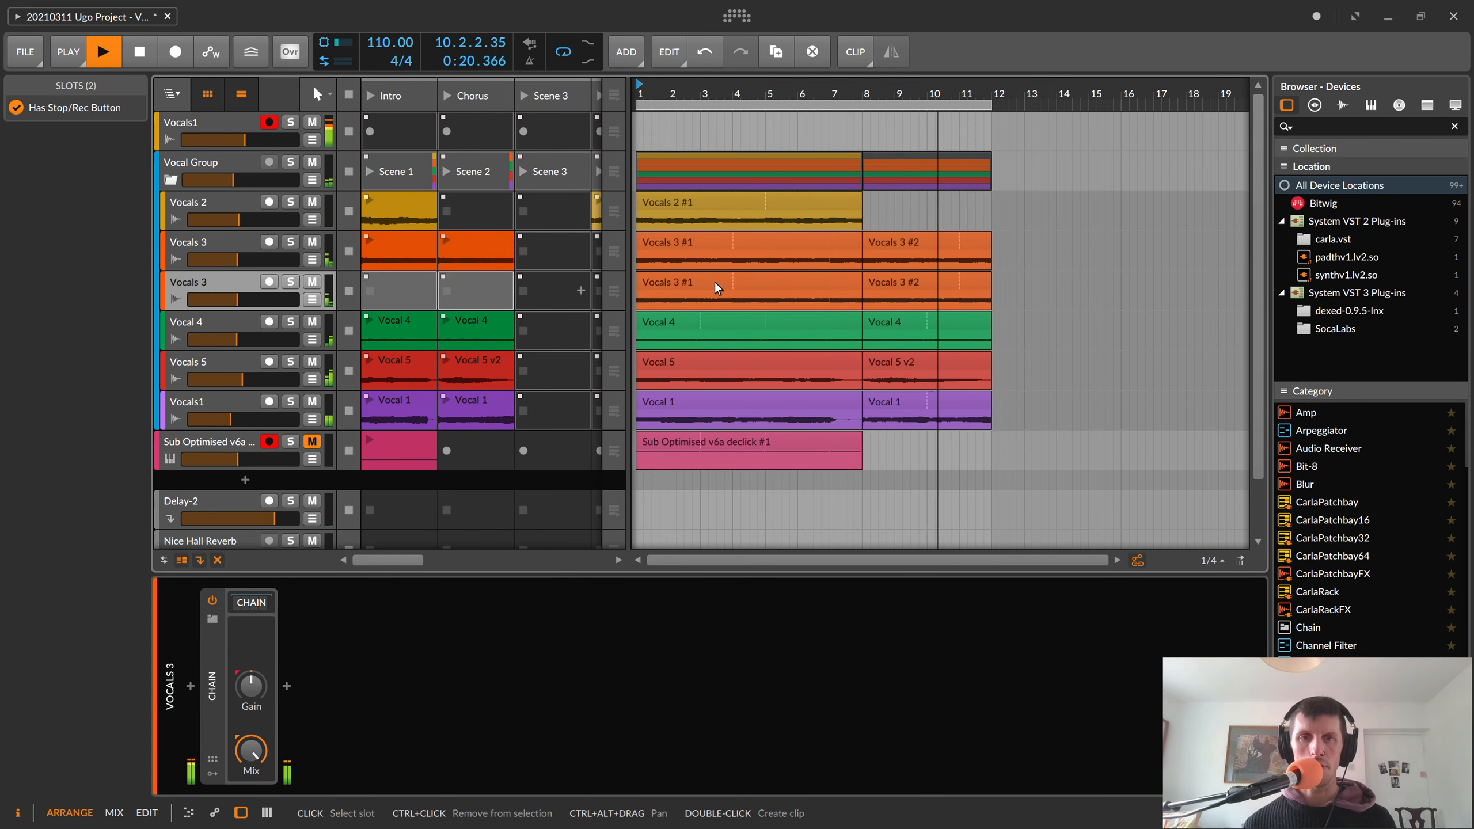
- Delete both arranger clips of the duplicated Vocals 3 track and remove the duplicate track
left_click(806, 281)
left_click(930, 286, "shift")
key("Delete")
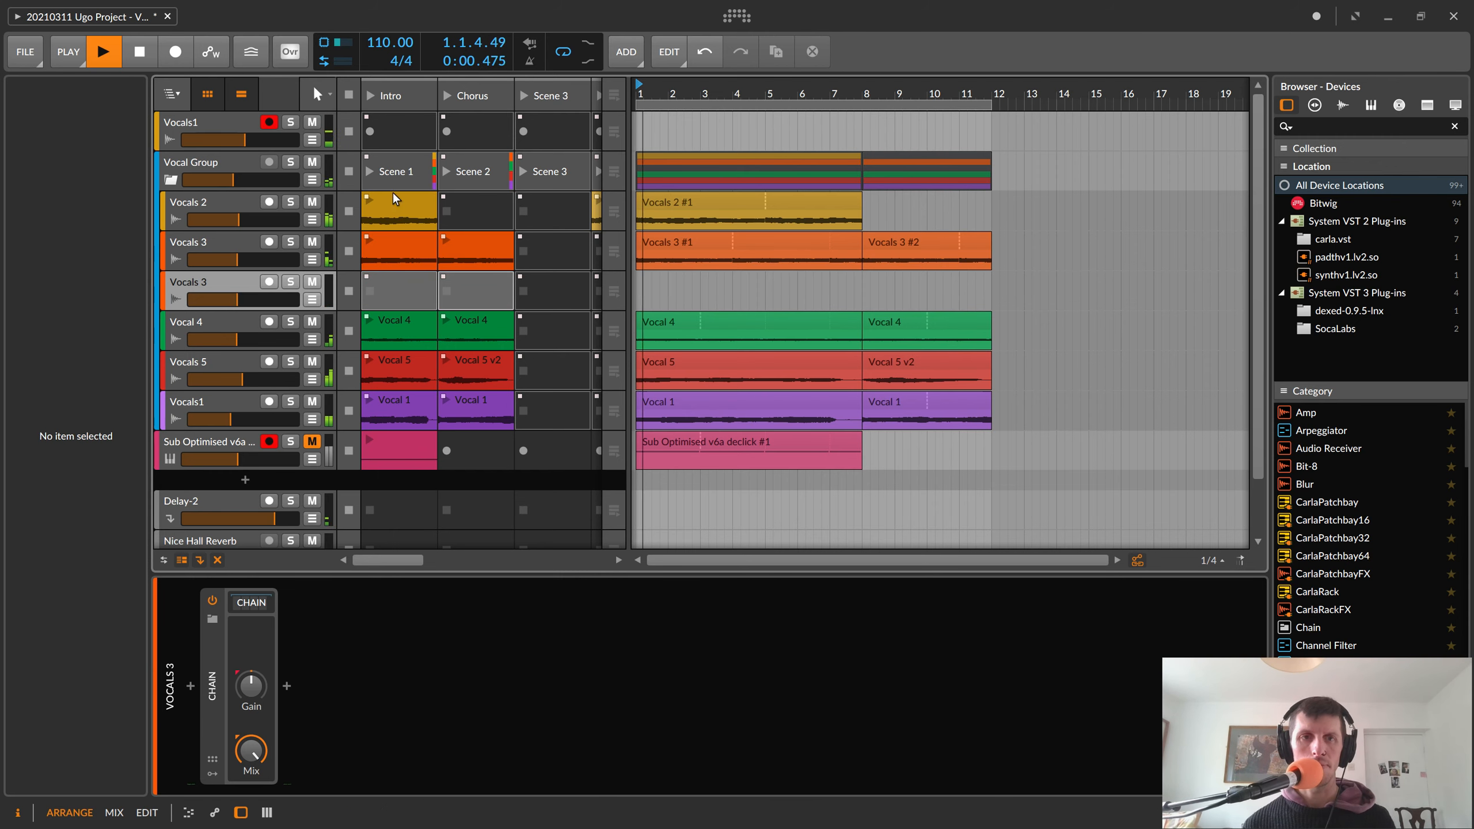
left_click(209, 283)
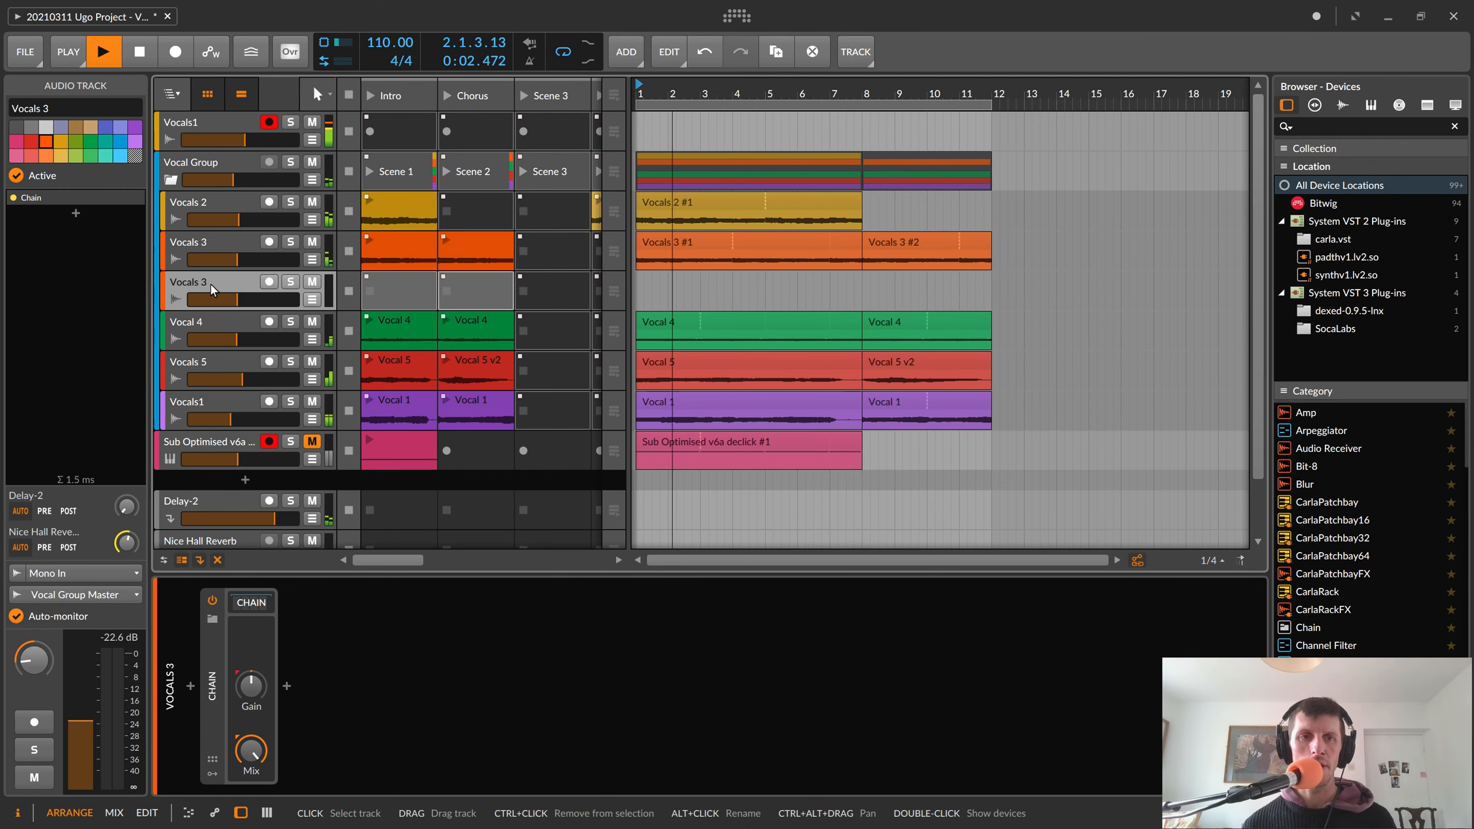
key("Delete")
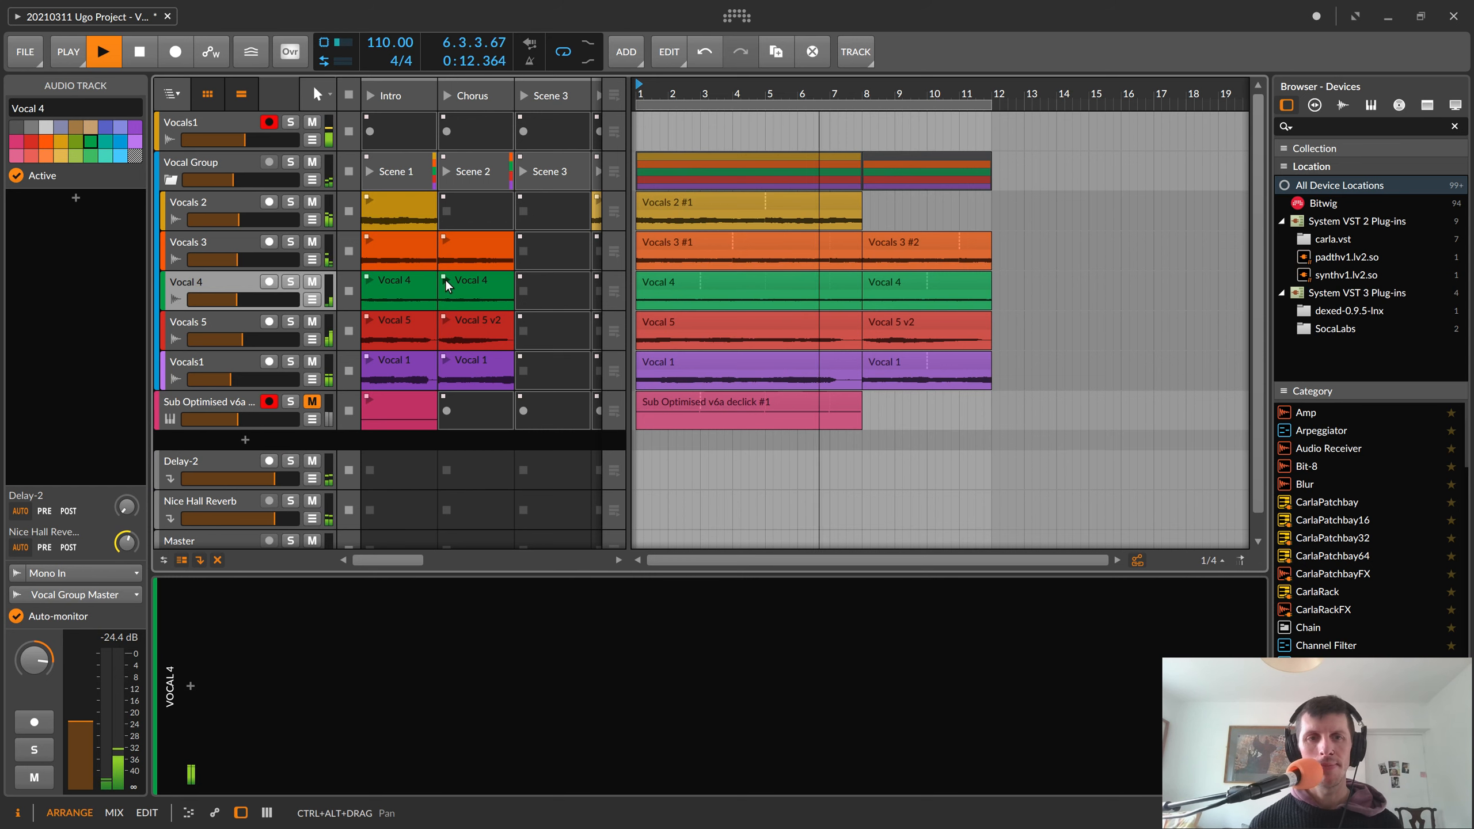
- Turn the Vocal Group volume down close to its minimum and stop arranger clip playback track by track
left_click_drag(232, 181, 189, 181)
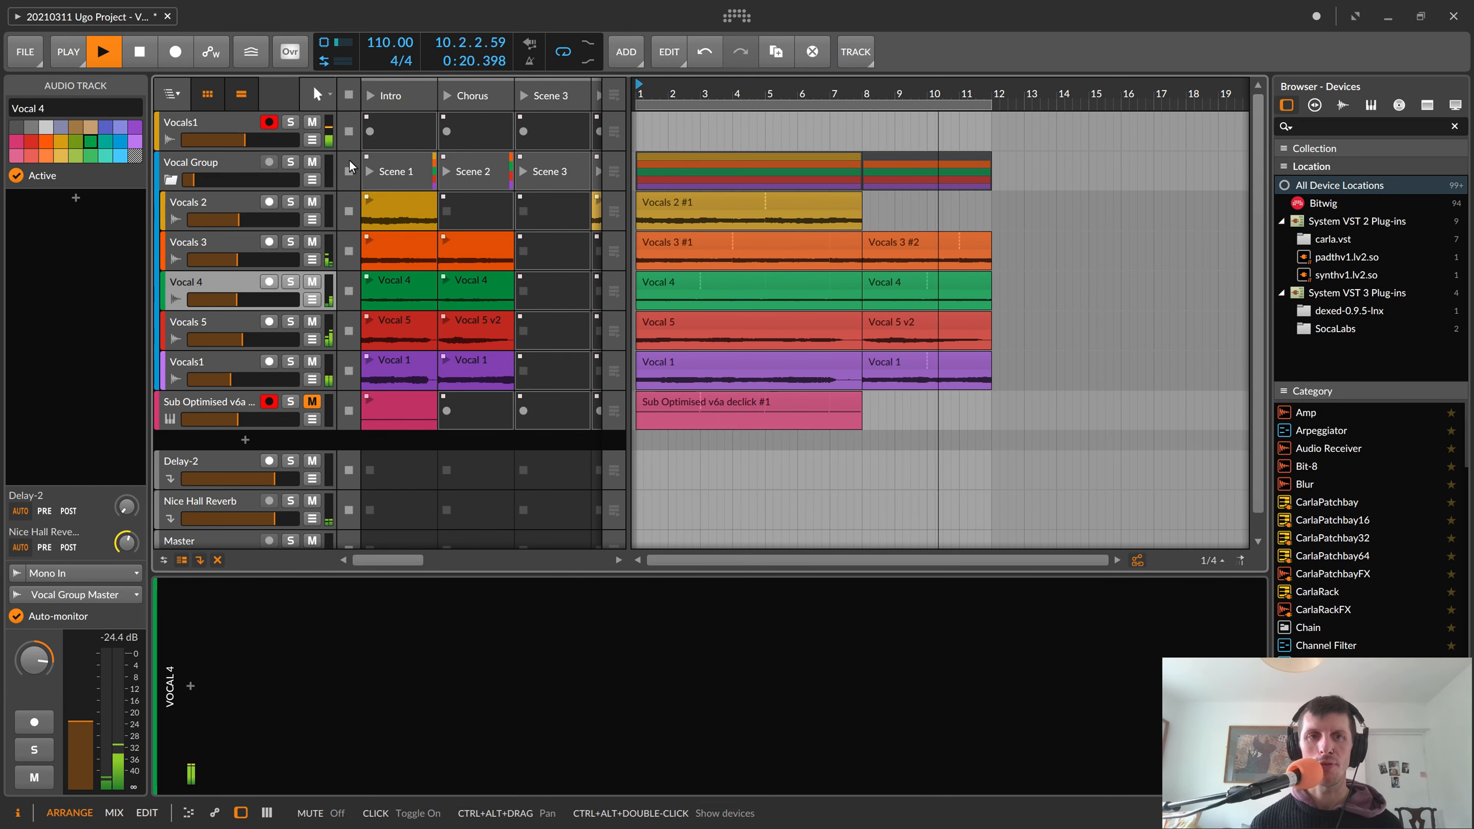
left_click(349, 371)
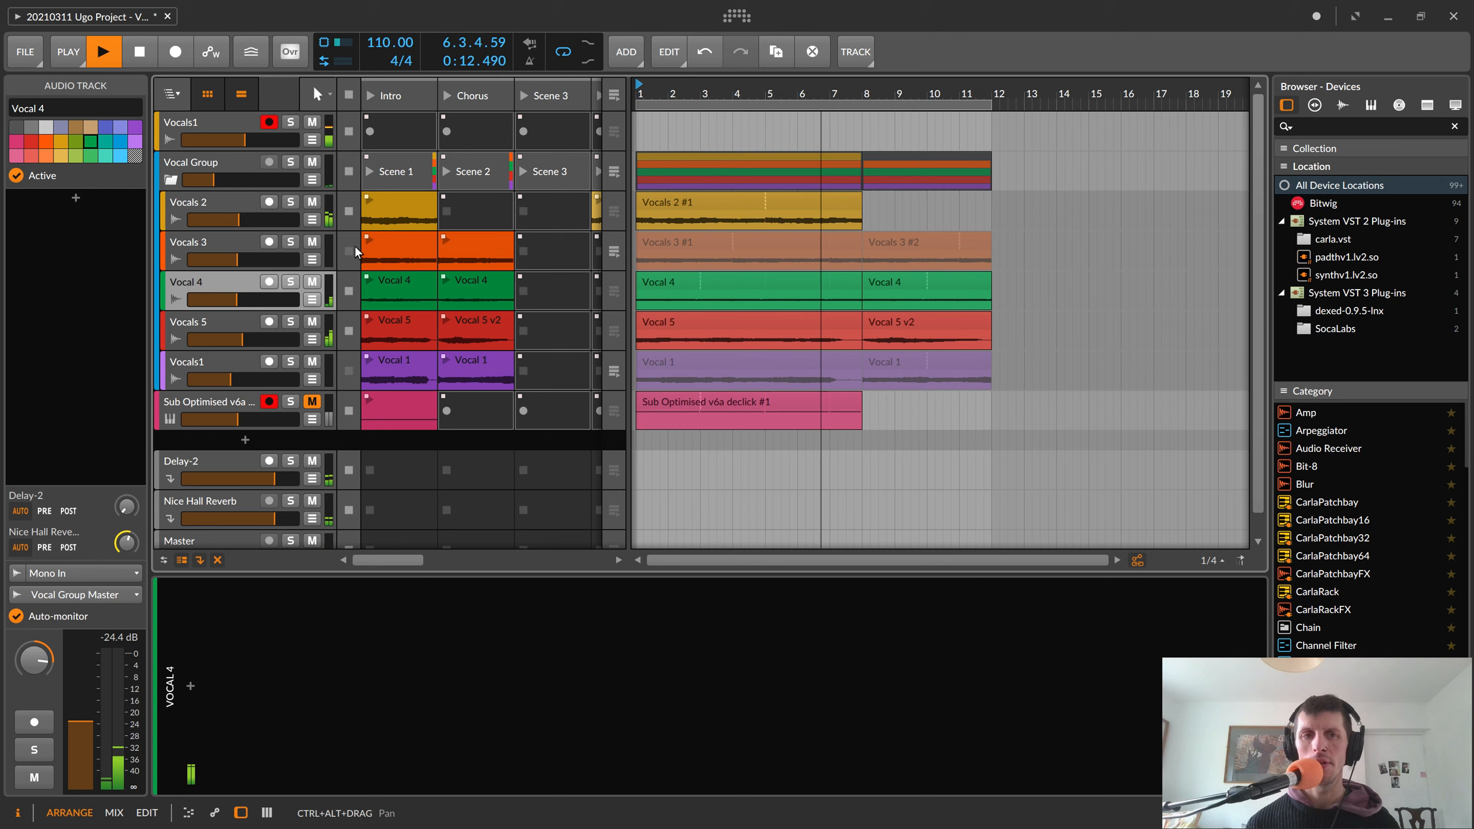
left_click(360, 297)
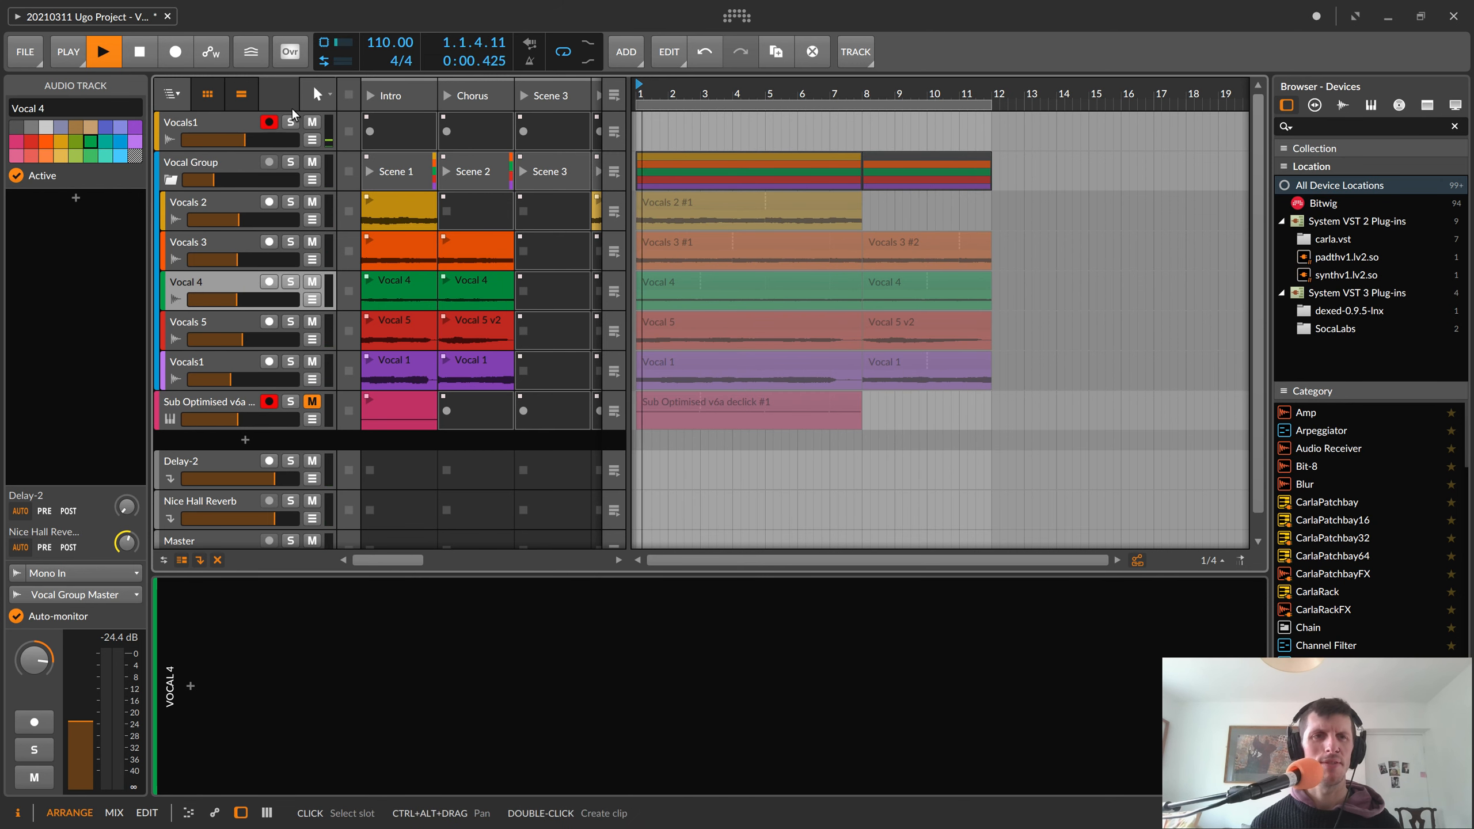
mouse_move(592, 818)
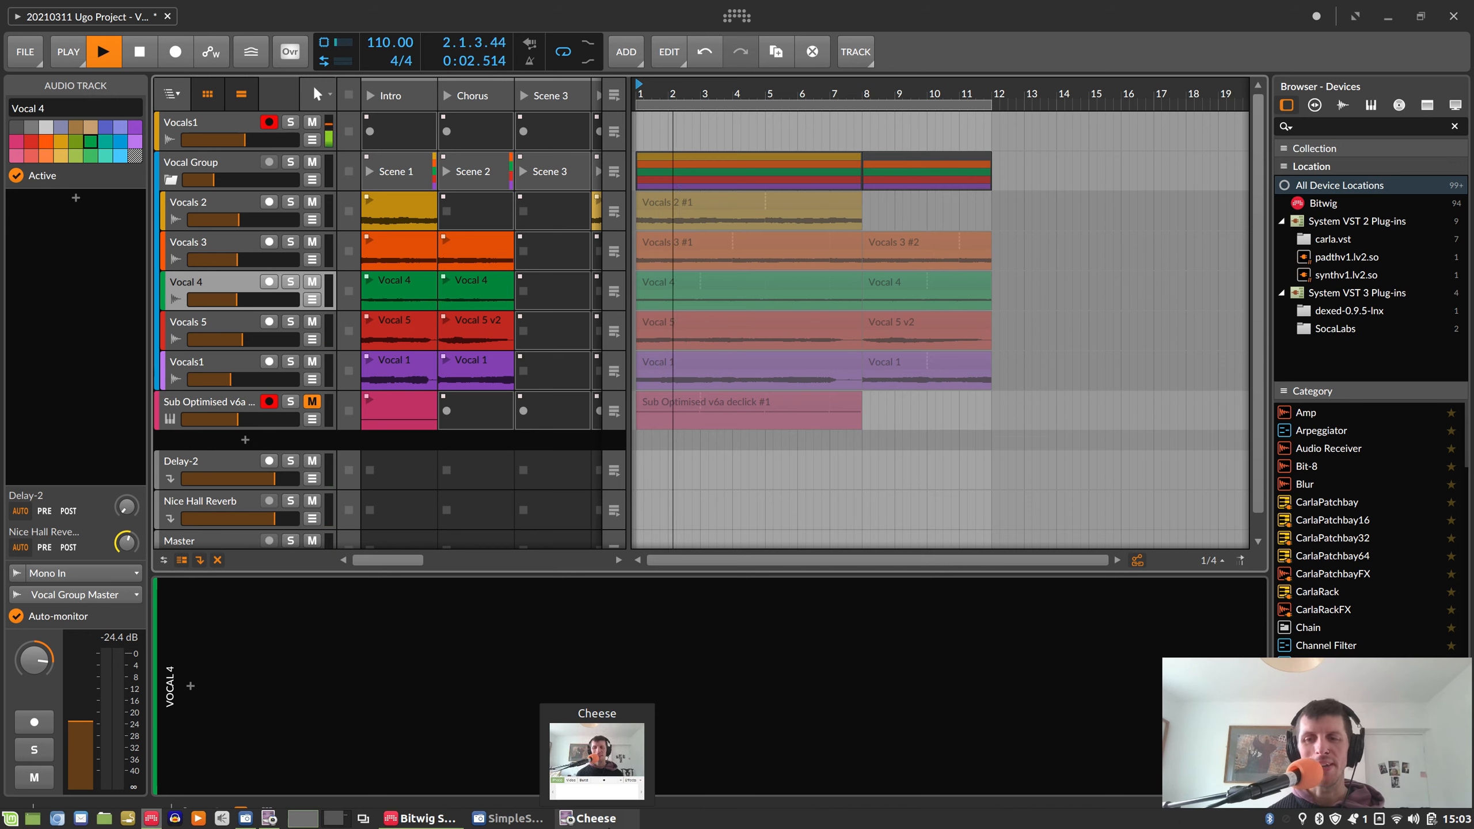